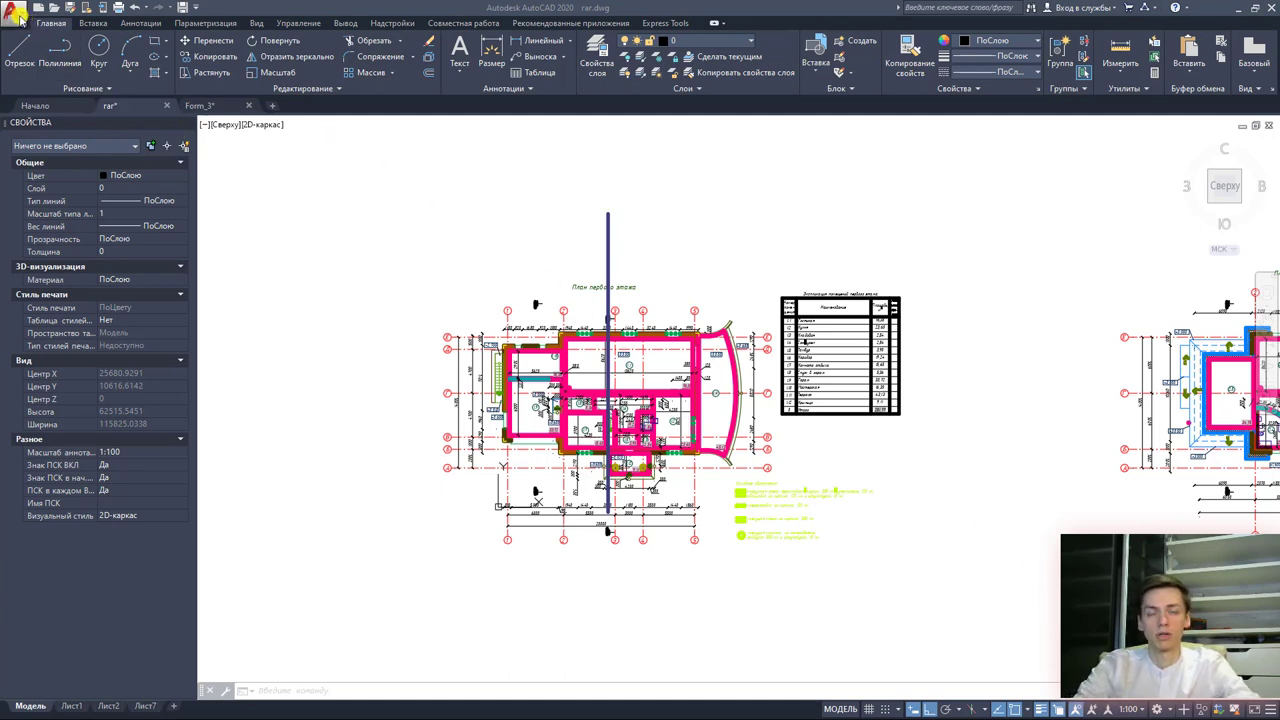
Step: In Options, measure the plot offset from the paper edge (От края листа) and apply it
left_click(20, 18)
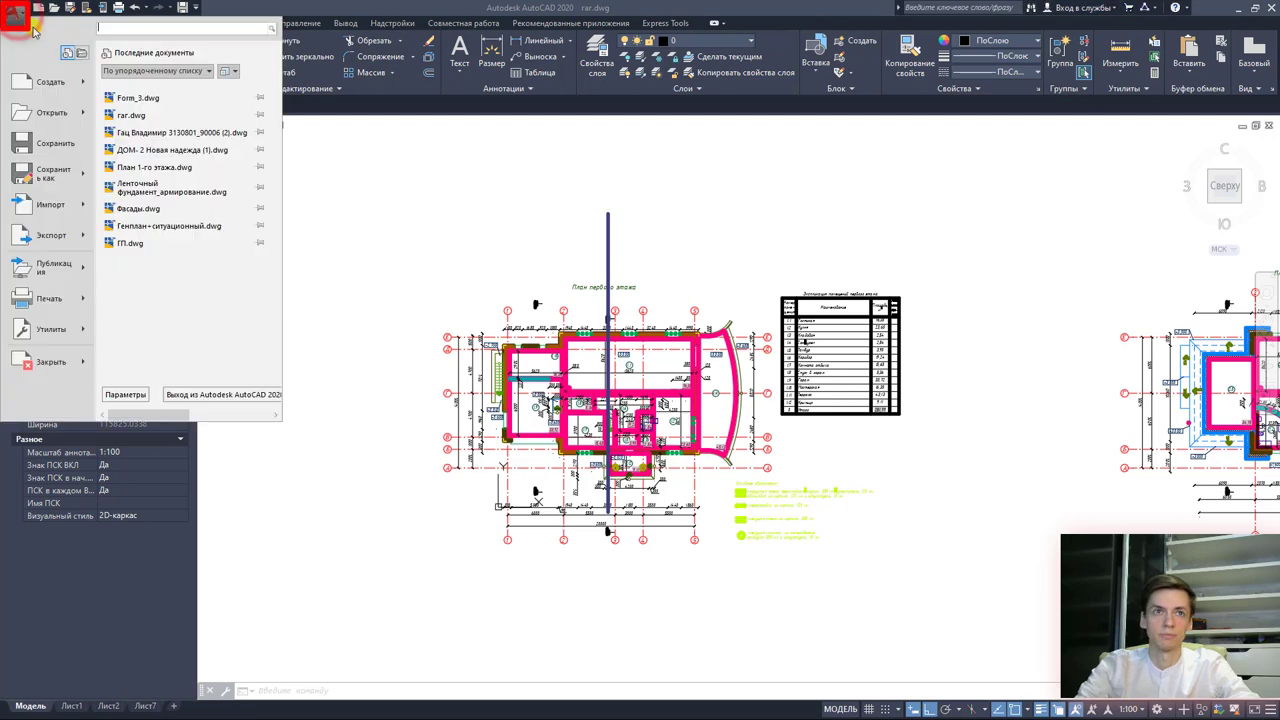
left_click(125, 394)
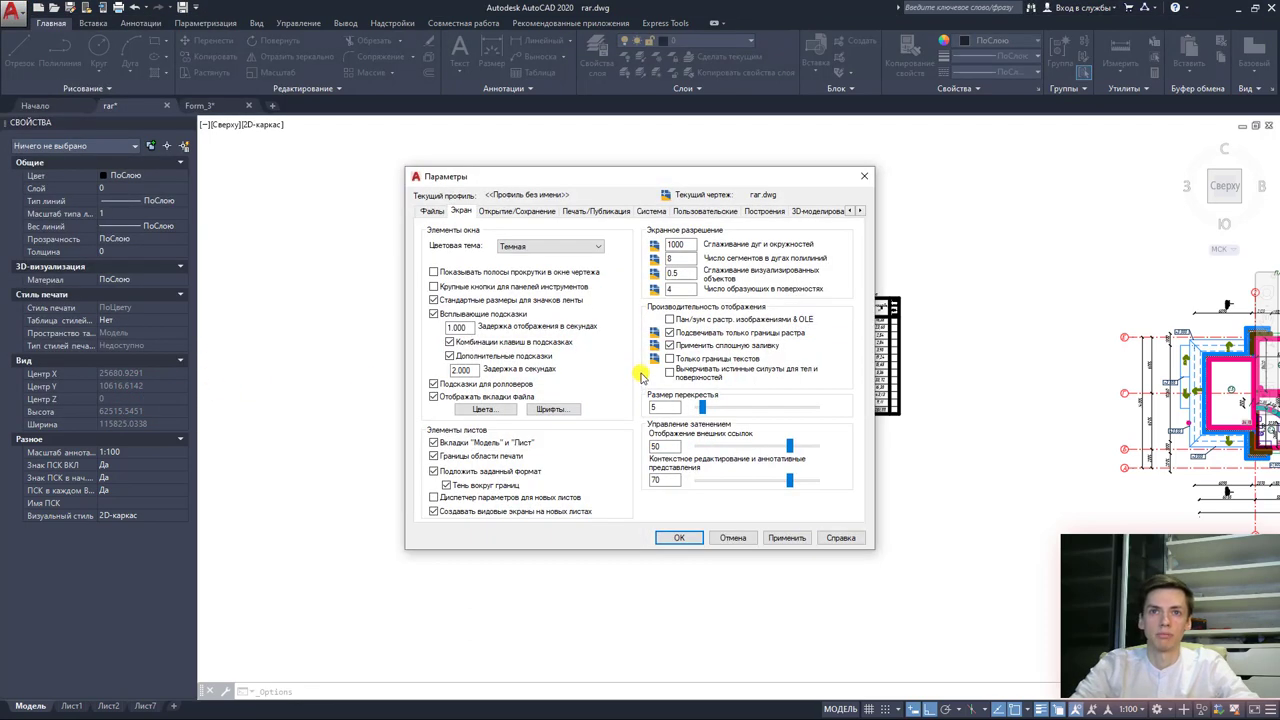
left_click(596, 211)
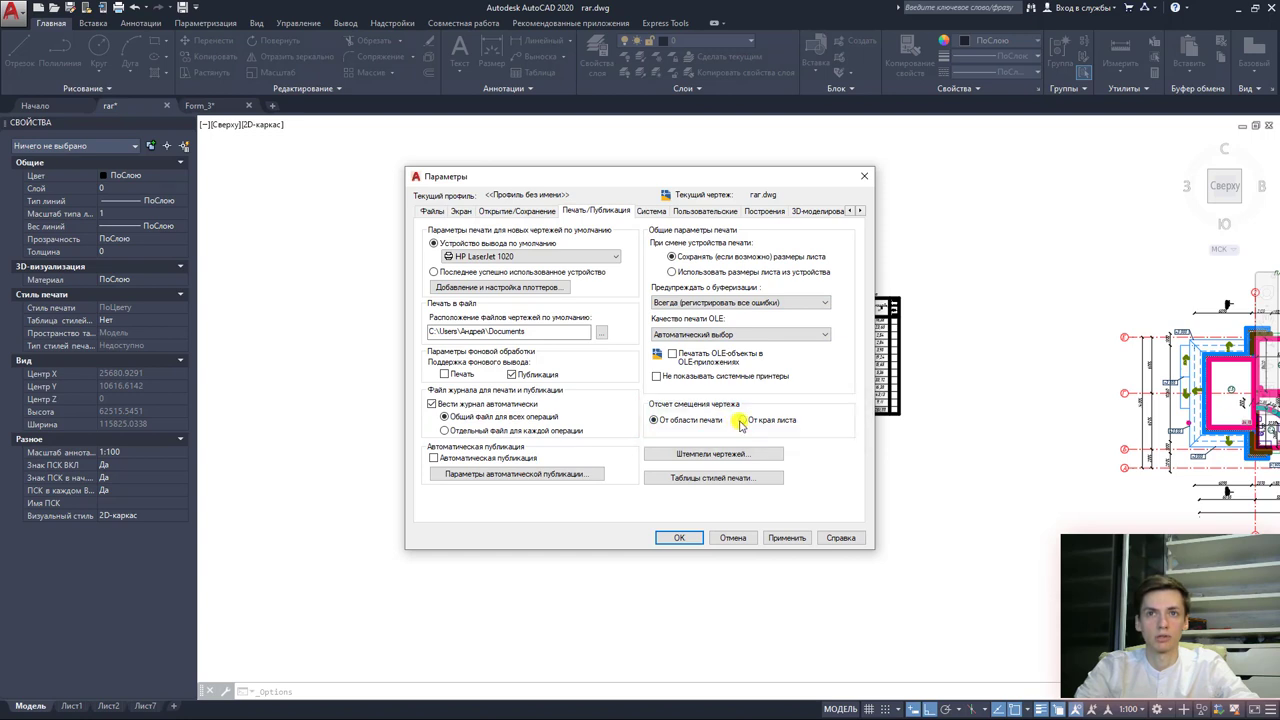
mouse_move(766, 420)
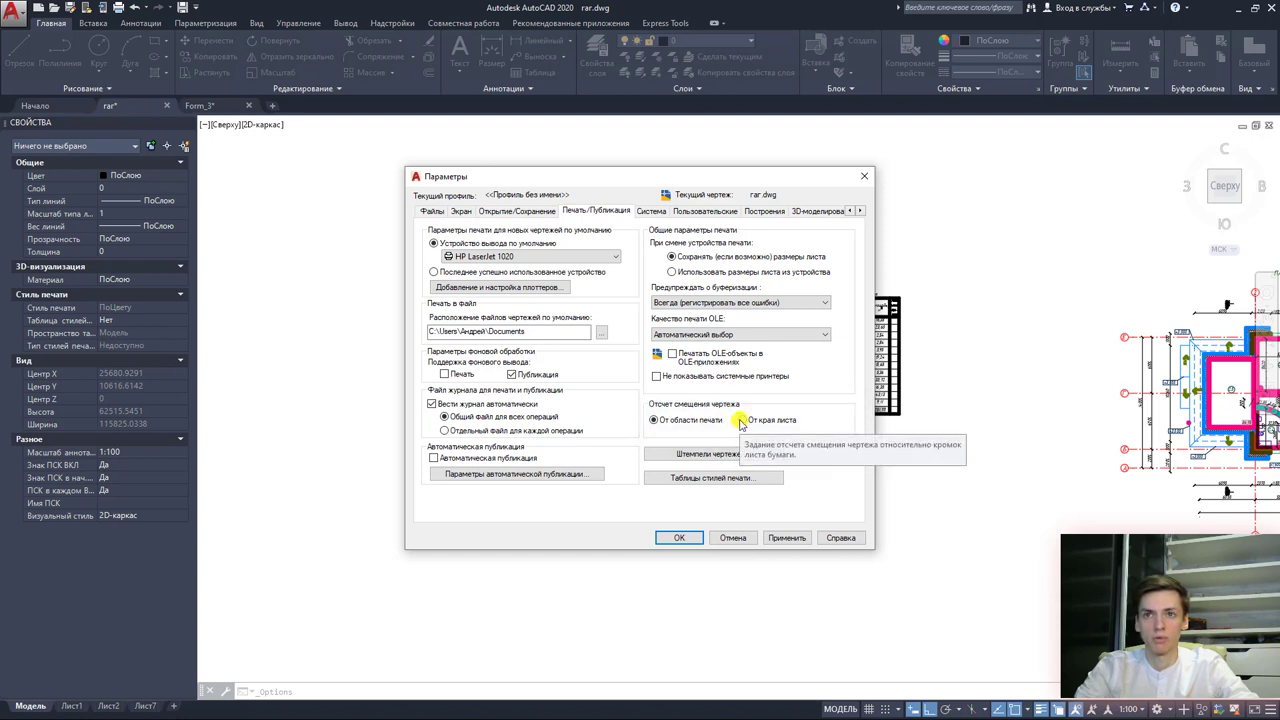
left_click(741, 421)
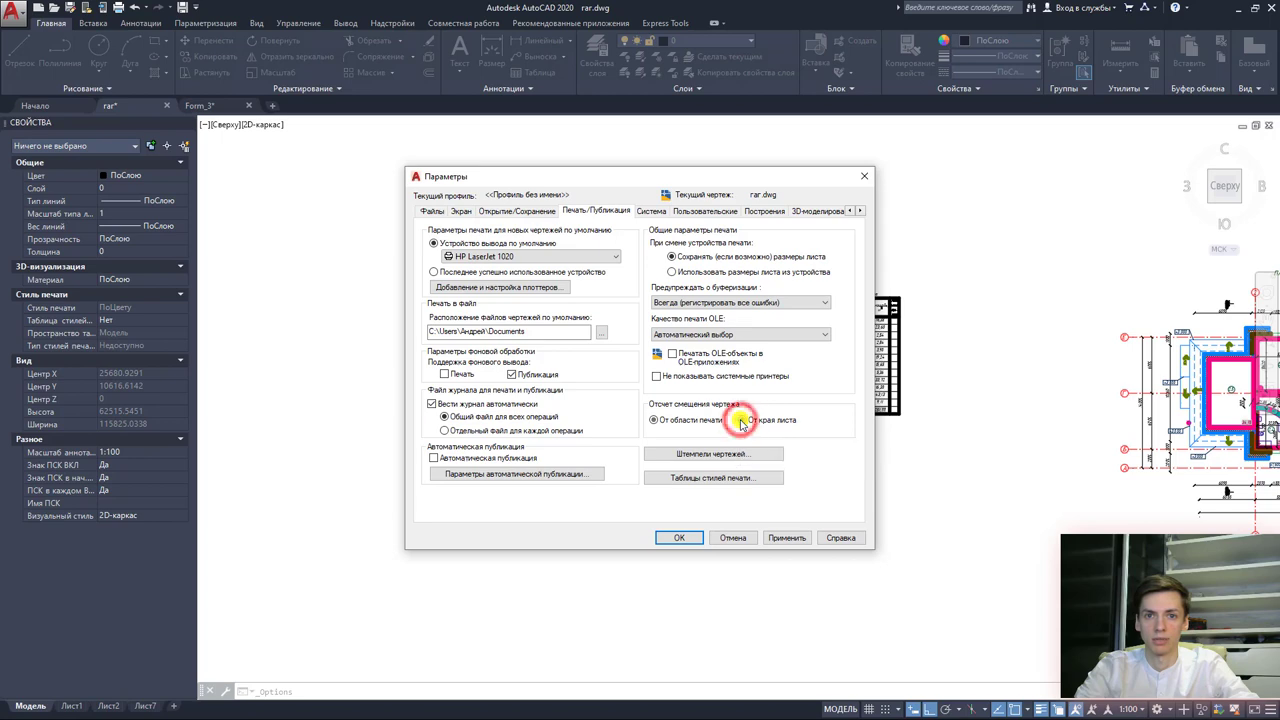
left_click(680, 537)
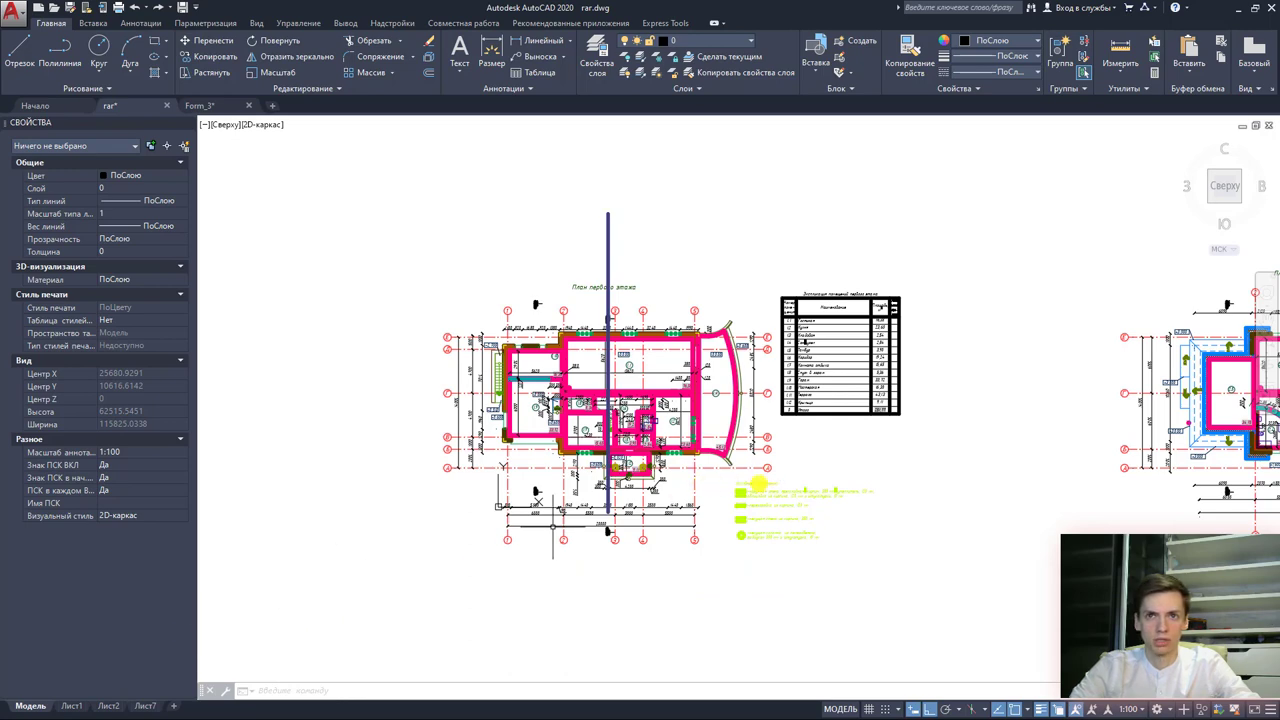
scroll(757, 484, "down", 3)
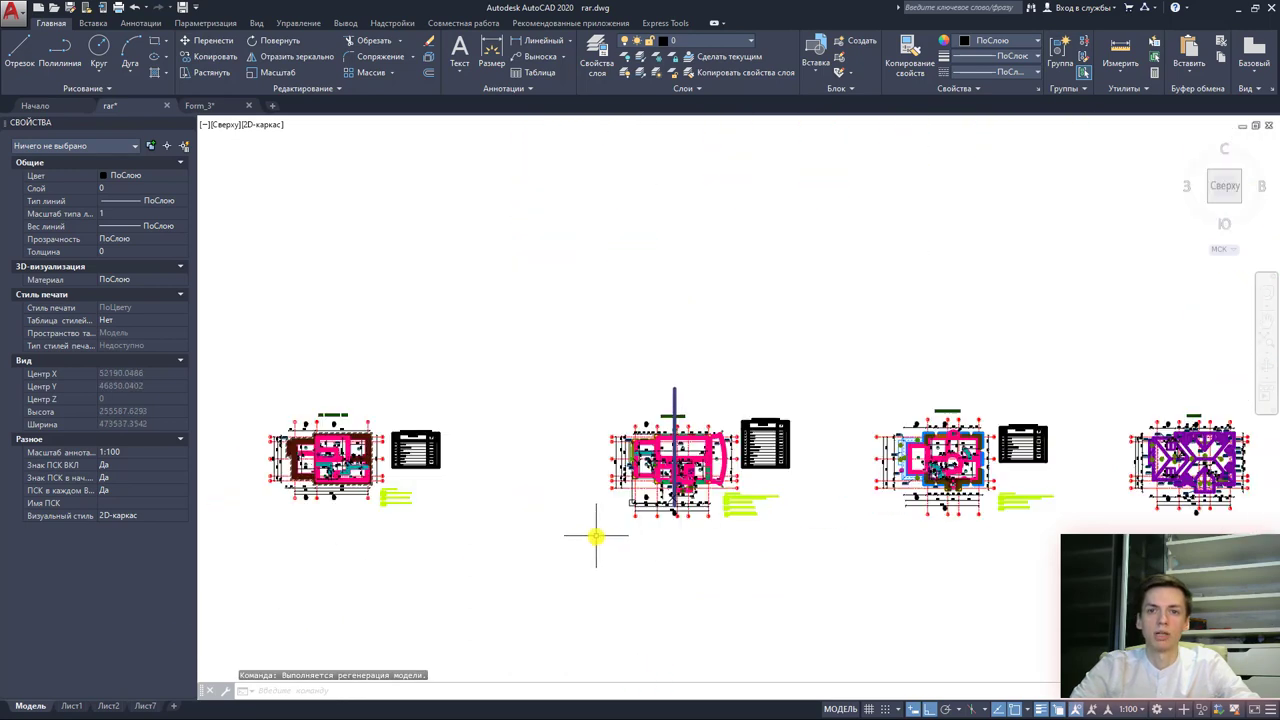
scroll(597, 533, "up", 2)
scroll(600, 530, "up", 2)
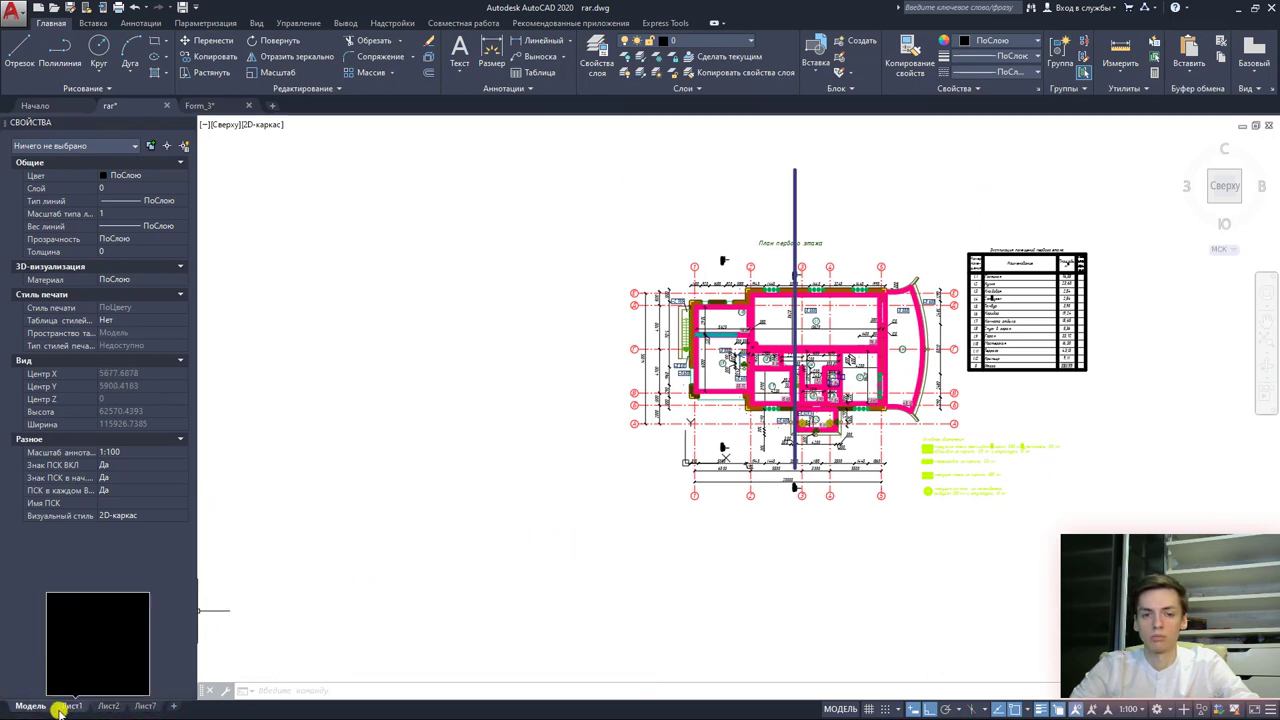
mouse_move(71, 706)
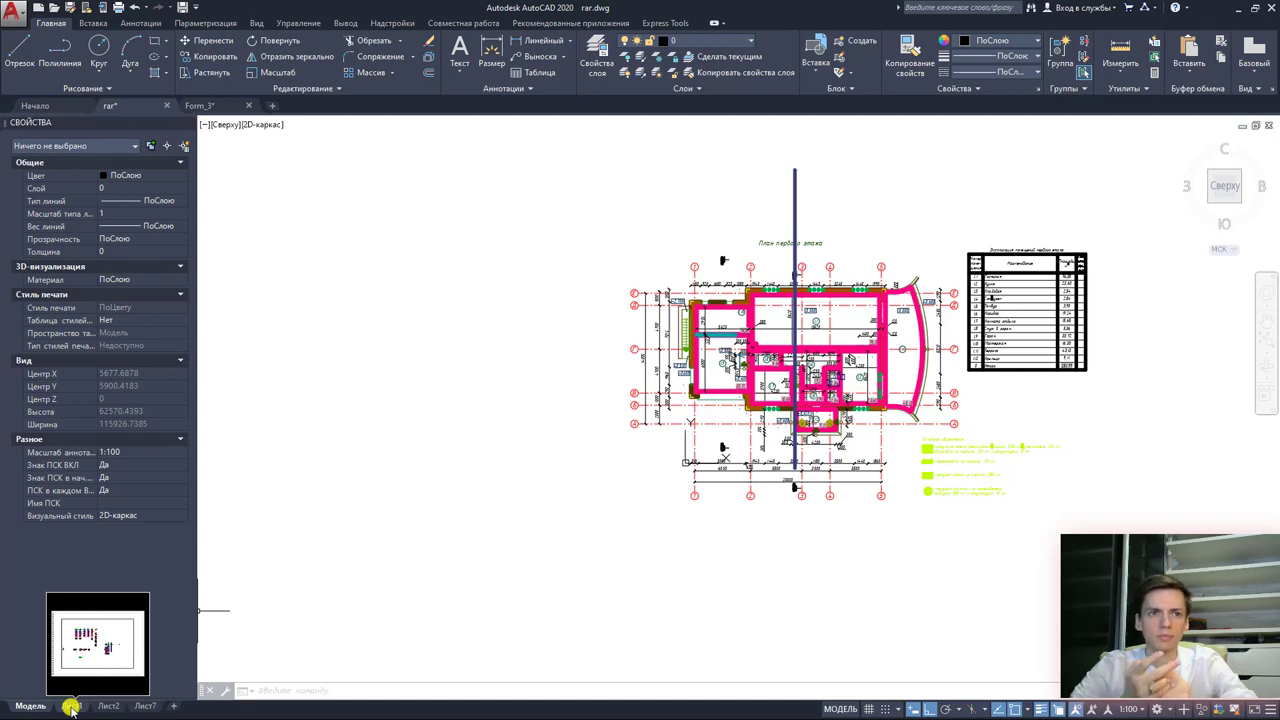
Step: Switch to the Лист1 layout and zoom to view the sheet with its floor-plan viewport
left_click(71, 707)
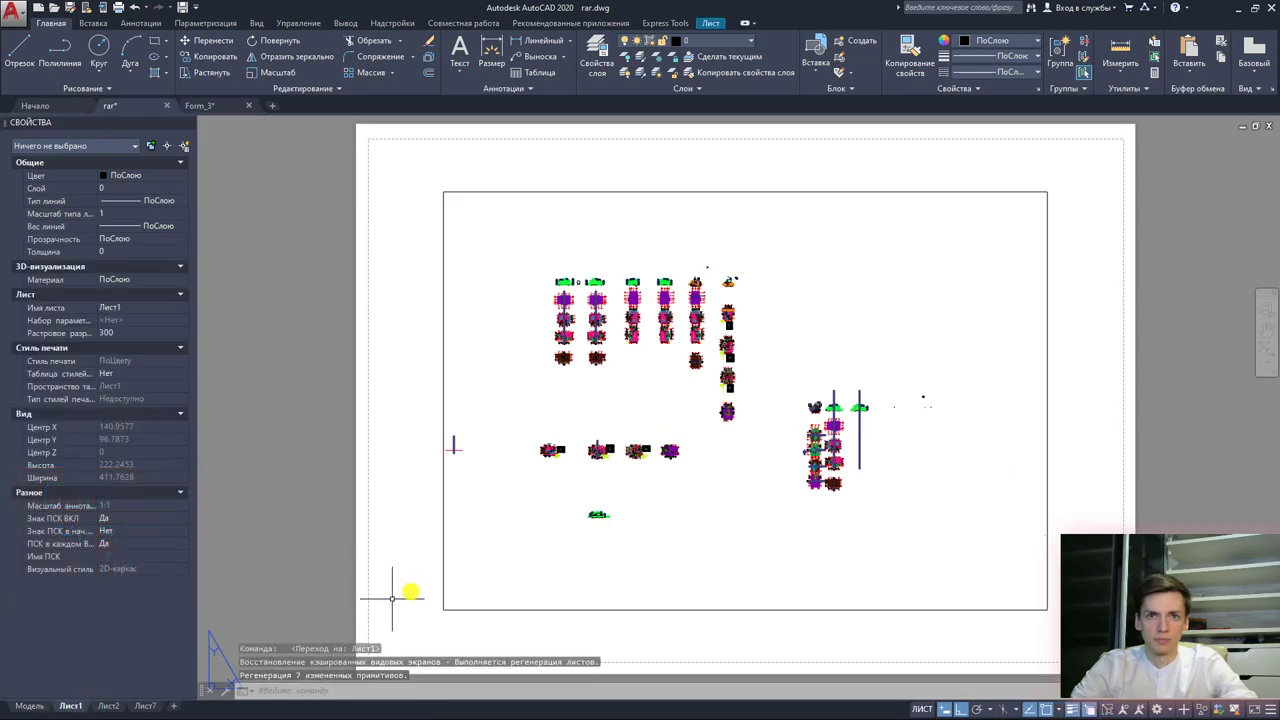
scroll(534, 525, "down", 2)
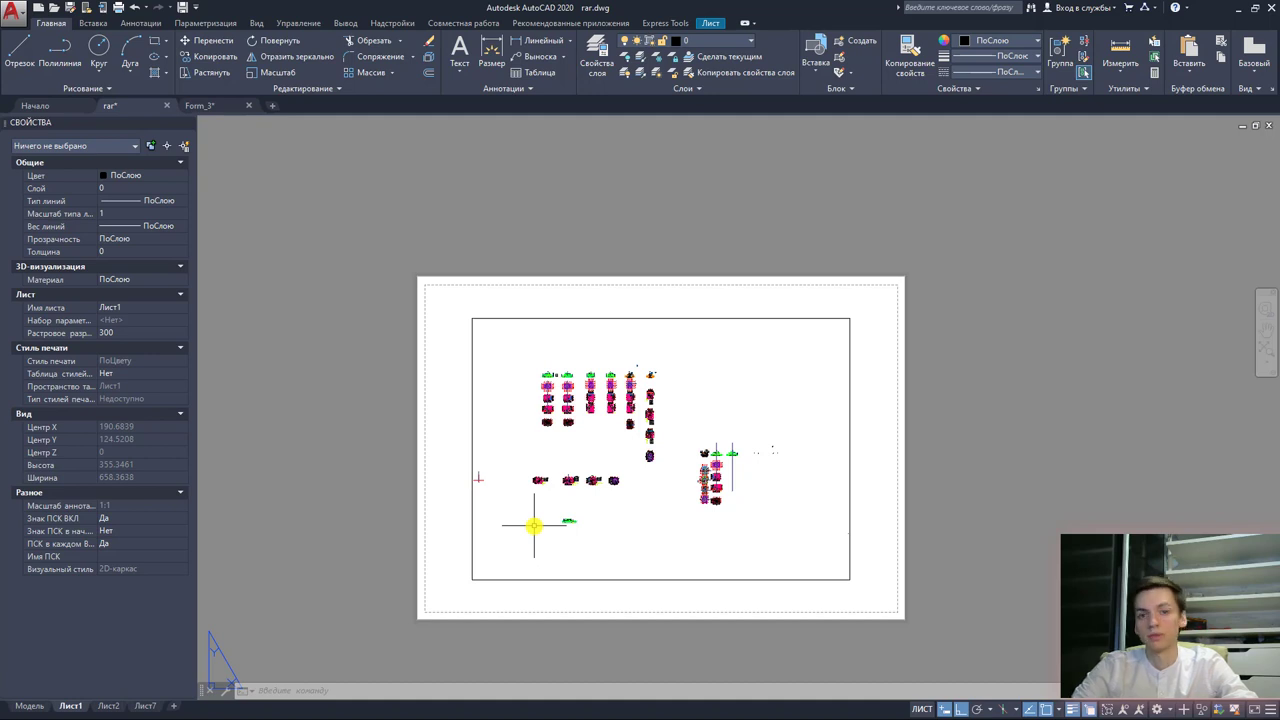
scroll(468, 582, "up", 2)
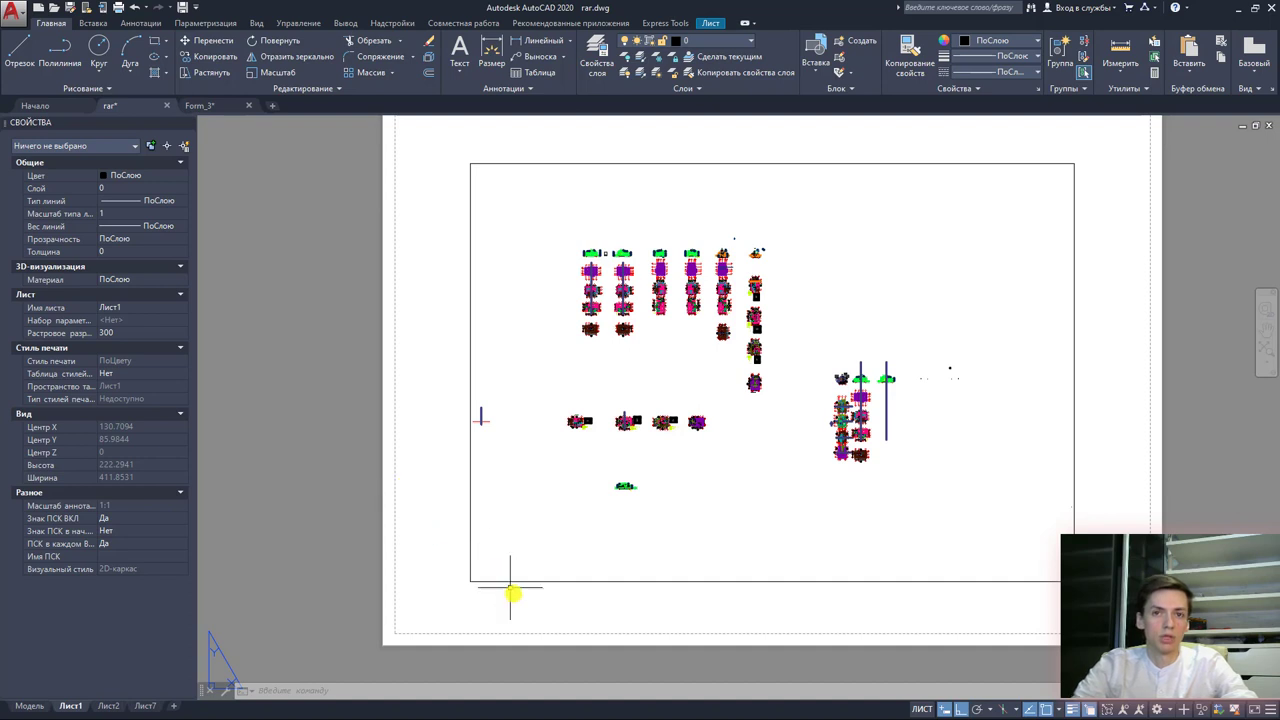
Step: Select the floor-plan viewport on Лист1 and delete it
left_click(477, 562)
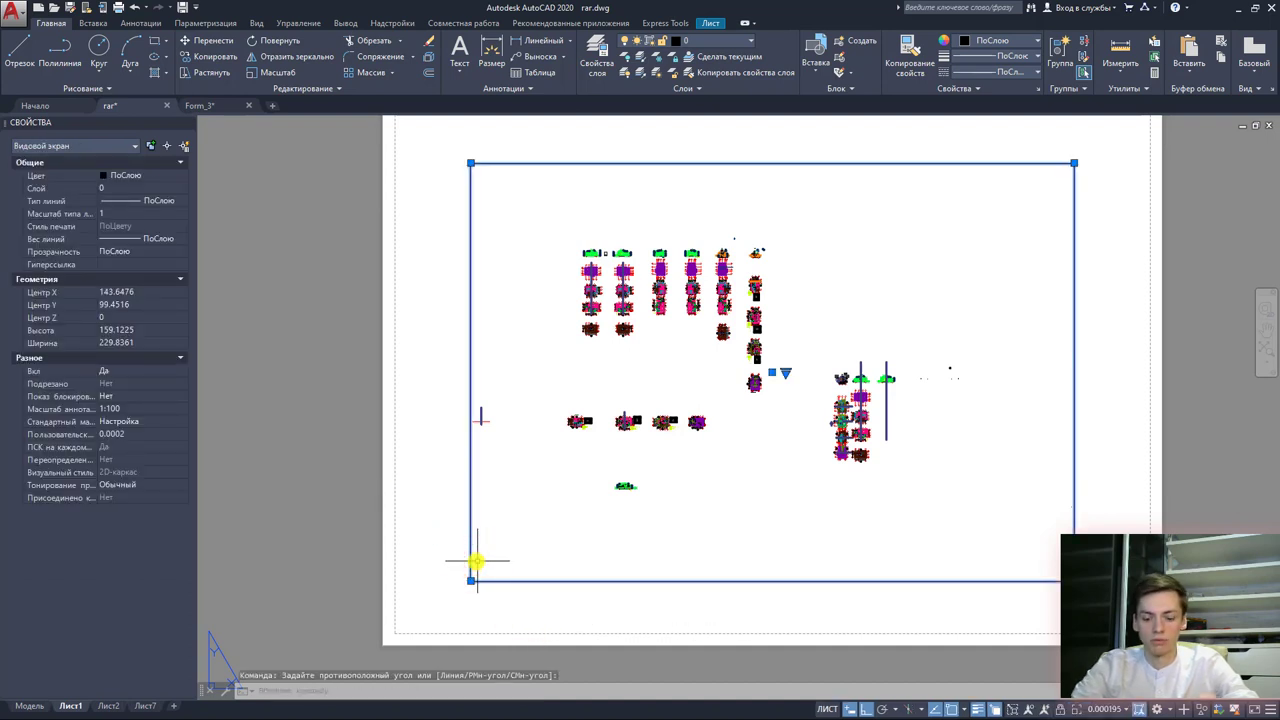
key("Delete")
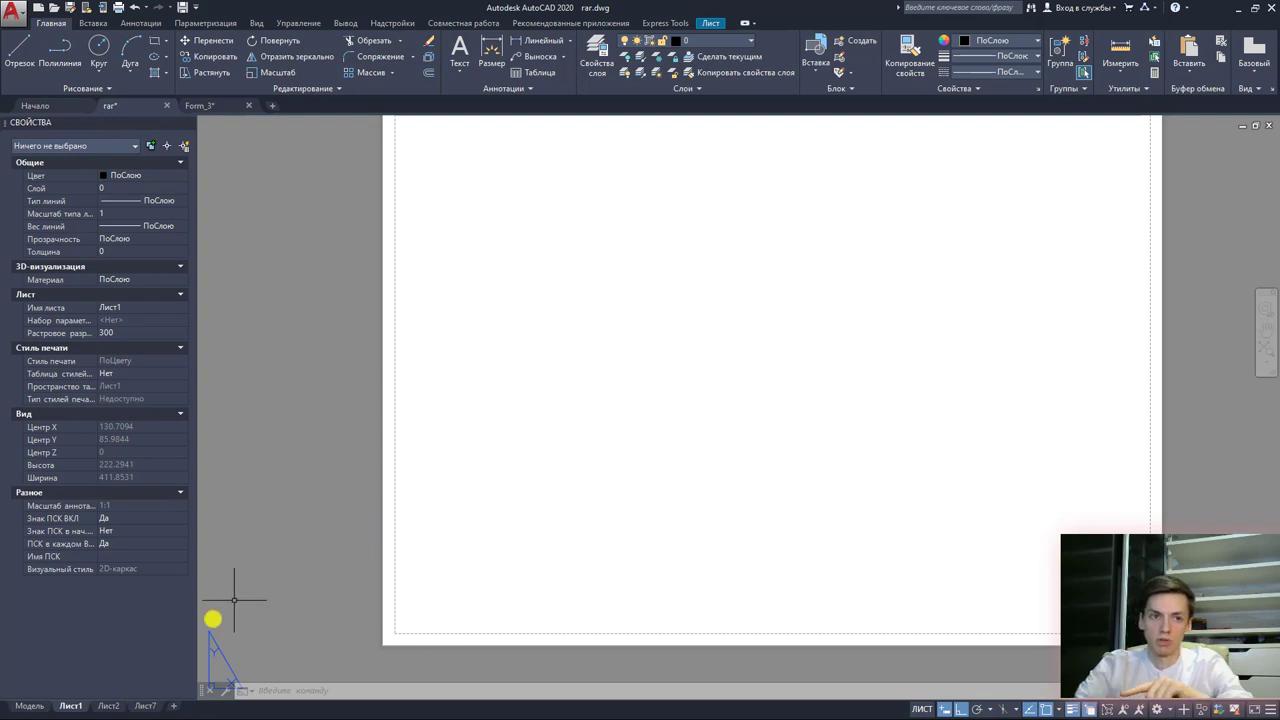
Step: Glance at the Лист7 drawing list, then return to Лист1 and bring up its layout menu
left_click(145, 706)
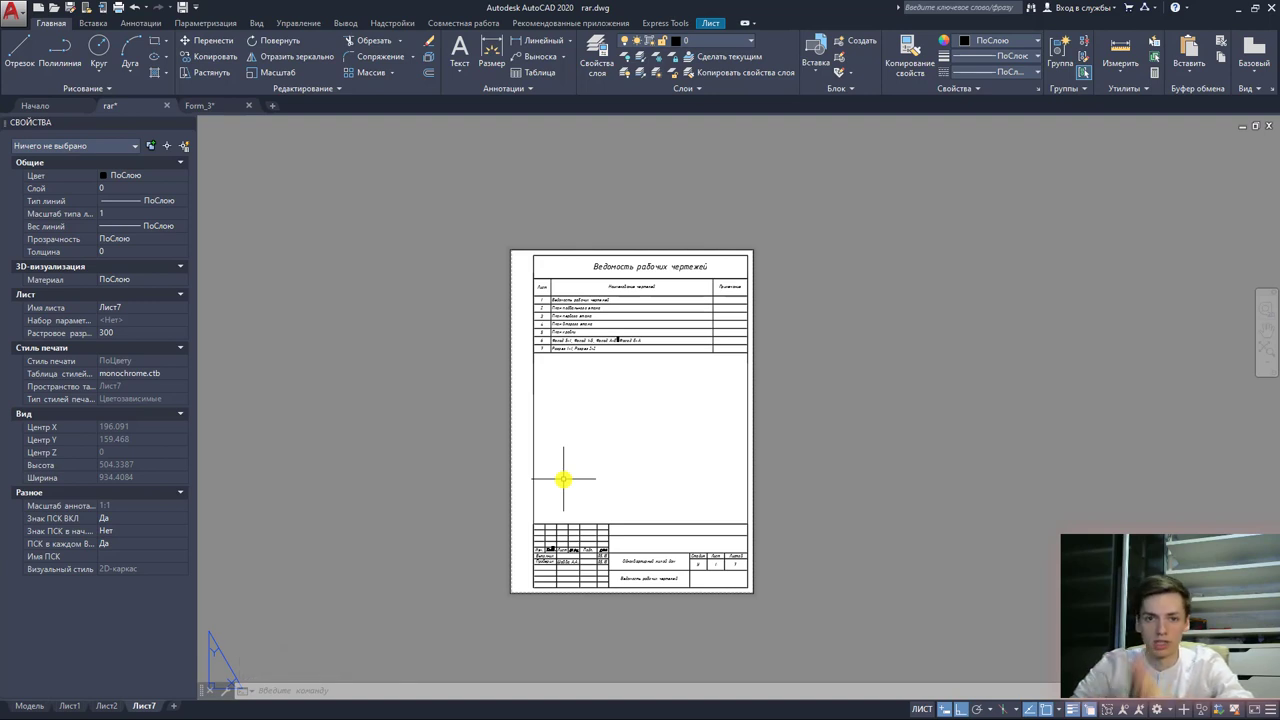
left_click(69, 706)
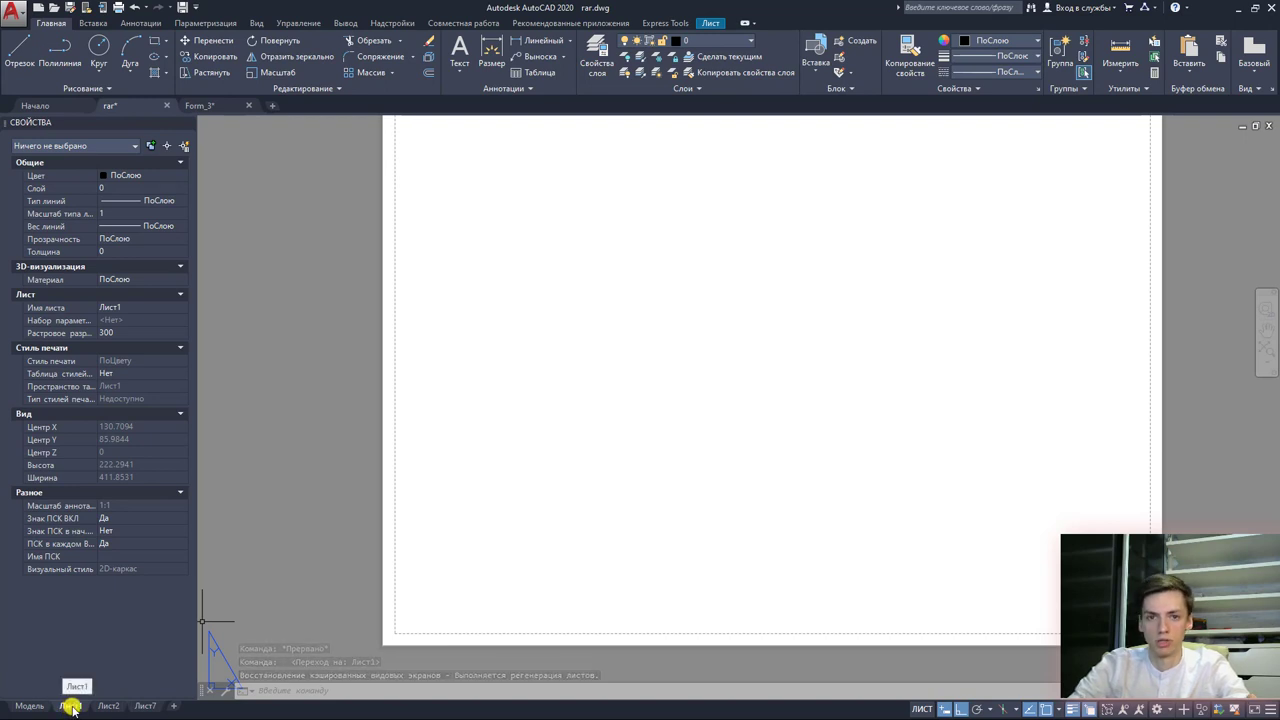
right_click(72, 706)
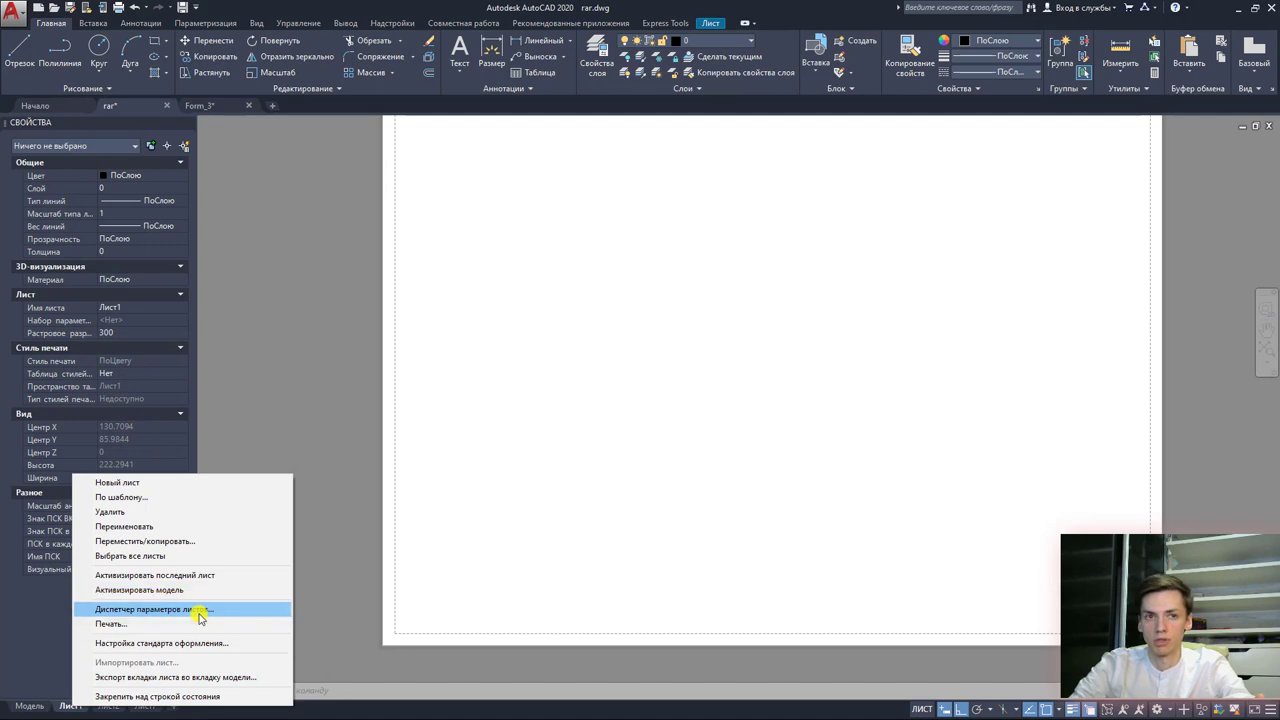
Step: Open the Page Setup Manager and edit the Лист1 page setup
left_click(199, 611)
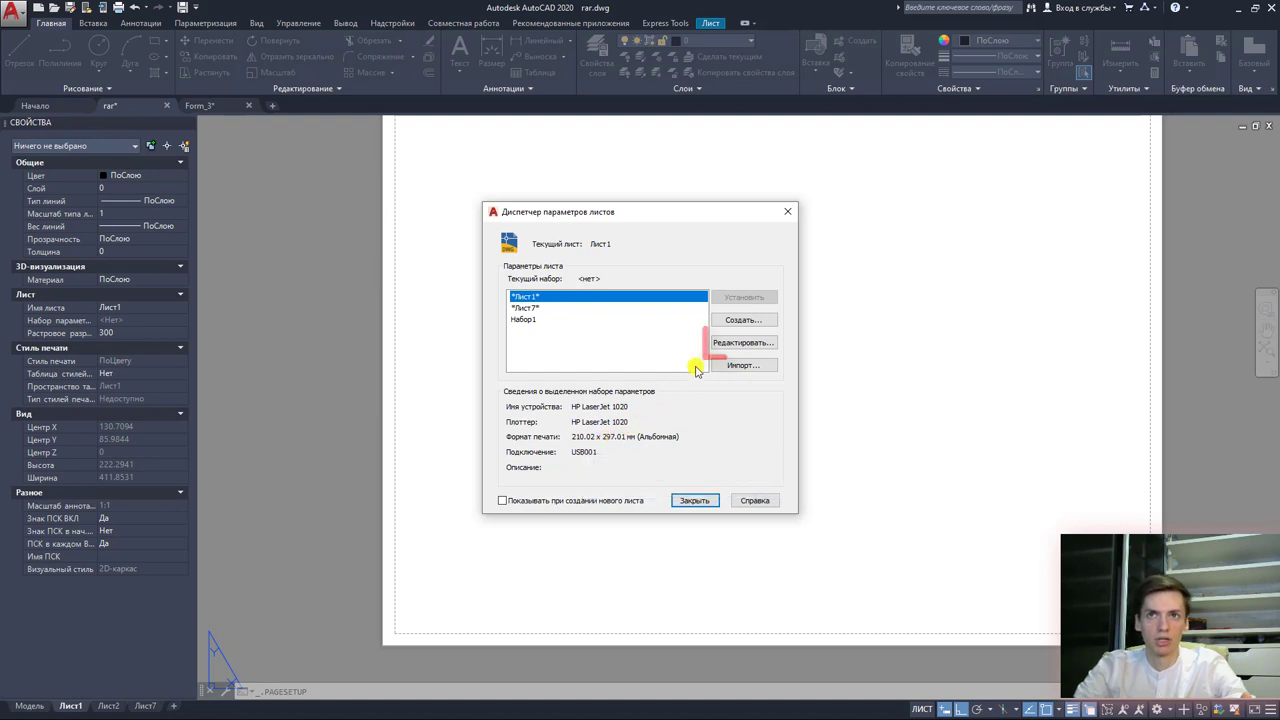
left_click(743, 343)
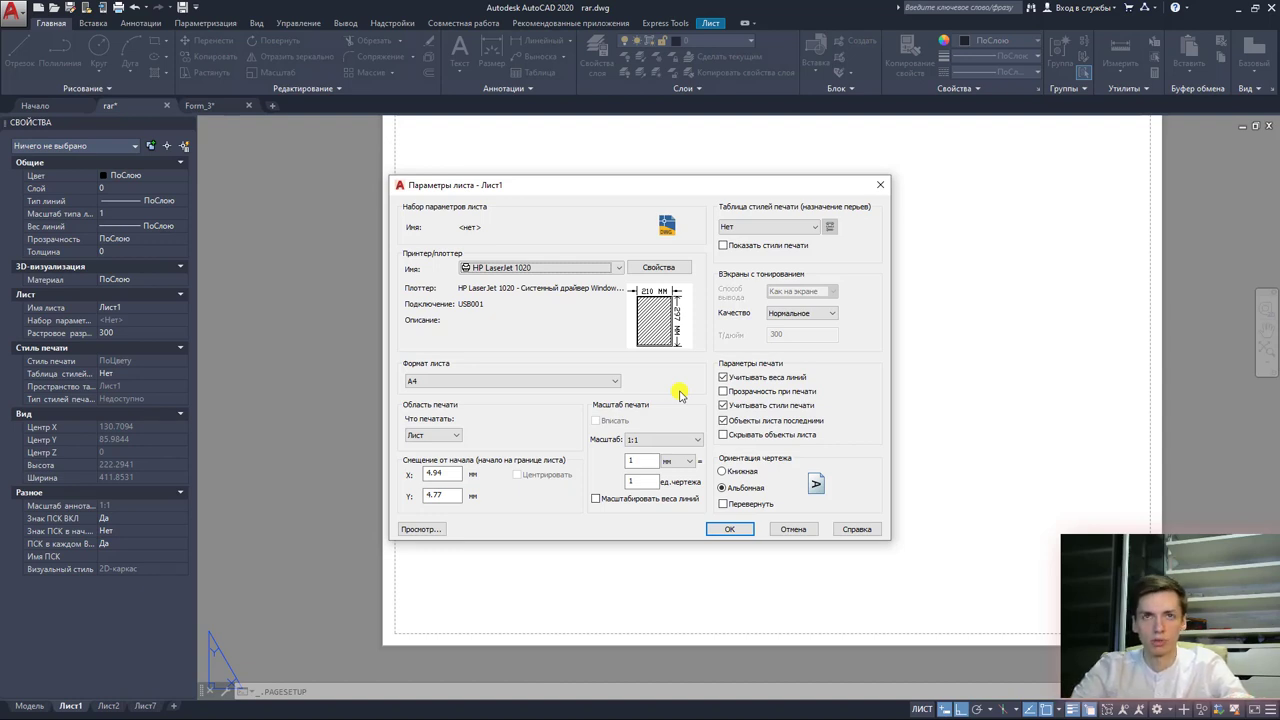
Step: Switch the Лист1 plotter to DWG To PDF.pc3 on ISO A1 paper and apply the setup
left_click(550, 267)
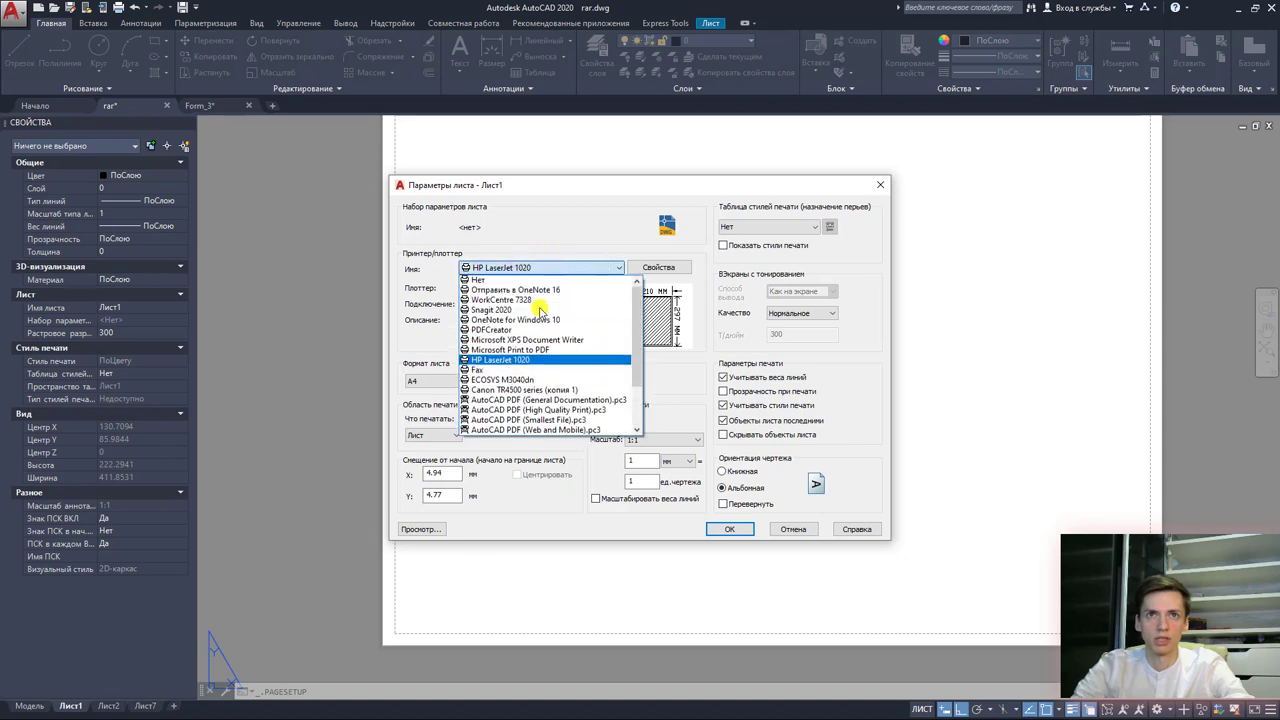
left_click(517, 279)
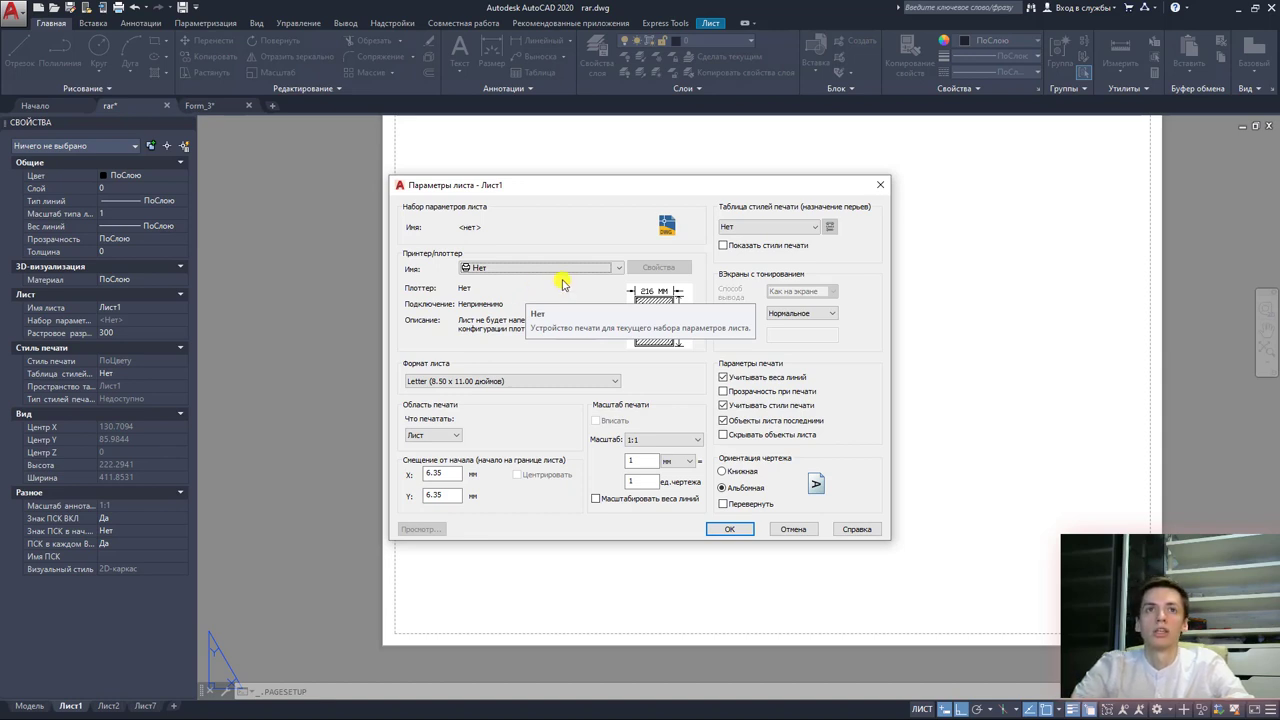
left_click(563, 268)
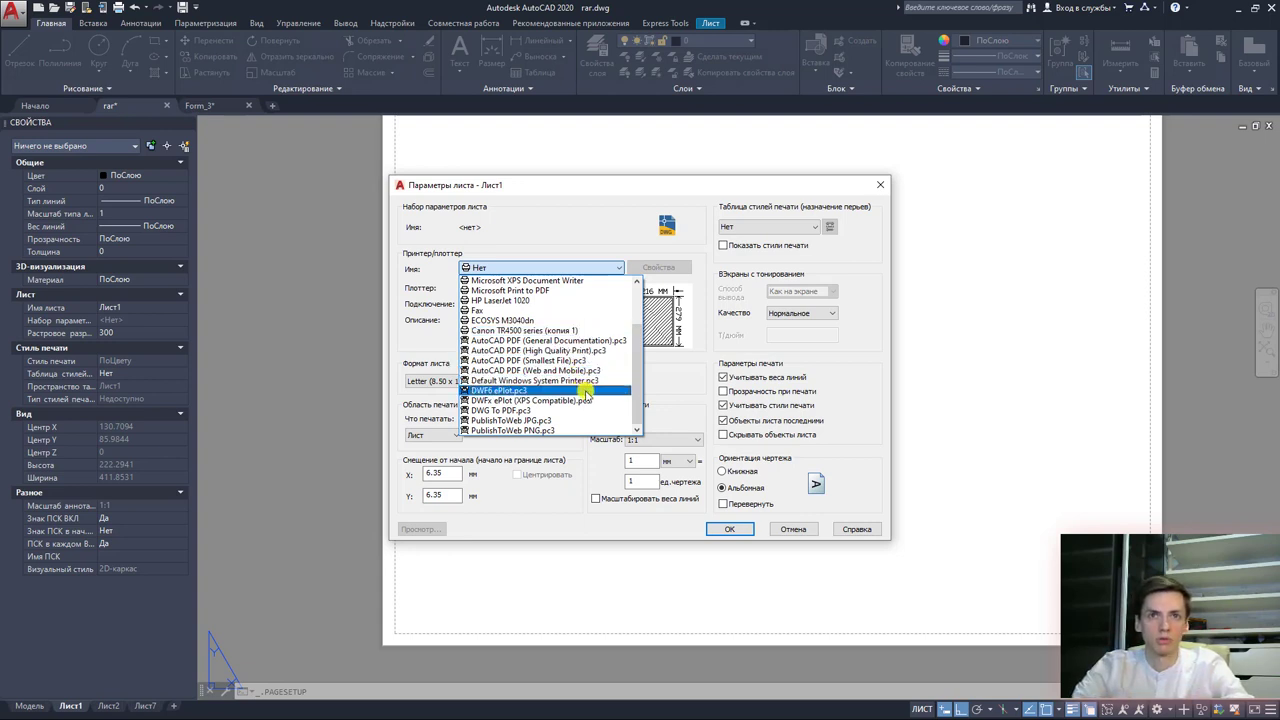
scroll(583, 395, "up", 1)
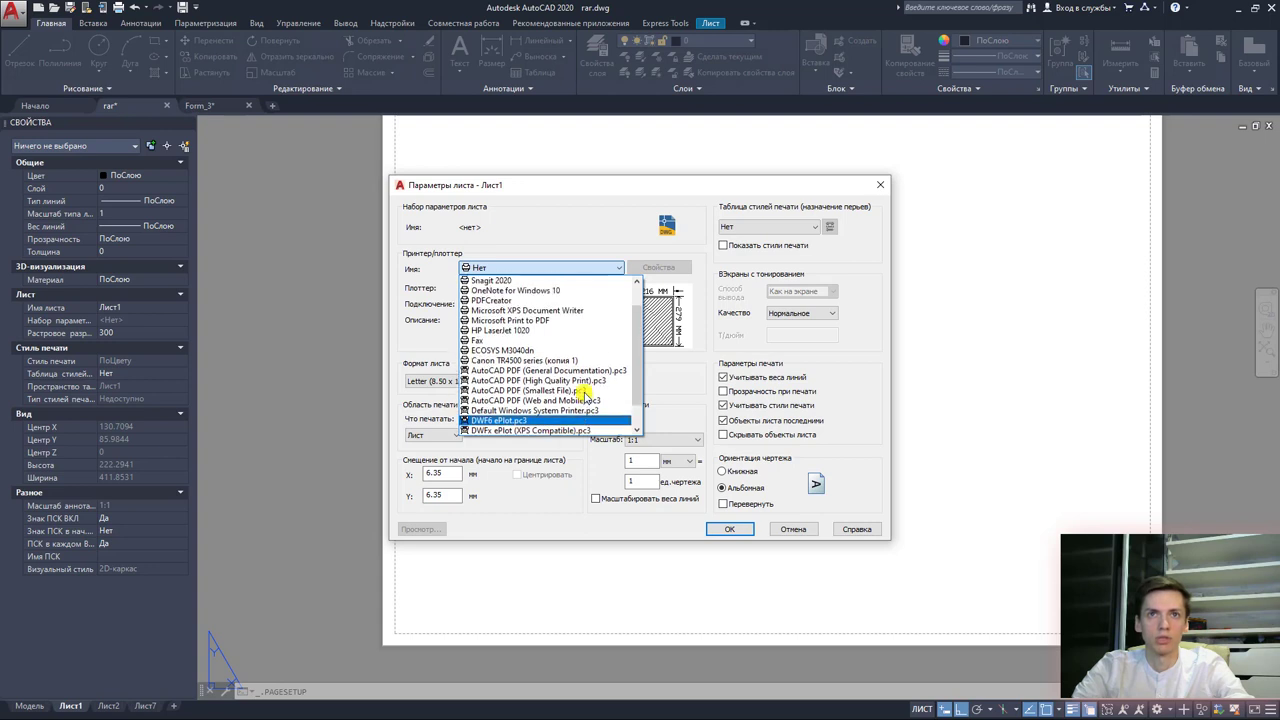
scroll(583, 395, "up", 1)
scroll(583, 392, "down", 2)
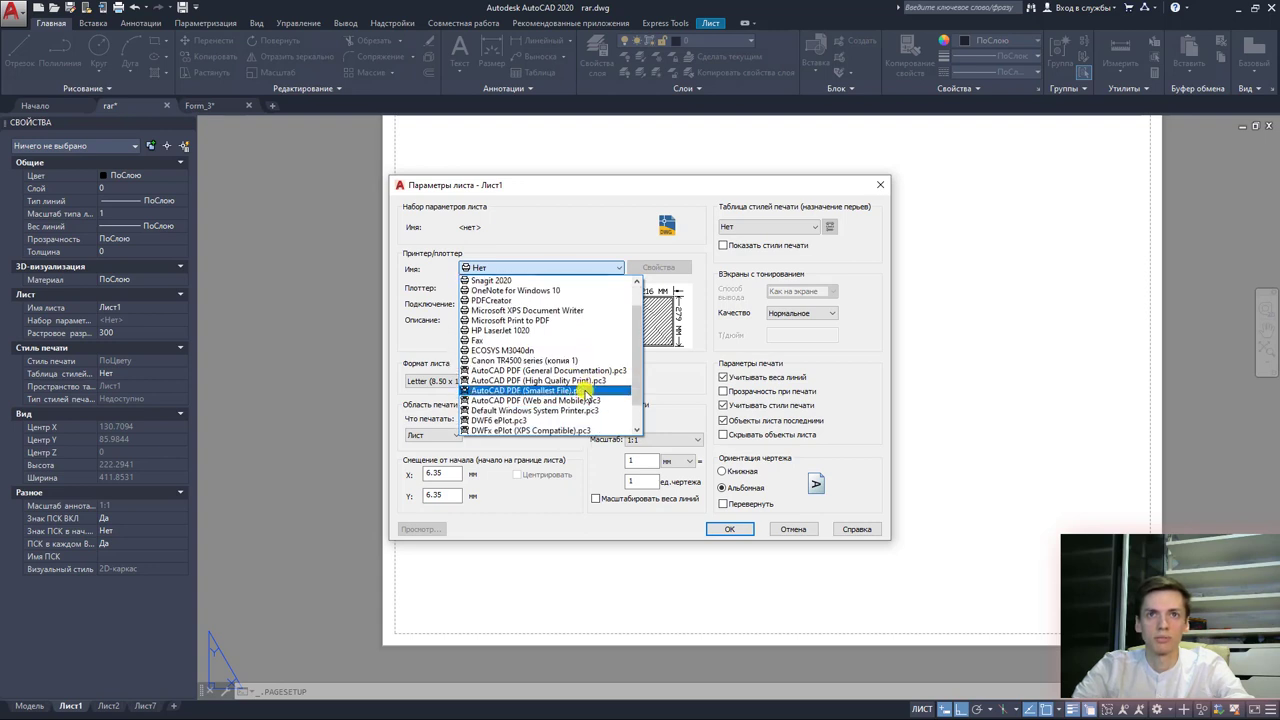
scroll(583, 392, "down", 1)
scroll(575, 398, "down", 1)
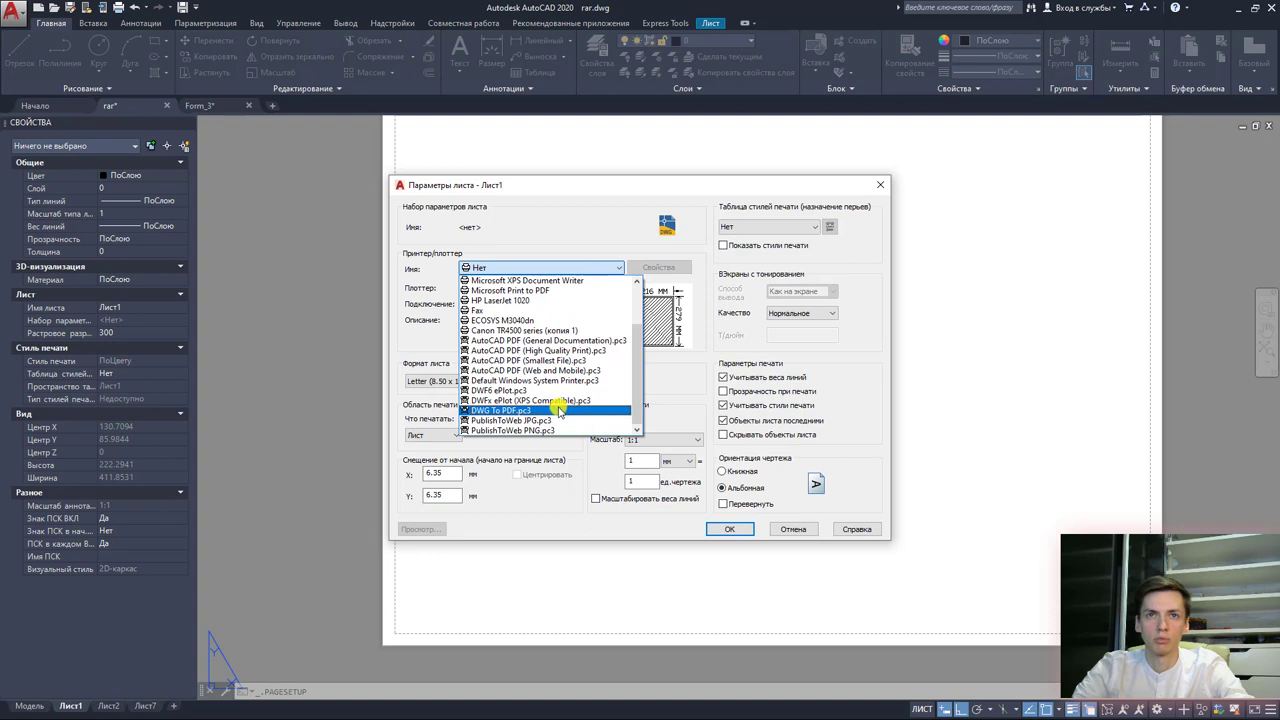
left_click(560, 410)
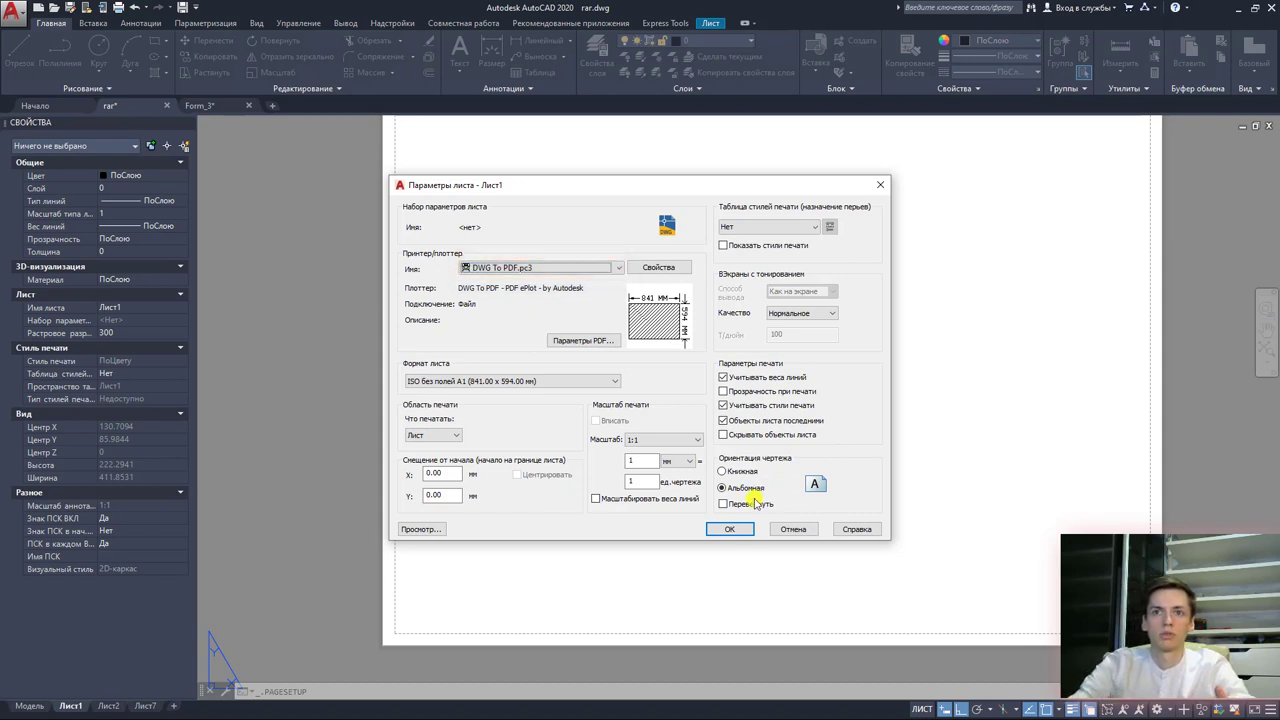
left_click(730, 527)
left_click(700, 499)
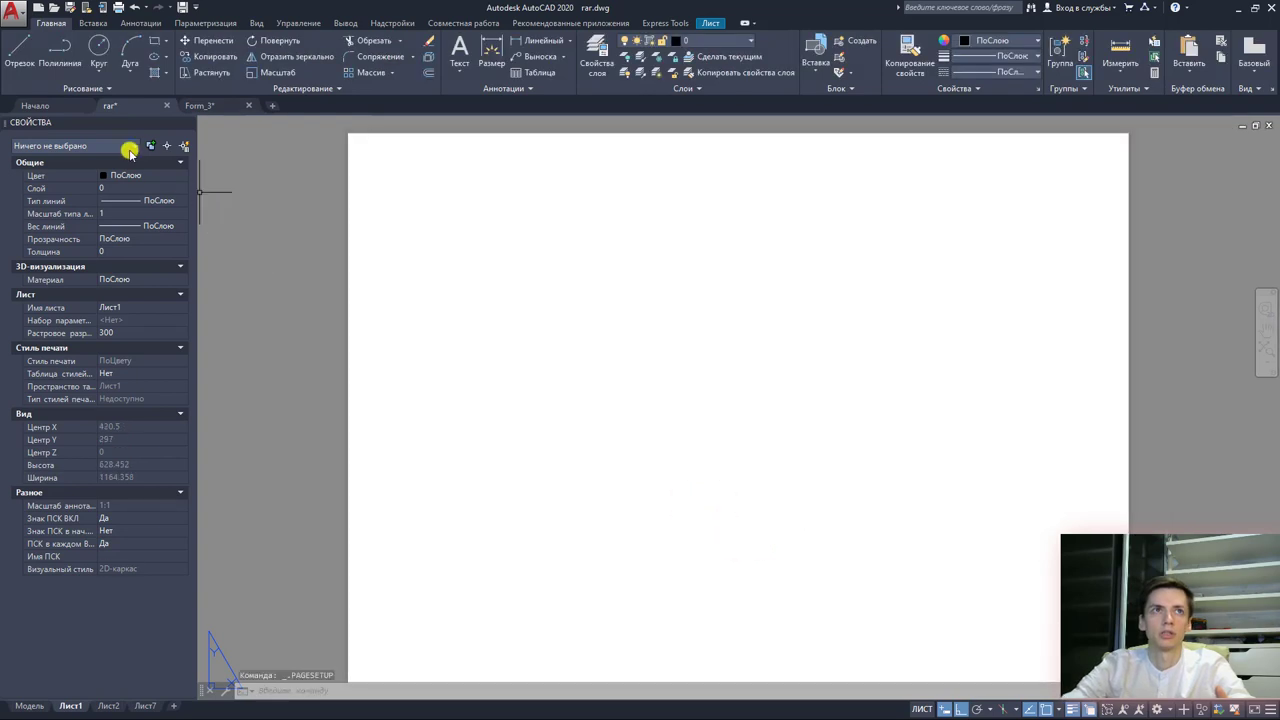
Step: Open the program Options and close them without changes
left_click(24, 22)
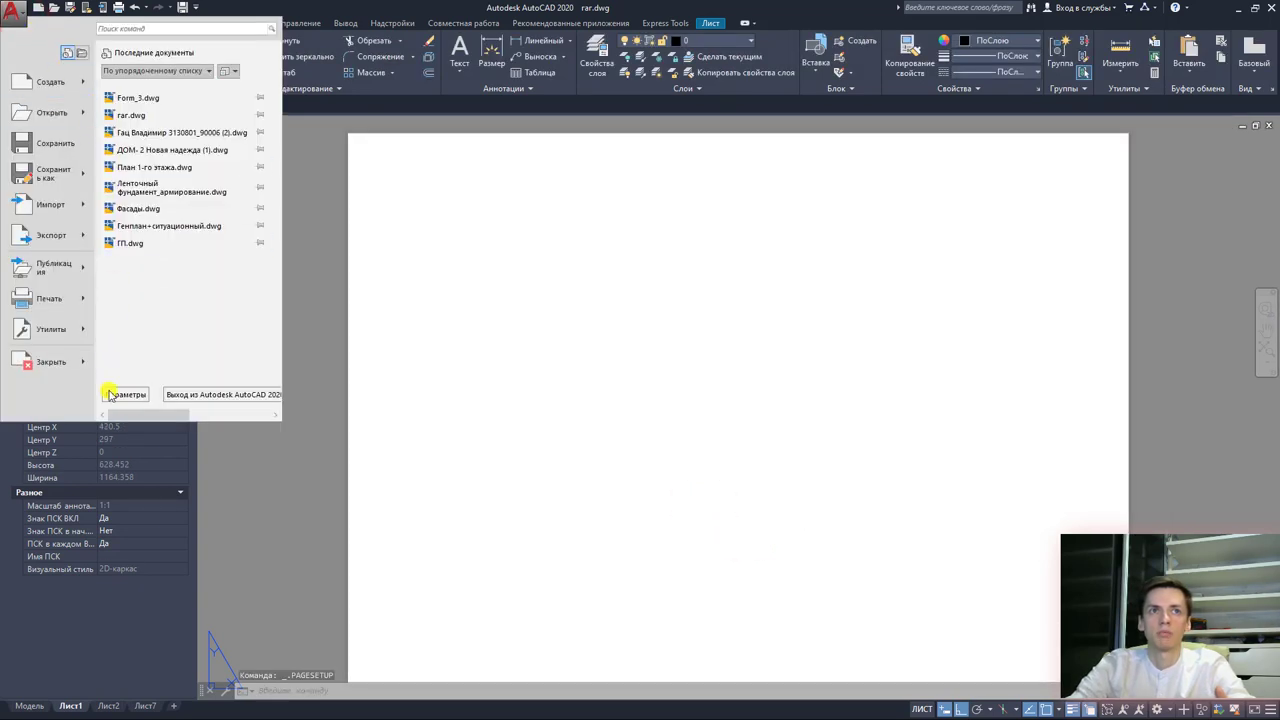
left_click(115, 390)
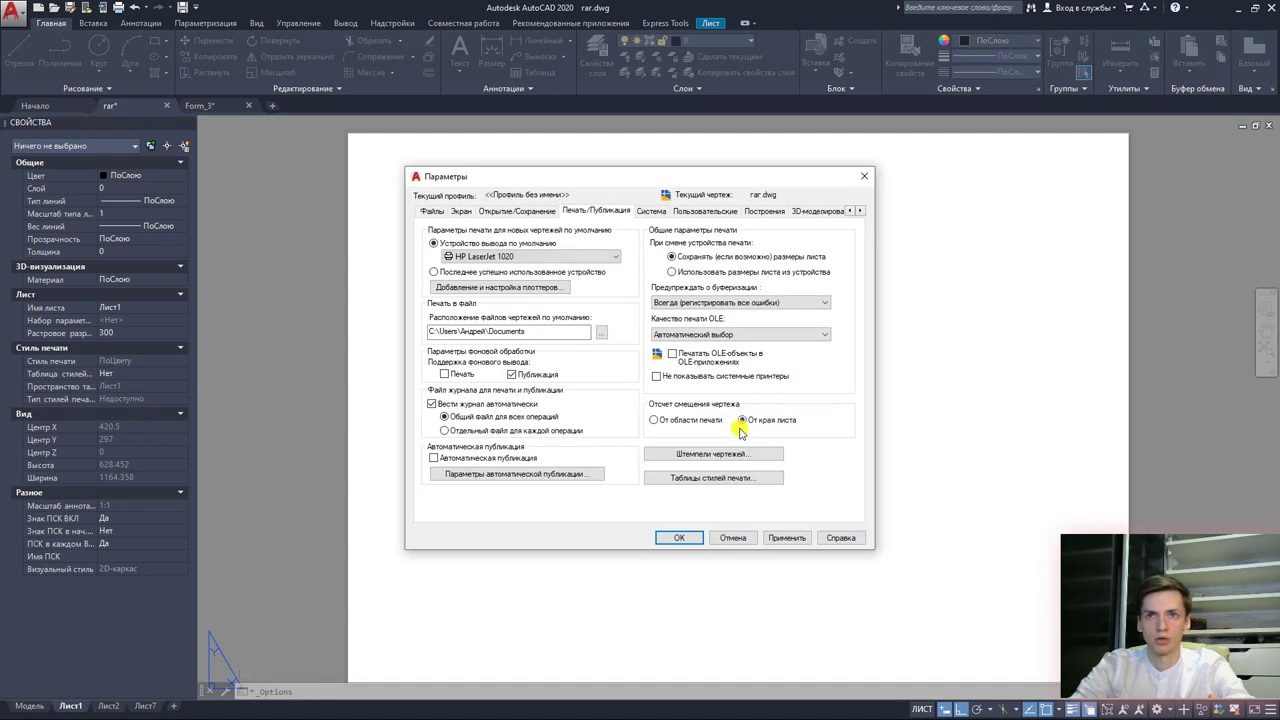
left_click(740, 541)
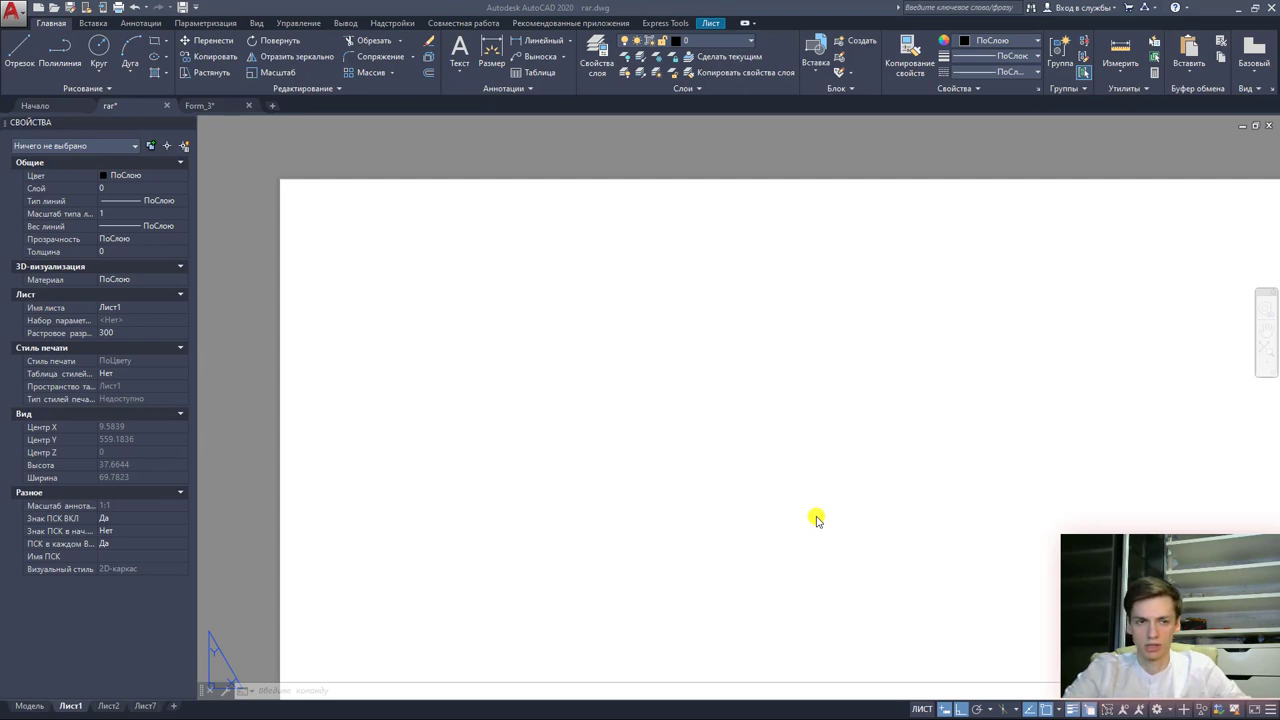
Step: Undo the last zoom and the earlier page setup changes, then zoom to inspect the sheet
right_click(65, 707)
left_click(493, 593)
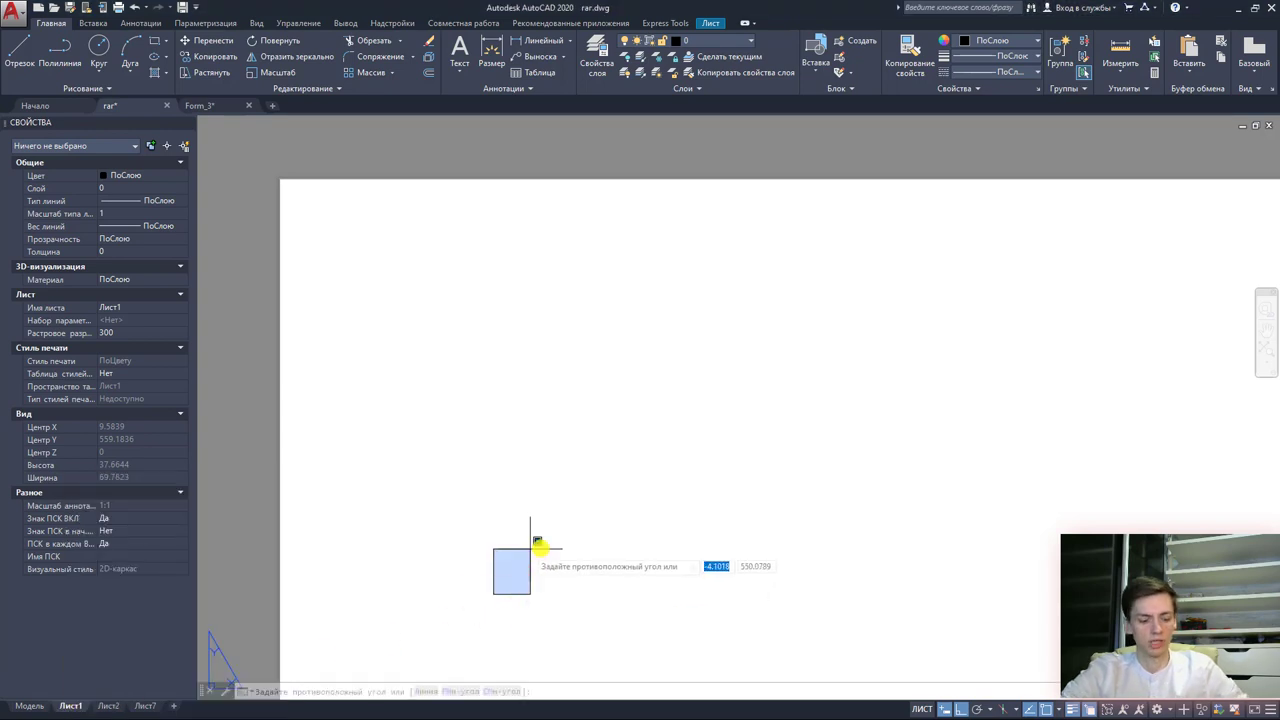
key("ctrl+z")
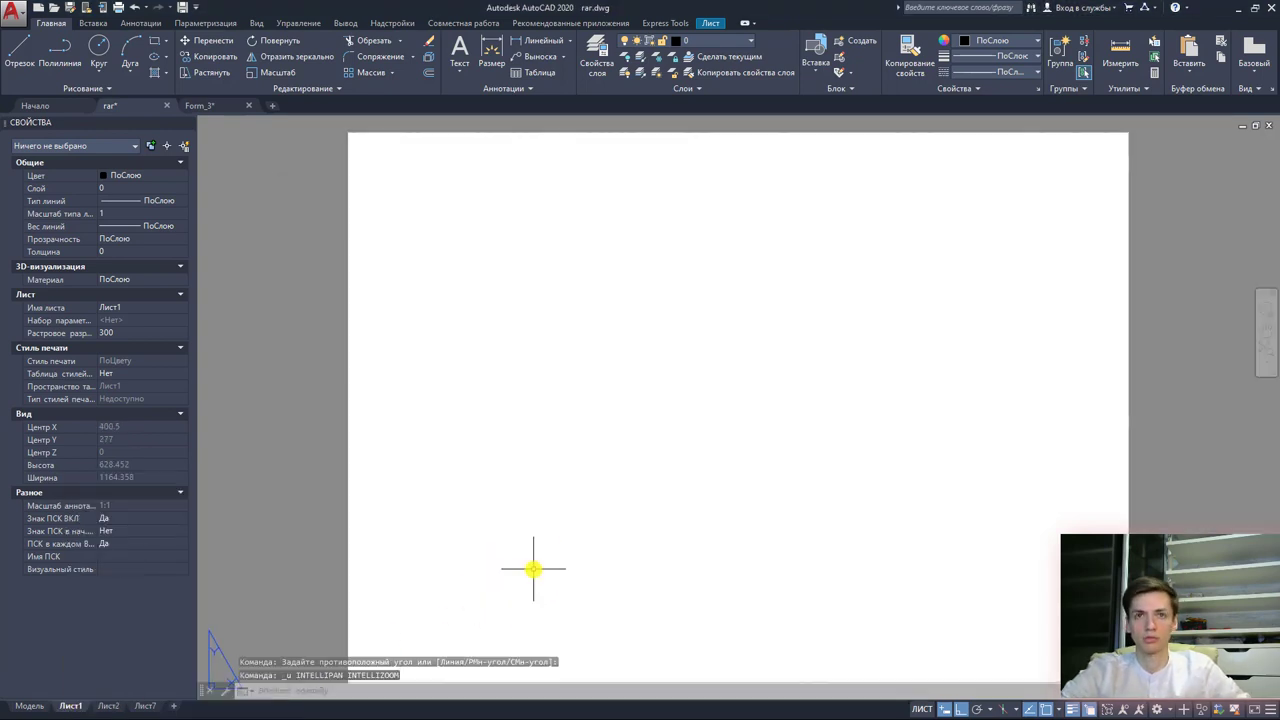
key("ctrl+z")
key("ctrl+z")
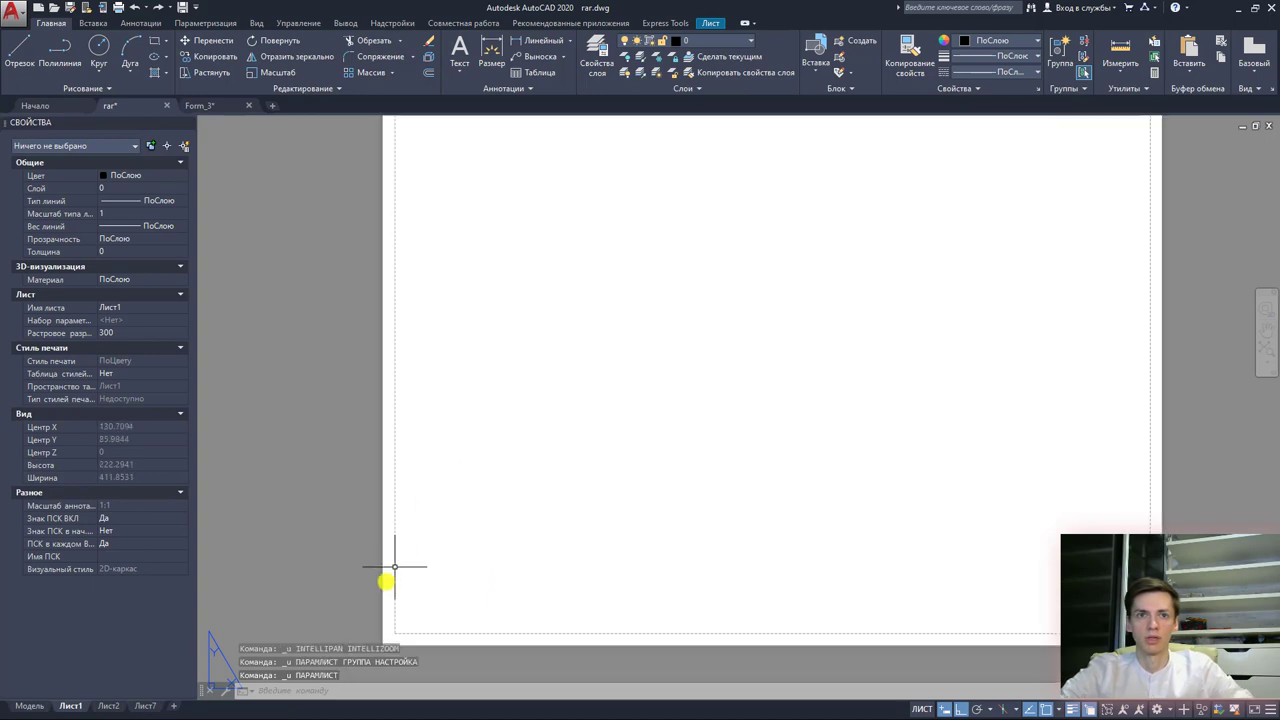
scroll(395, 567, "up", 5)
scroll(411, 580, "up", 3)
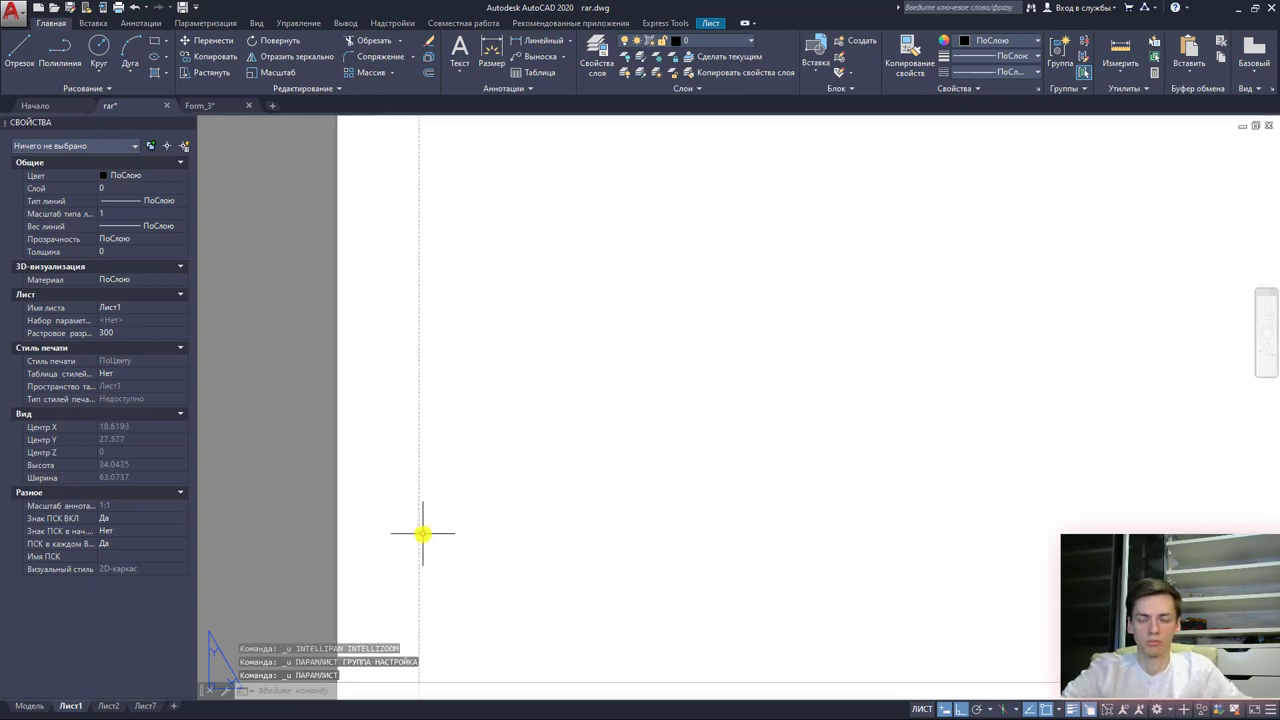
scroll(386, 486, "down", 2)
scroll(384, 481, "down", 4)
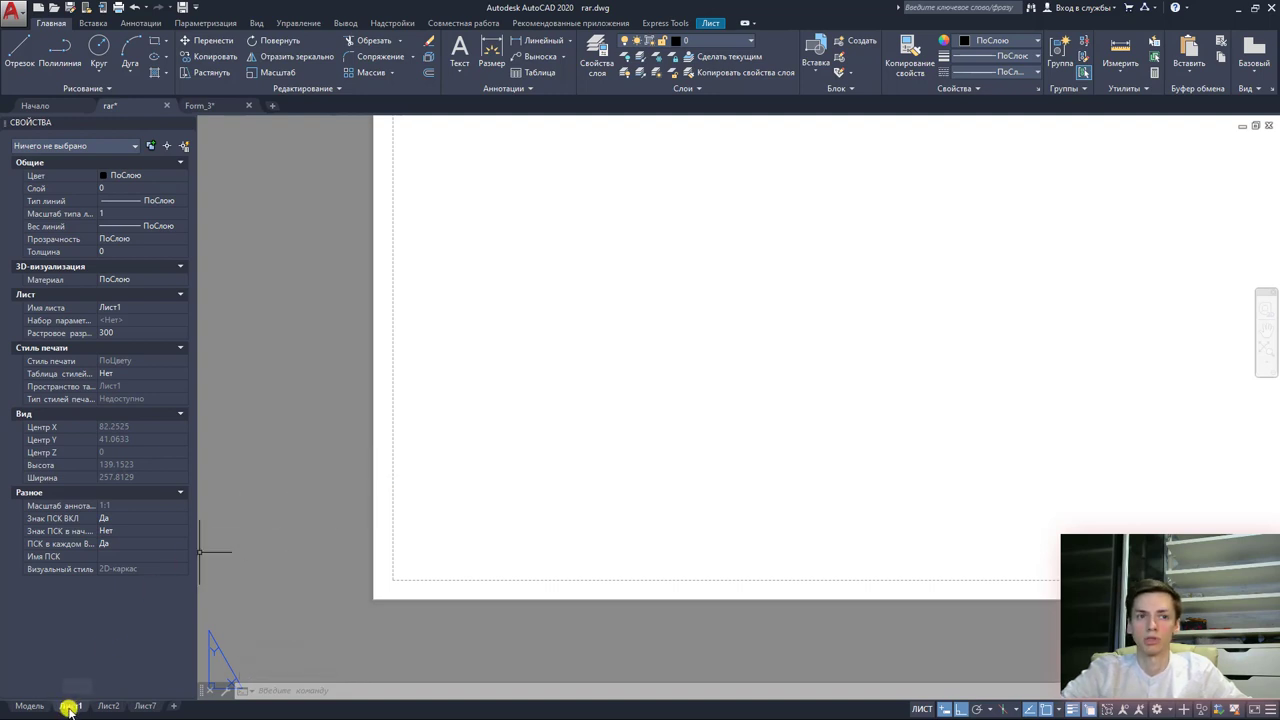
Step: Edit Лист1's page setup to plot with DWG To PDF.pc3 and zero X/Y offsets
right_click(68, 706)
left_click(149, 611)
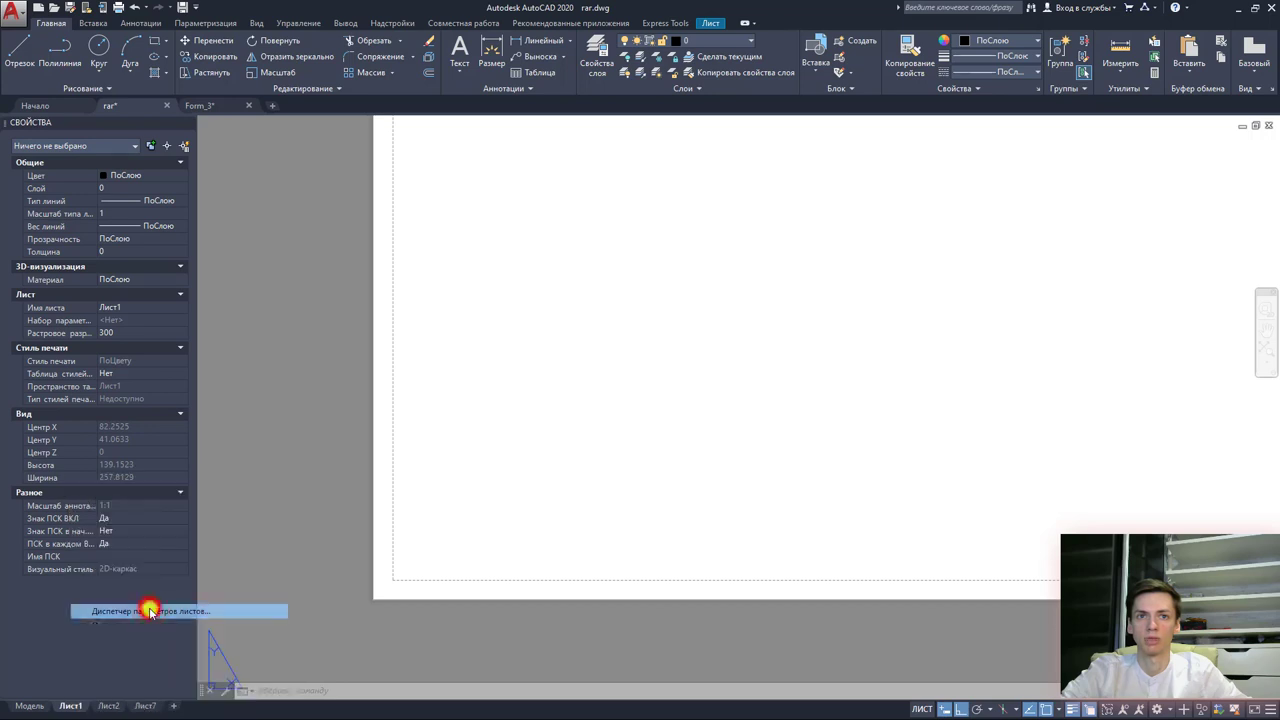
left_click(724, 352)
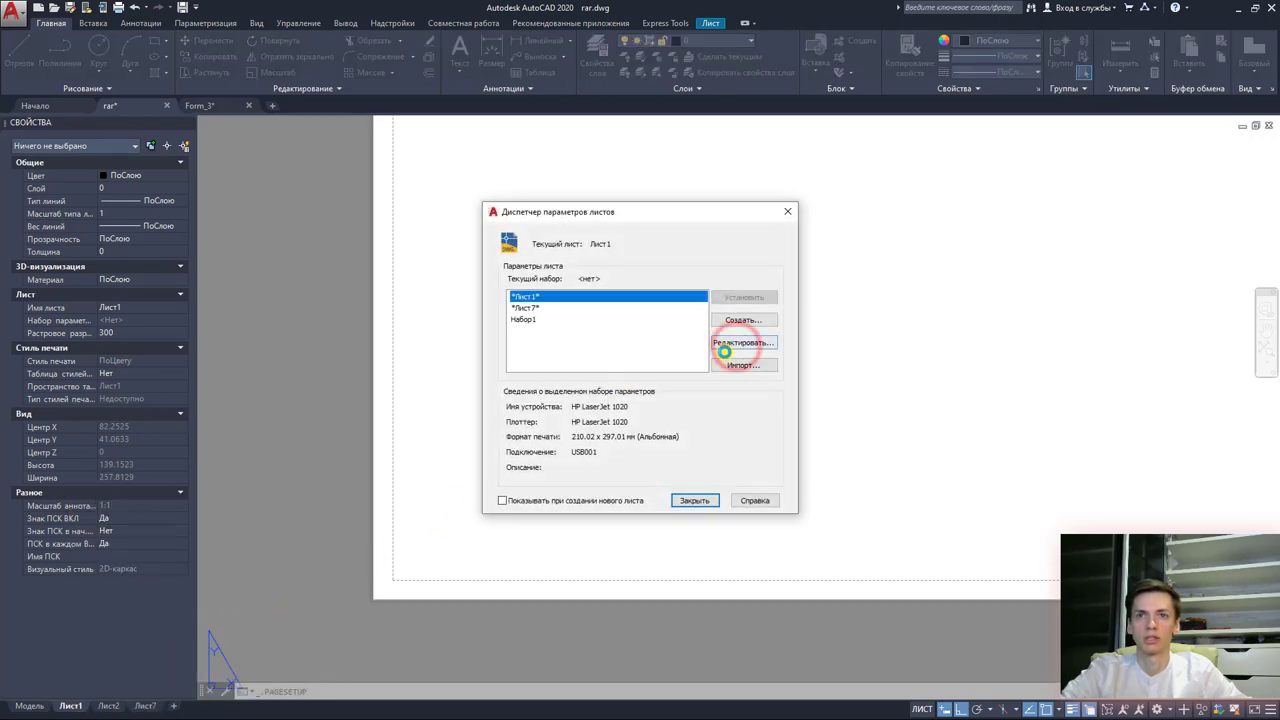
left_click(615, 268)
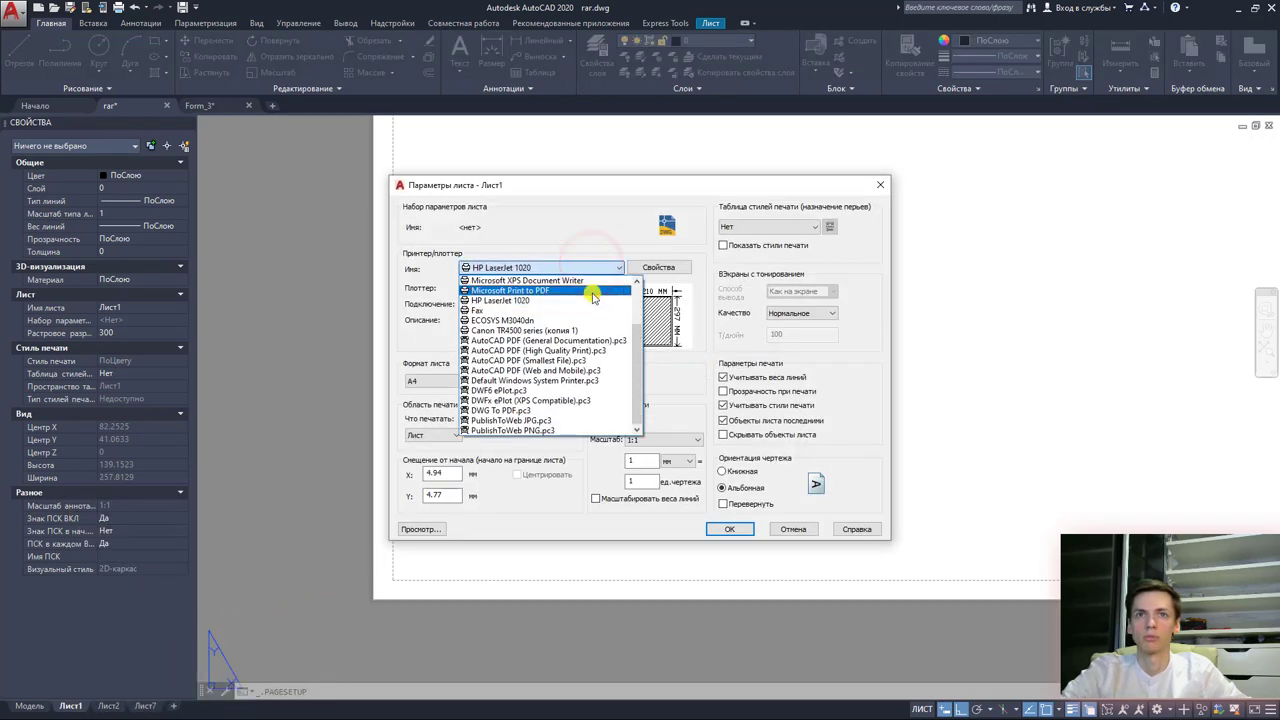
left_click(547, 410)
double_click(440, 473)
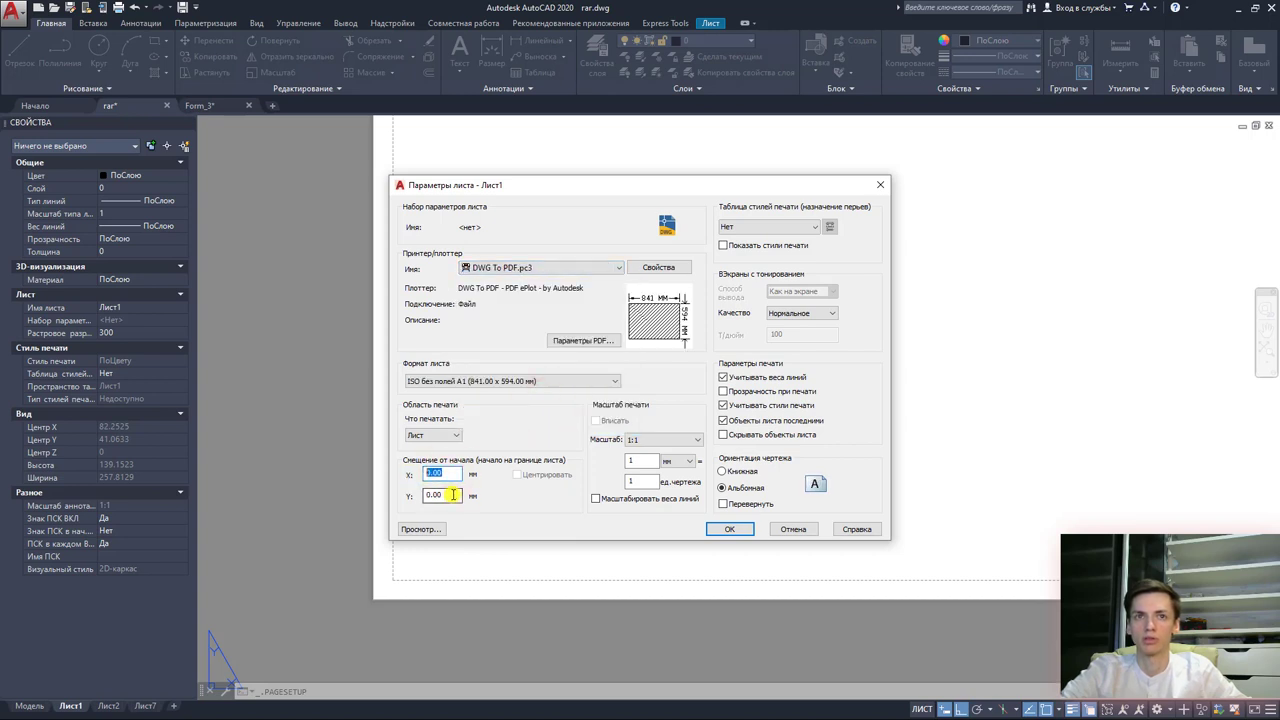
double_click(435, 495)
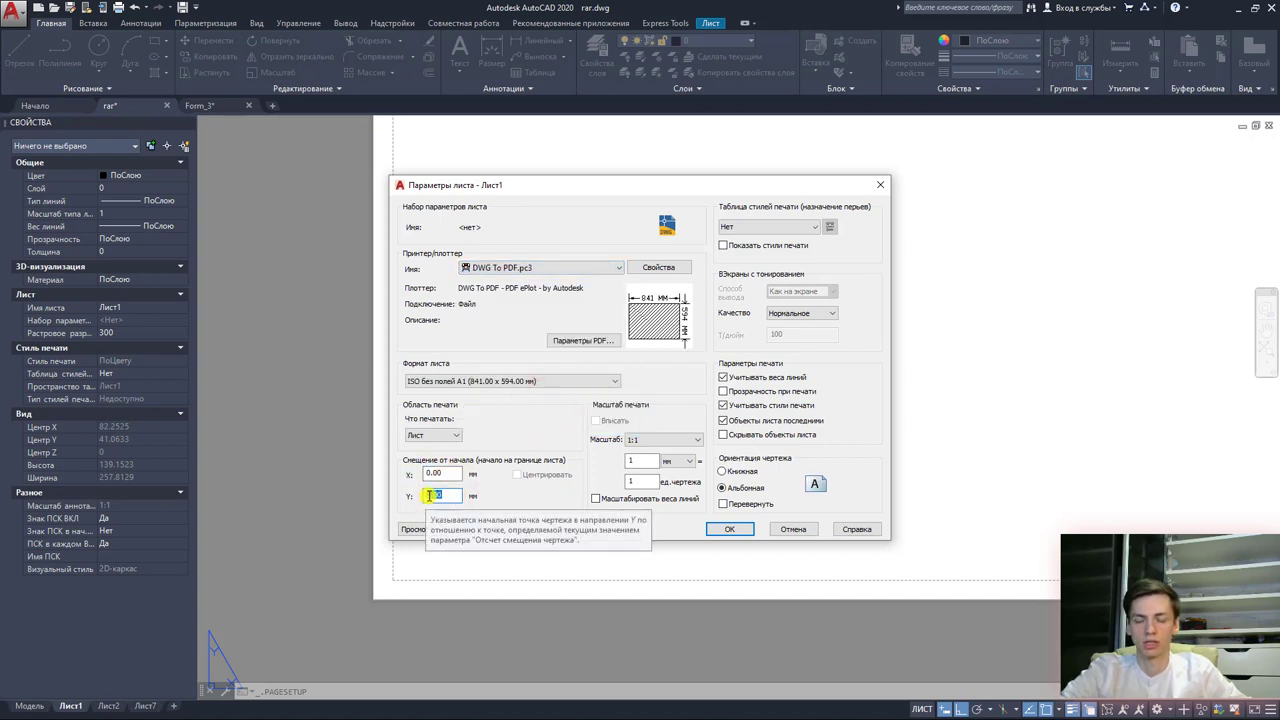
left_click(432, 494)
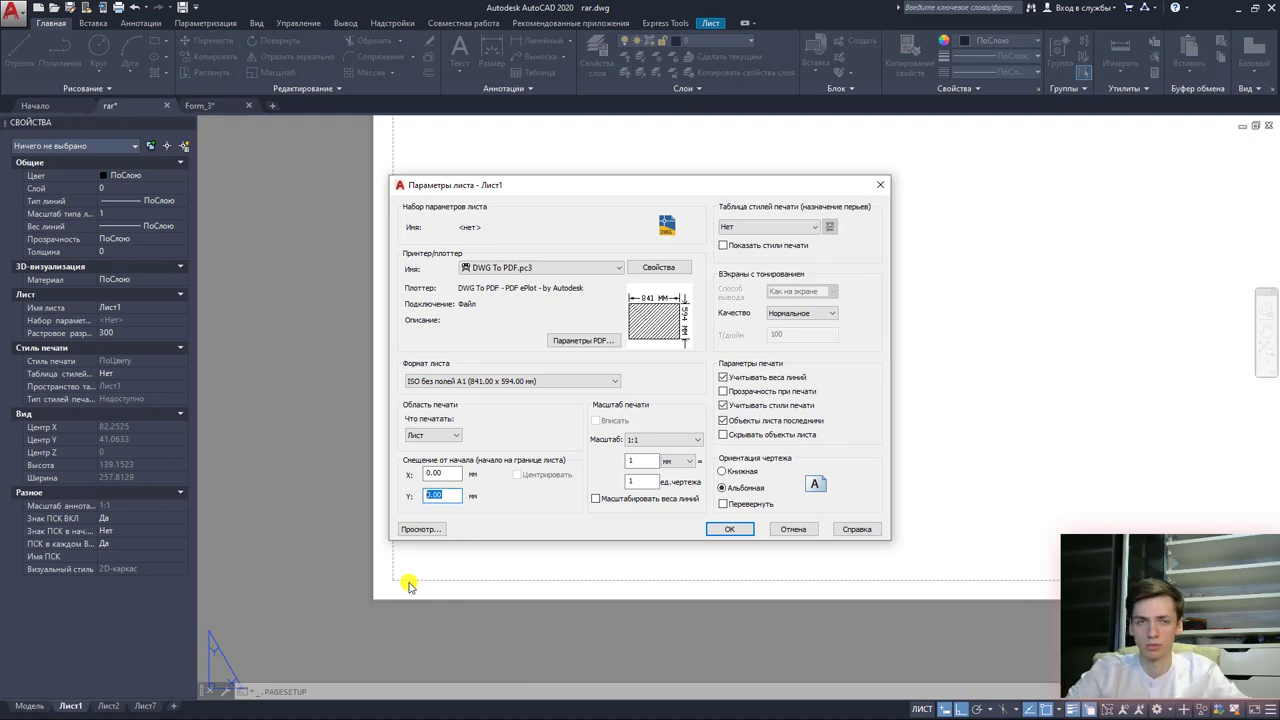
Step: Choose landscape ISO A2 paper (594 x 420 mm) and apply the page setup
left_click(533, 381)
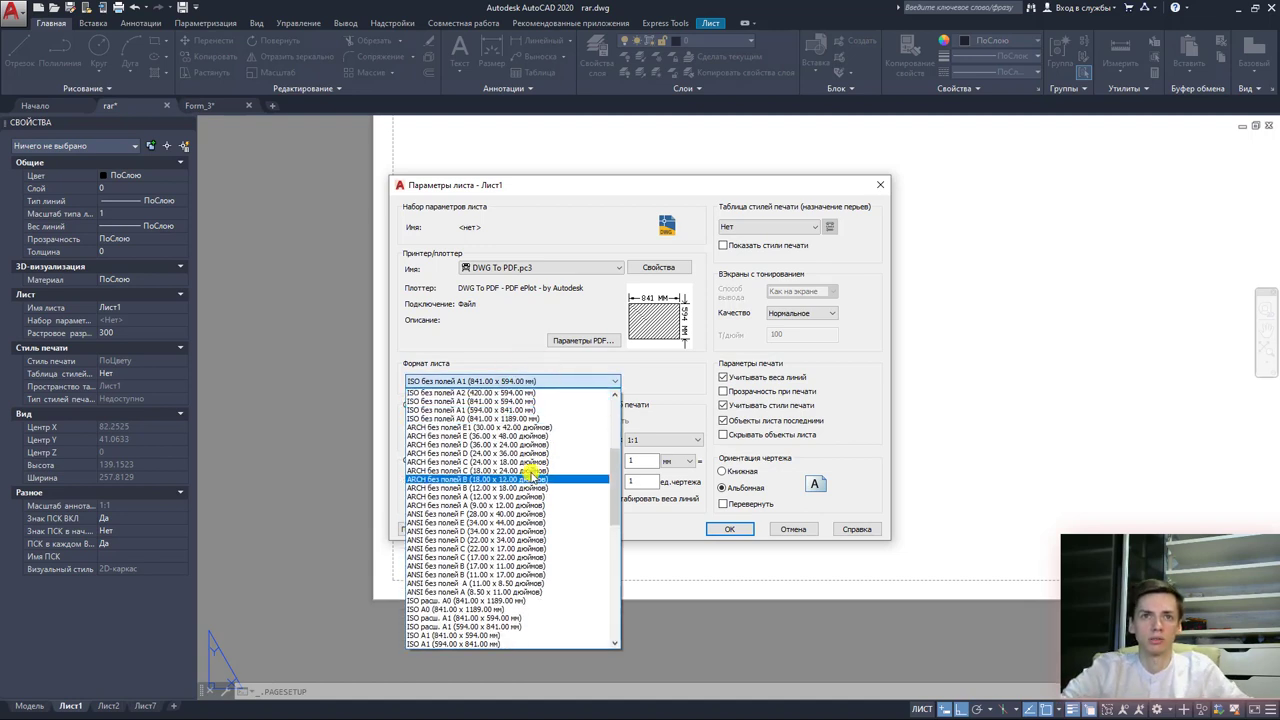
scroll(533, 478, "up", 2)
scroll(530, 485, "up", 2)
scroll(528, 495, "up", 2)
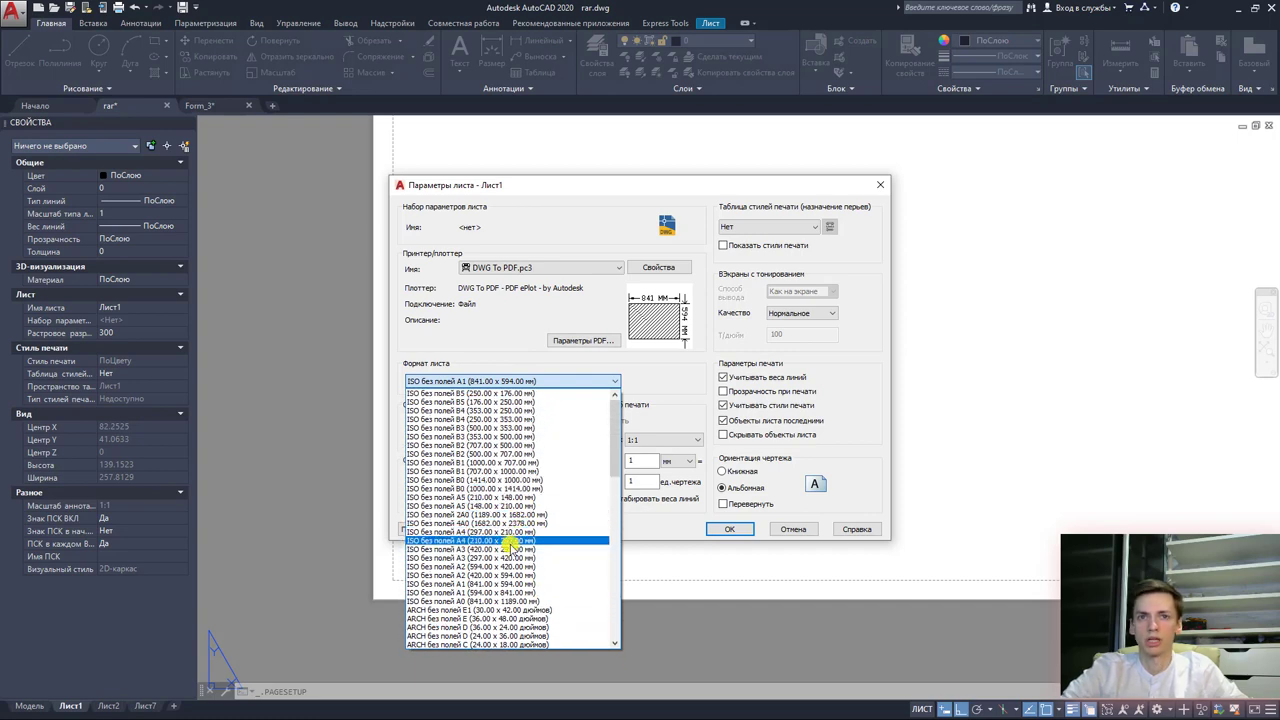
left_click(490, 575)
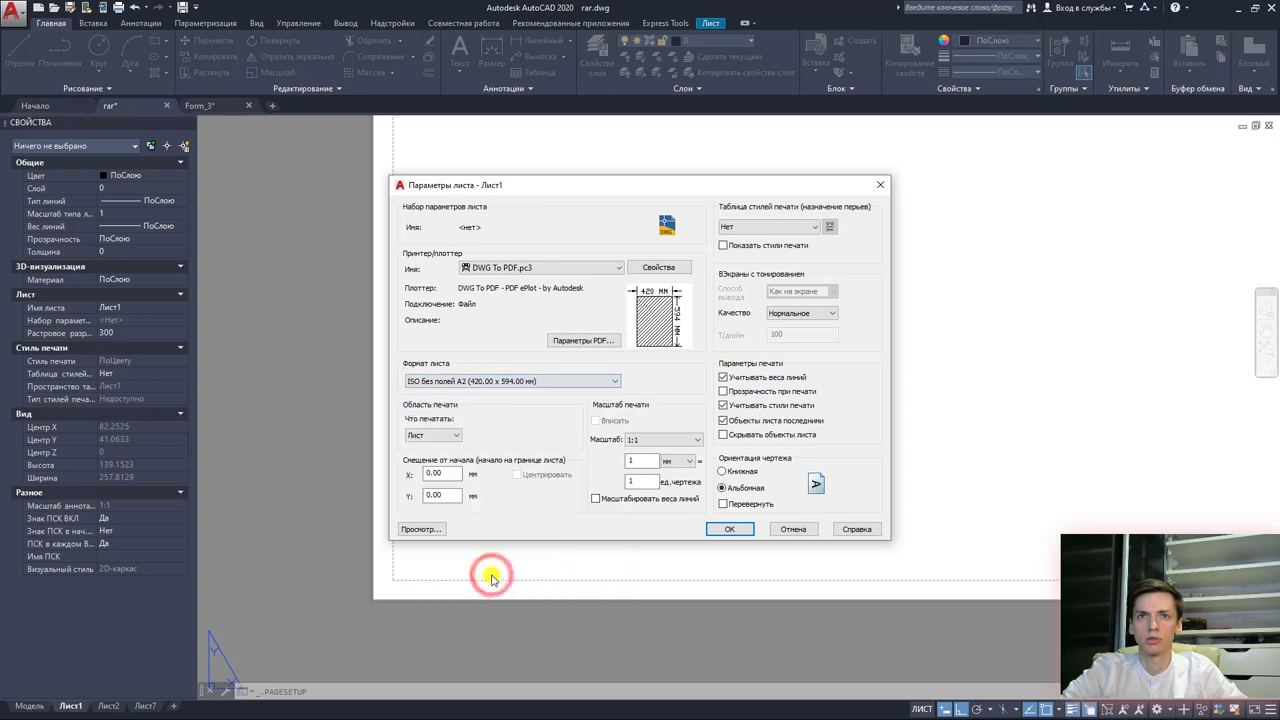
left_click(525, 383)
scroll(530, 505, "up", 2)
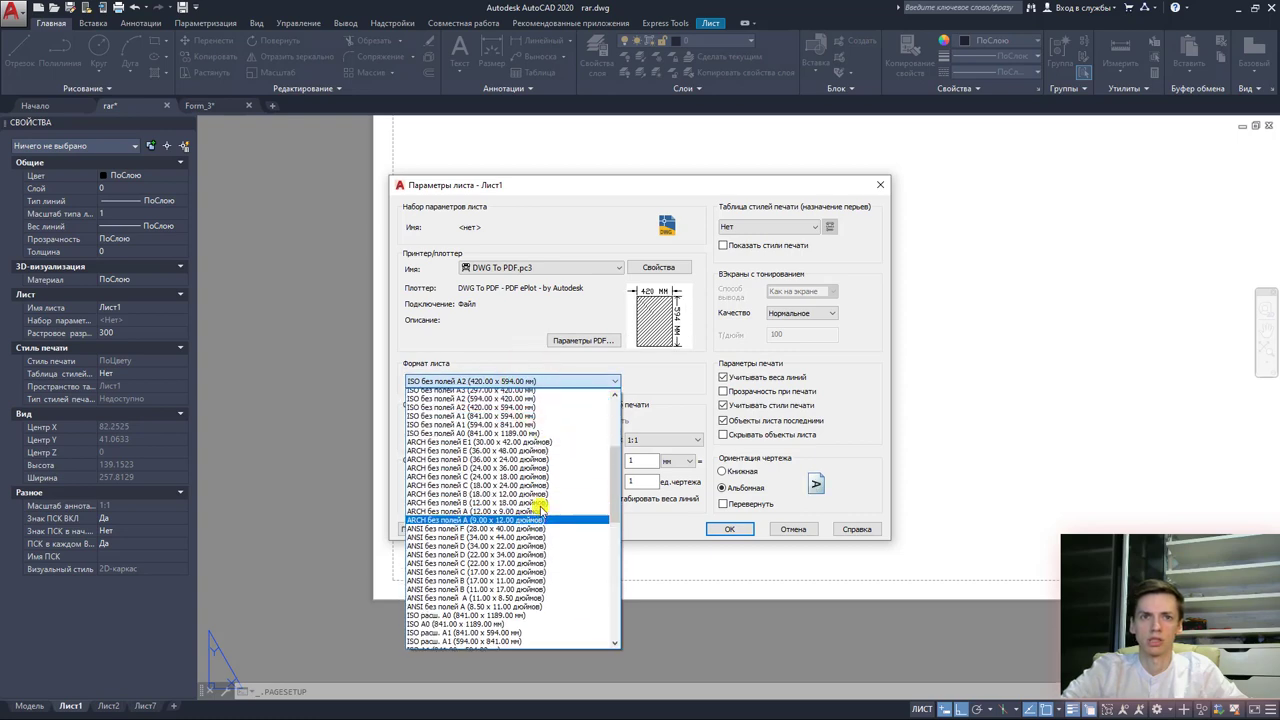
scroll(538, 508, "up", 2)
scroll(538, 508, "up", 3)
scroll(520, 515, "up", 2)
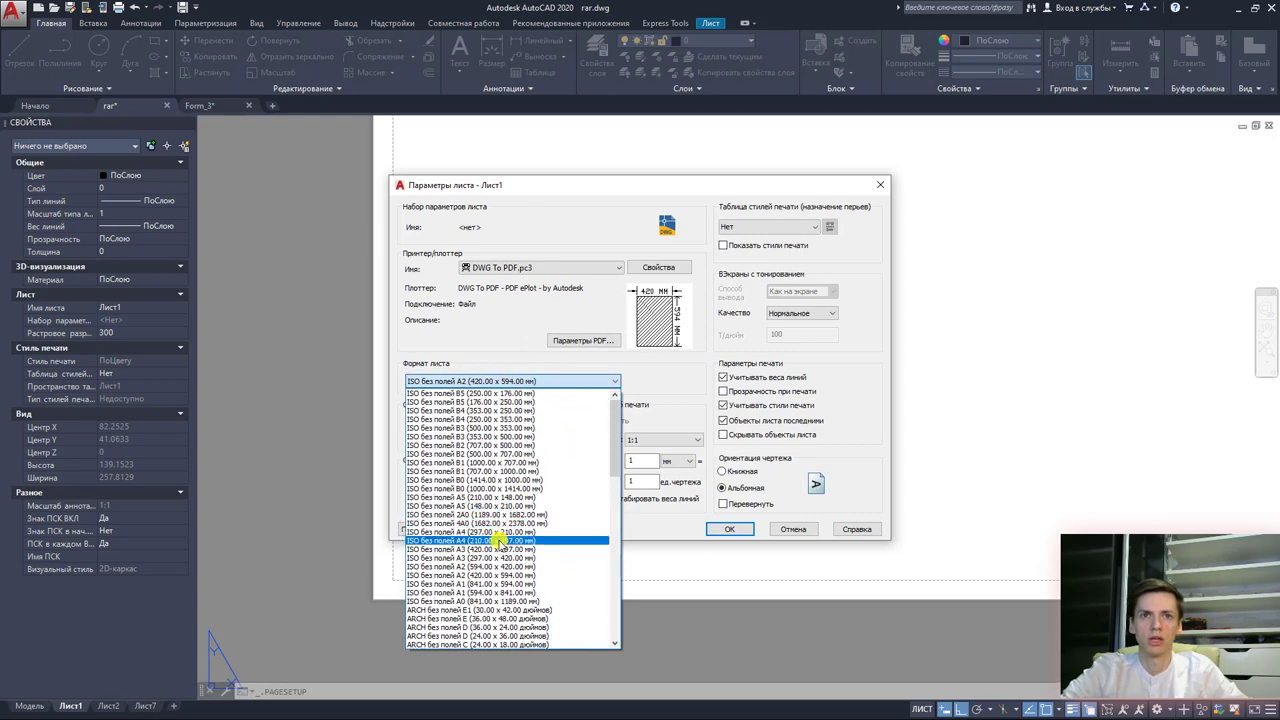
left_click(488, 566)
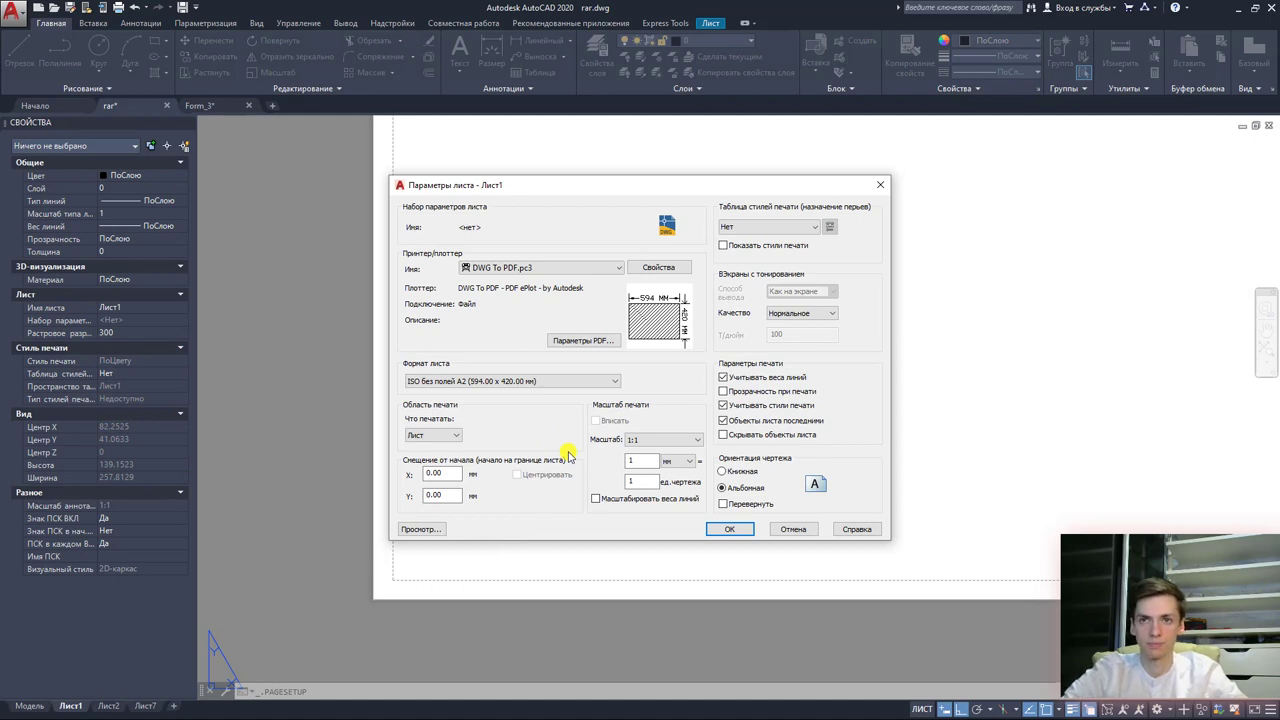
left_click(733, 527)
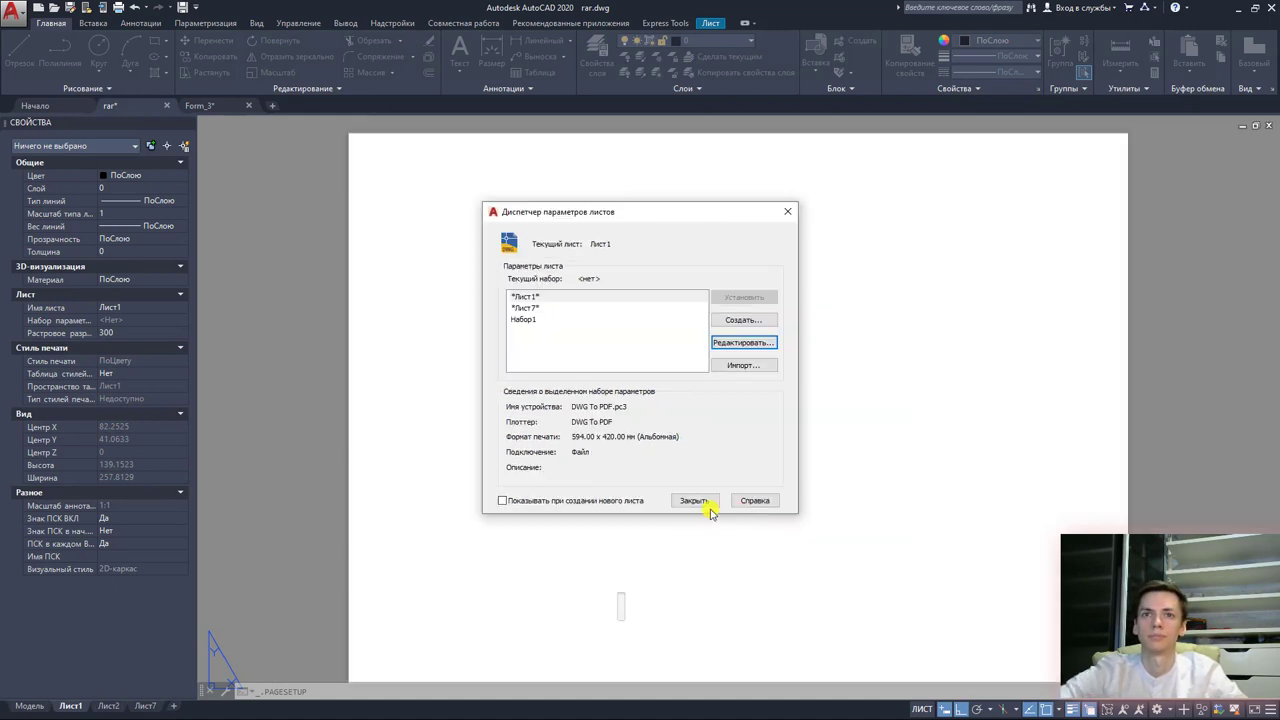
left_click(694, 500)
scroll(688, 495, "down", 2)
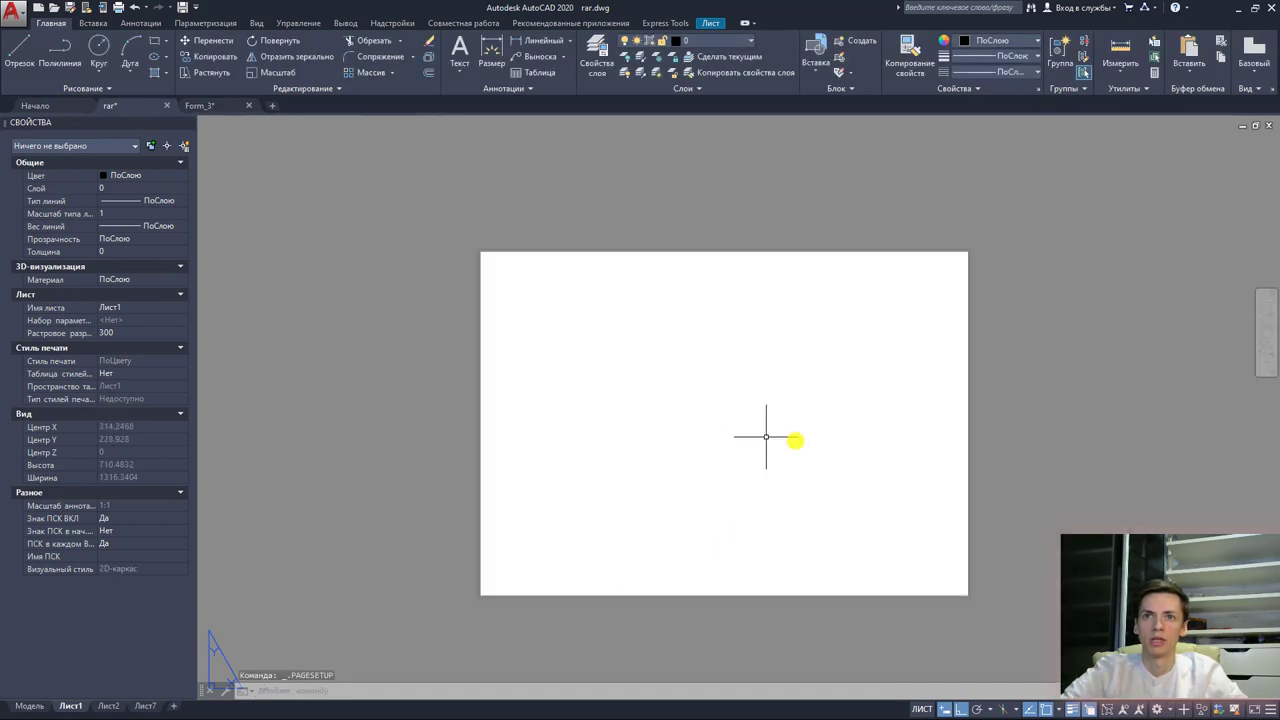
scroll(960, 580, "up", 2)
scroll(980, 309, "up", 1)
scroll(980, 337, "up", 1)
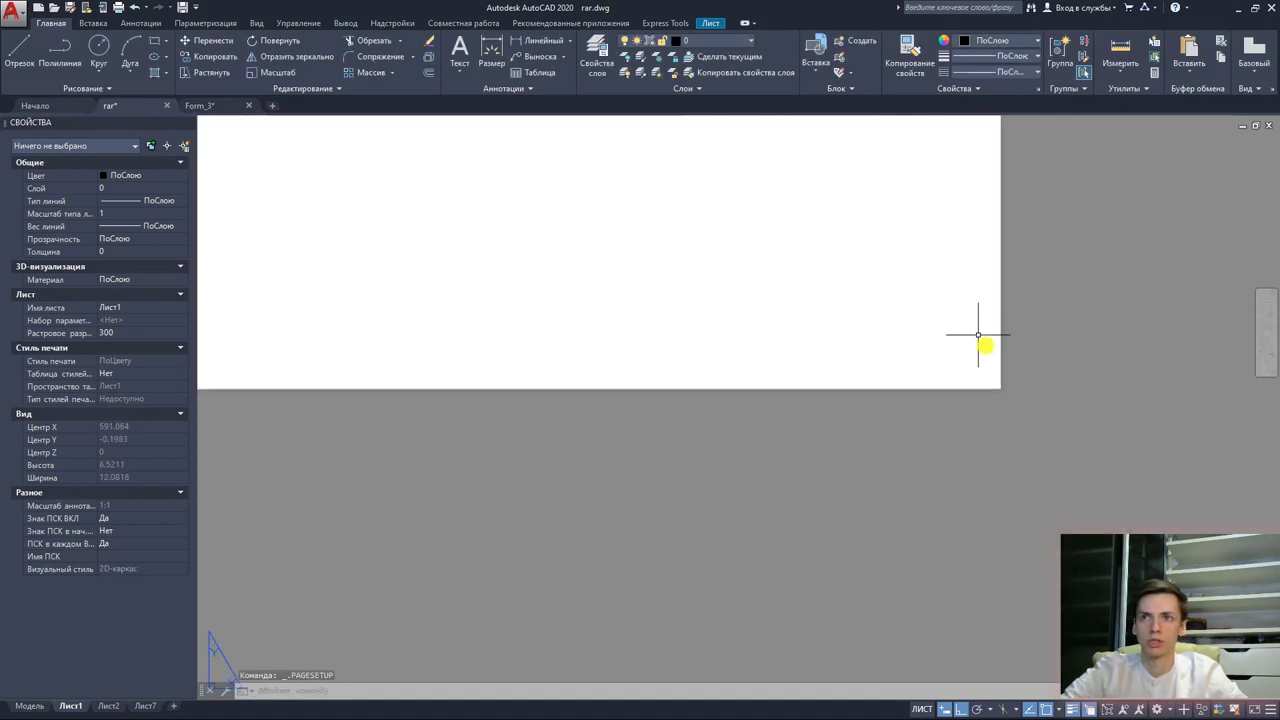
scroll(990, 374, "up", 2)
scroll(900, 370, "down", 2)
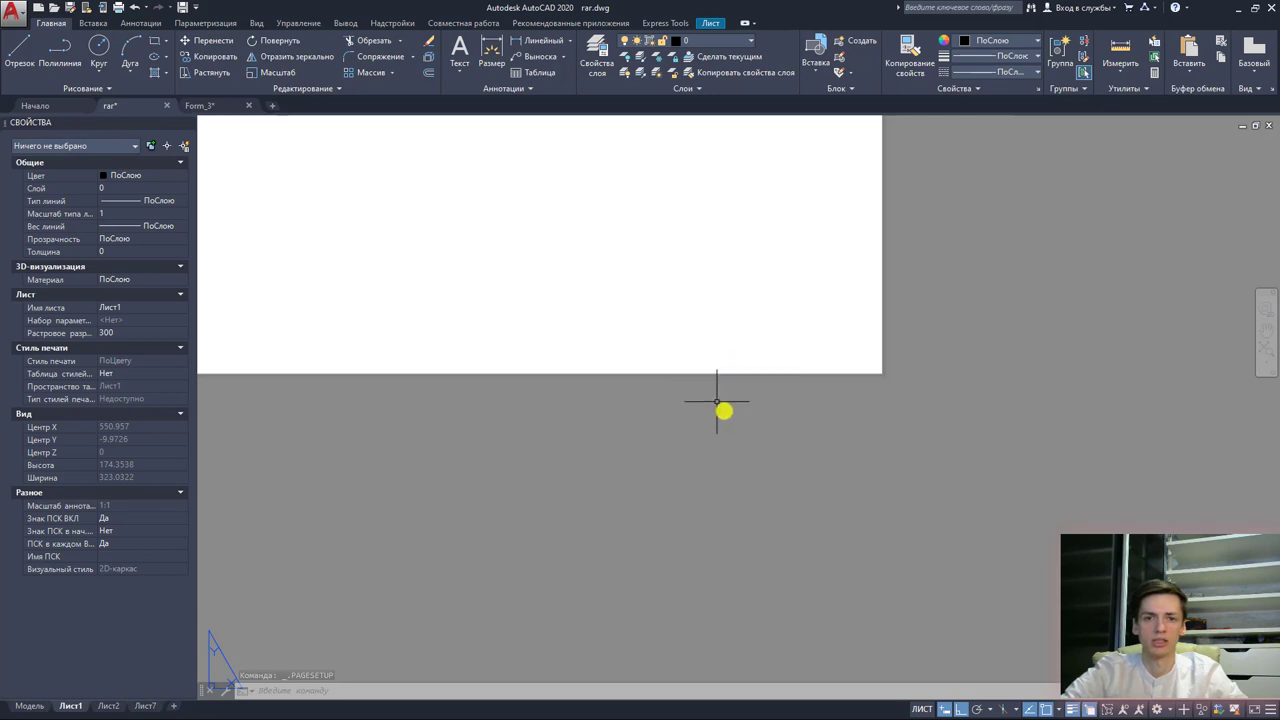
scroll(723, 430, "up", 1)
scroll(718, 480, "down", 2)
scroll(711, 514, "up", 1)
scroll(670, 477, "down", 1)
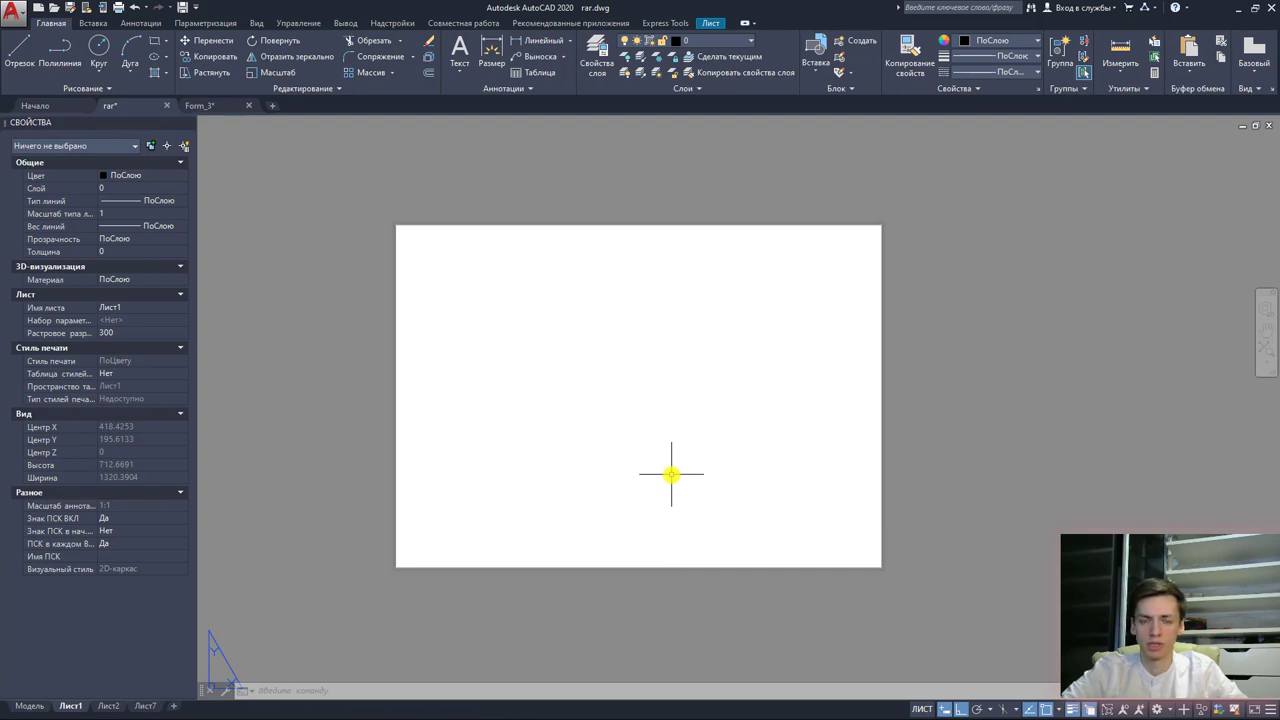
Step: Create a non-printing 'видовые экраны' layer and add another new layer for the frame
left_click(594, 64)
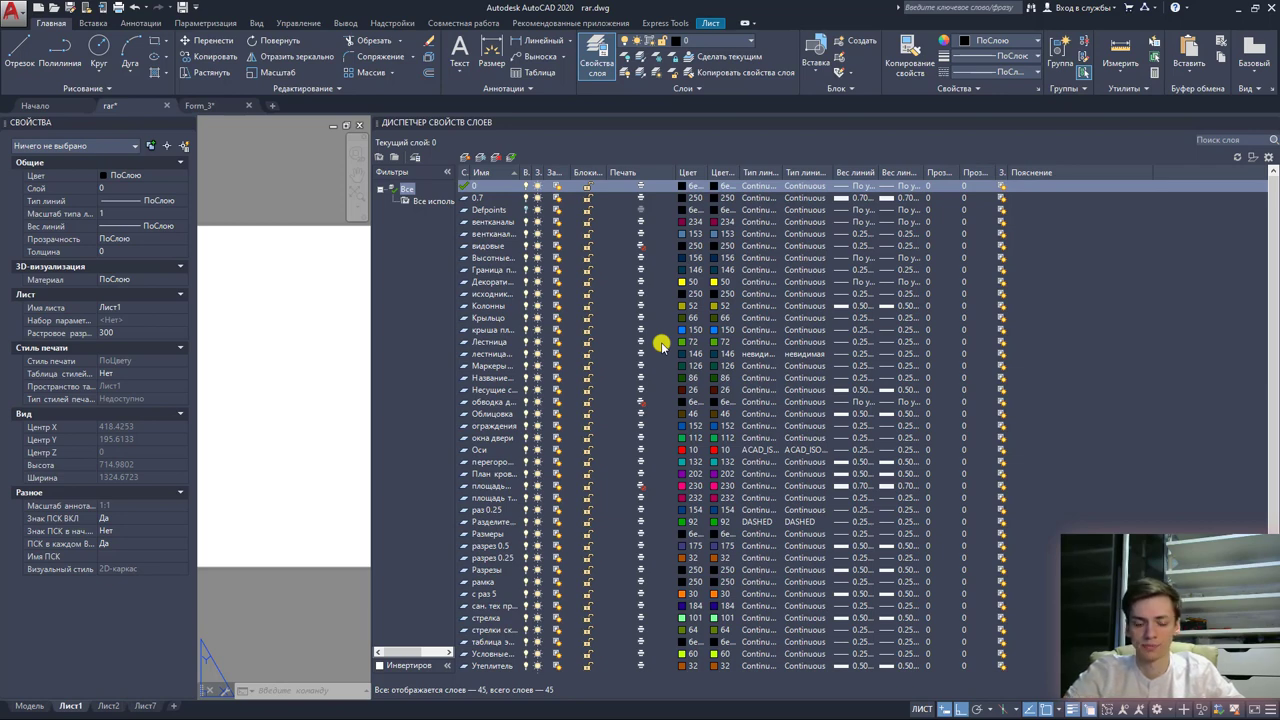
left_click(464, 157)
type("Высотные")
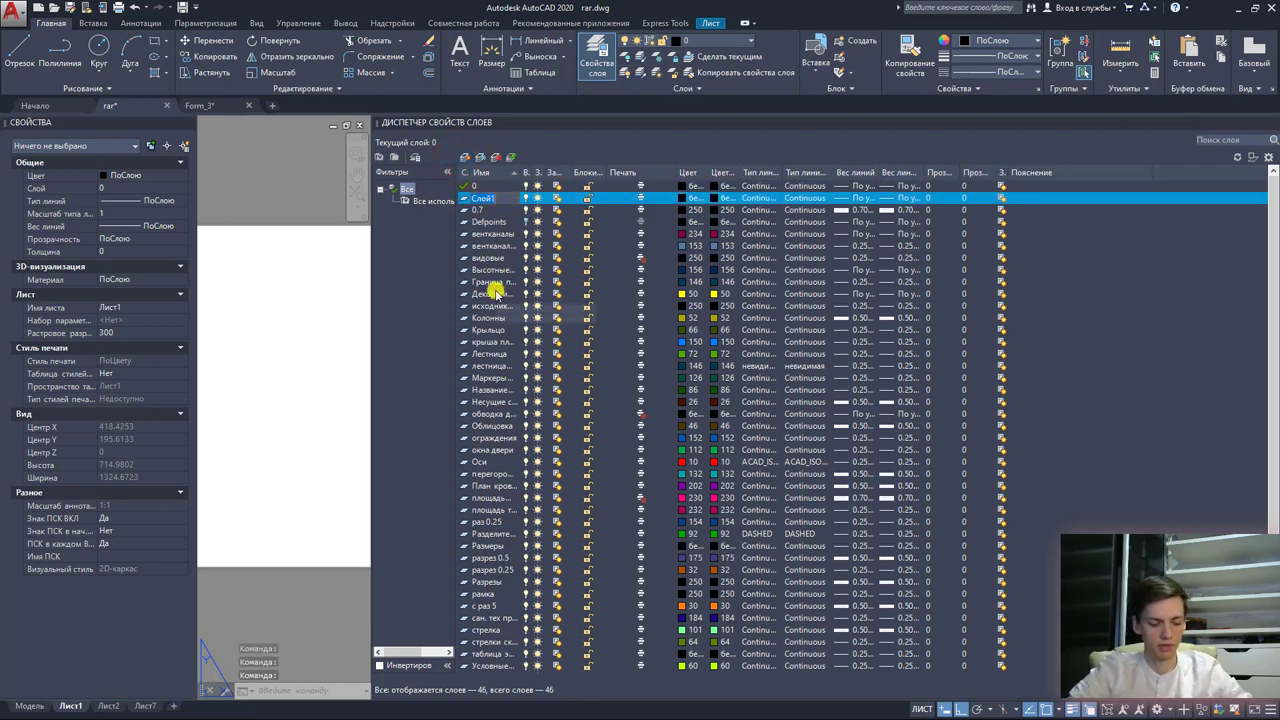
type("идовые")
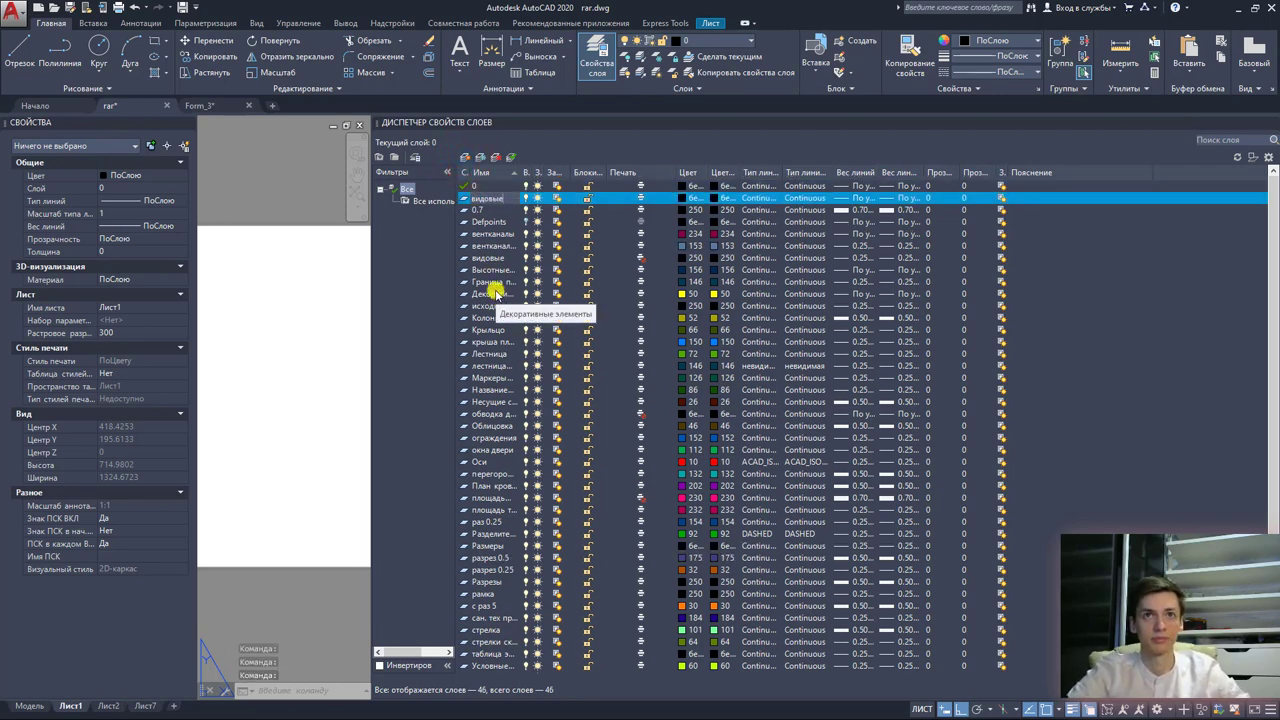
type(" экраны")
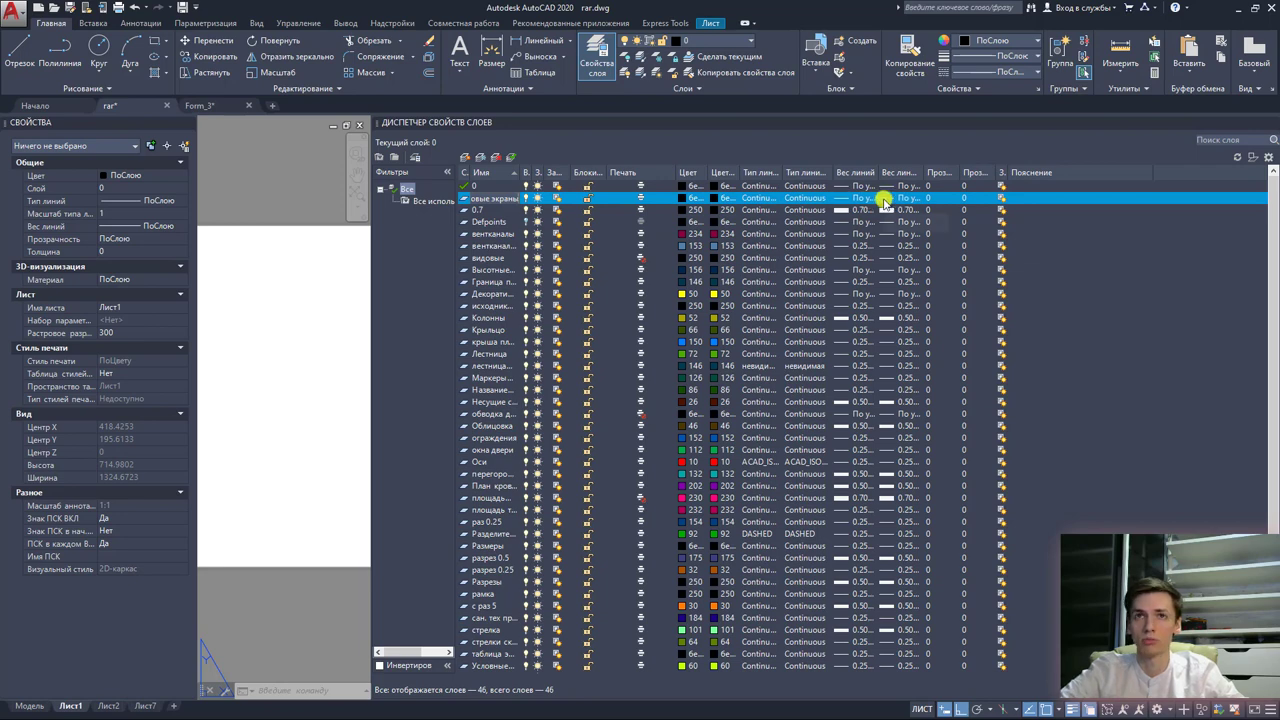
left_click(641, 199)
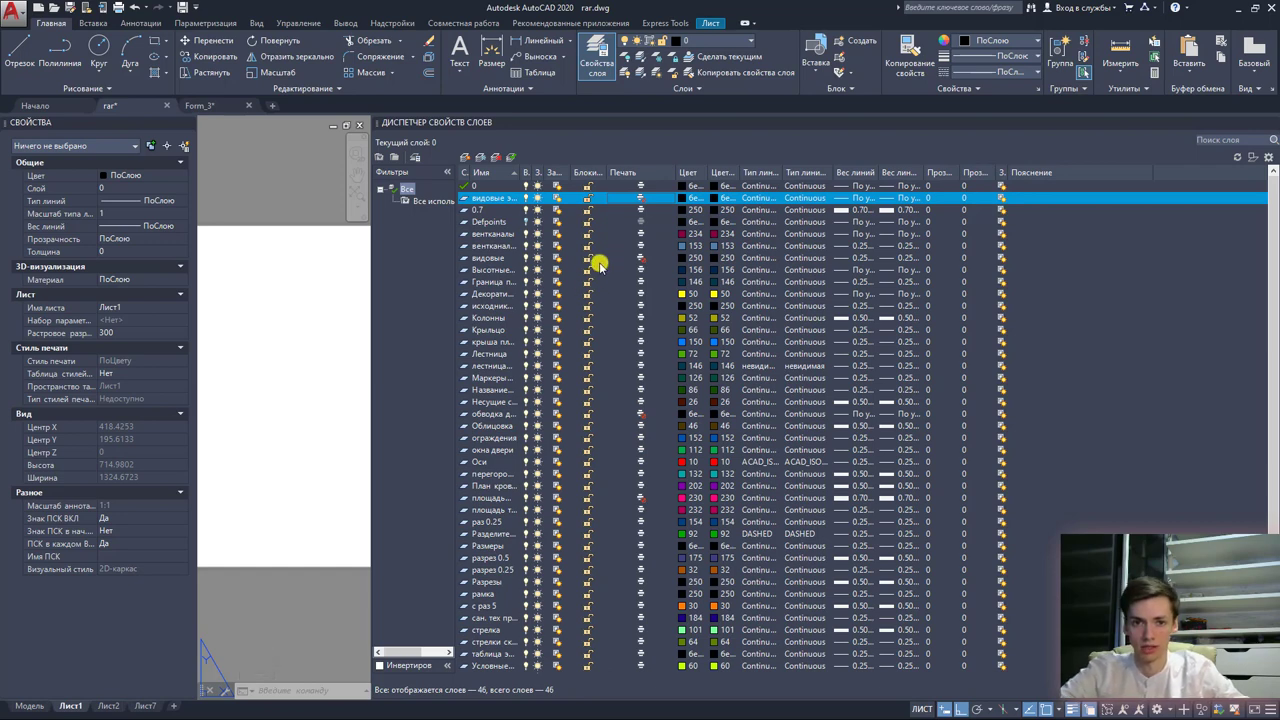
left_click(470, 158)
type("рамка л")
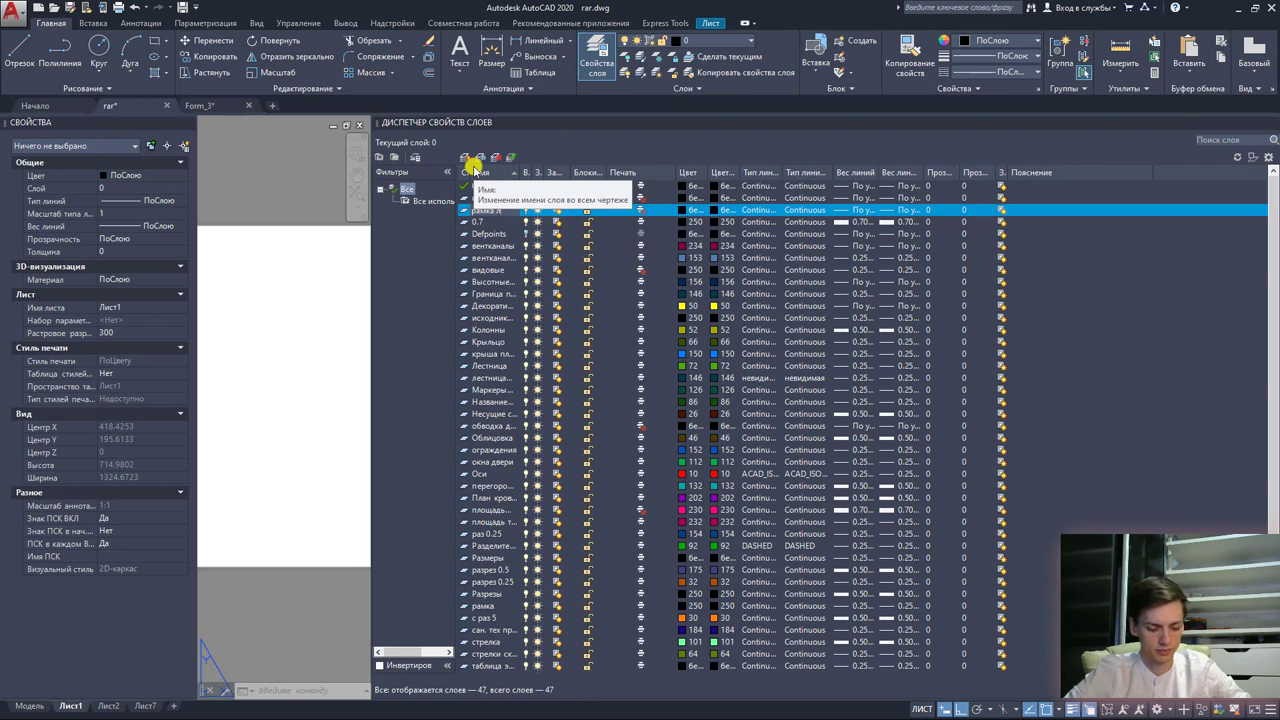
Step: Name the layer 'рамка листа' with 0.25 mm lineweight, then make видовые экраны current
type("иста")
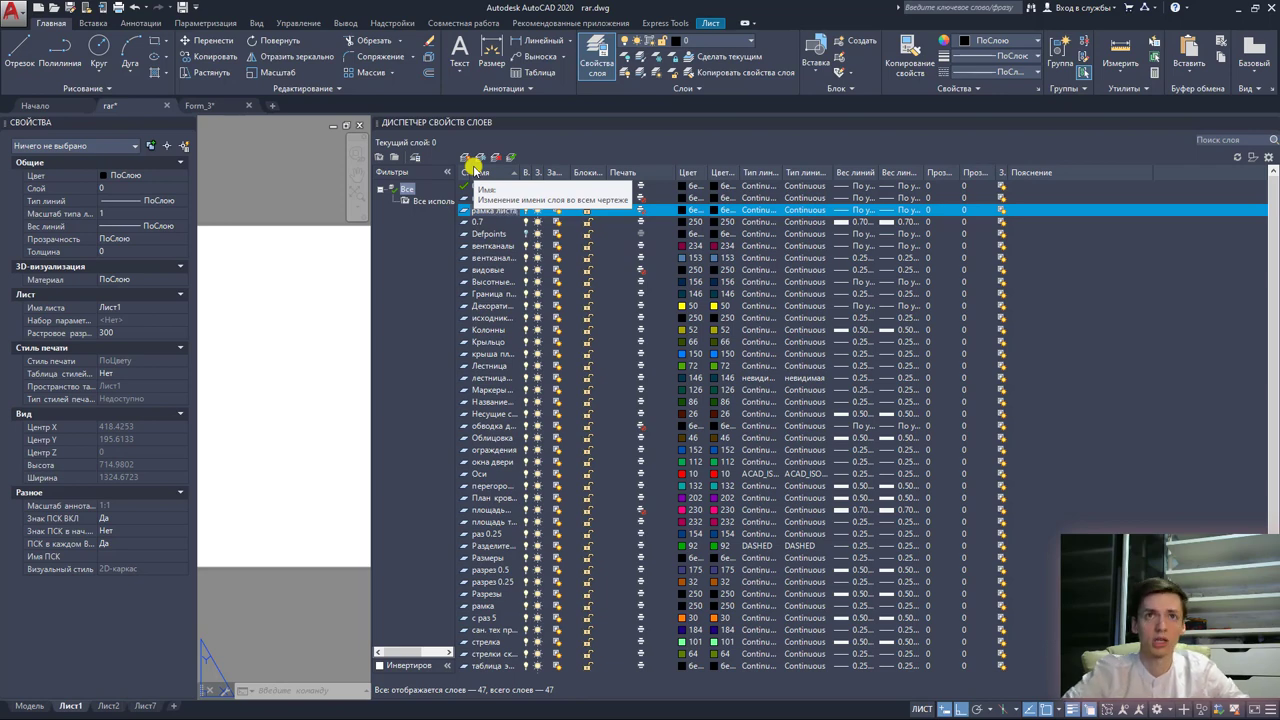
key("Return")
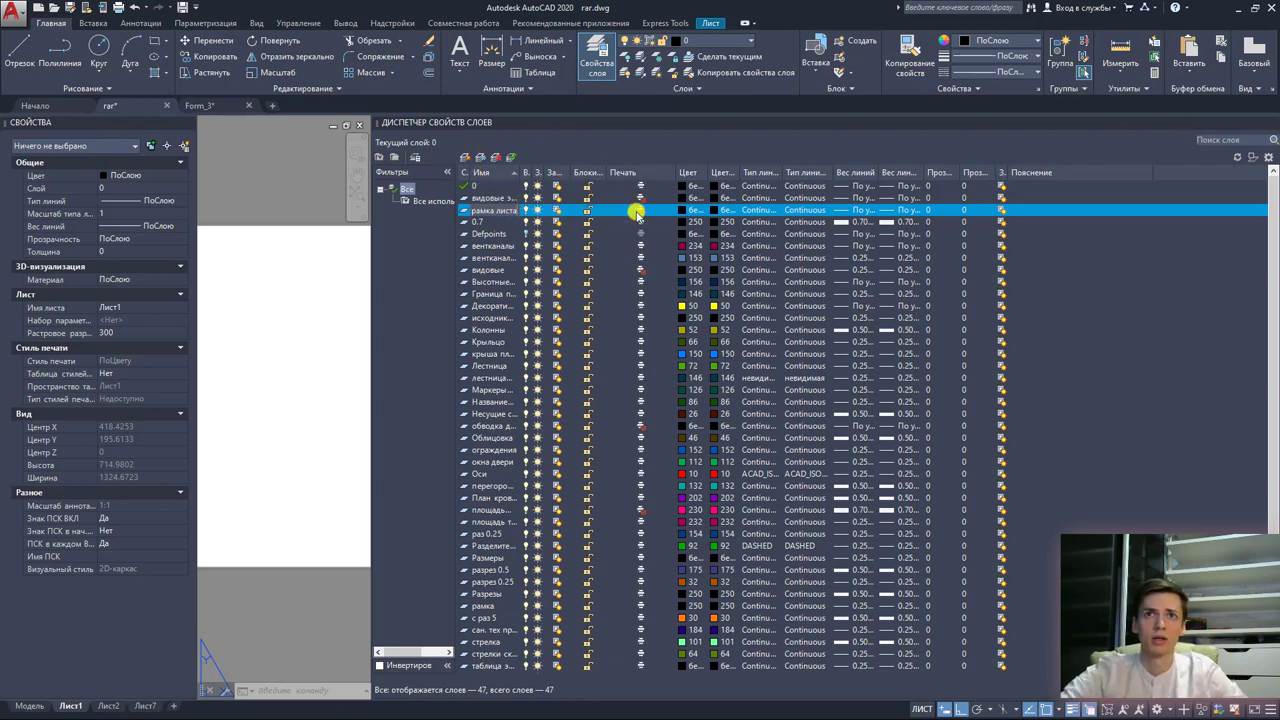
left_click(641, 210)
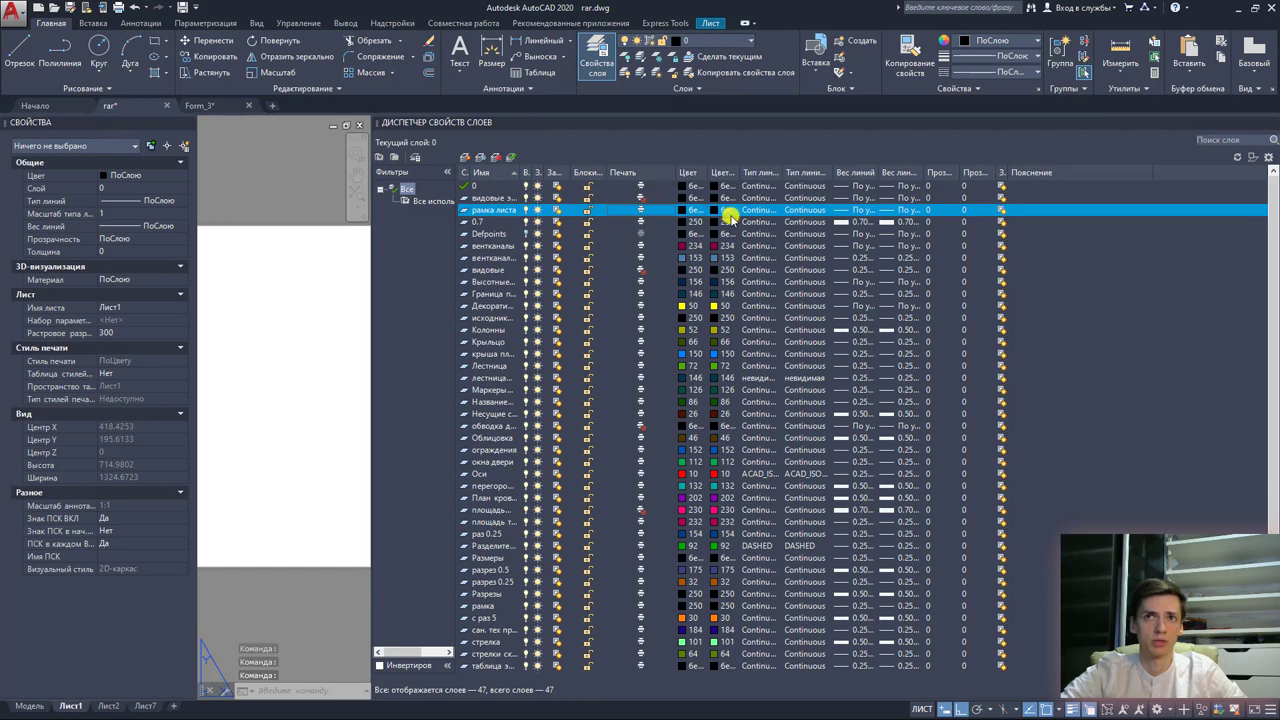
left_click(842, 210)
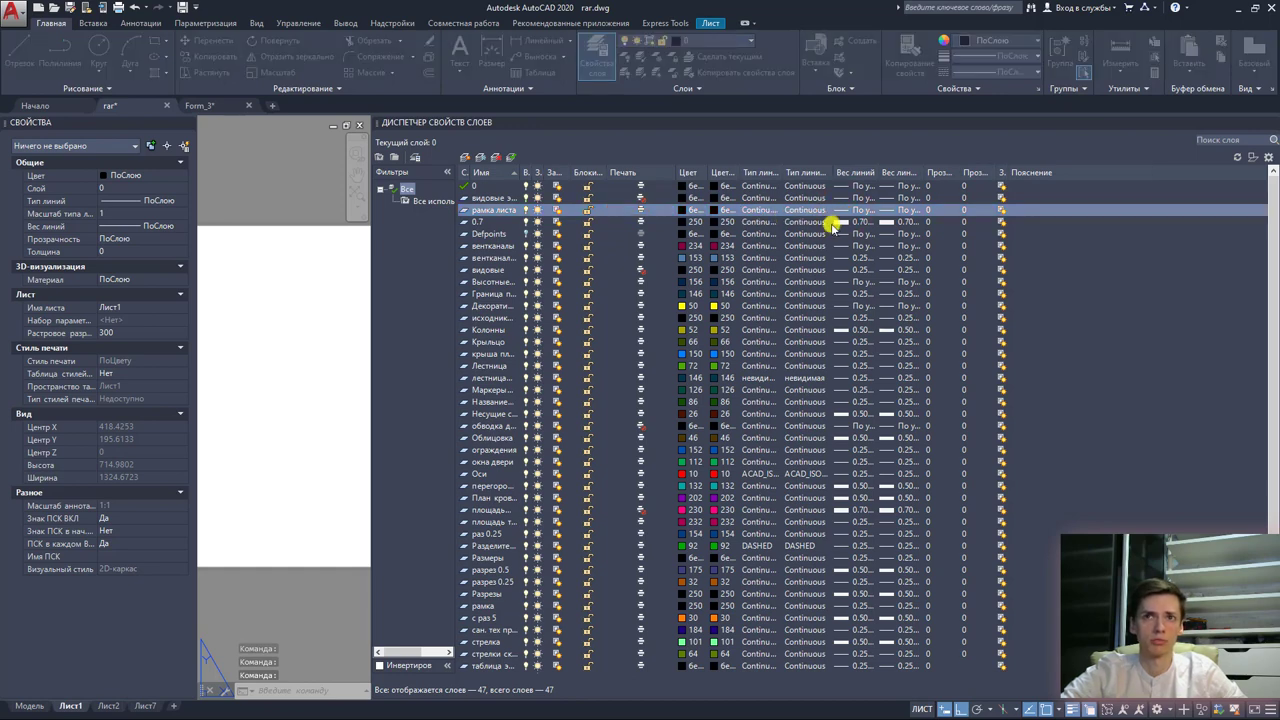
left_click(606, 372)
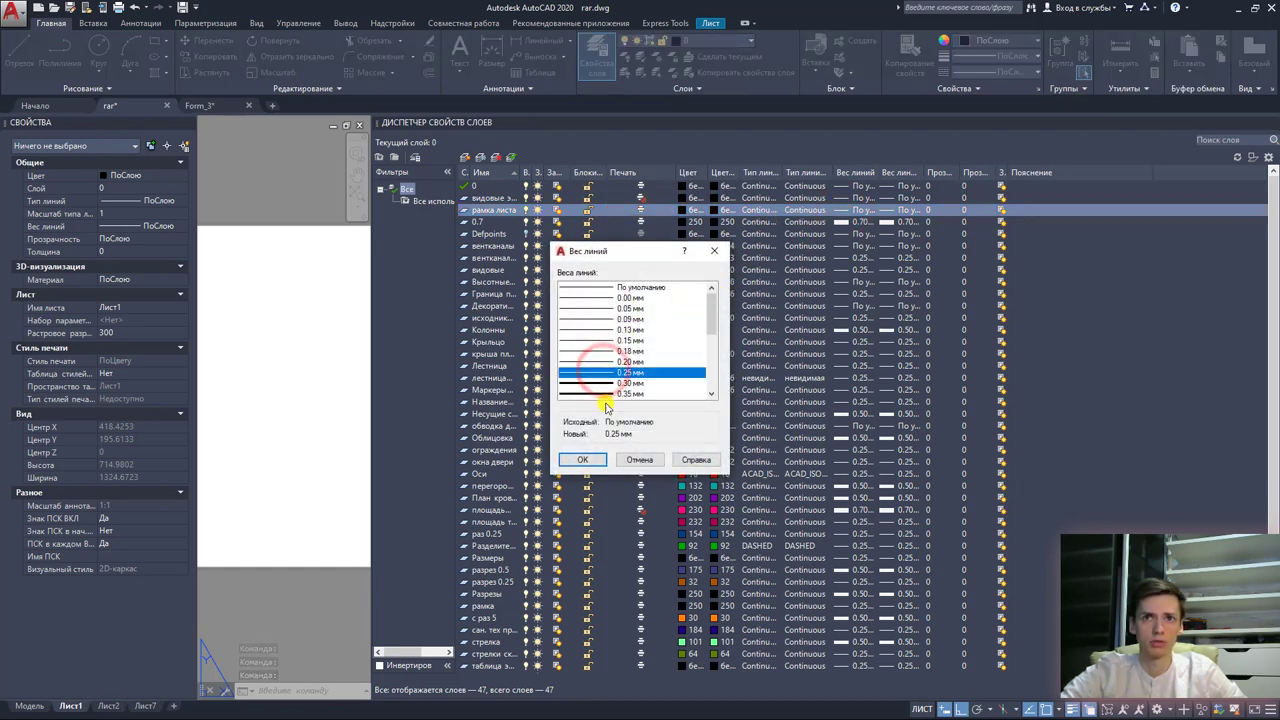
left_click(582, 459)
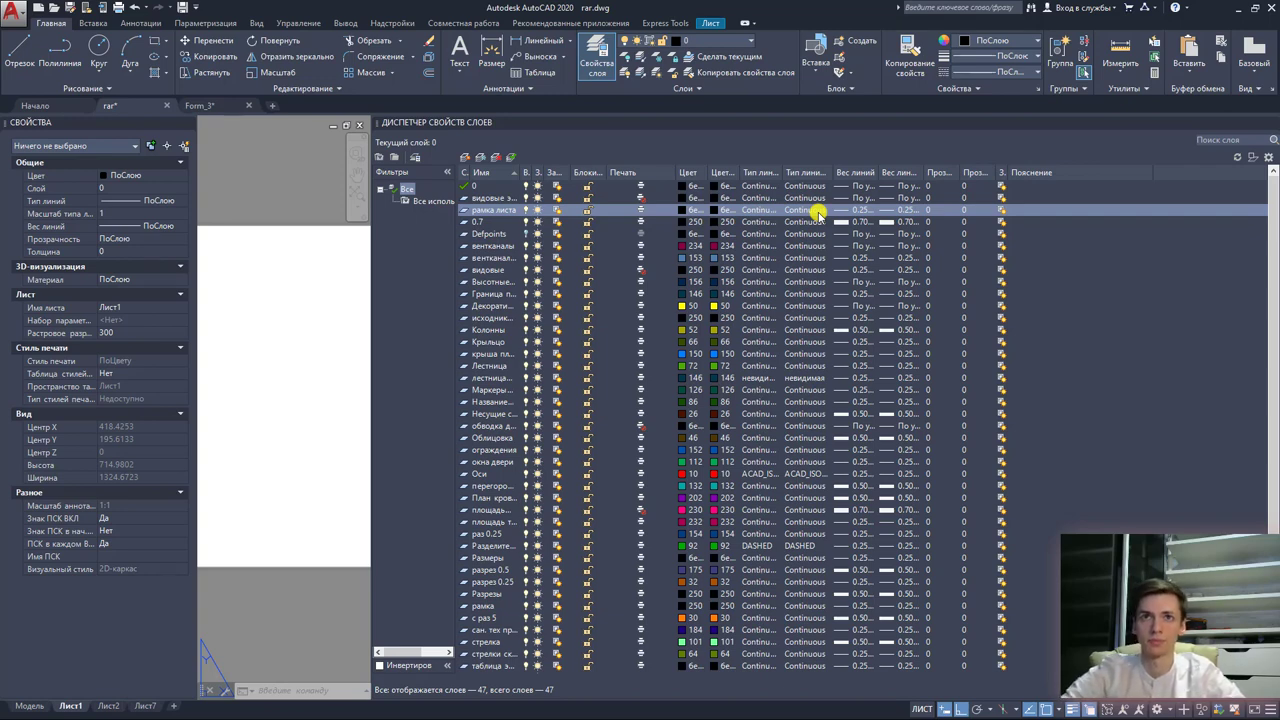
double_click(465, 199)
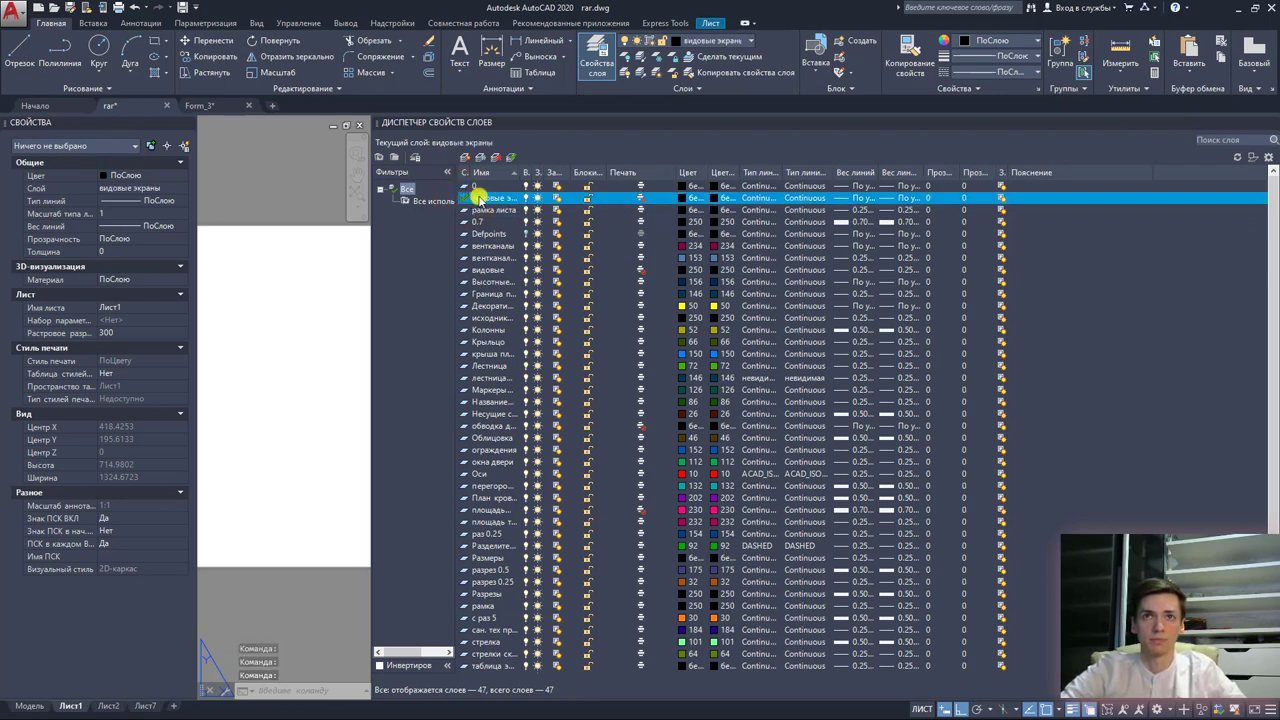
left_click(597, 58)
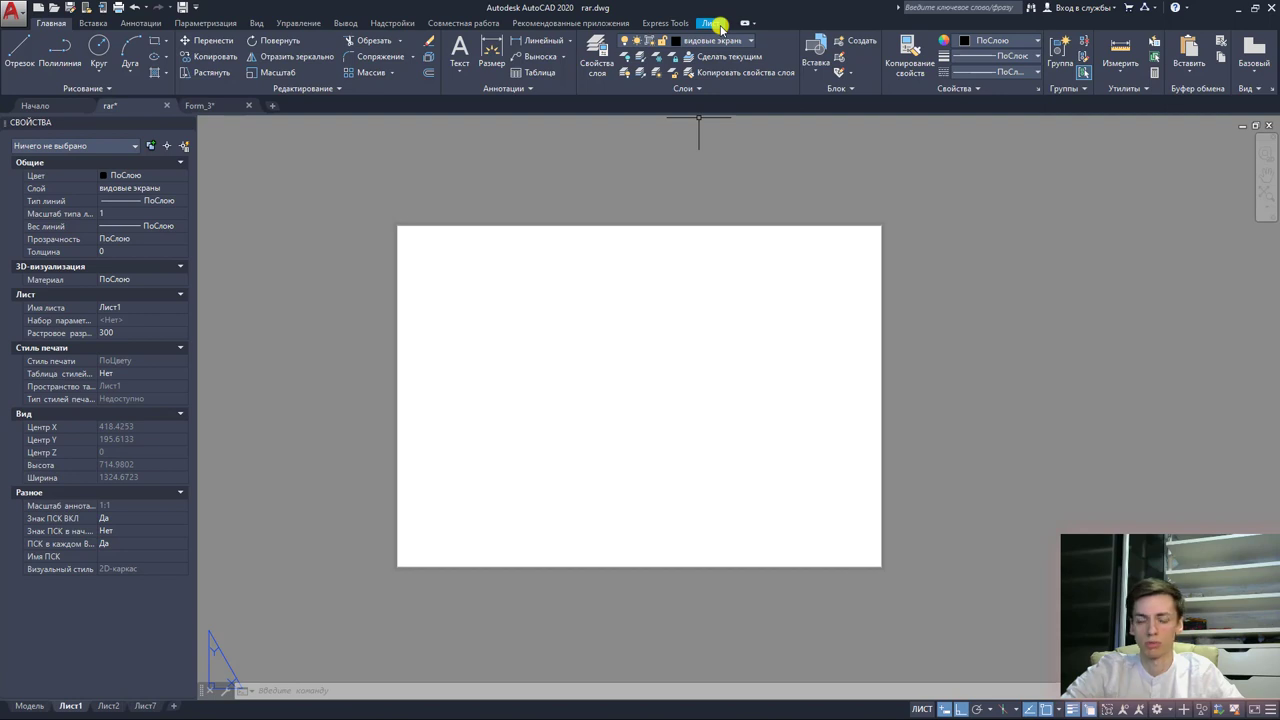
Step: Start a rectangular viewport from the Лист tab's Видовые экраны листа panel and view its shape options
left_click(718, 26)
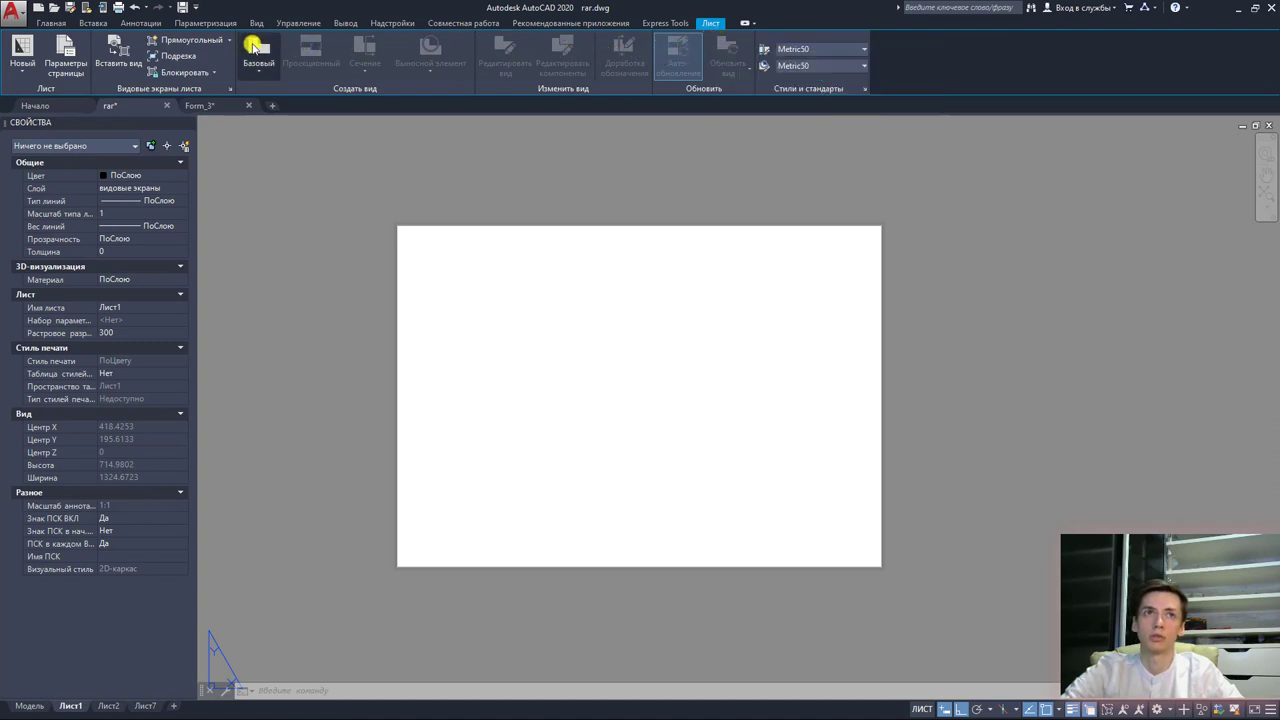
left_click(220, 40)
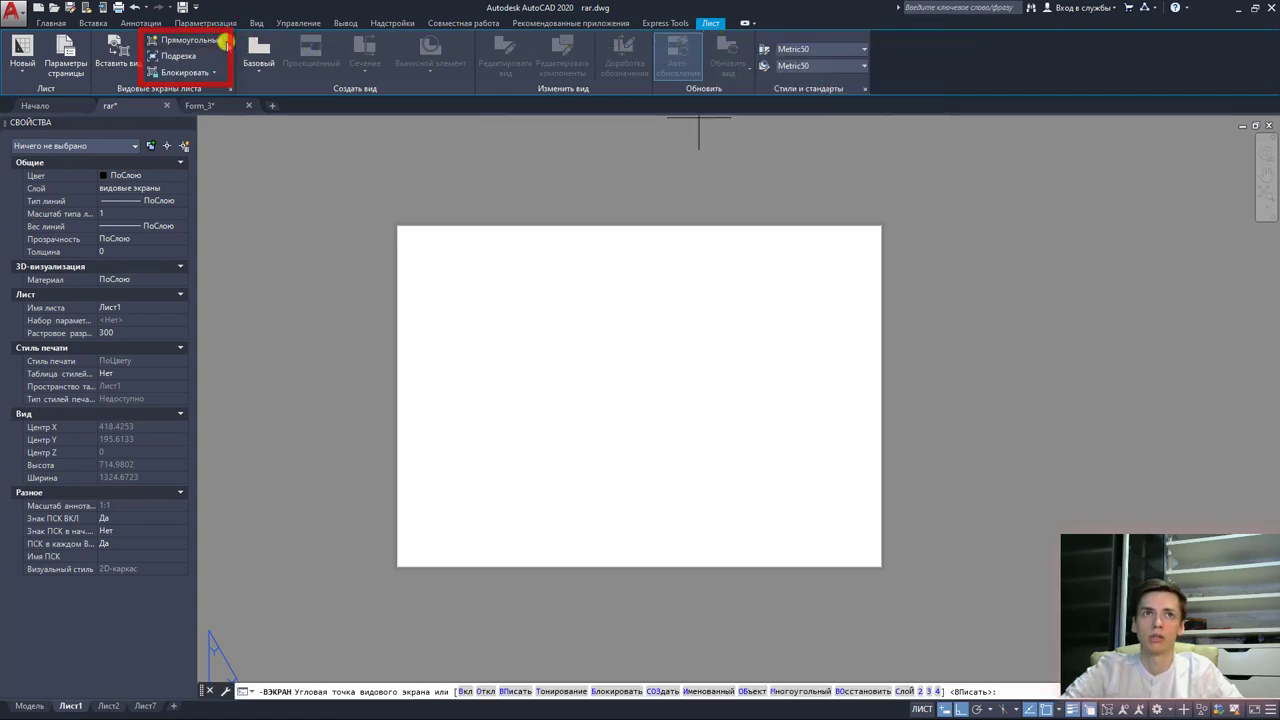
left_click(228, 40)
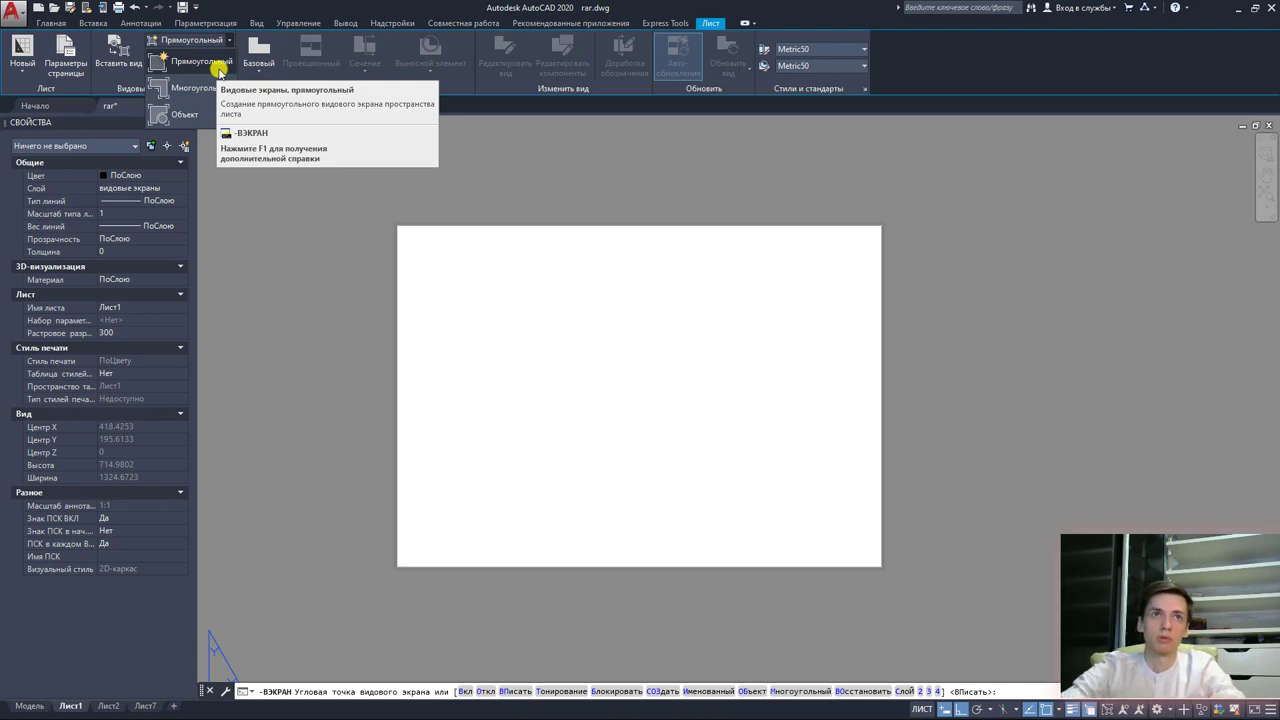
Step: Draw a rectangular viewport from the sheet's top-left corner to near its bottom-right corner
left_click(218, 72)
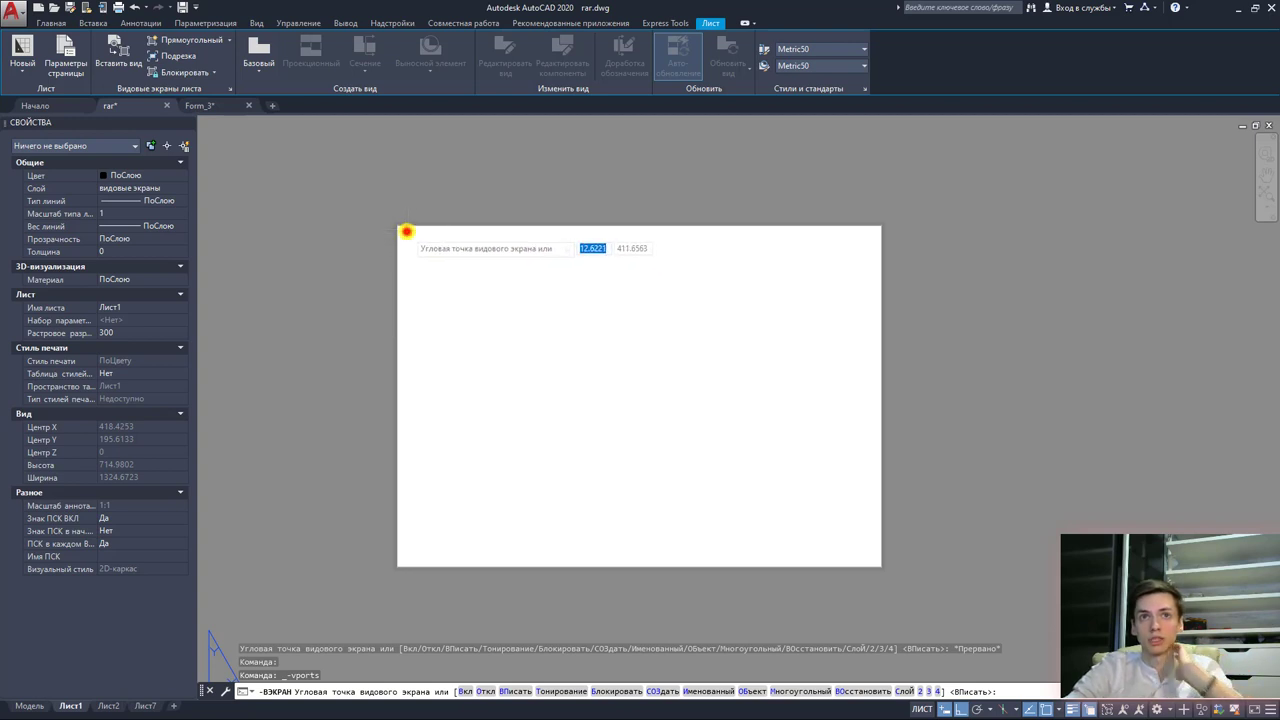
left_click(407, 231)
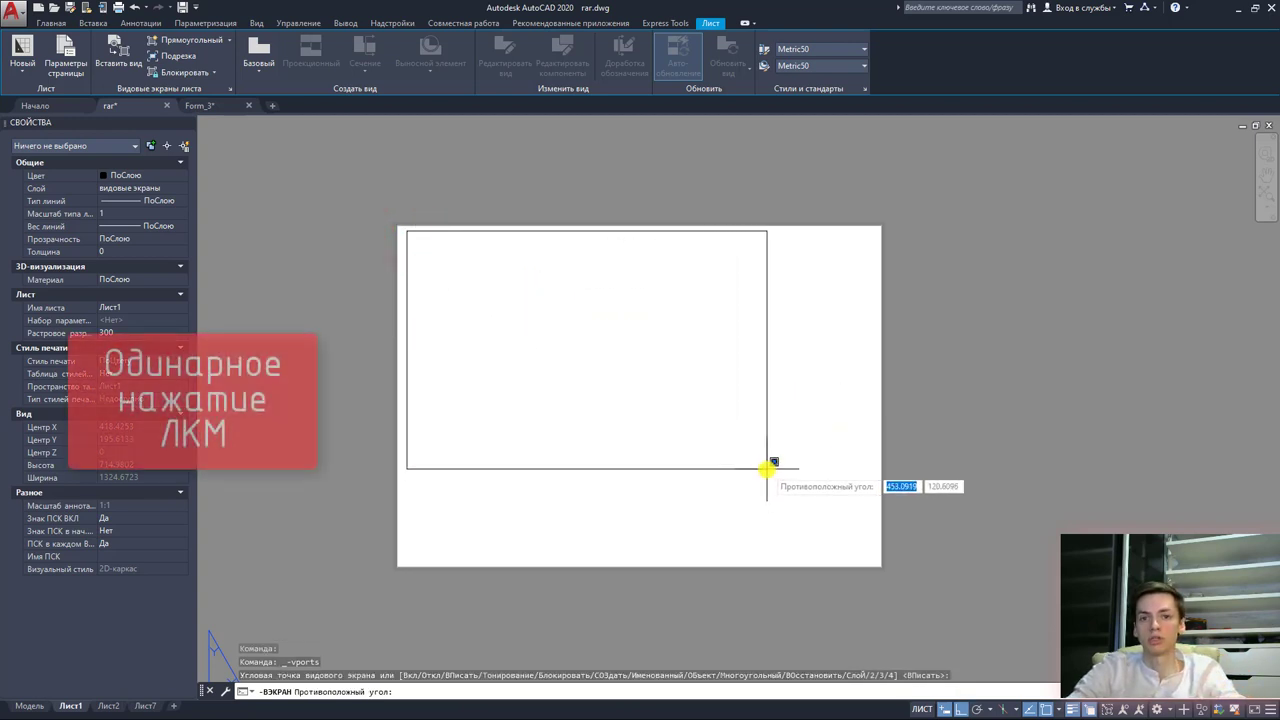
left_click(874, 550)
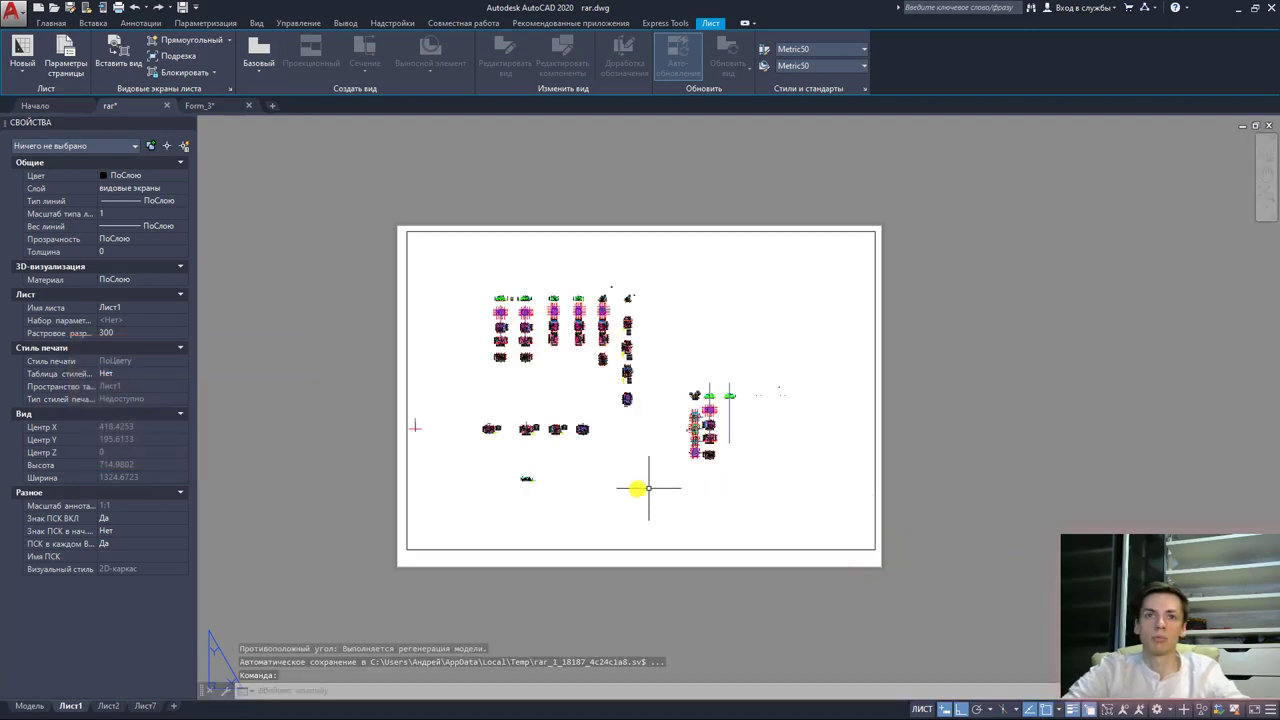
scroll(700, 506, "up", 2)
Step: Shift the house drawings right and down inside the viewport
double_click(703, 508)
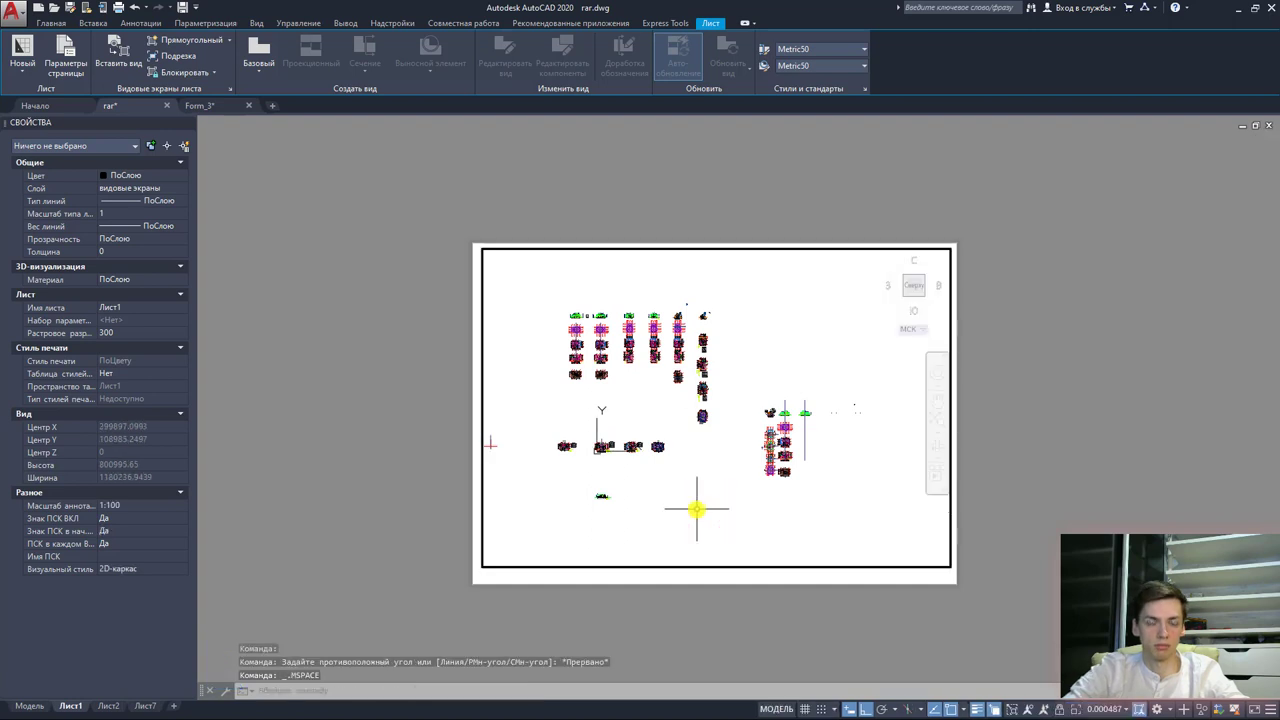
double_click(645, 588)
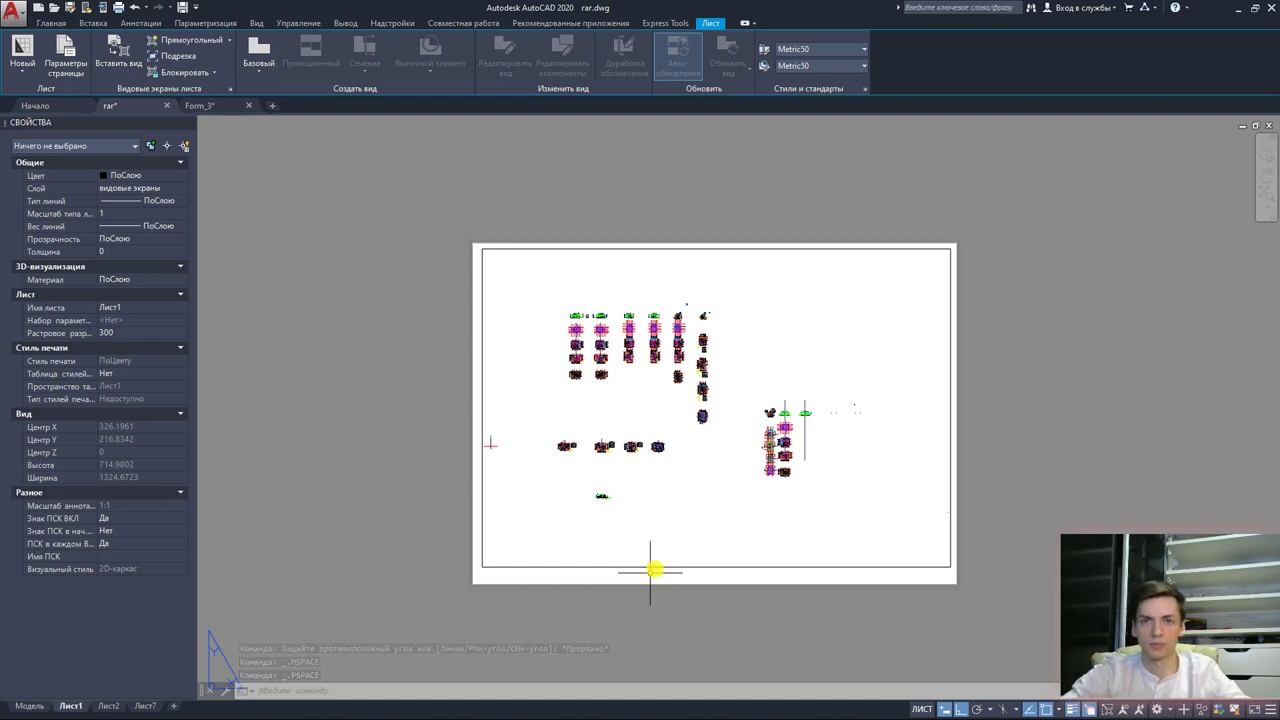
double_click(652, 529)
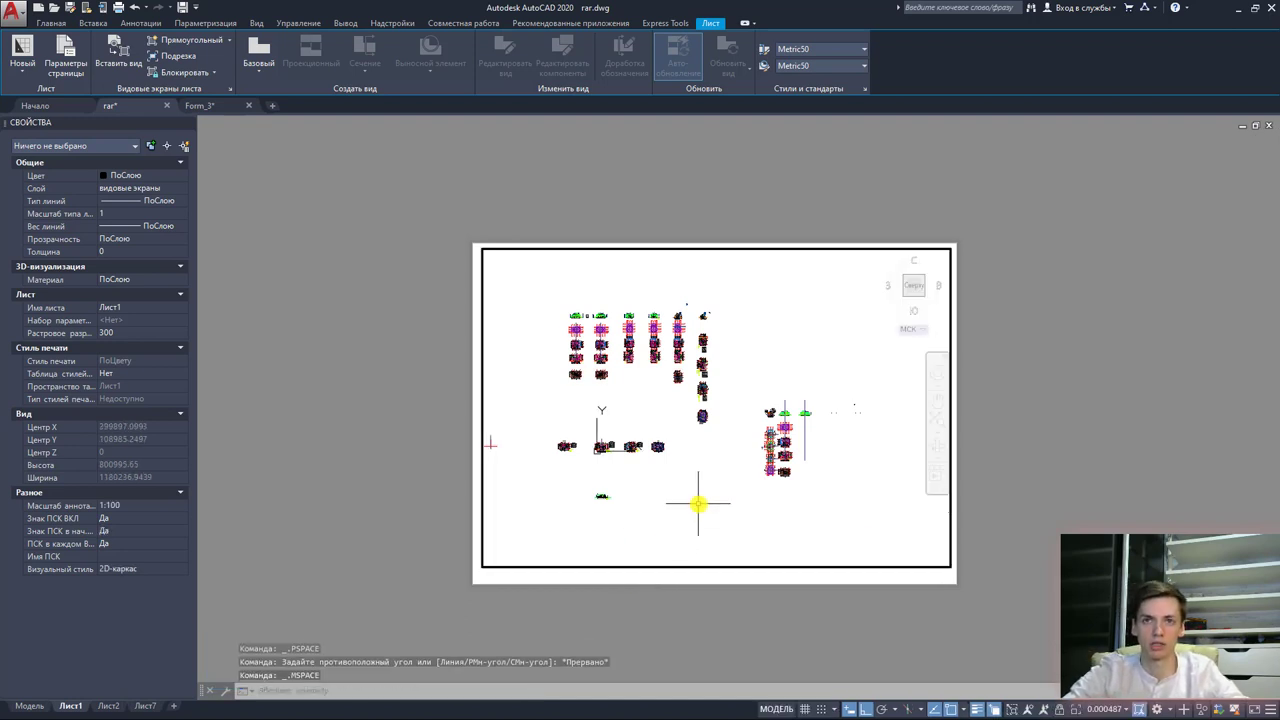
middle_click_drag(697, 506, 788, 557)
scroll(694, 386, "up", 5)
scroll(729, 486, "down", 1)
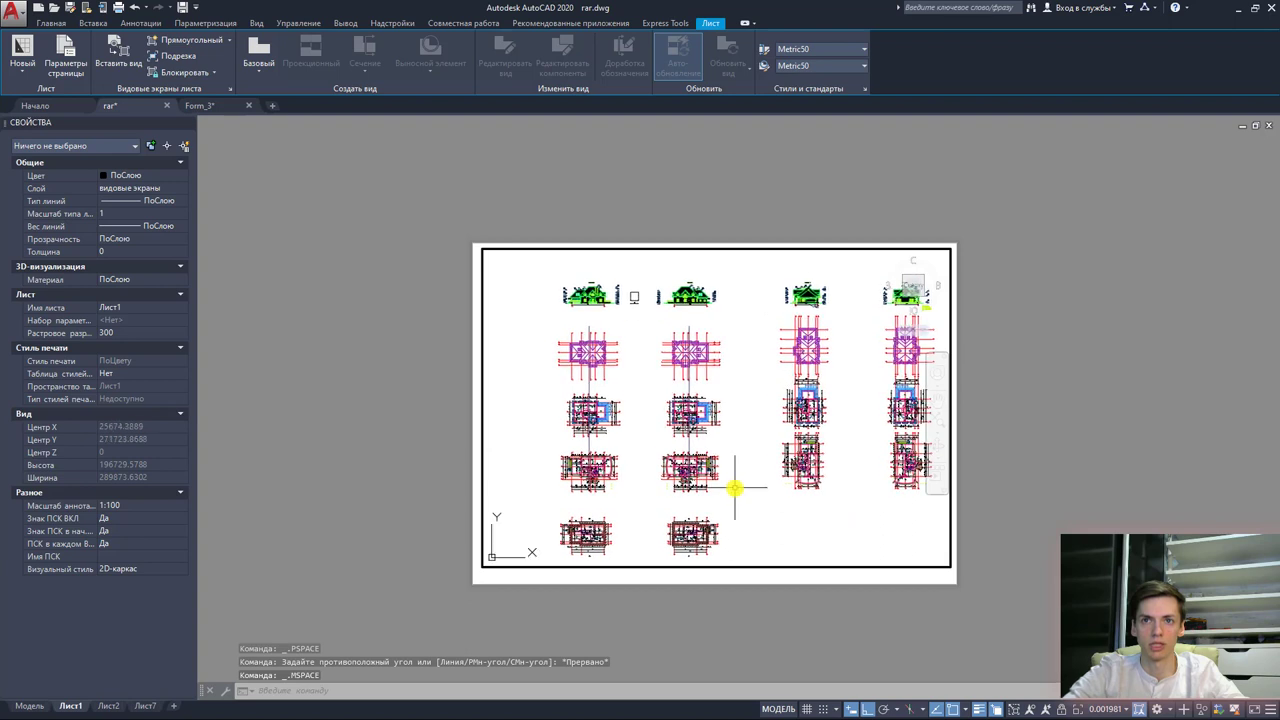
left_click(356, 471)
double_click(355, 470)
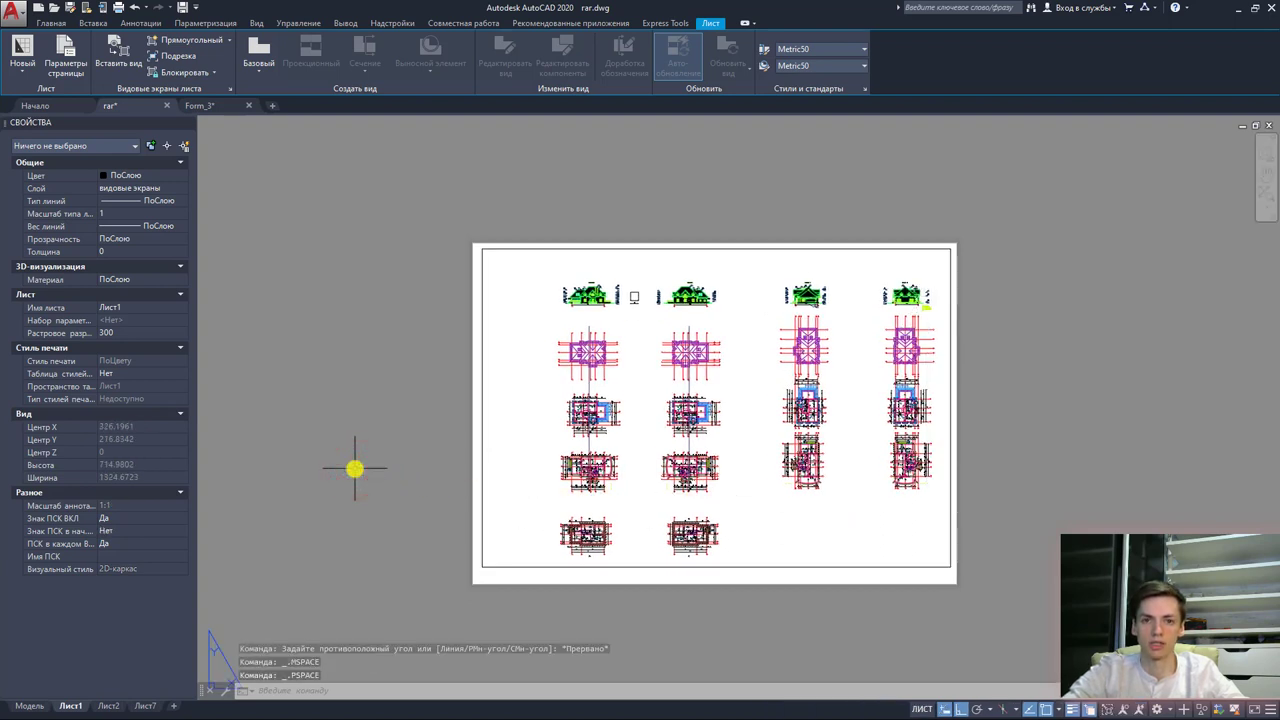
Step: Slide the drawings so the fifth column of elevations and plans shows, then return to paper space
mouse_move(355, 468)
middle_mouse_down()
mouse_move(466, 447)
mouse_move(378, 460)
middle_mouse_up()
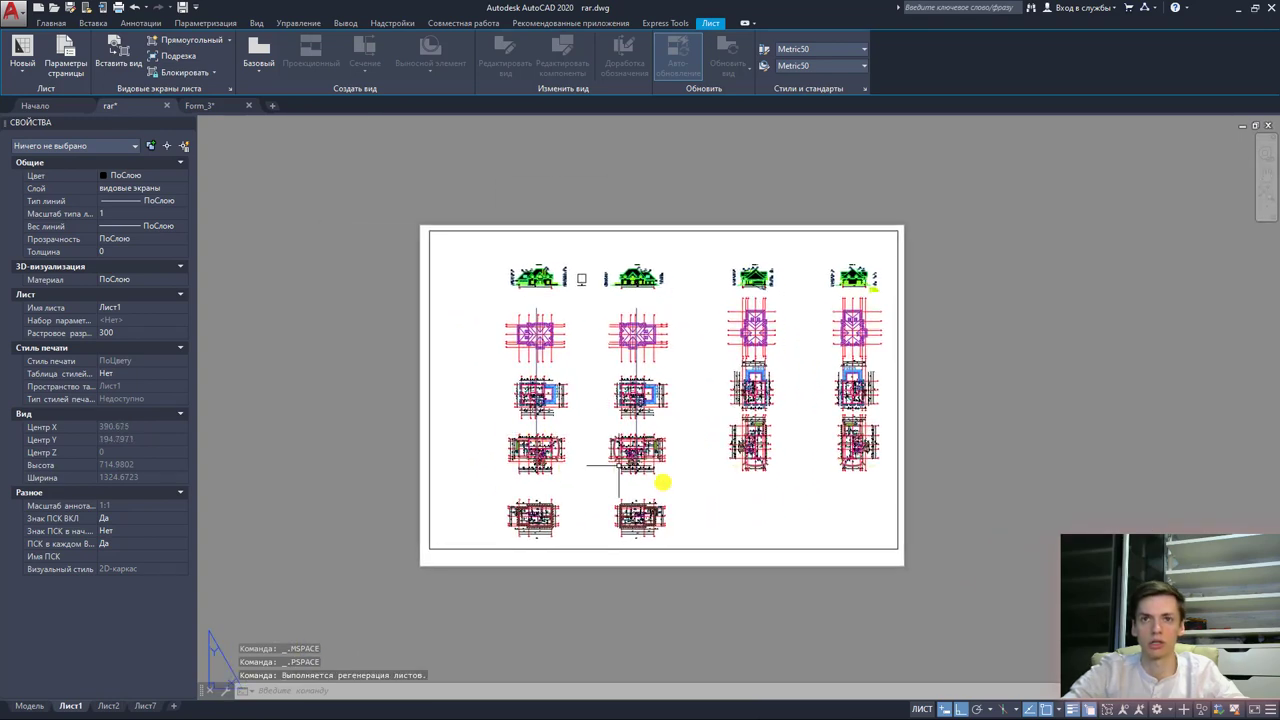
double_click(713, 495)
mouse_move(681, 491)
middle_mouse_down()
mouse_move(633, 556)
mouse_move(623, 534)
middle_mouse_up()
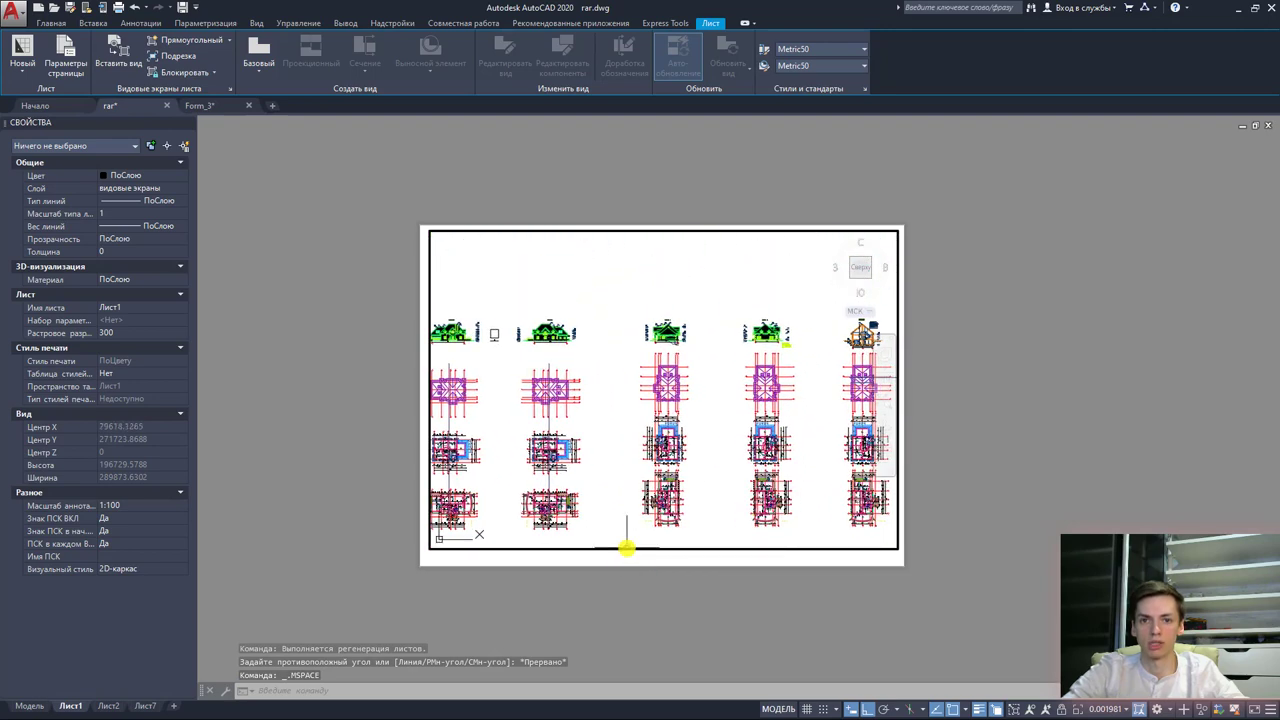
double_click(640, 606)
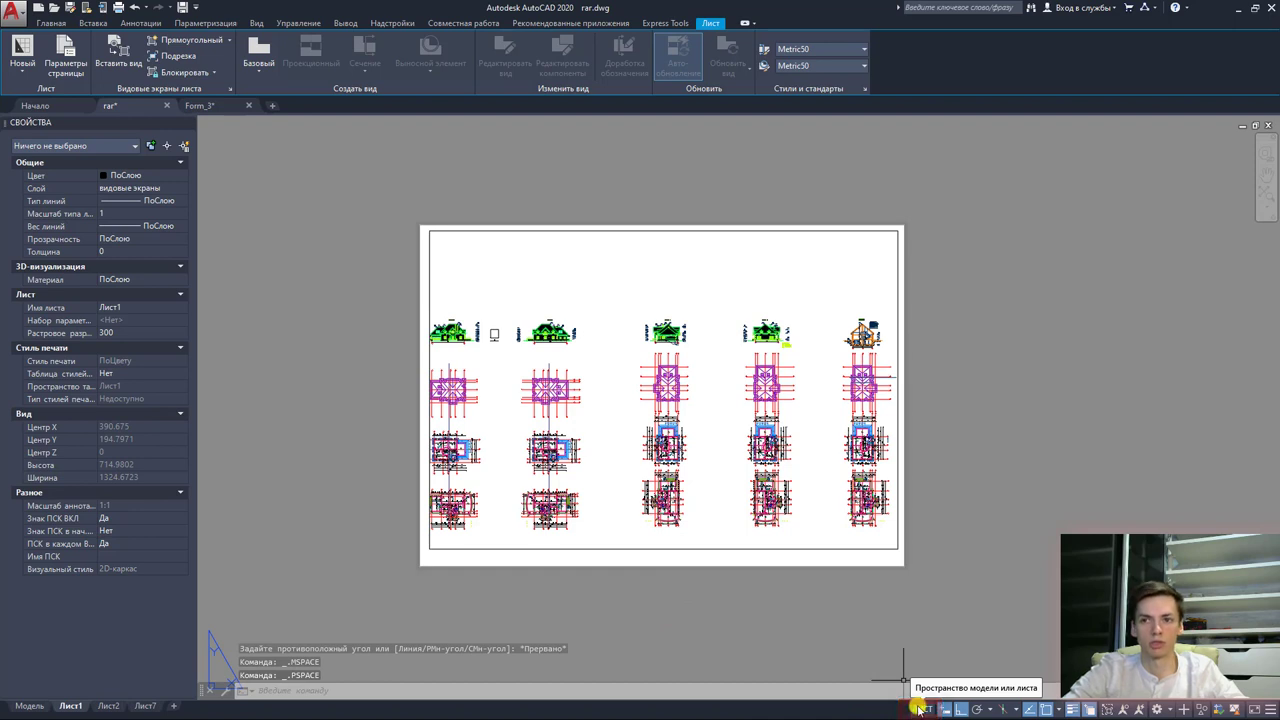
Step: Pan the viewport's drawing toward the first-floor plan, alternating between model and paper space
left_click(920, 710)
middle_click_drag(749, 494, 586, 463)
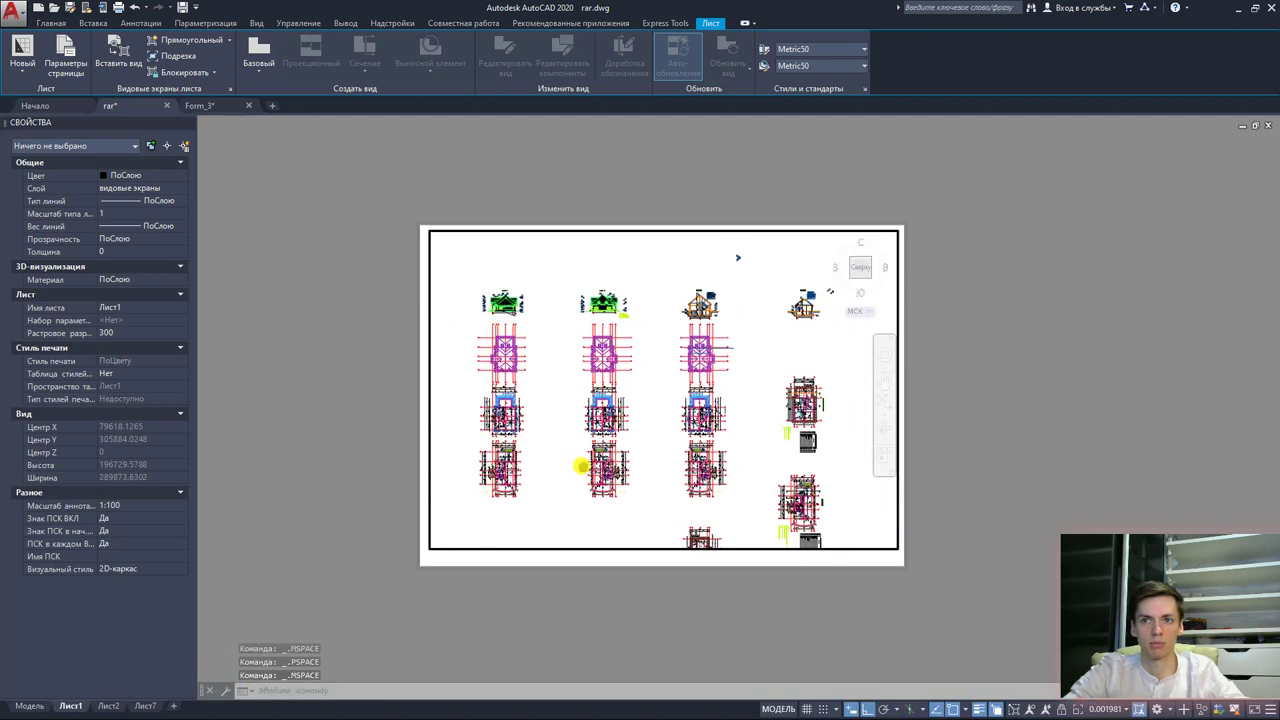
left_click(778, 710)
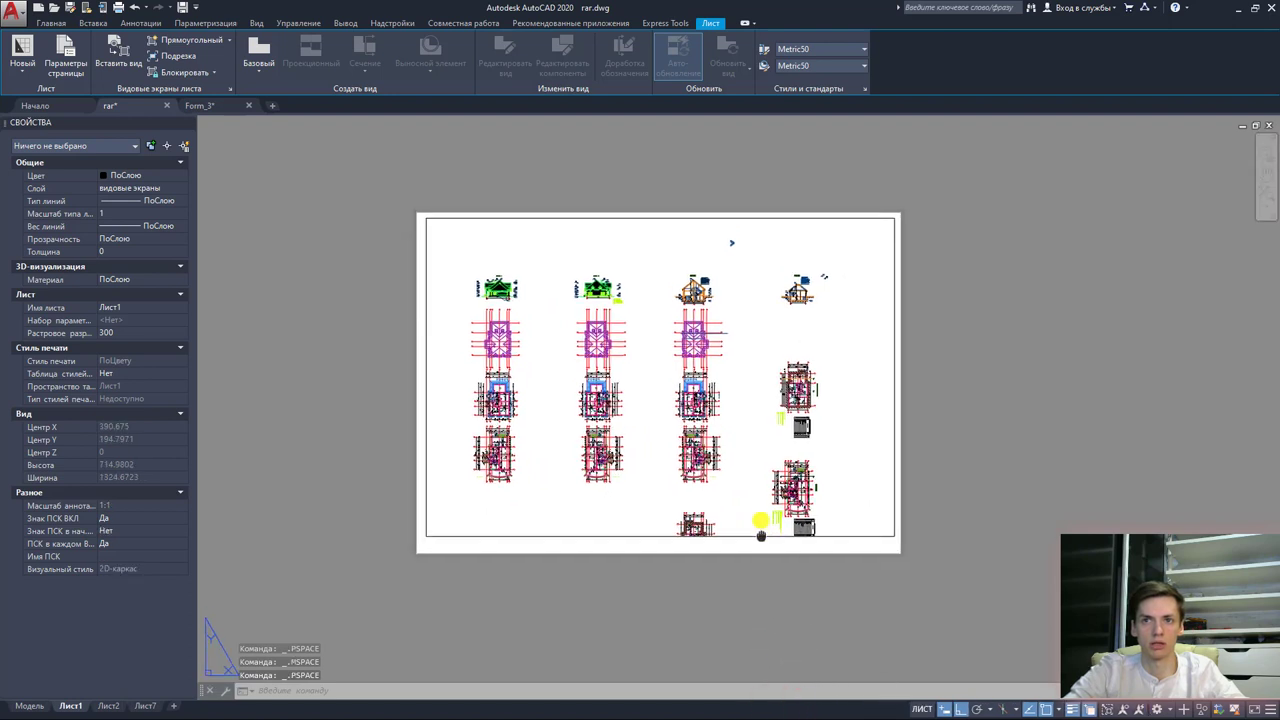
middle_click_drag(765, 565, 750, 472)
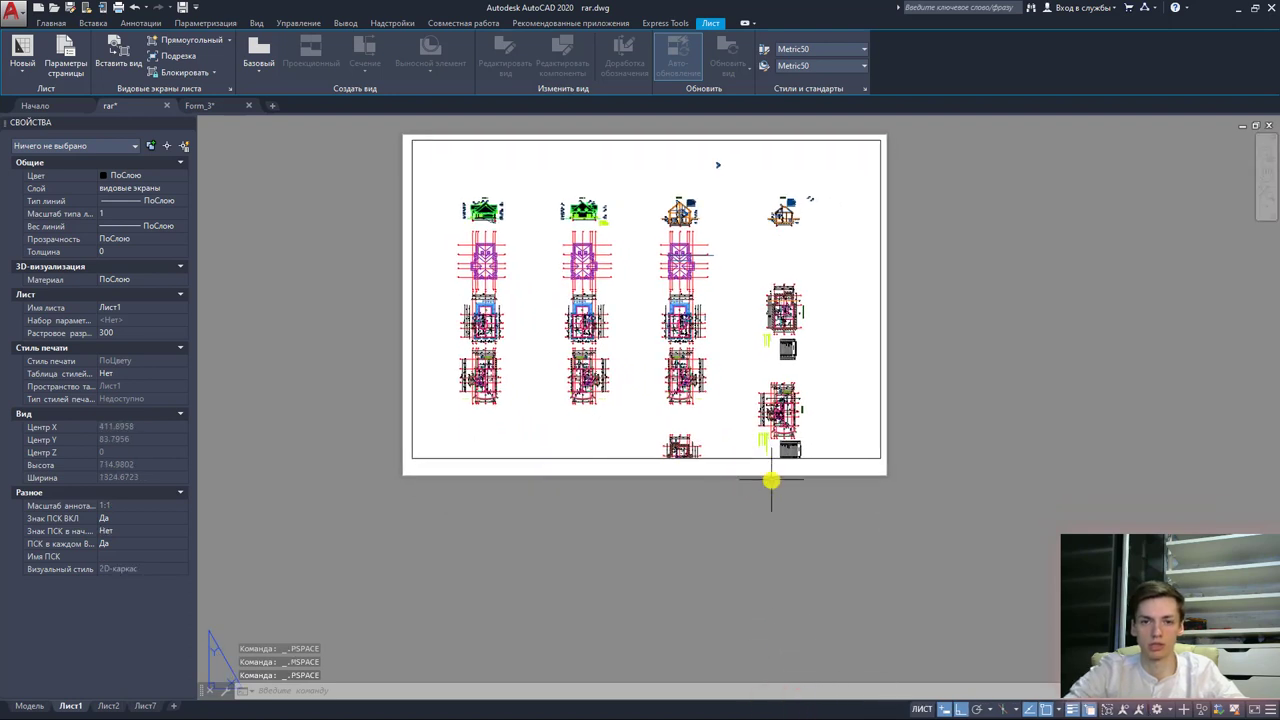
left_click(920, 706)
middle_click_drag(757, 434, 718, 518)
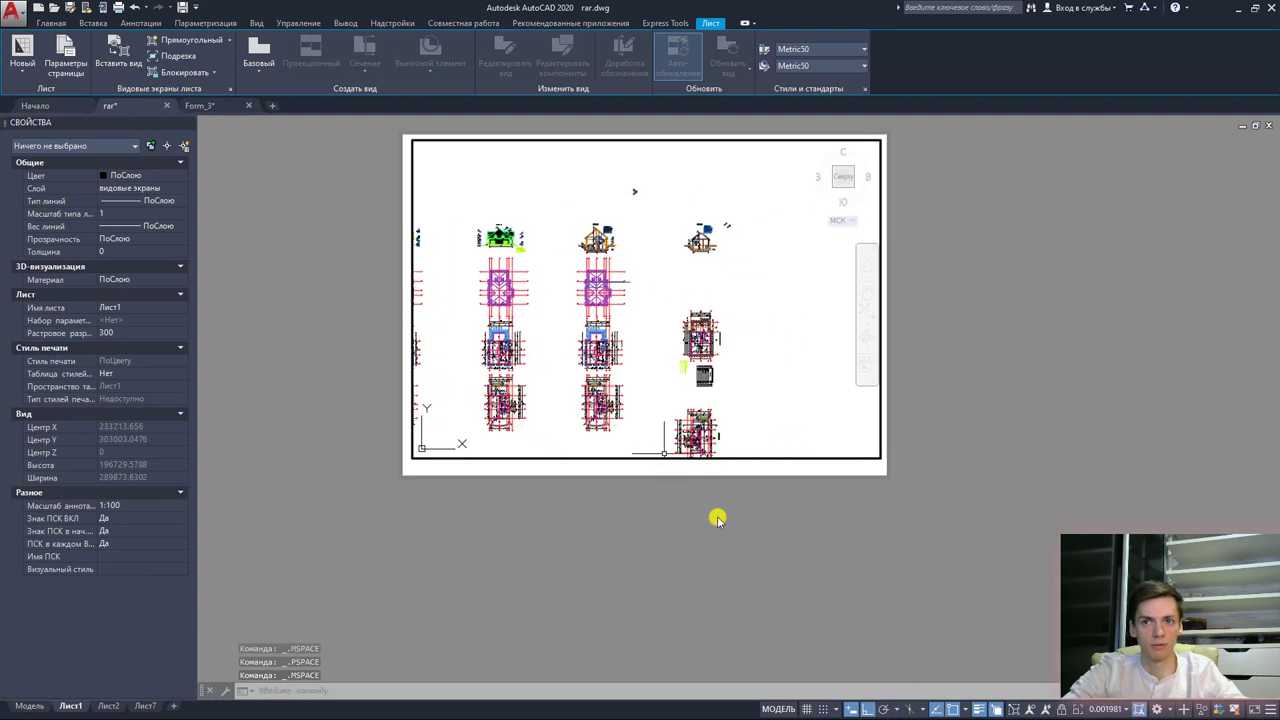
left_click(776, 709)
middle_click_drag(775, 439, 862, 457)
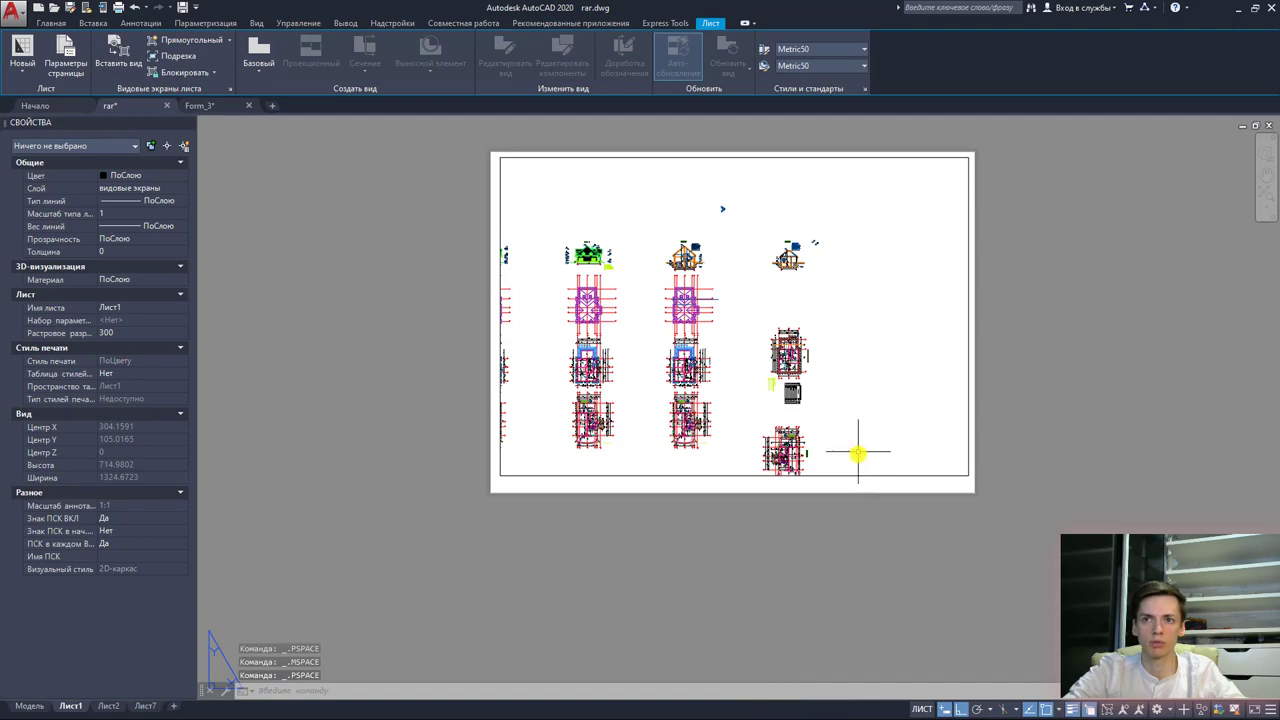
Step: Zoom in on the sheet and adjust the viewport's zoom on the first-floor plan
scroll(729, 291, "up", 4)
mouse_move(729, 291)
middle_mouse_down()
mouse_move(857, 363)
mouse_move(766, 357)
middle_mouse_up()
scroll(857, 366, "down", 2)
scroll(852, 371, "up", 2)
double_click(766, 357)
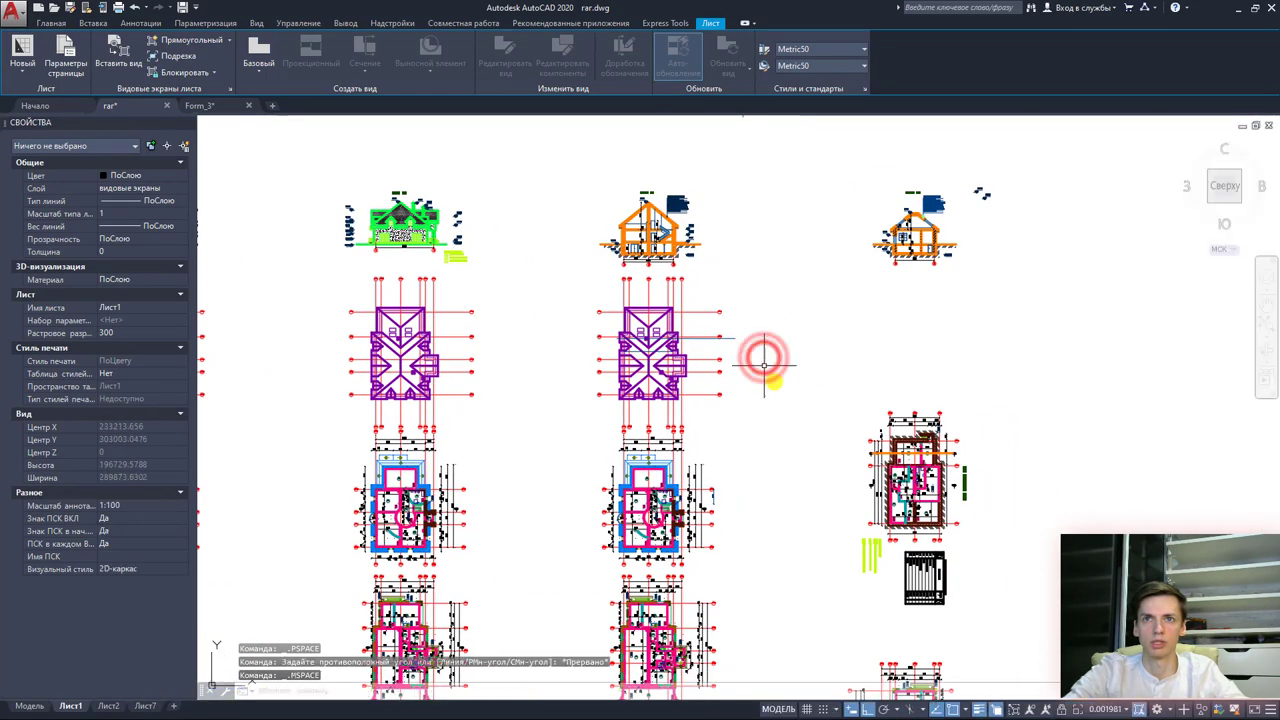
scroll(735, 390, "down", 5)
scroll(703, 422, "down", 6)
scroll(703, 422, "up", 6)
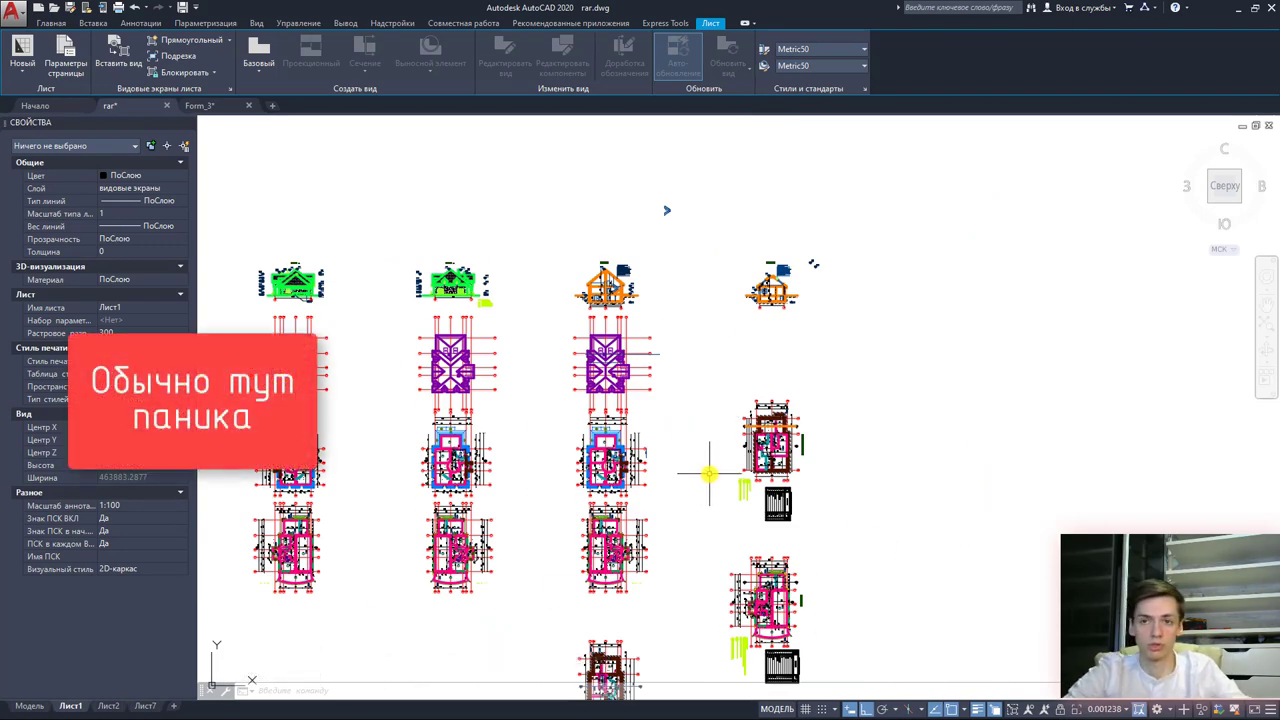
left_click(772, 707)
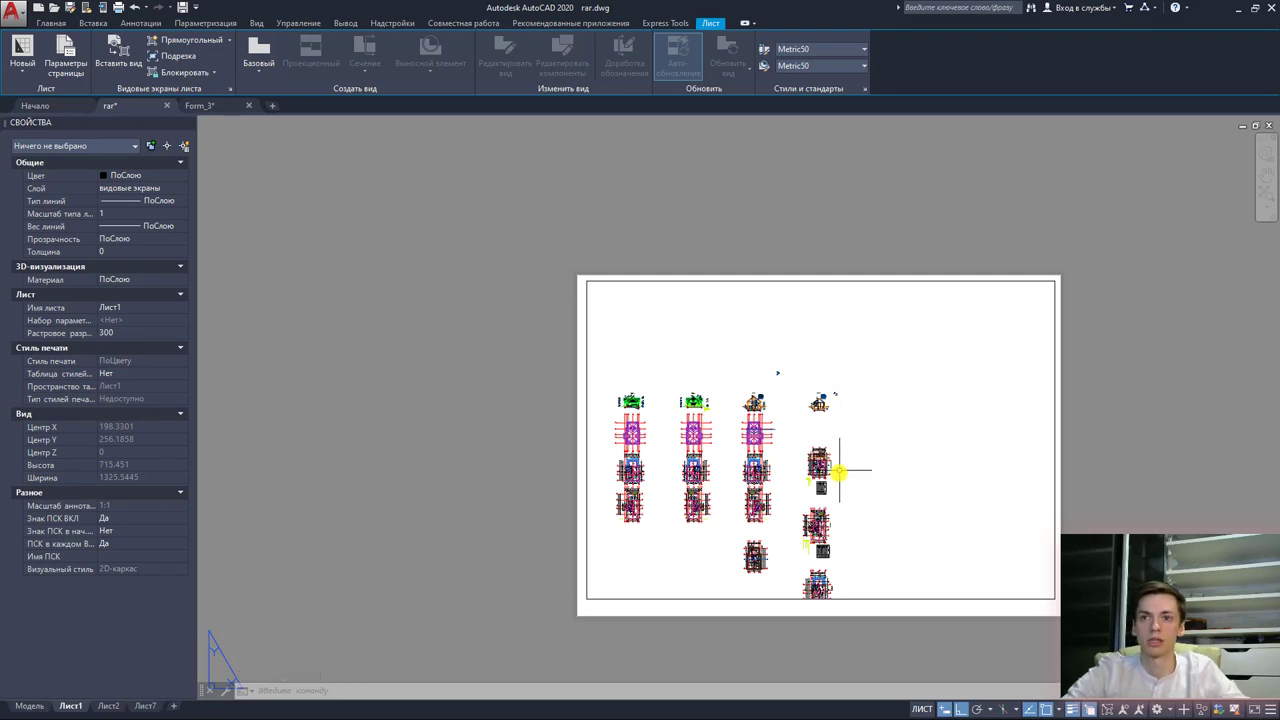
Step: Enlarge the first-floor plan and its room table so they fill the viewport
double_click(837, 480)
scroll(915, 385, "down", 2)
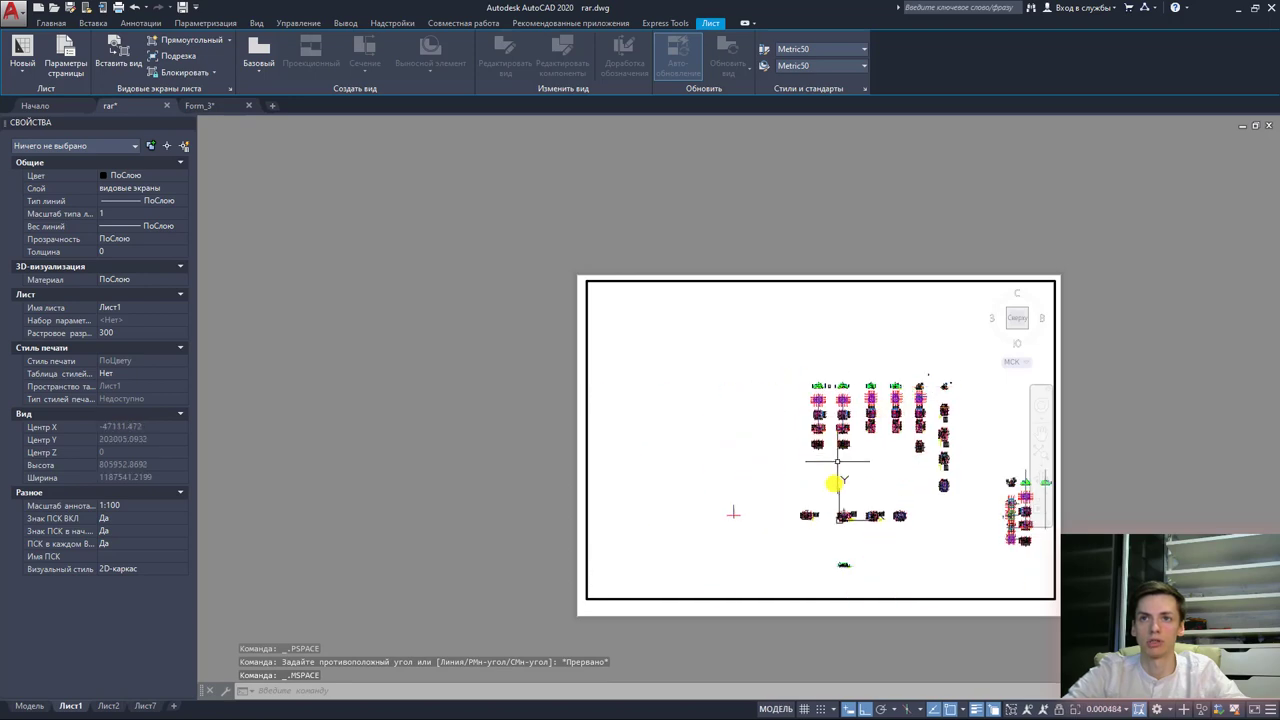
scroll(834, 486, "up", 3)
scroll(834, 486, "up", 3)
middle_click_drag(846, 494, 828, 436)
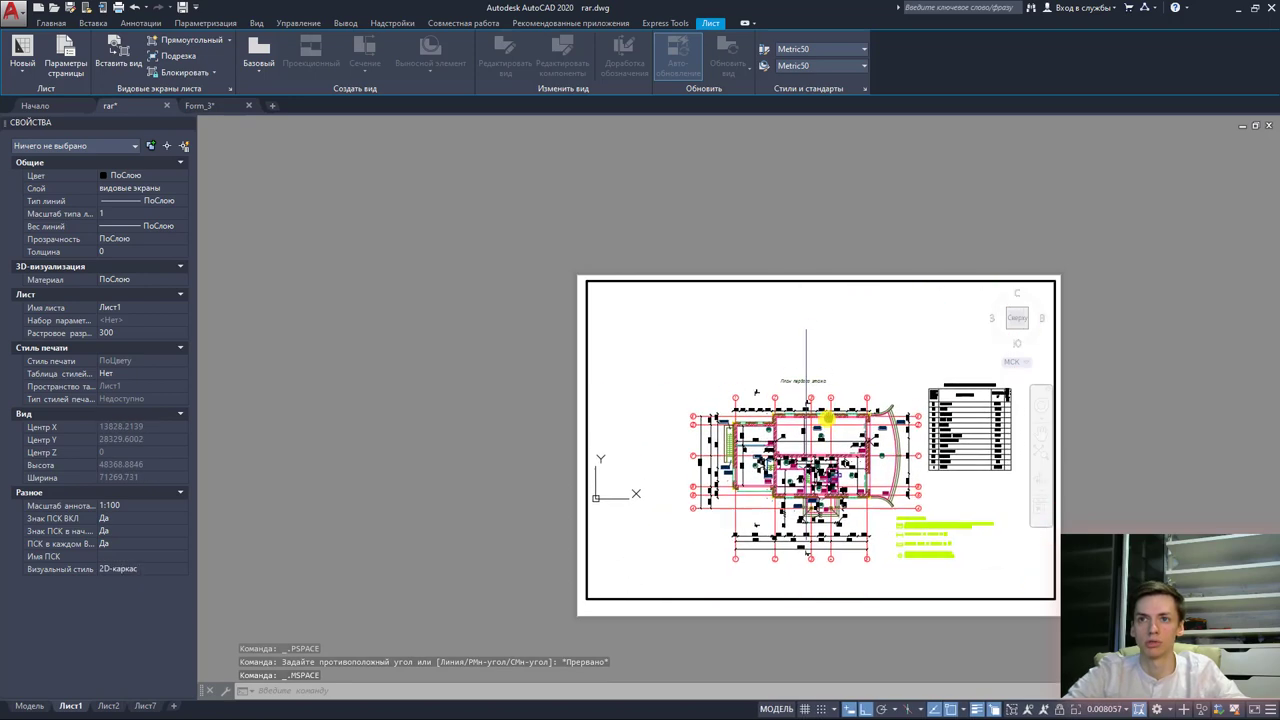
scroll(814, 409, "up", 1)
scroll(812, 400, "up", 1)
scroll(808, 382, "down", 2)
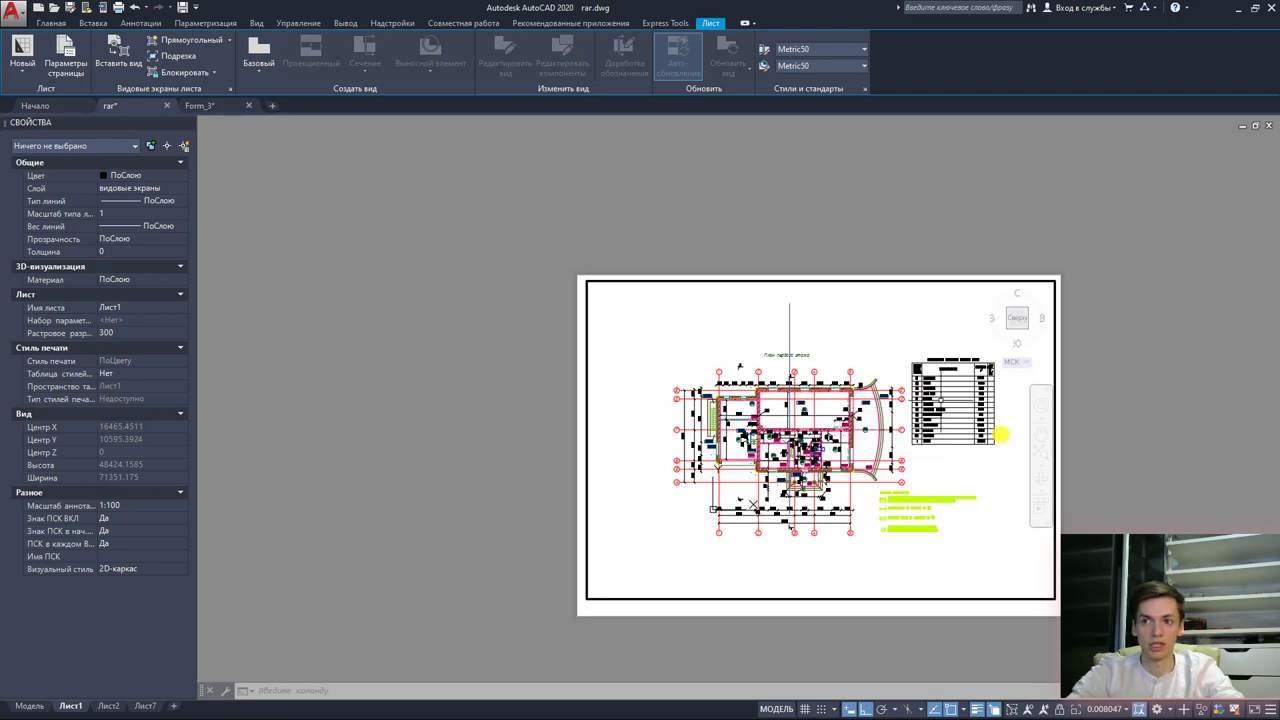
mouse_move(942, 525)
middle_mouse_down()
mouse_move(952, 445)
mouse_move(955, 558)
mouse_move(965, 535)
mouse_move(947, 531)
middle_mouse_up()
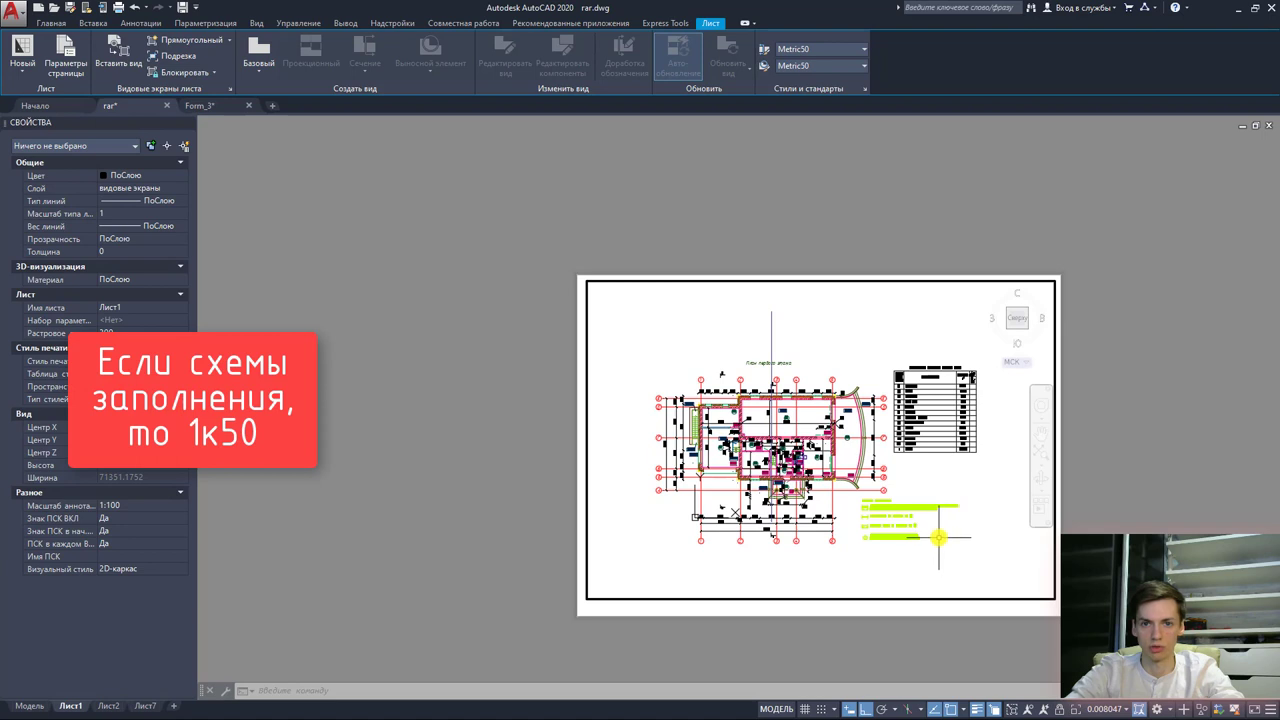
Step: Set the viewport scale to 1:100 and nudge the plan slightly right
left_click(1126, 709)
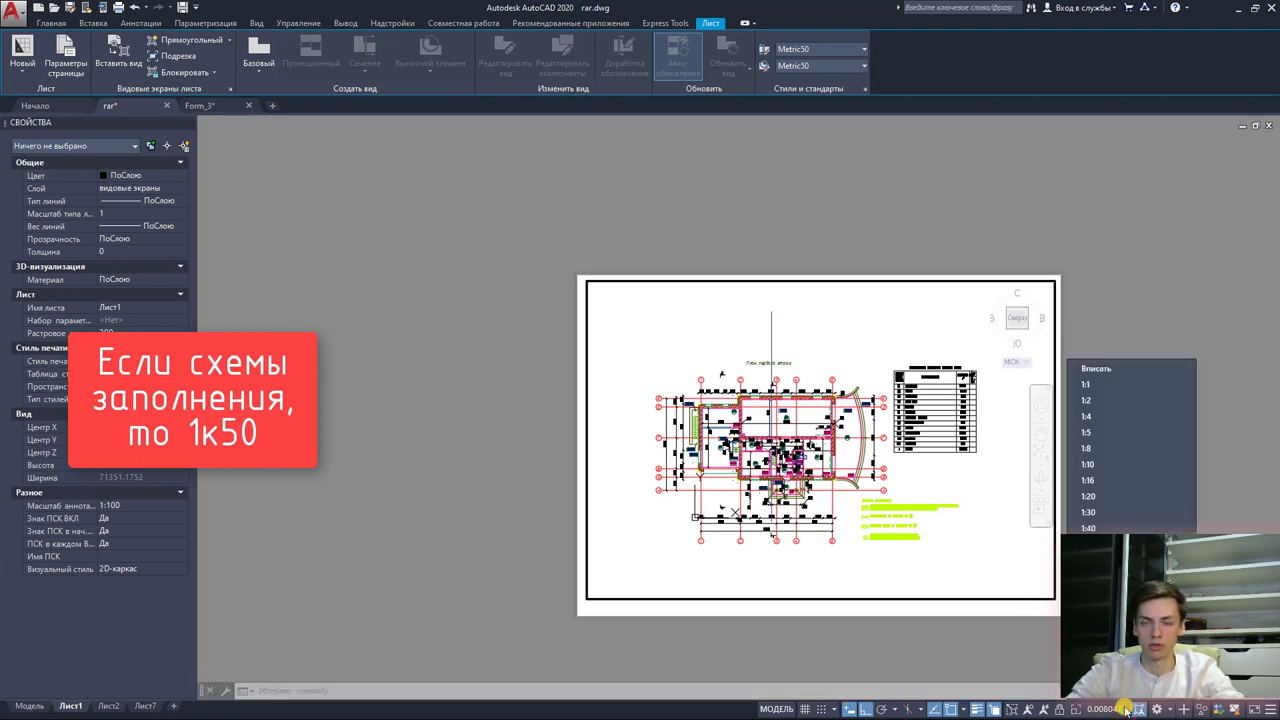
left_click(1088, 544)
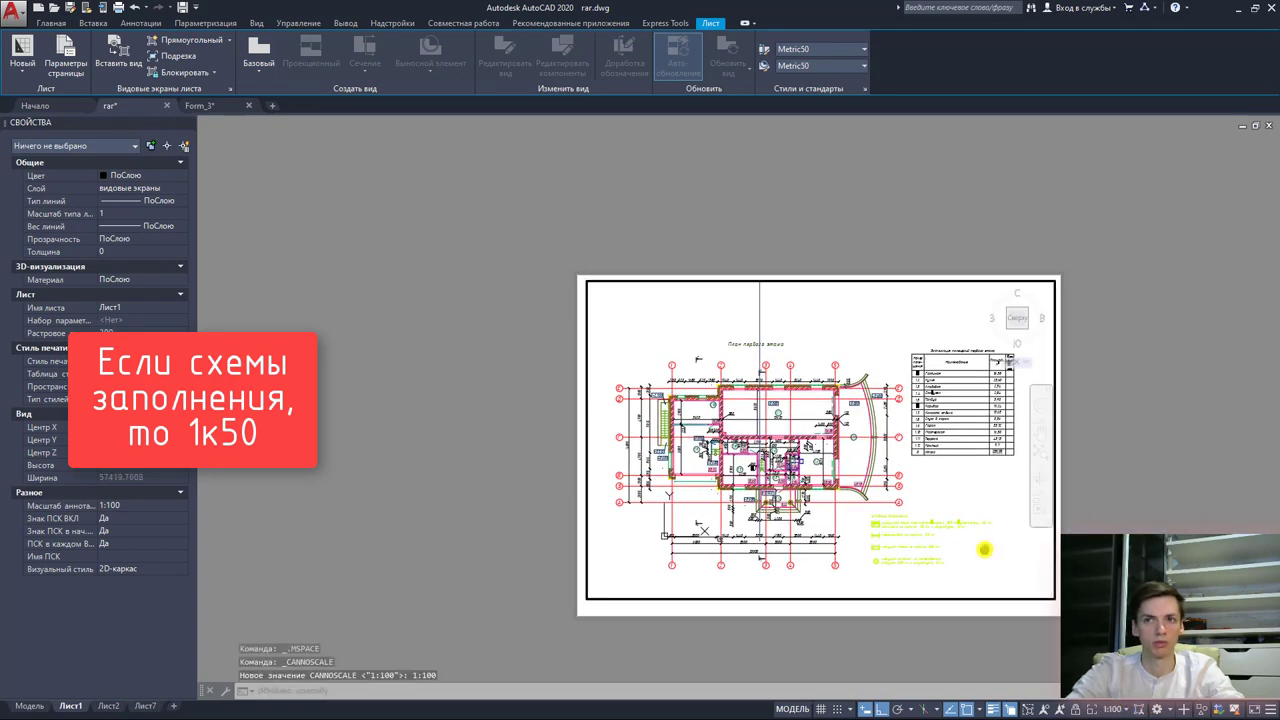
middle_click_drag(993, 551, 1013, 549)
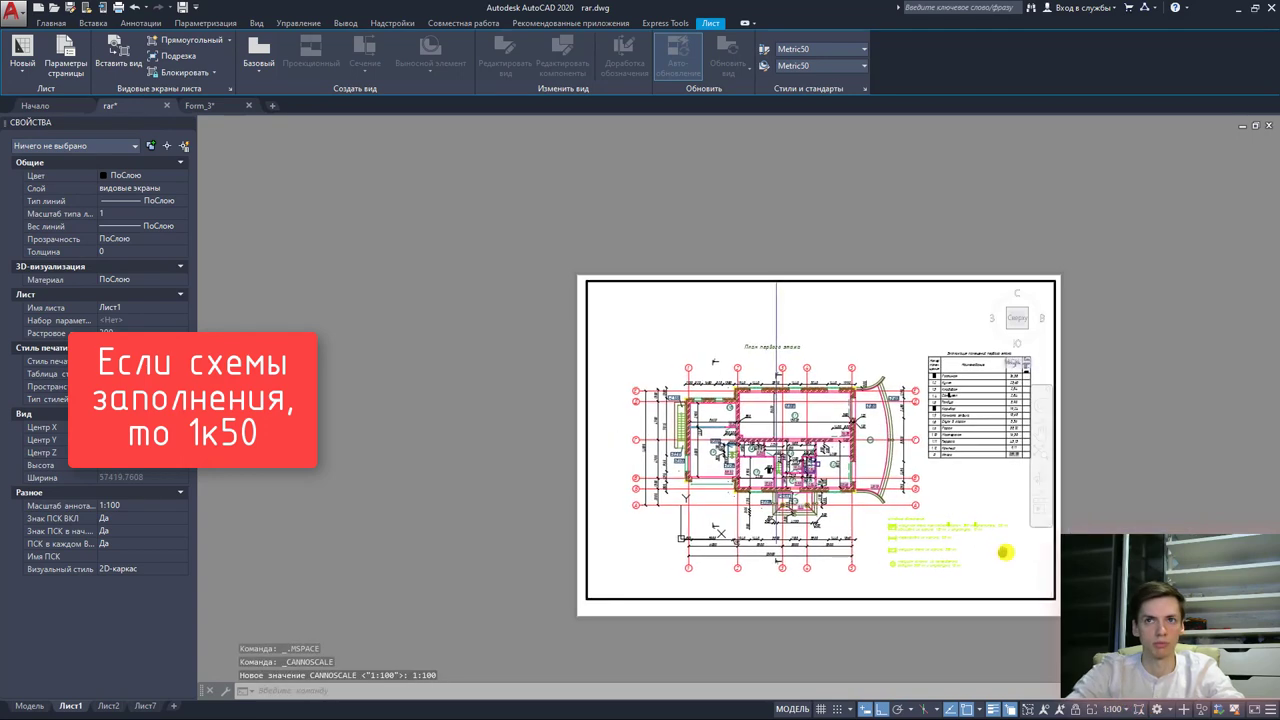
Step: Erase the stray vertical line above the floor plan
left_click(781, 300)
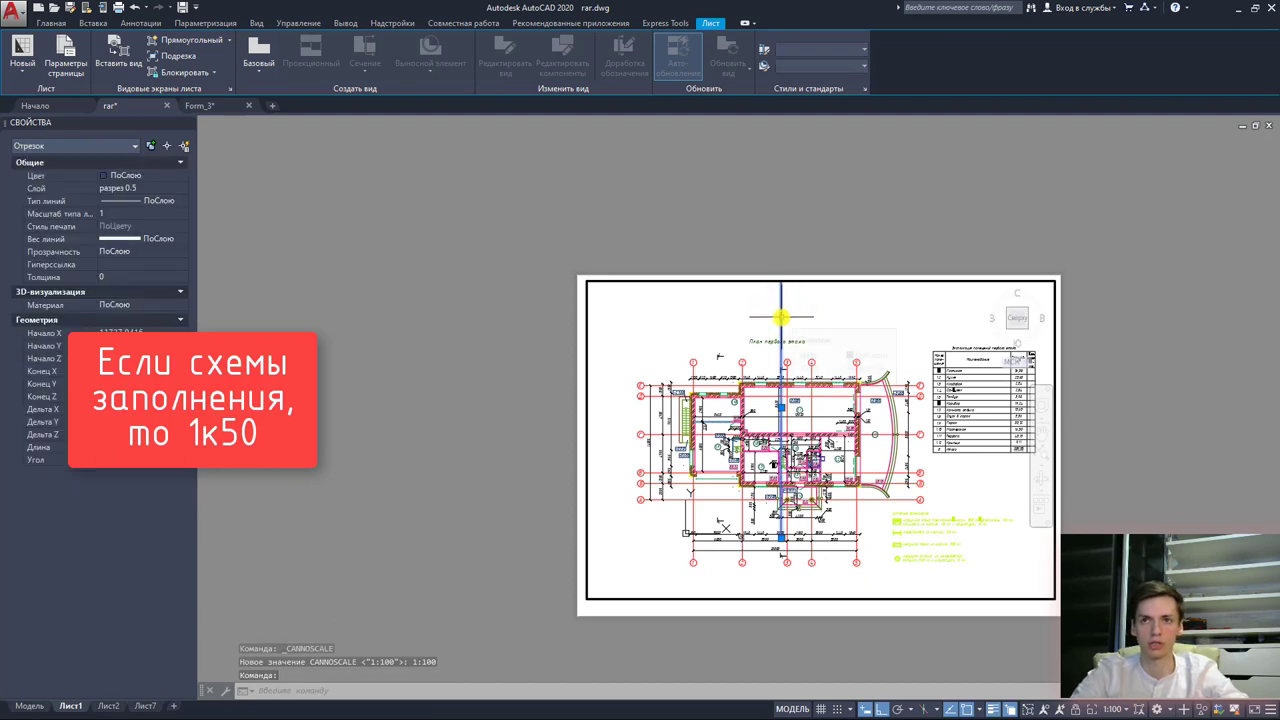
mouse_move(781, 317)
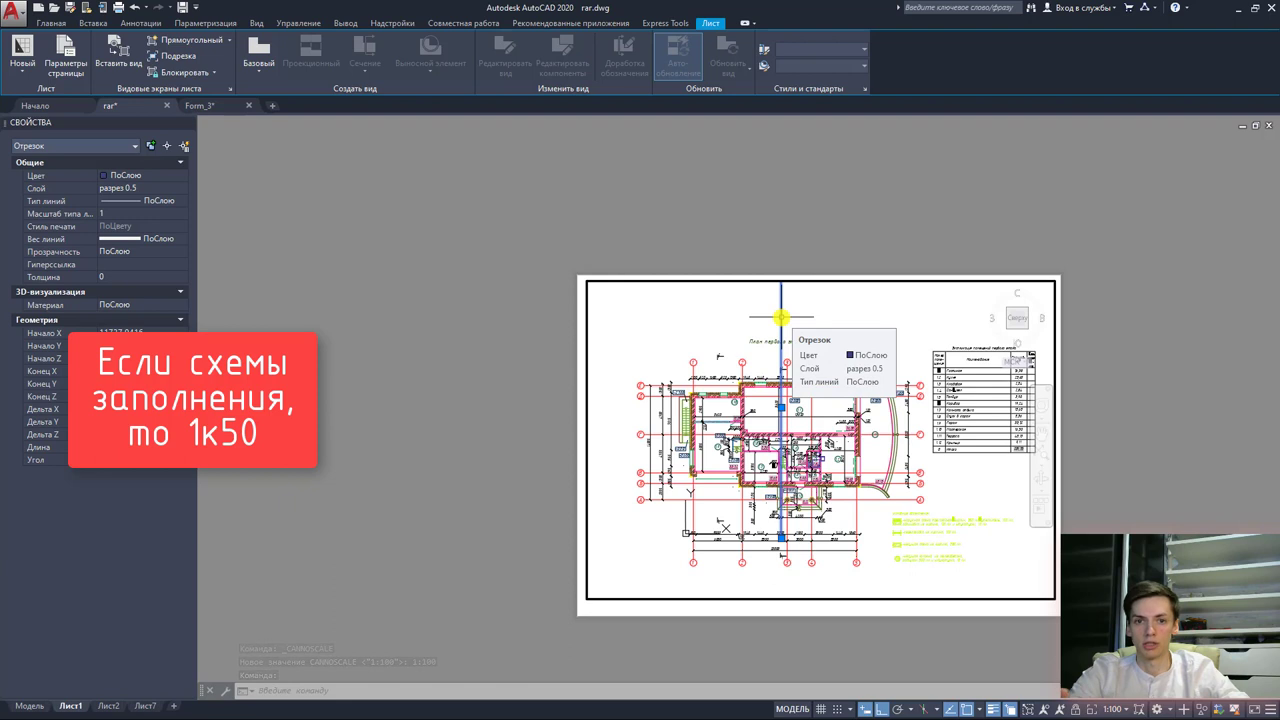
key("Delete")
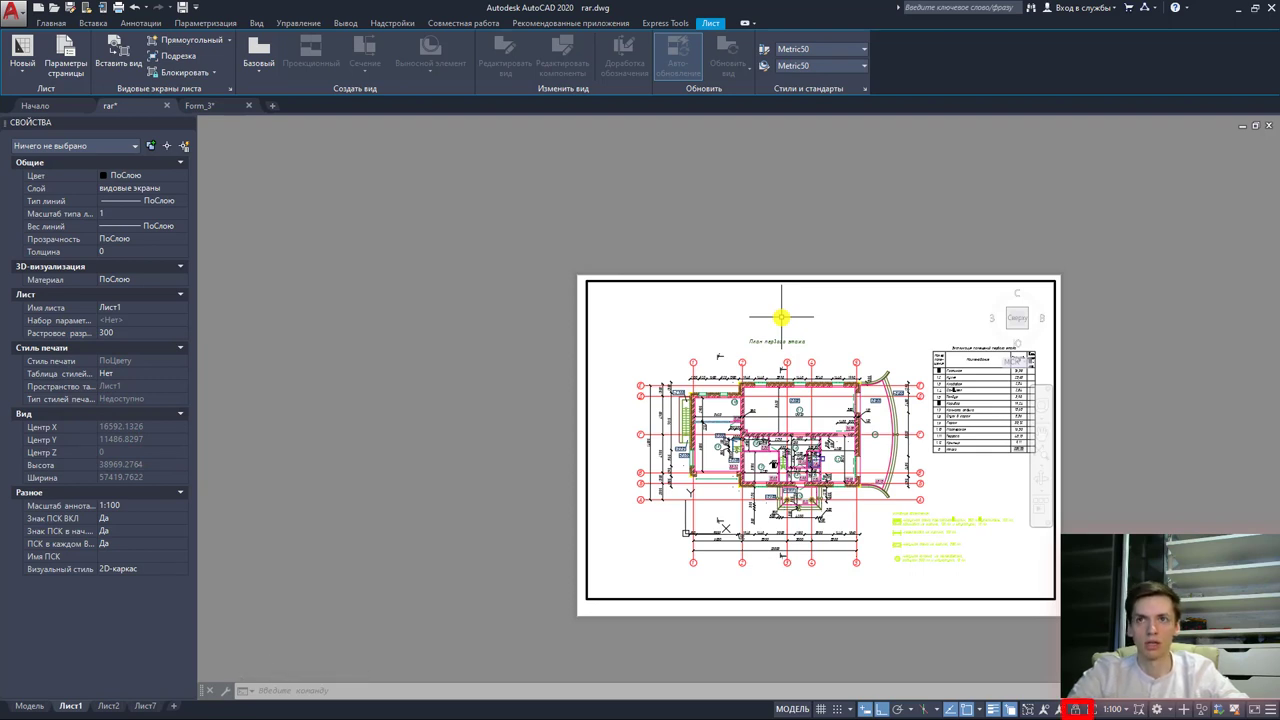
middle_click_drag(805, 326, 784, 301)
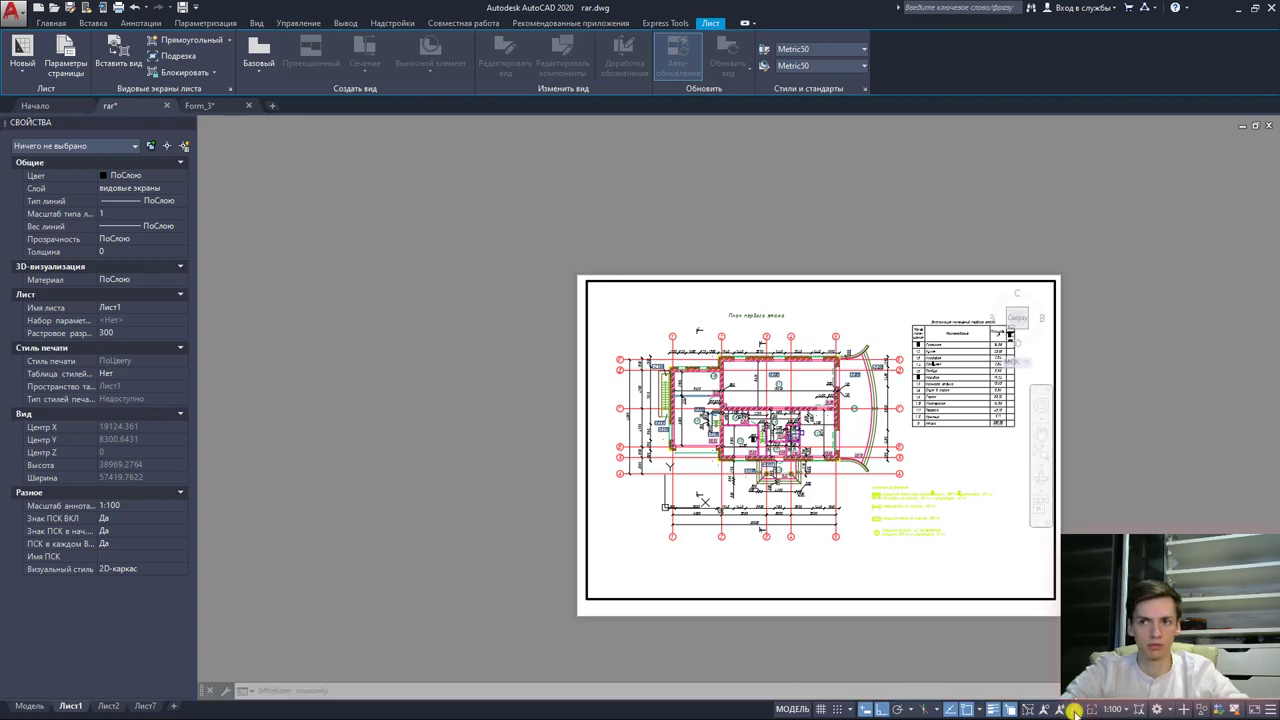
Step: Recentre the sheet and zoom in closely on the floor plan
middle_click_drag(851, 583, 824, 583)
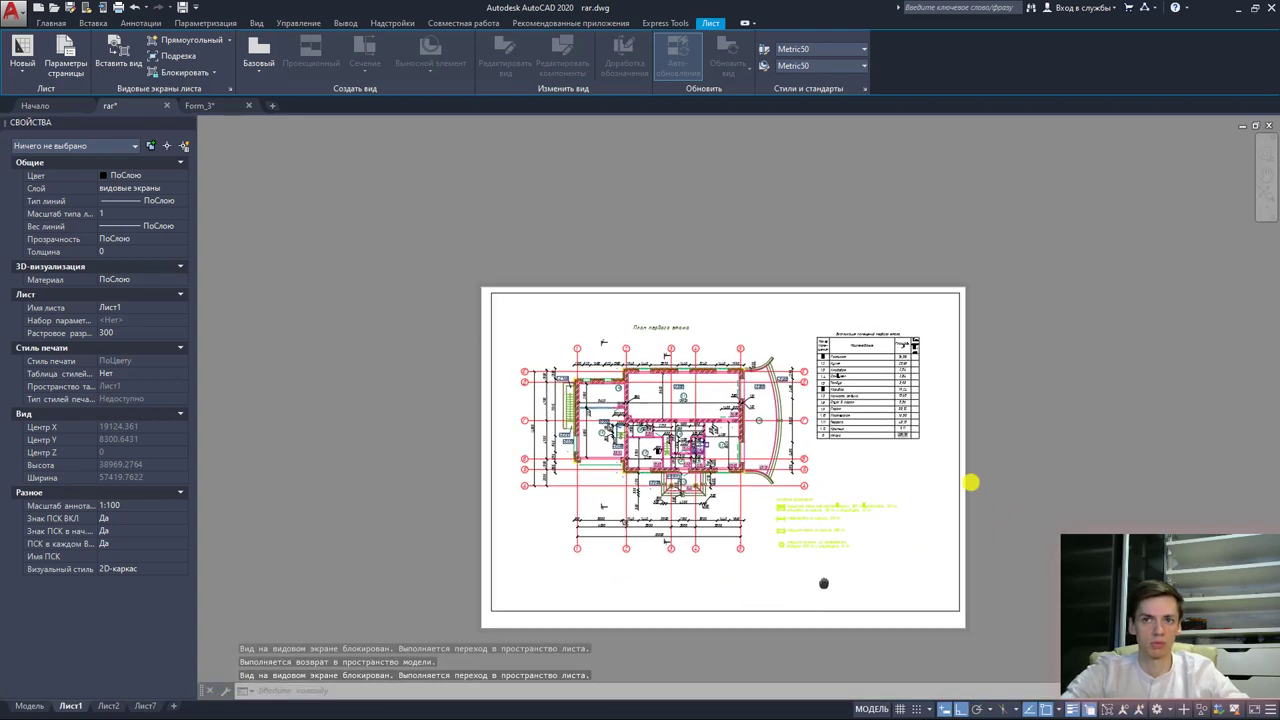
middle_click_drag(970, 483, 768, 547)
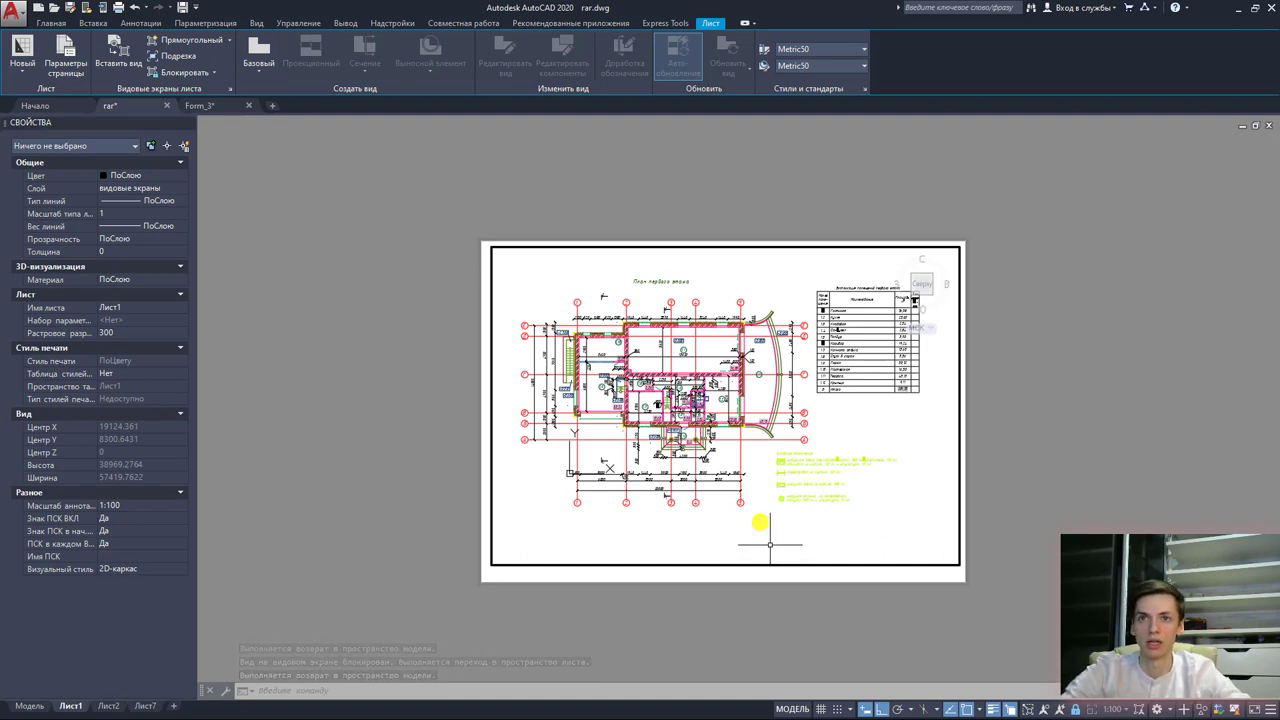
scroll(741, 455, "up", 4)
mouse_move(766, 450)
middle_mouse_down()
mouse_move(832, 509)
mouse_move(846, 506)
middle_mouse_up()
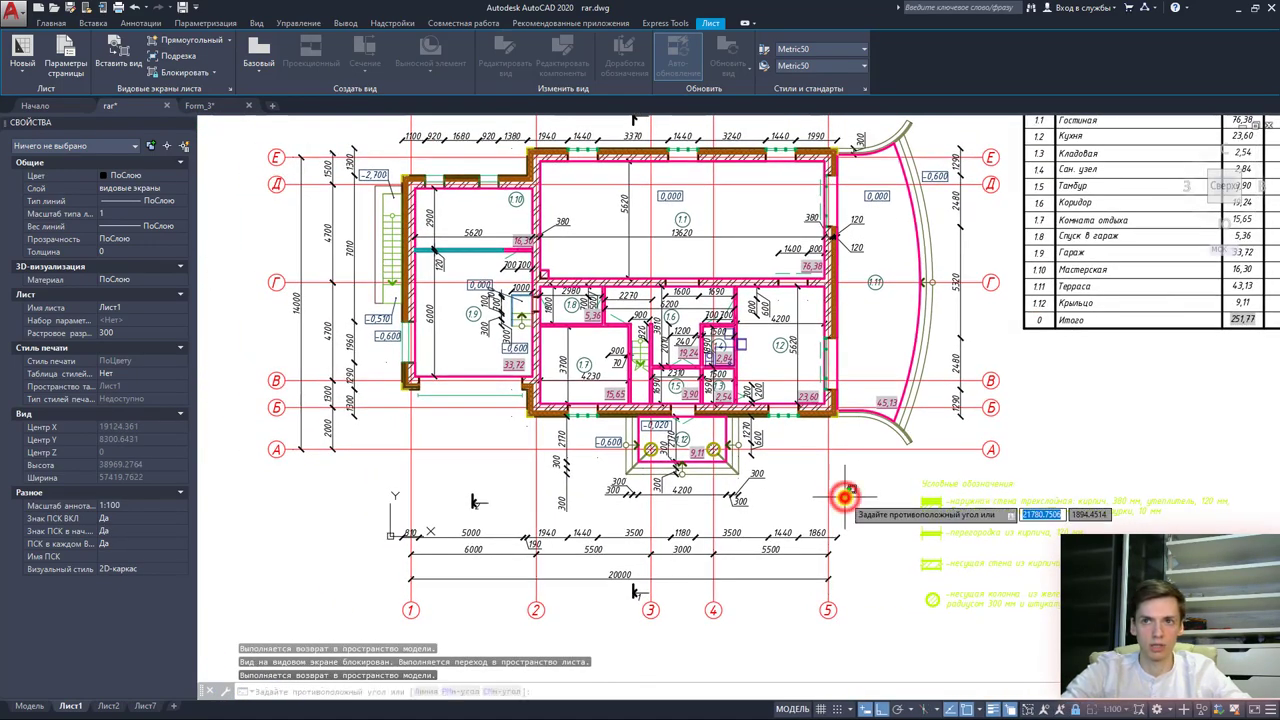
left_click(845, 497)
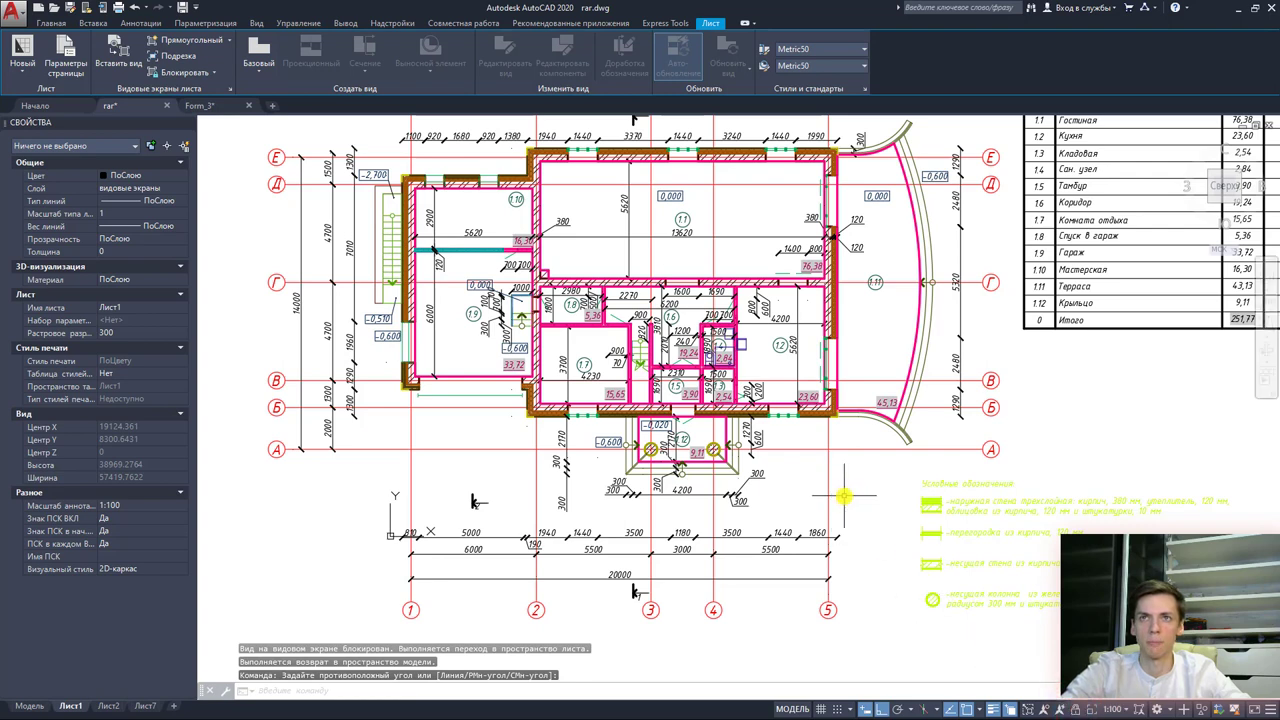
left_click(51, 22)
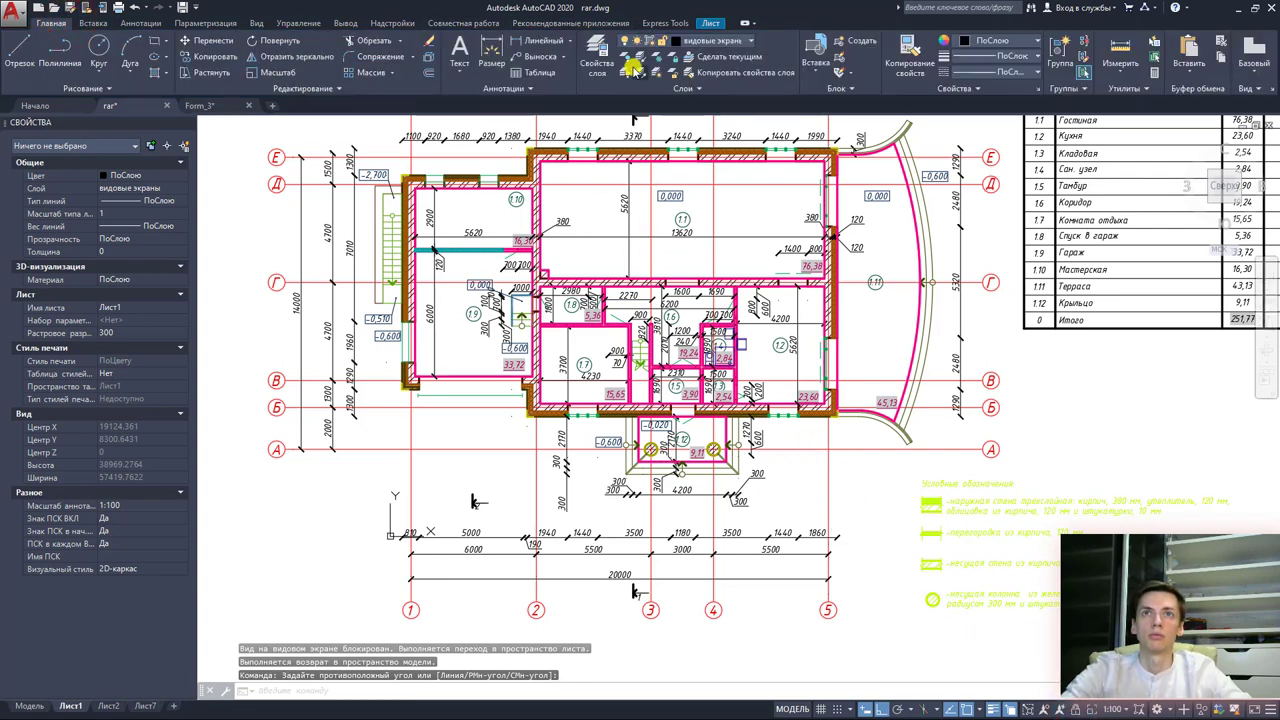
Step: Select the Оси axis layer in the Layer Properties list, then toggle between paper and model space
left_click(597, 58)
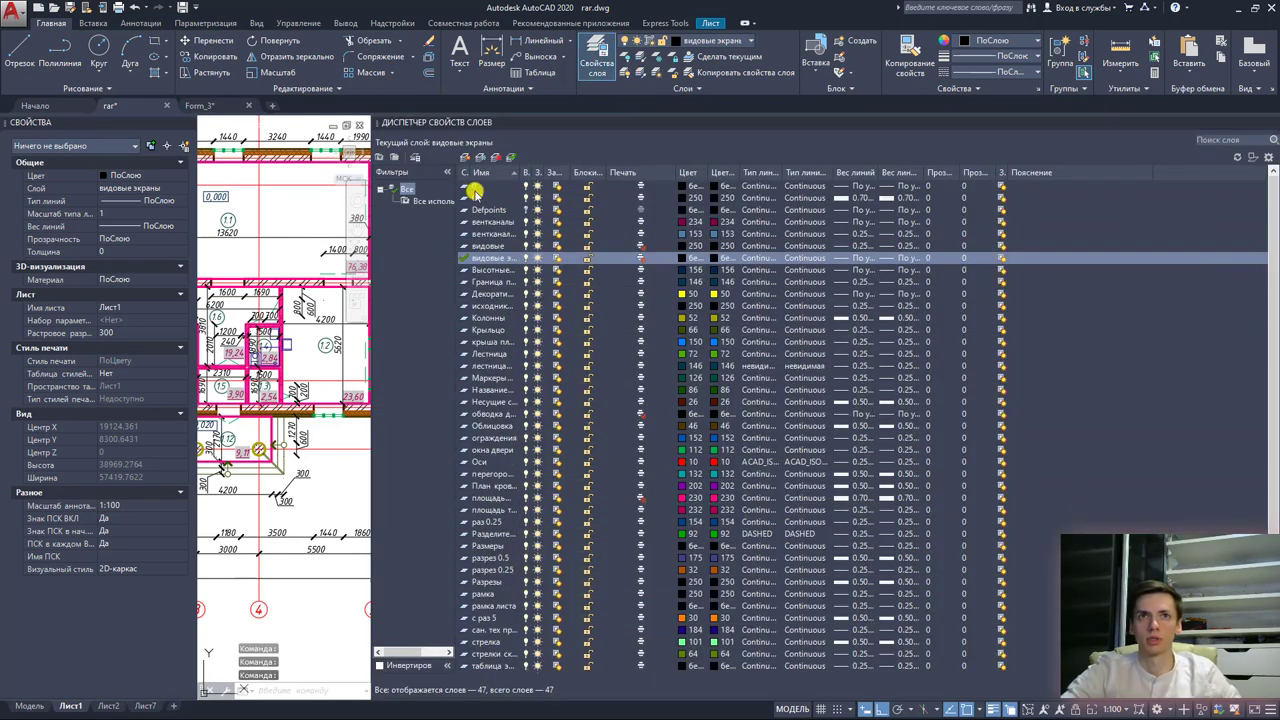
left_click(474, 191)
scroll(486, 490, "down", 2)
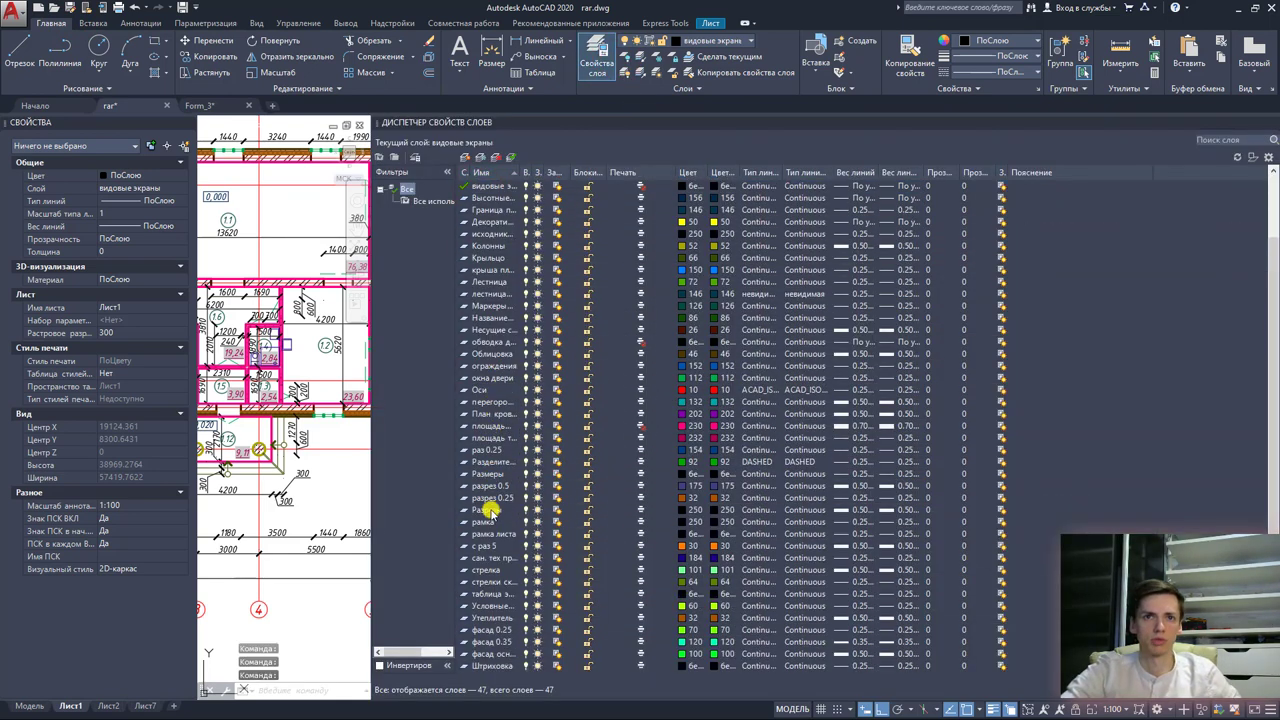
left_click(482, 390)
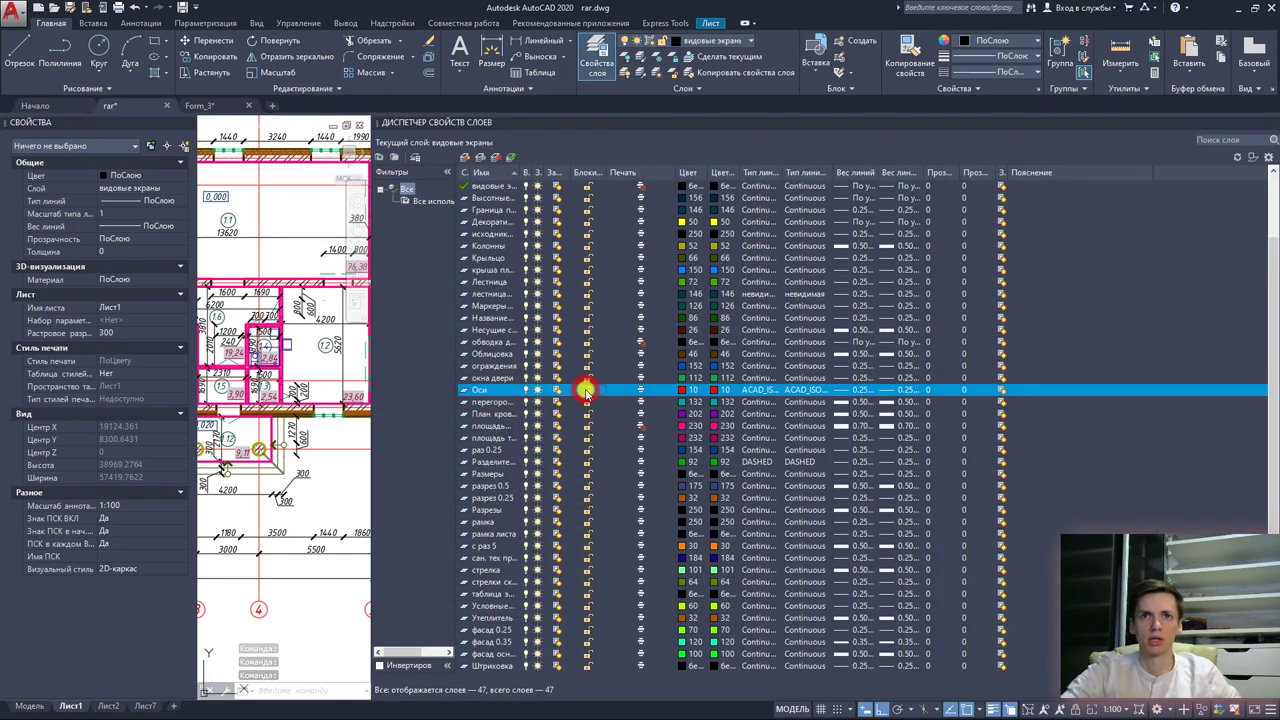
left_click(597, 58)
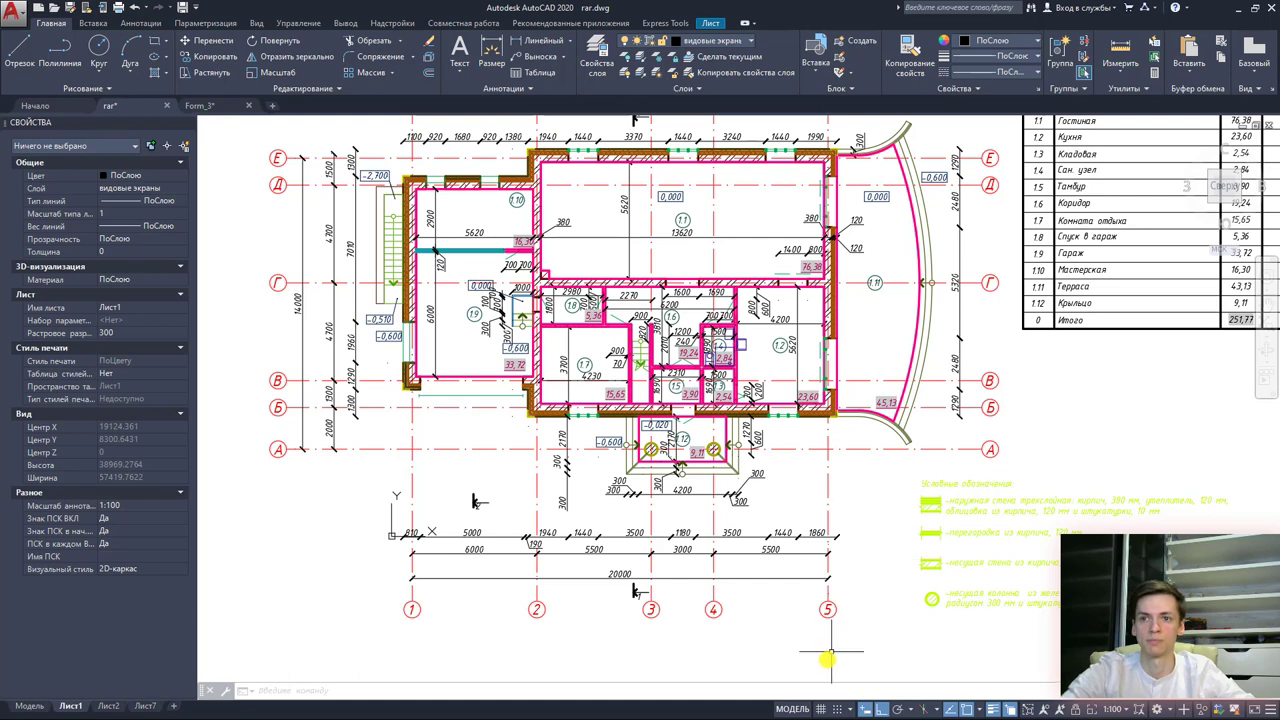
left_click(789, 709)
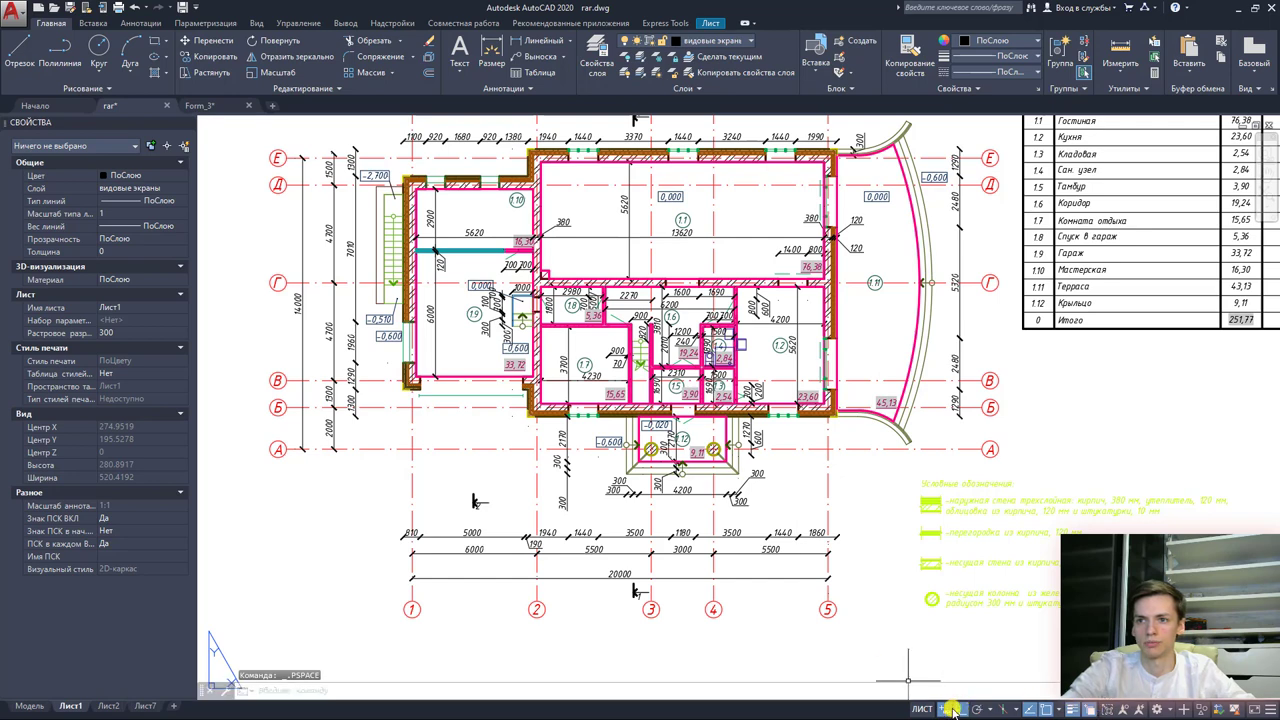
left_click(922, 709)
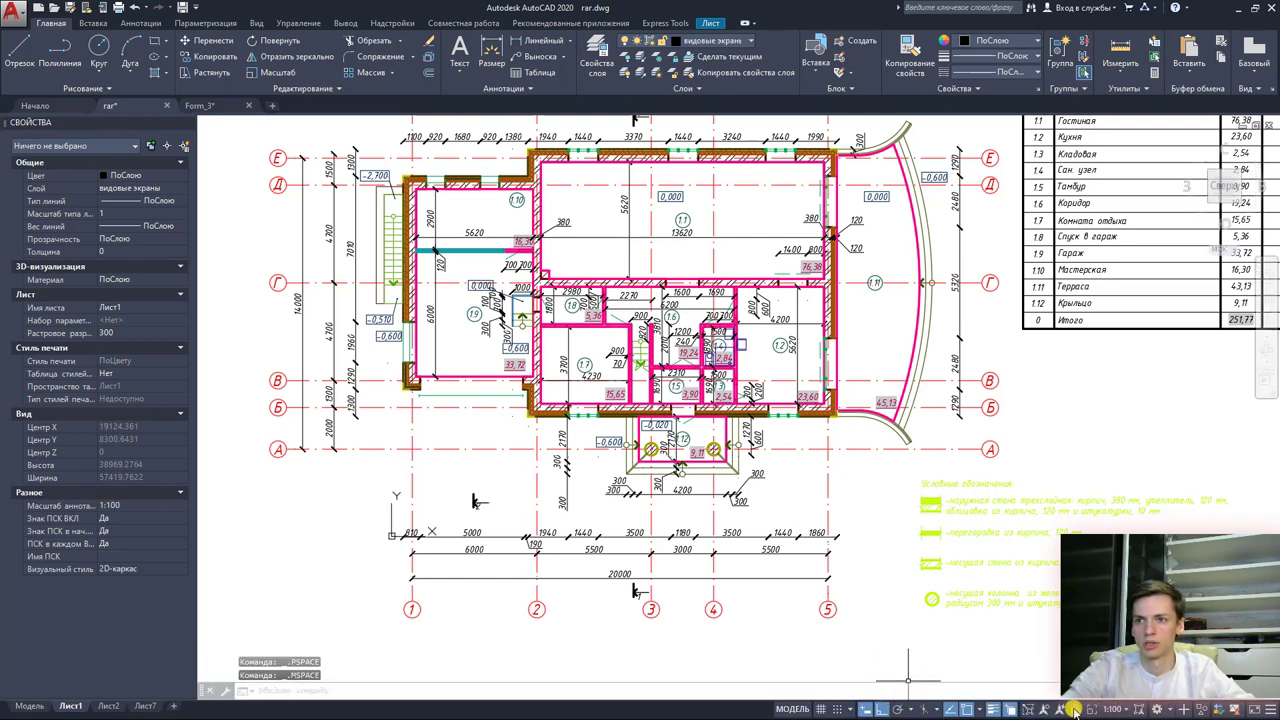
Step: Return to paper space and make рамка листа the current layer
double_click(860, 480)
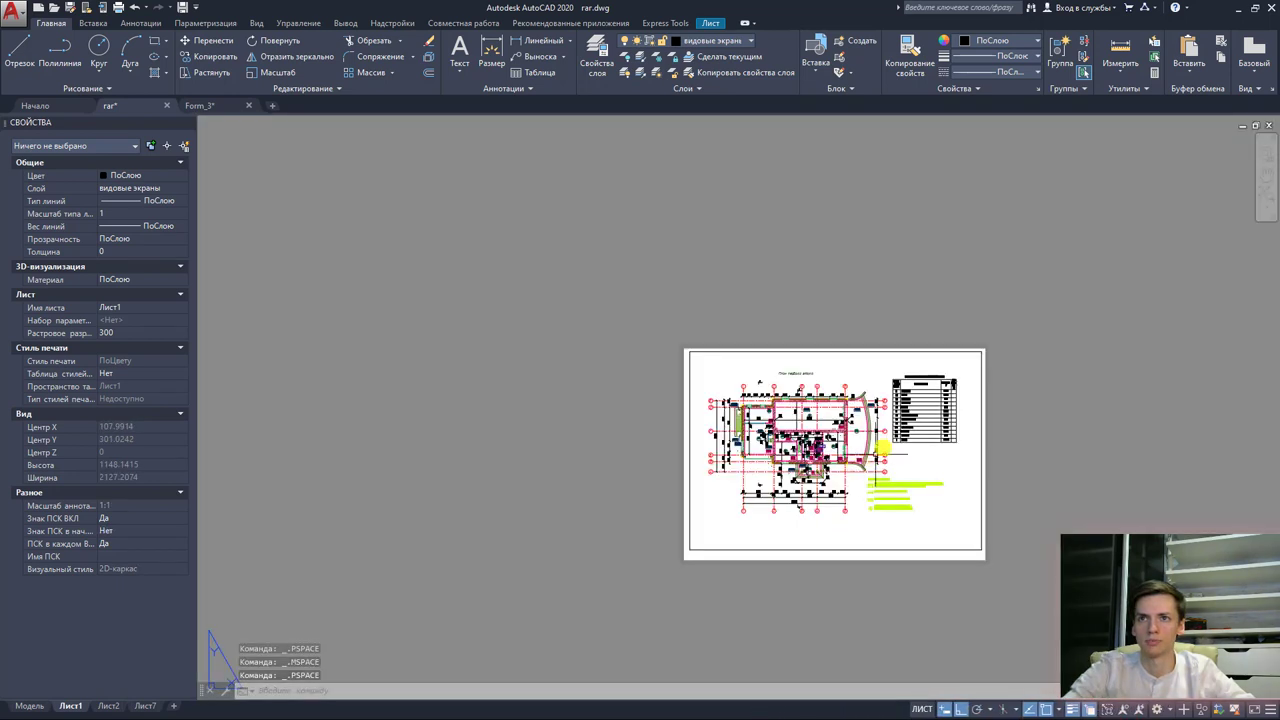
scroll(882, 450, "up", 2)
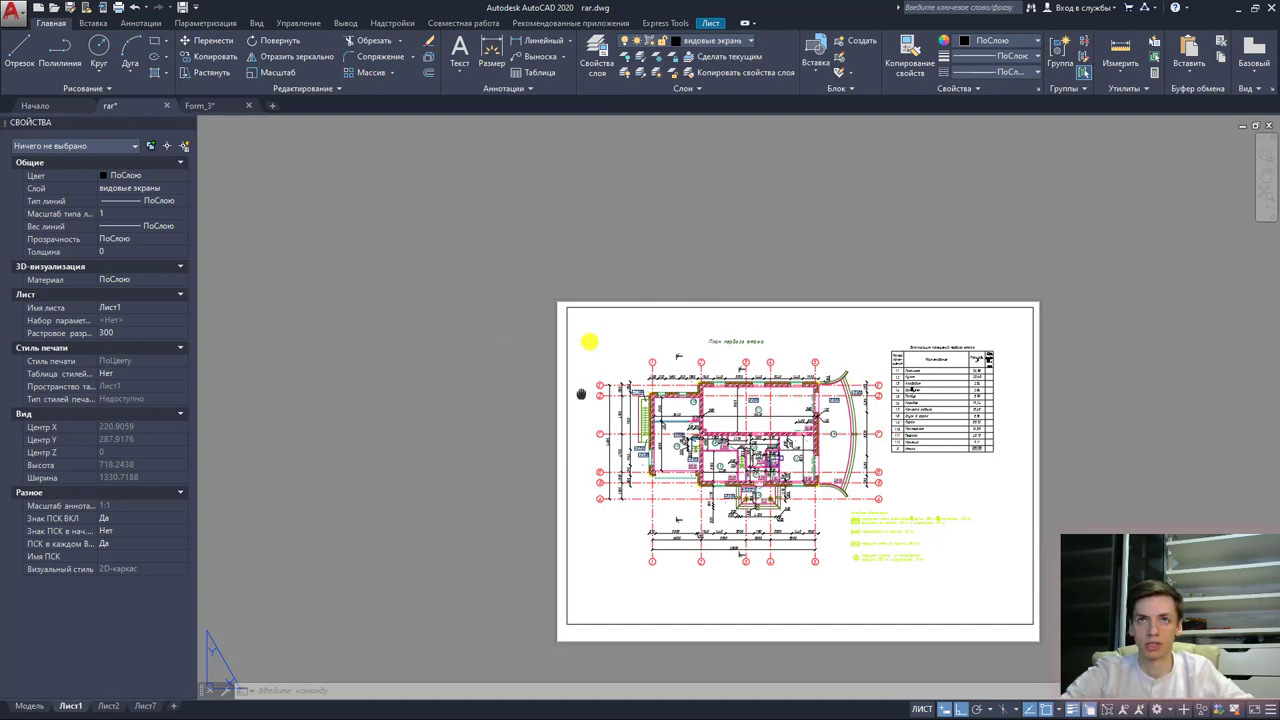
middle_click_drag(586, 337, 583, 329)
left_click(726, 40)
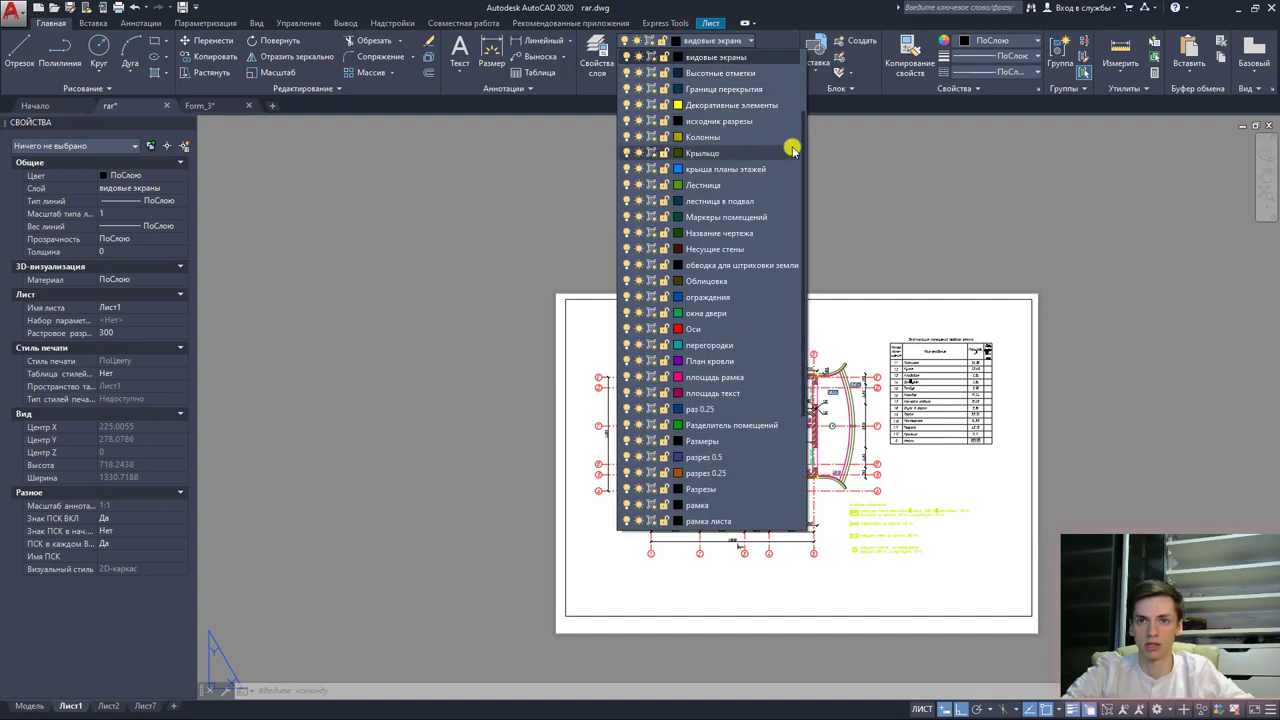
left_click(697, 520)
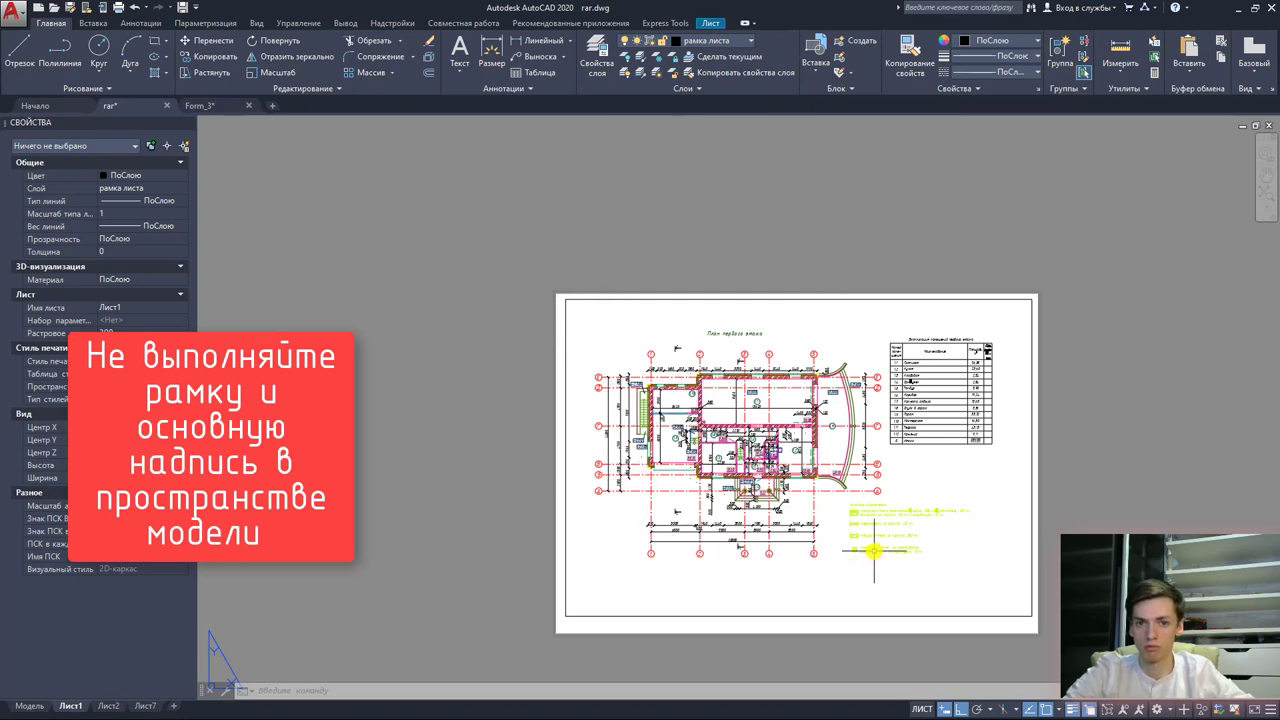
Step: Pan and zoom around the sheet to view all its edges
scroll(615, 492, "up", 2)
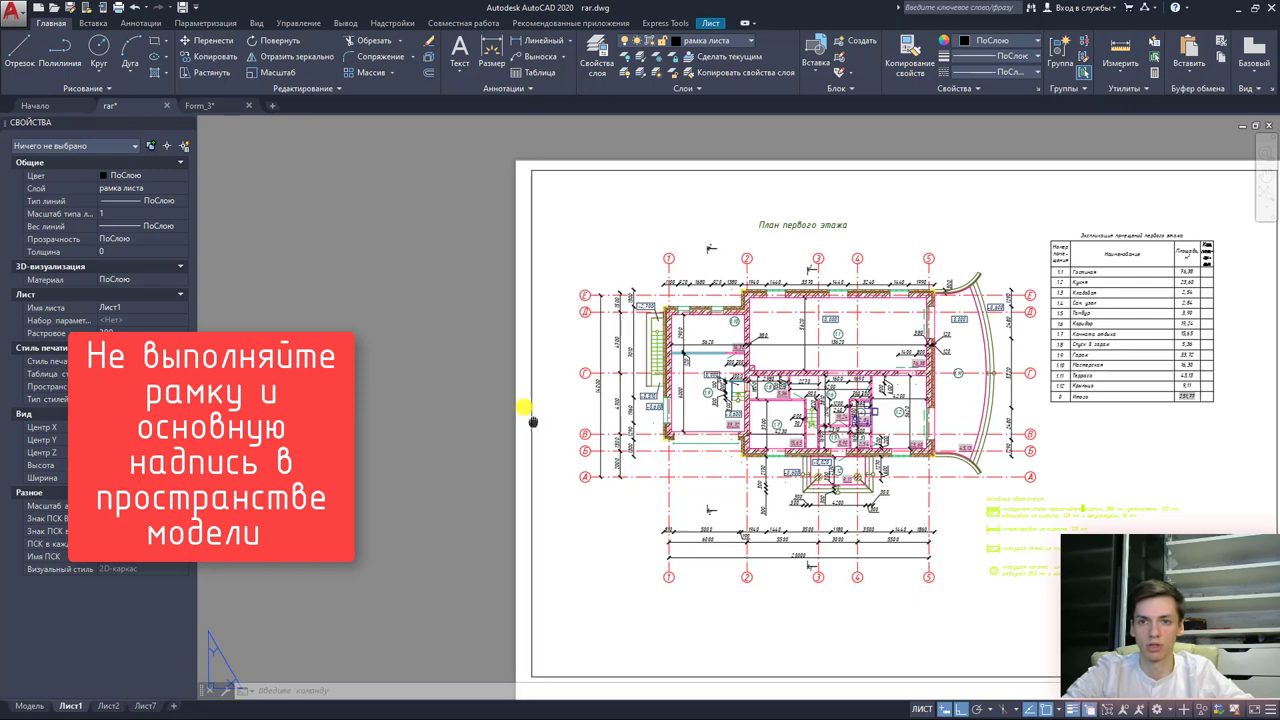
middle_click_drag(710, 588, 610, 430)
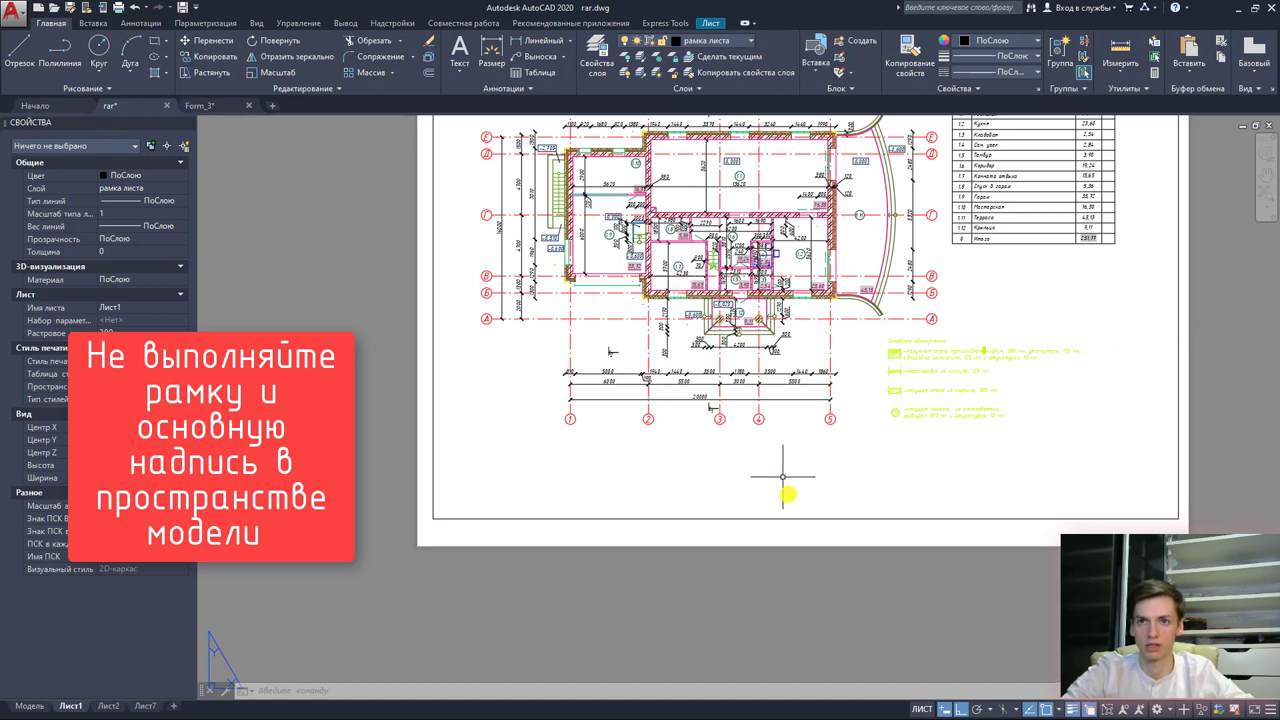
middle_click_drag(788, 547, 701, 584)
left_click_drag(603, 526, 723, 606)
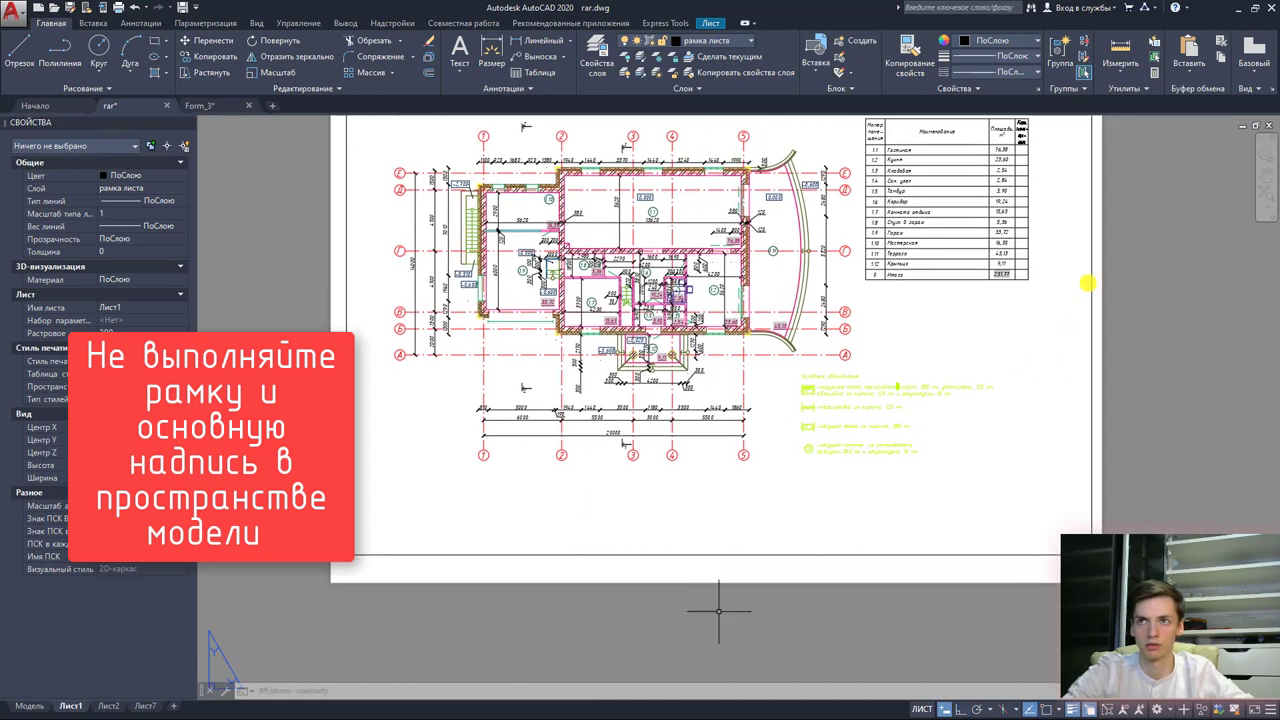
left_click_drag(1071, 251, 1157, 334)
middle_click_drag(1071, 246, 1090, 491)
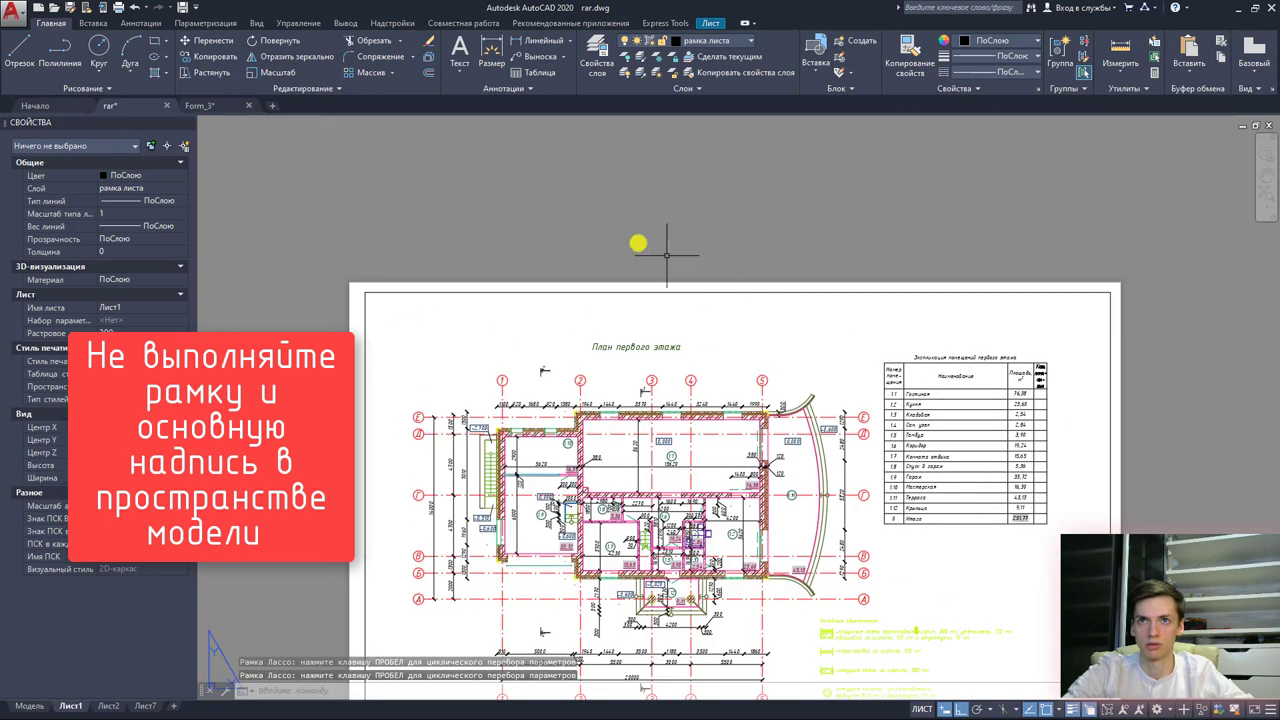
left_click_drag(612, 231, 763, 314)
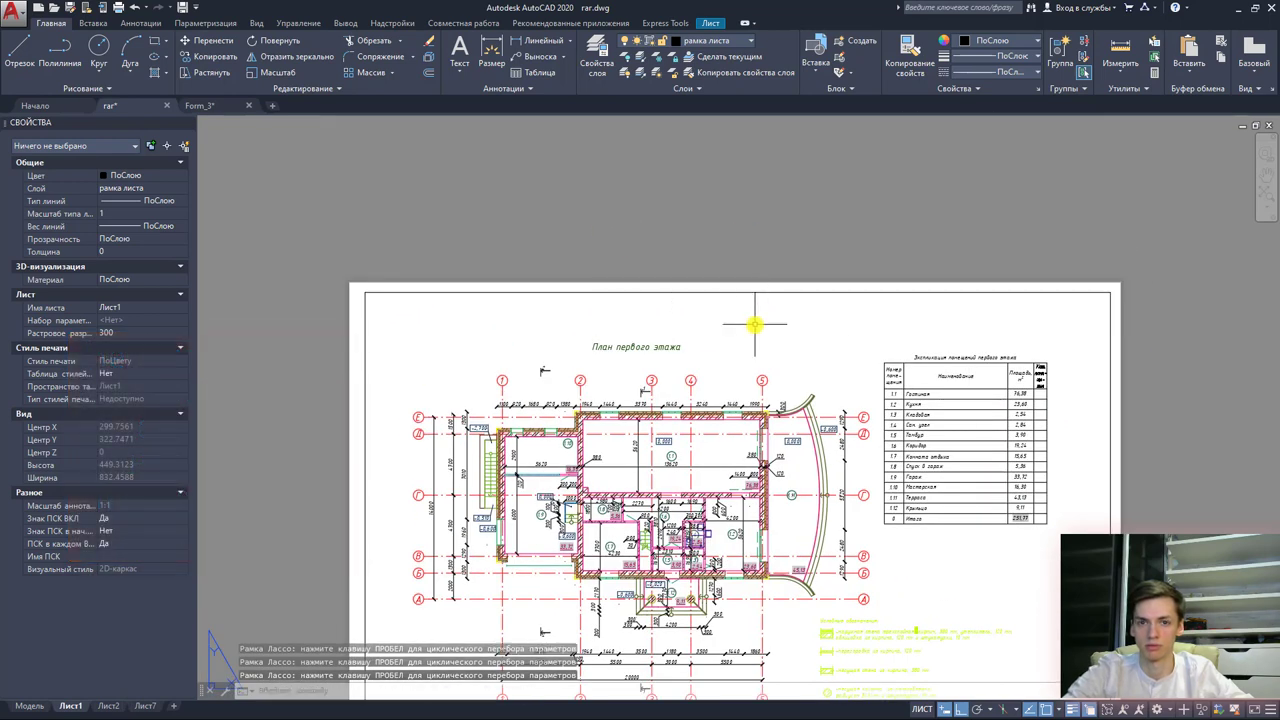
scroll(734, 289, "down", 2)
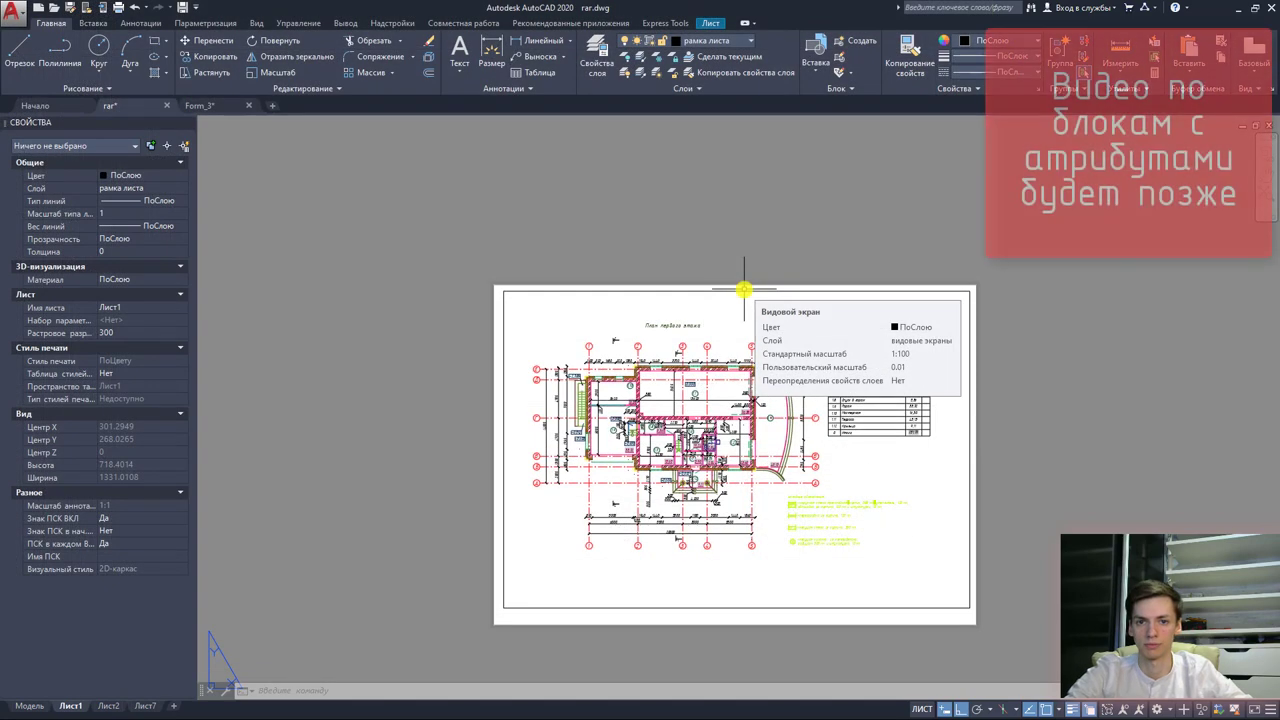
Step: Copy the Form_3 title block and paste it at the lower right of the Лист1 sheet
left_click(210, 105)
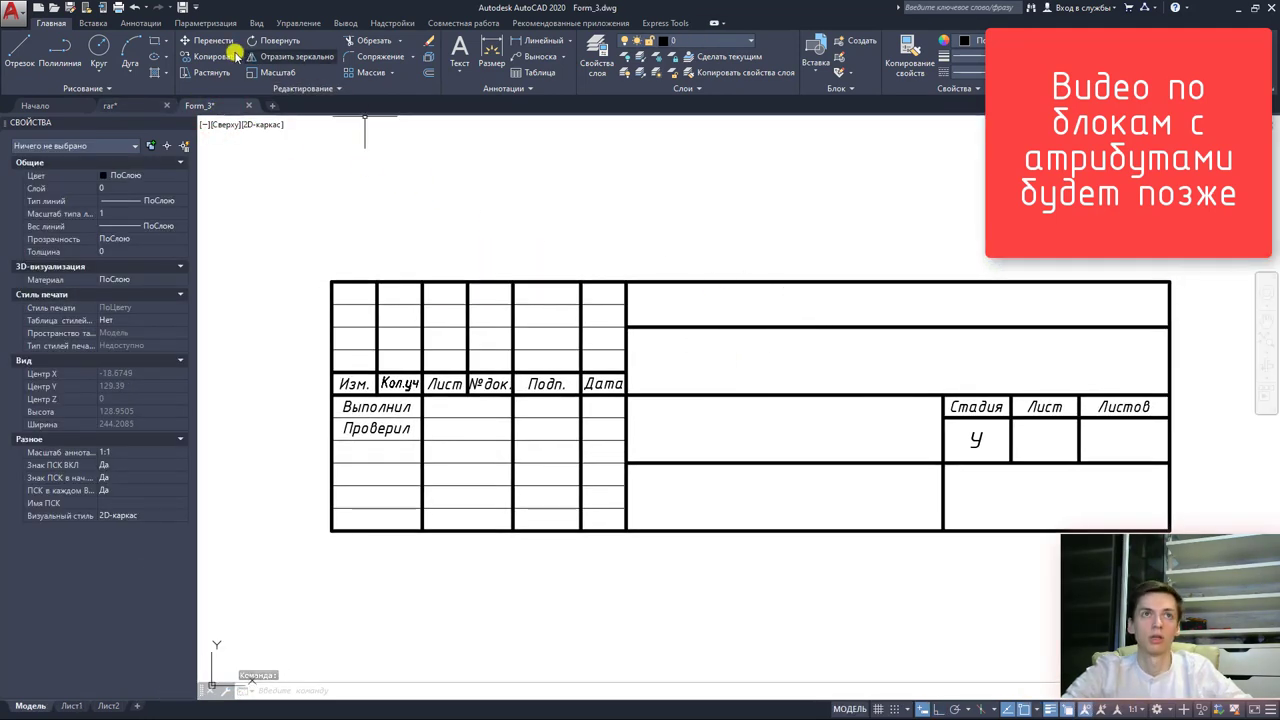
left_click(138, 107)
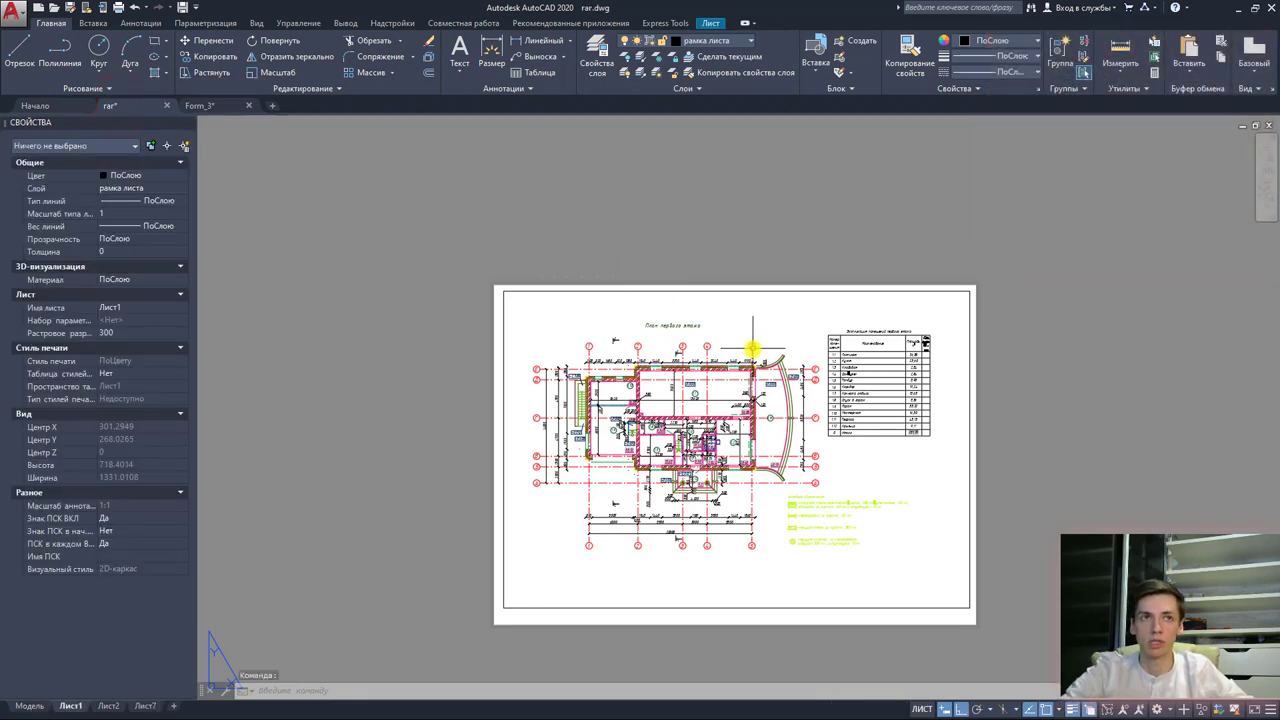
left_click(206, 105)
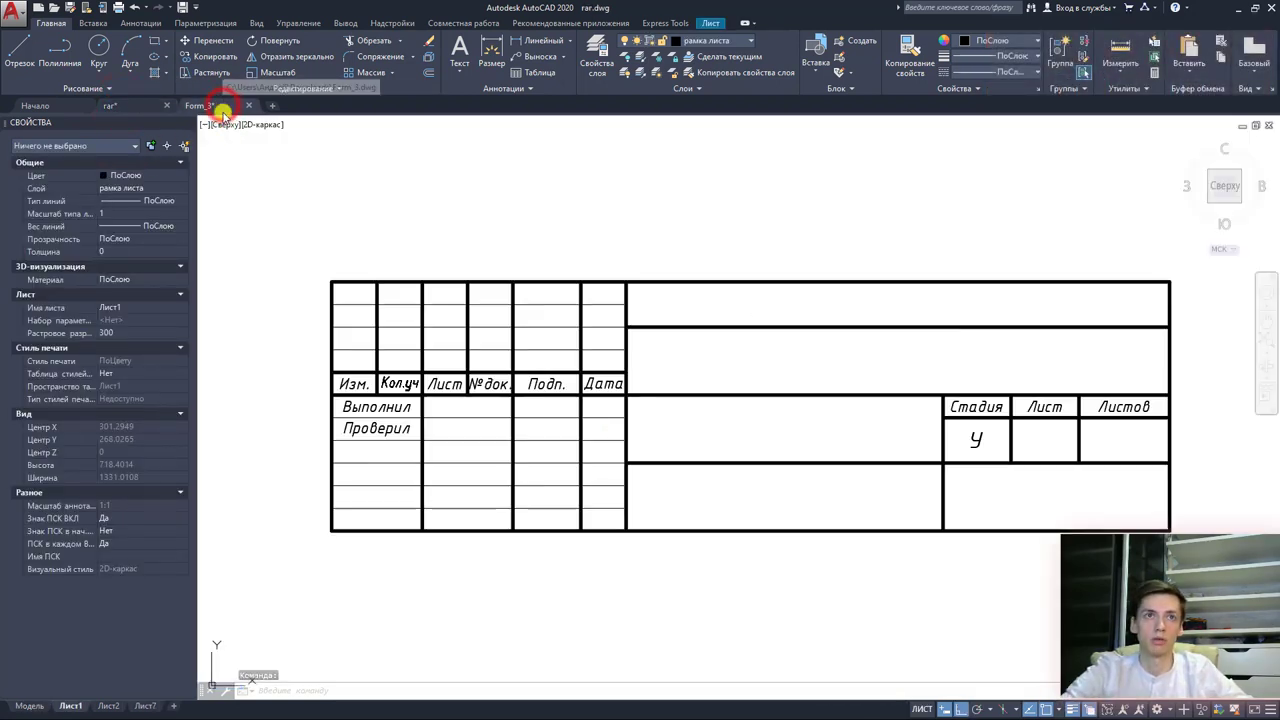
left_click(500, 551)
left_click(329, 257)
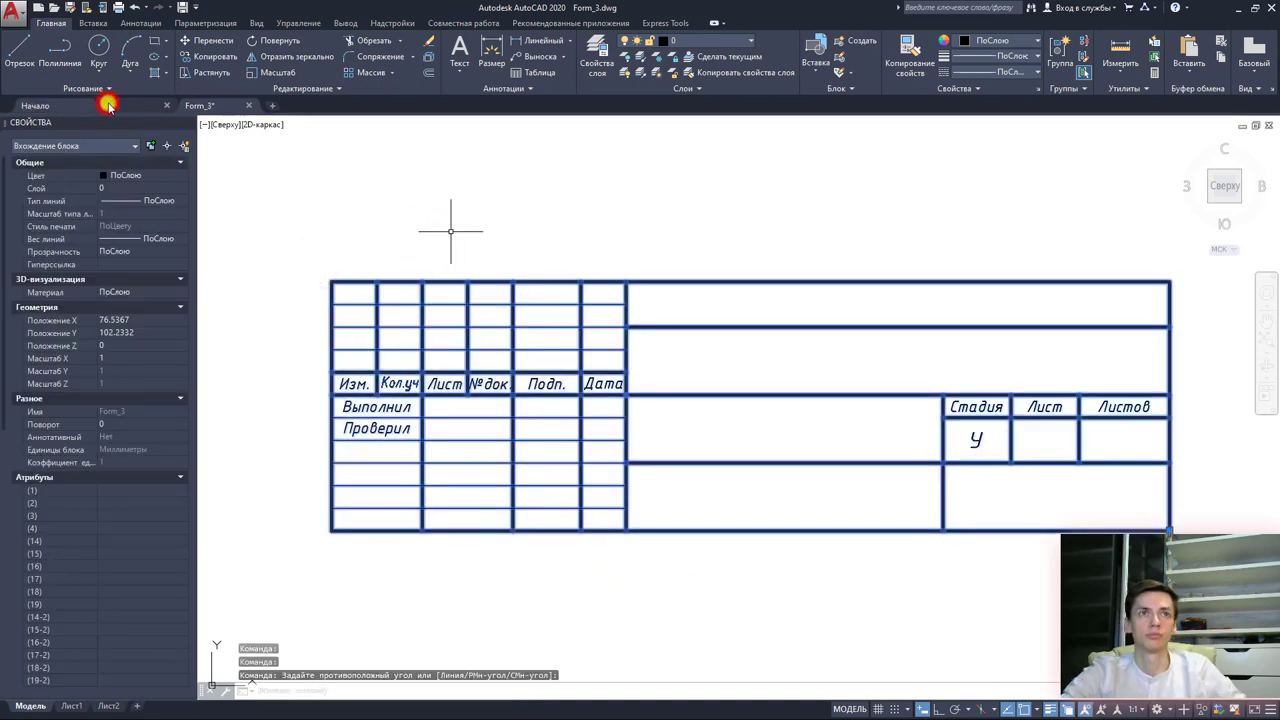
left_click(140, 106)
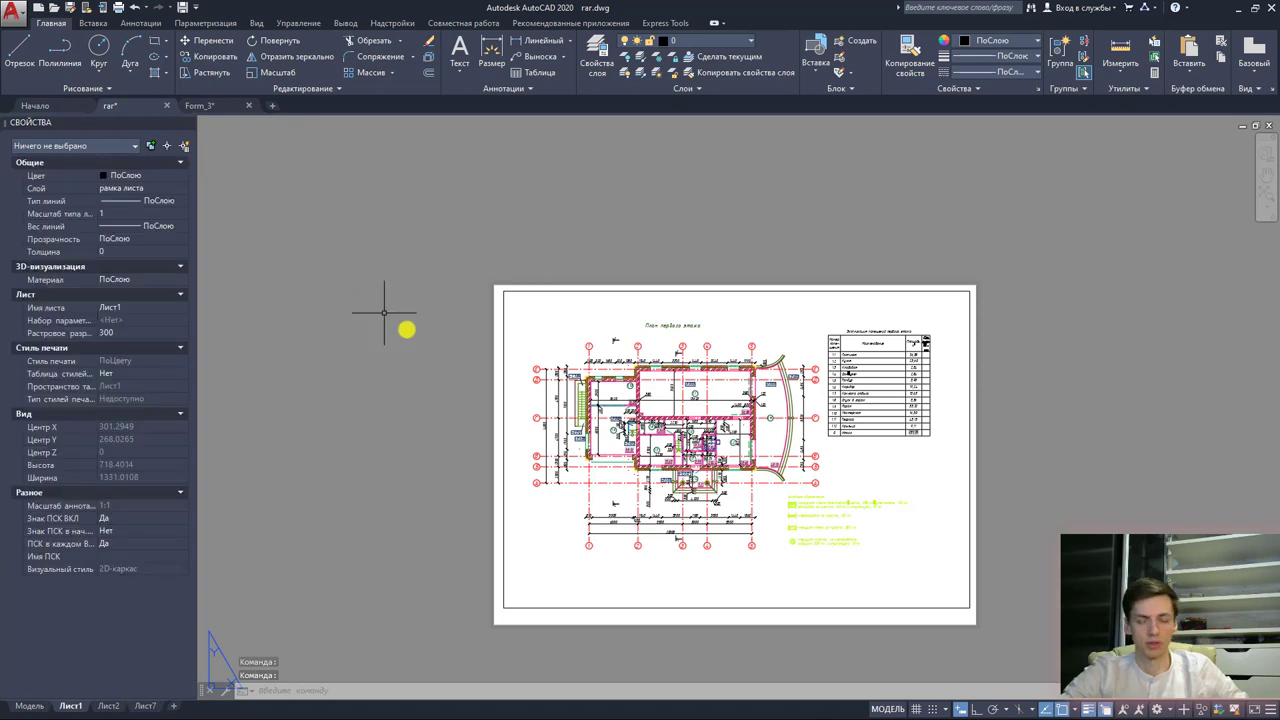
key("ctrl+v")
left_click(920, 595)
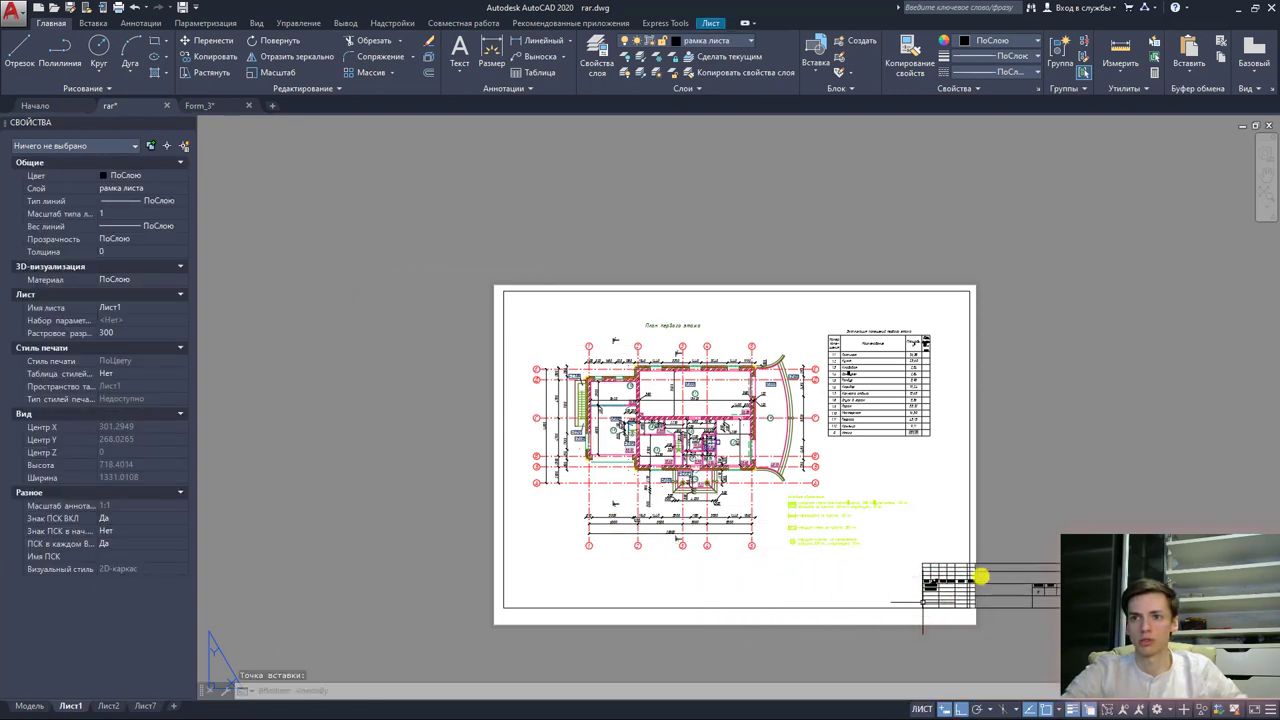
Step: Raise the viewport's bottom edge above the pasted title block
left_click(831, 607)
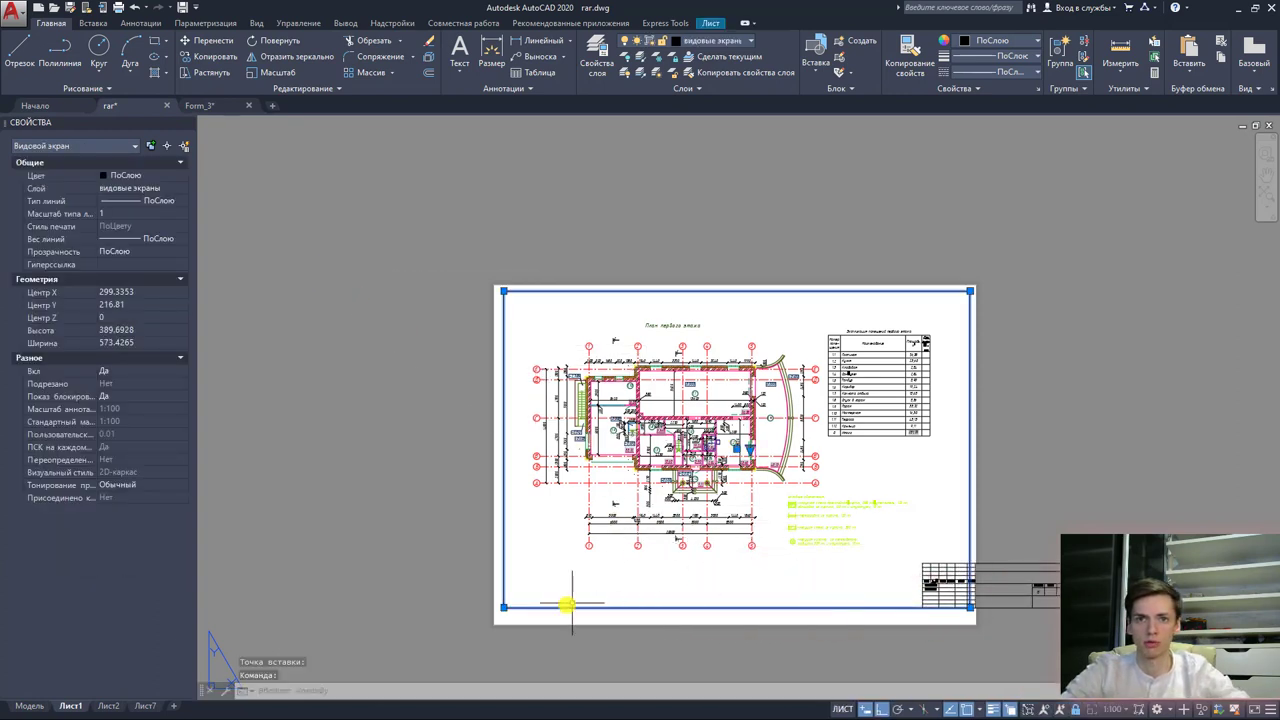
left_click(505, 607)
left_click(508, 558)
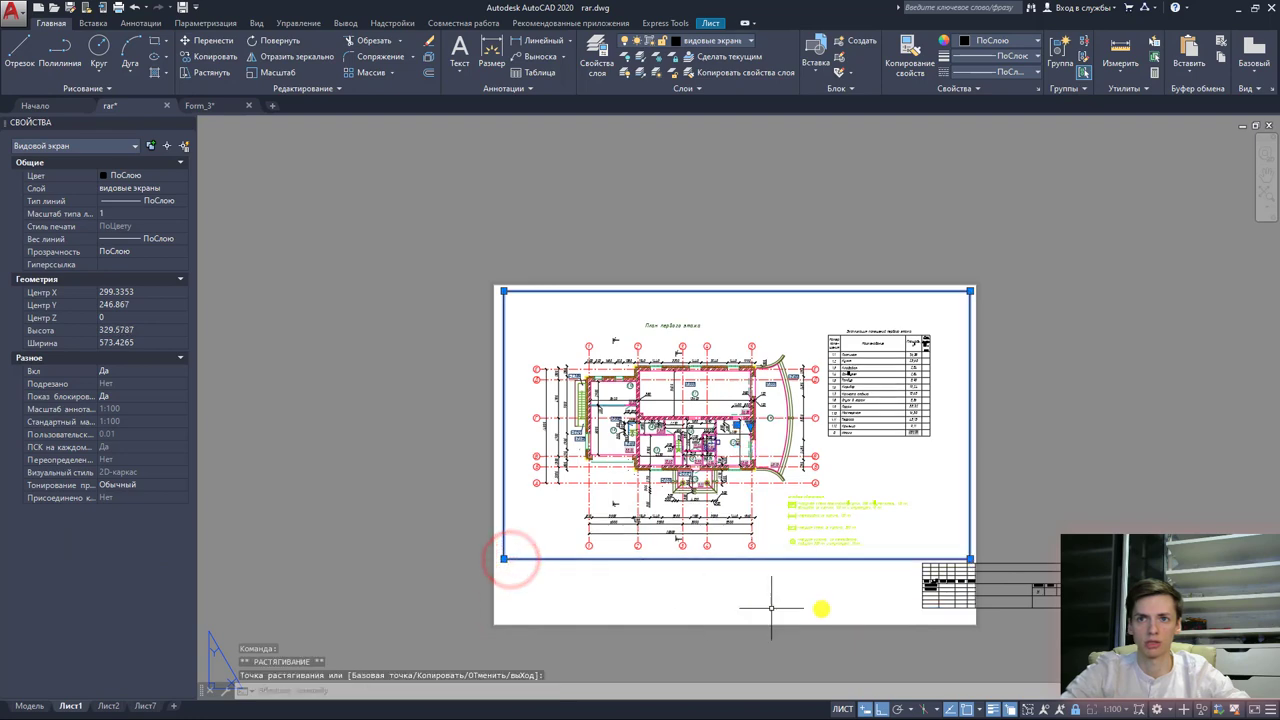
scroll(1005, 590, "up", 5)
middle_click_drag(1014, 591, 970, 511)
key("Escape")
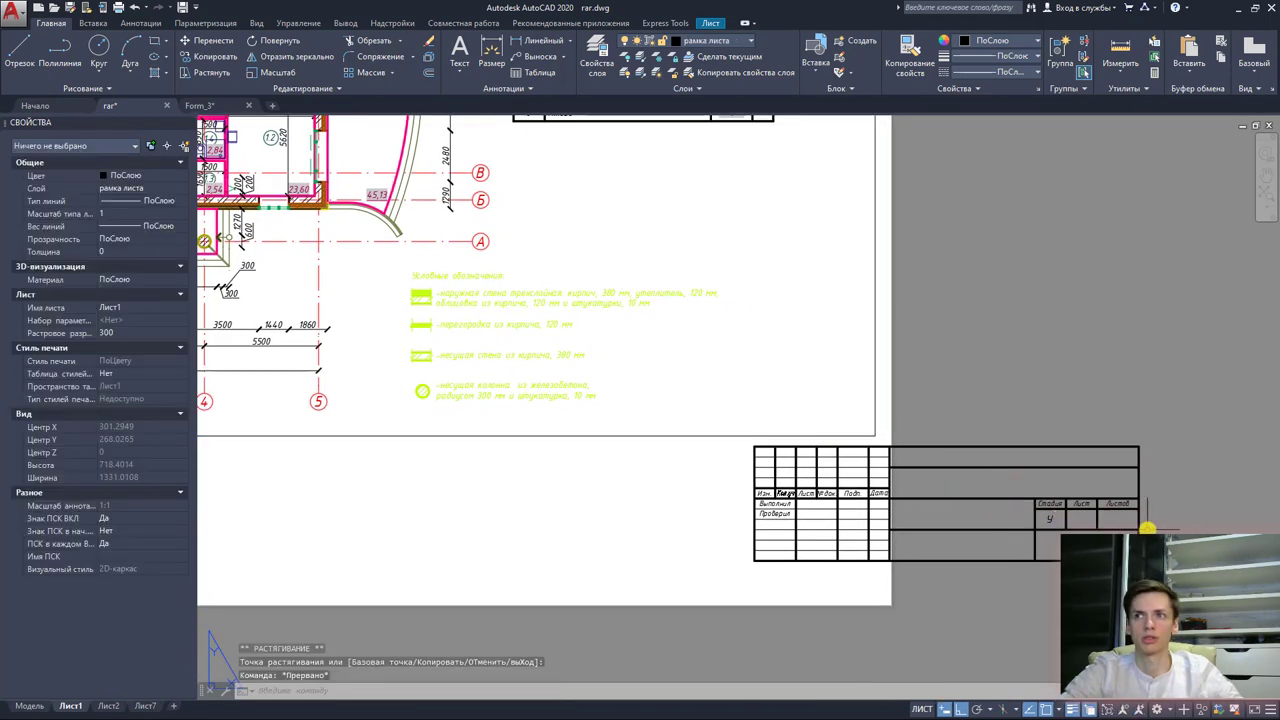
left_click(1078, 500)
key("Escape")
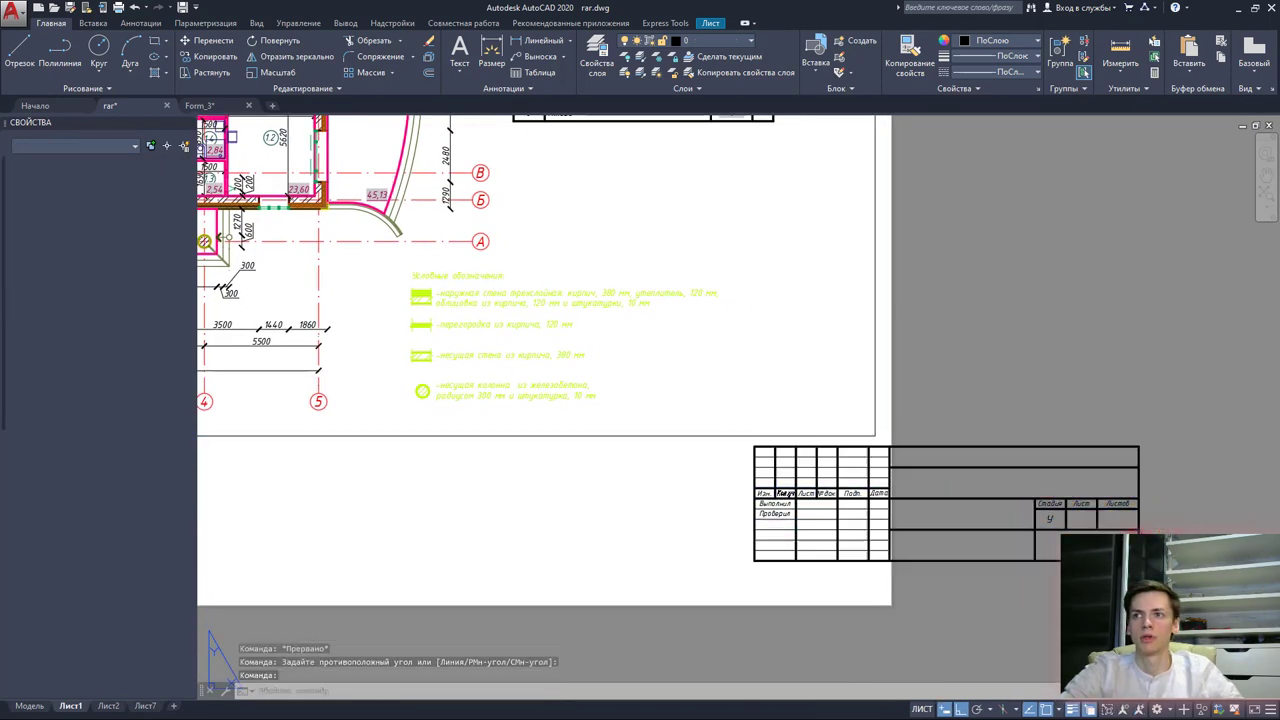
key("Escape")
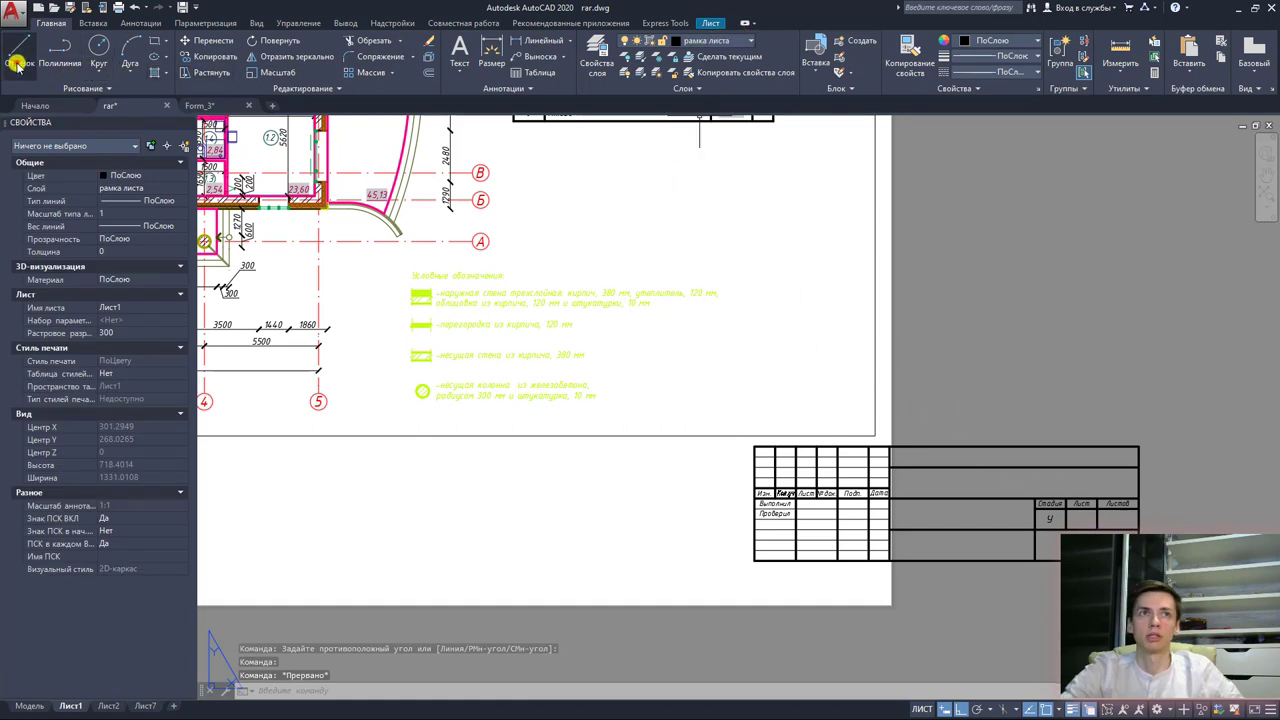
Step: Review the Лист1 layout's page setup and close it
left_click(19, 50)
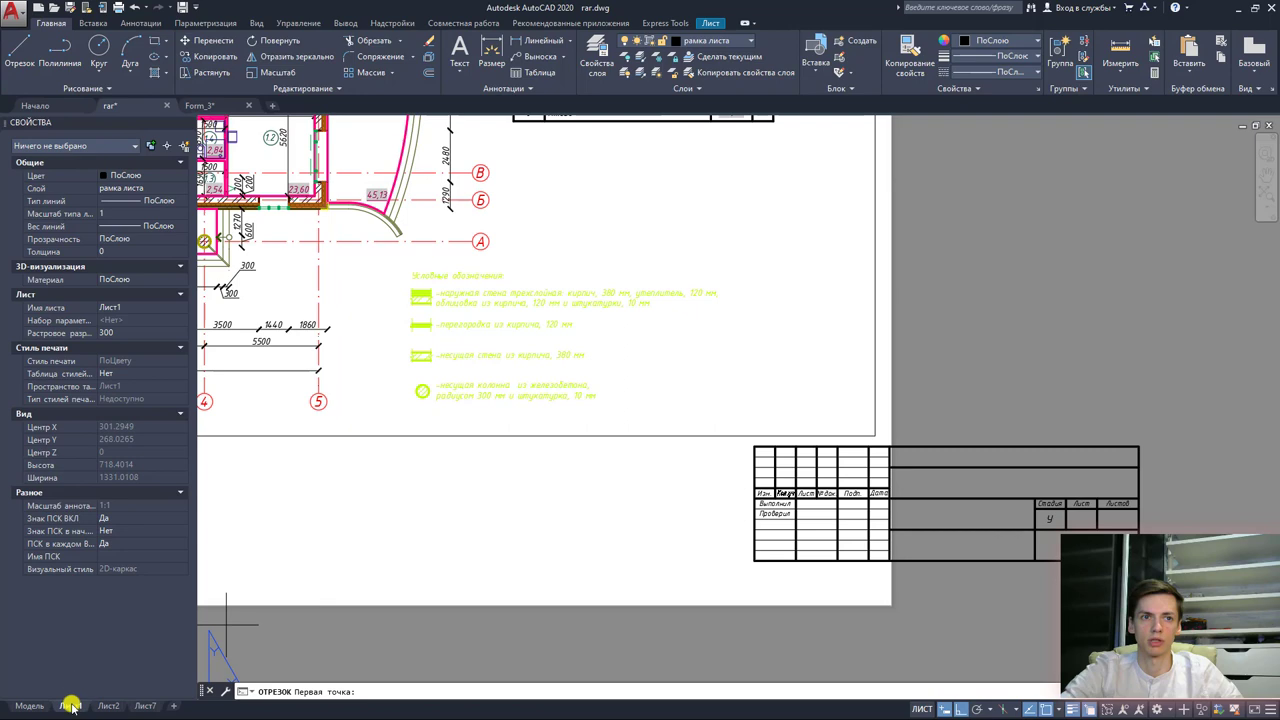
right_click(71, 706)
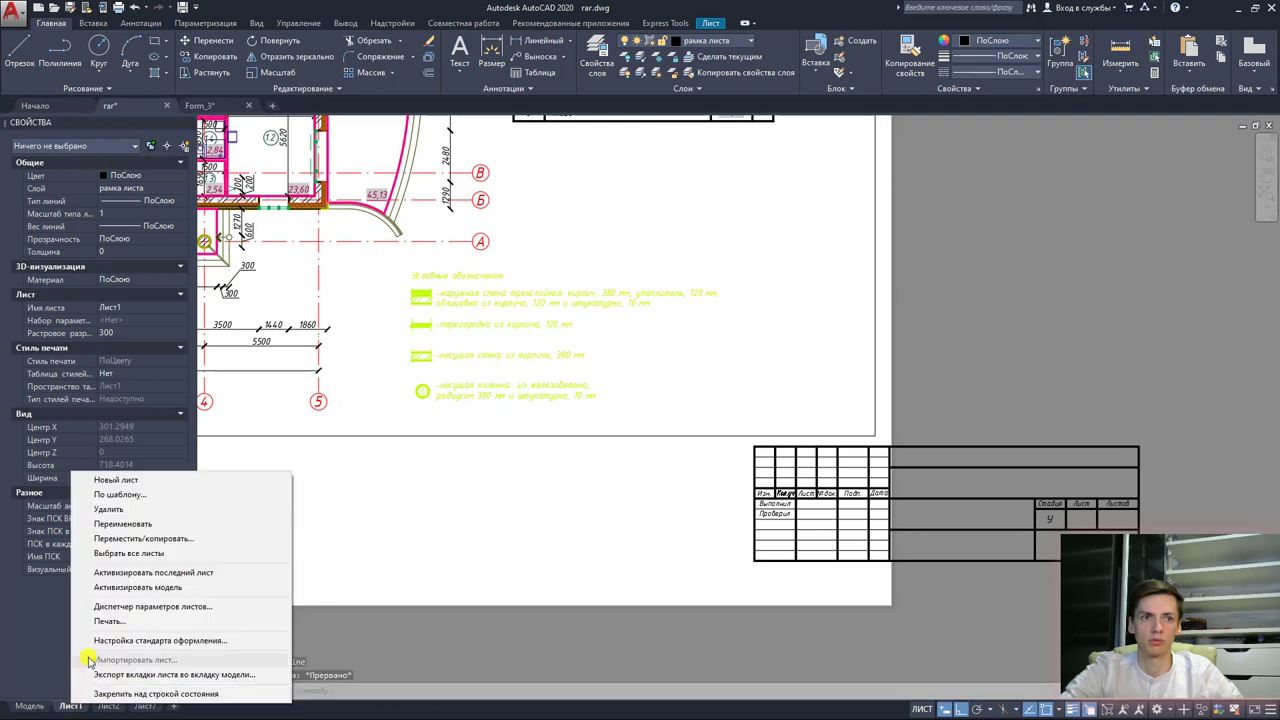
left_click(151, 607)
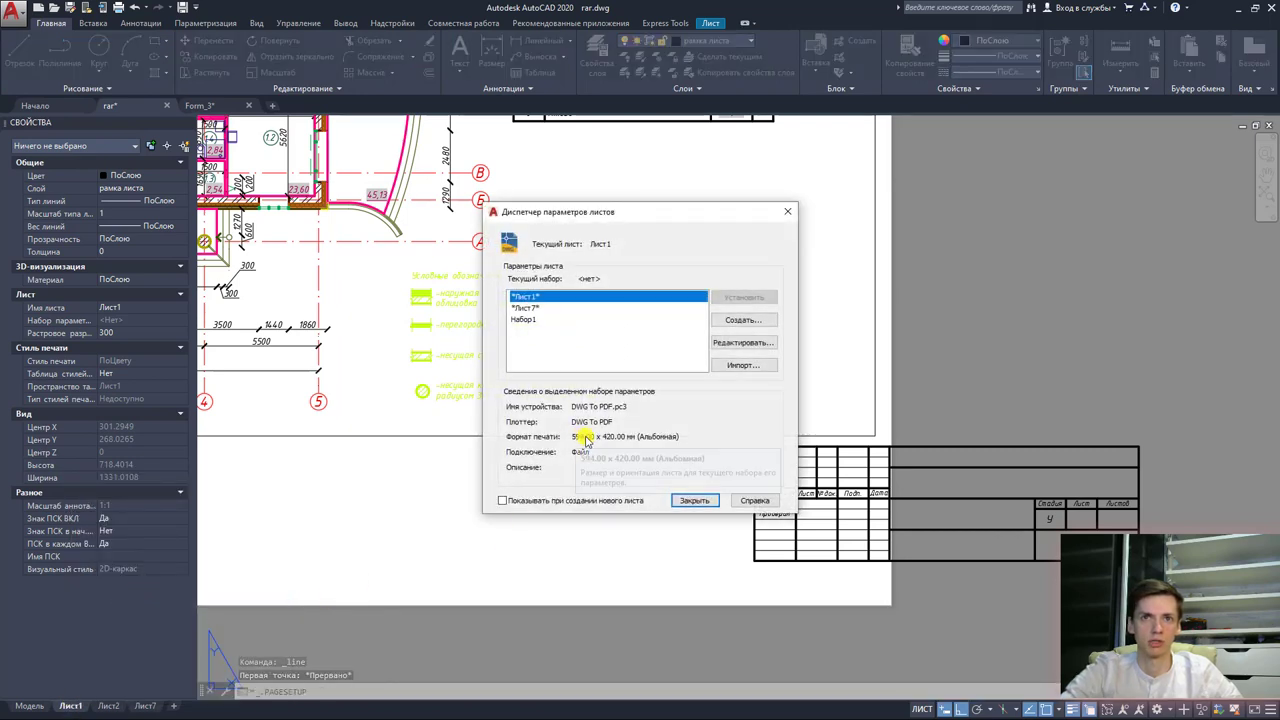
left_click(694, 499)
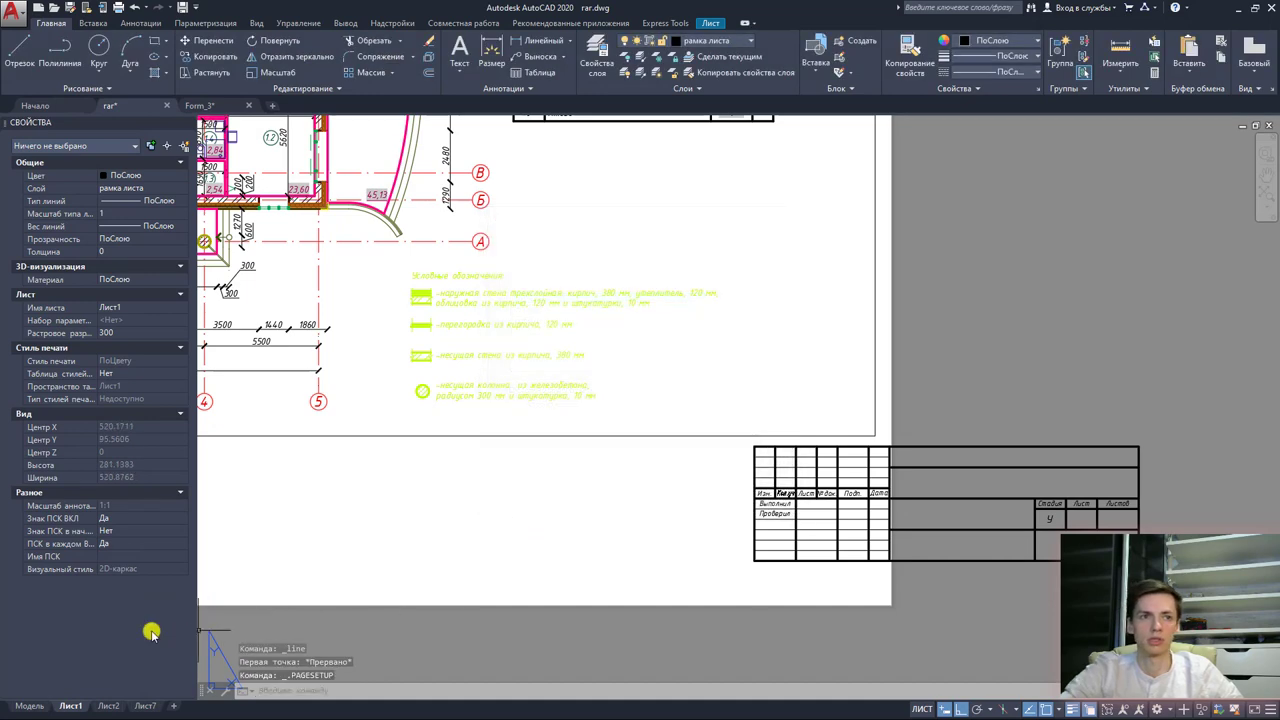
Step: Draw a 594 × 420 line rectangle: 420 up, 594 right, 420 down, then close the bottom
left_click(18, 50)
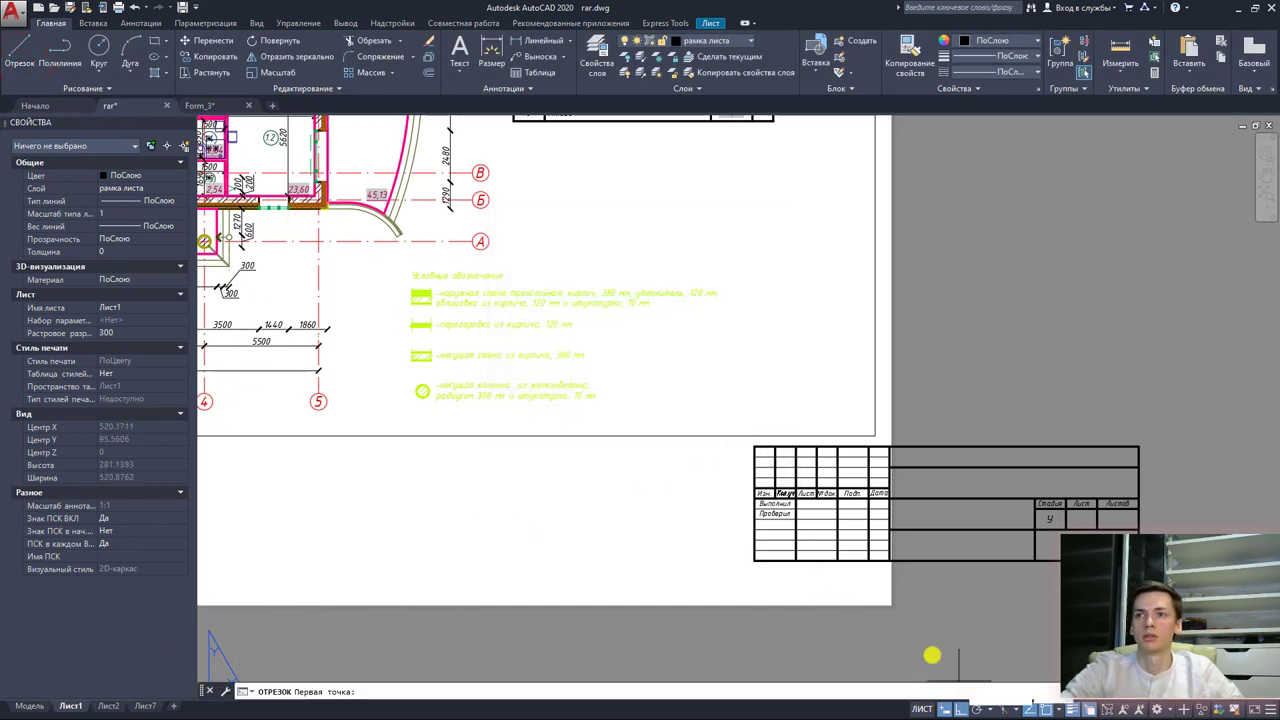
scroll(991, 555, "down", 2)
left_click(1036, 553)
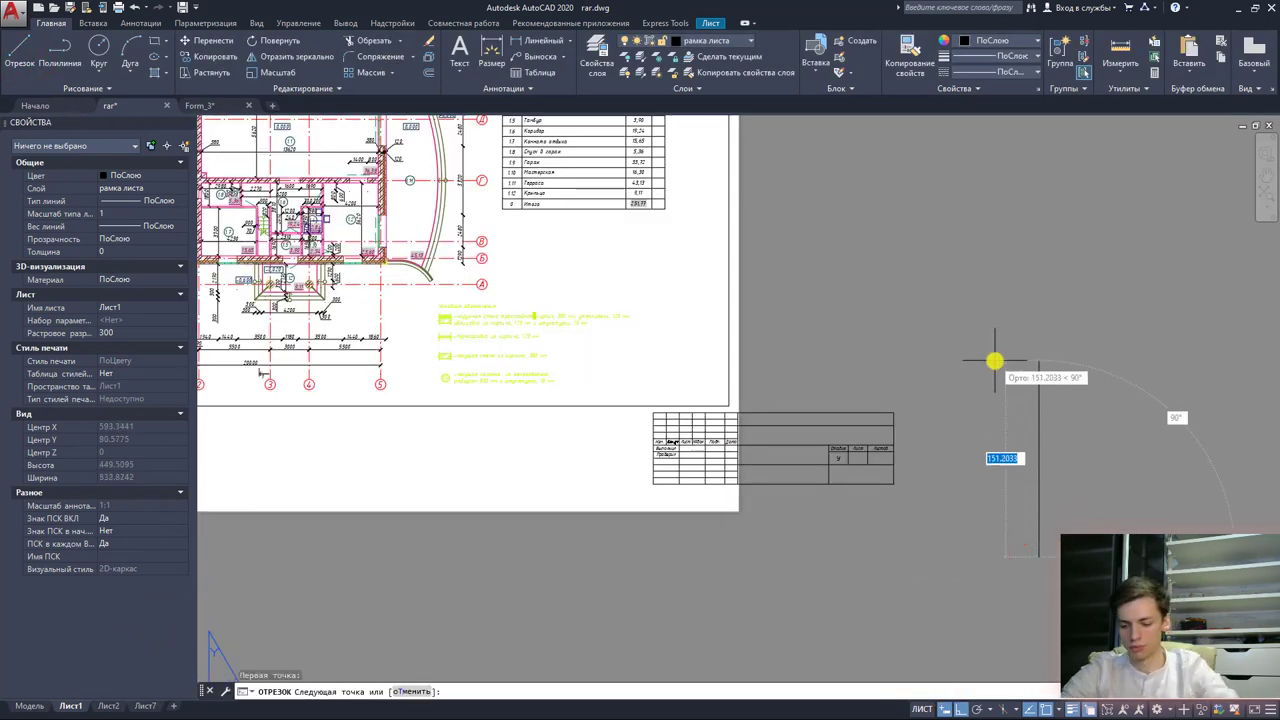
type("5")
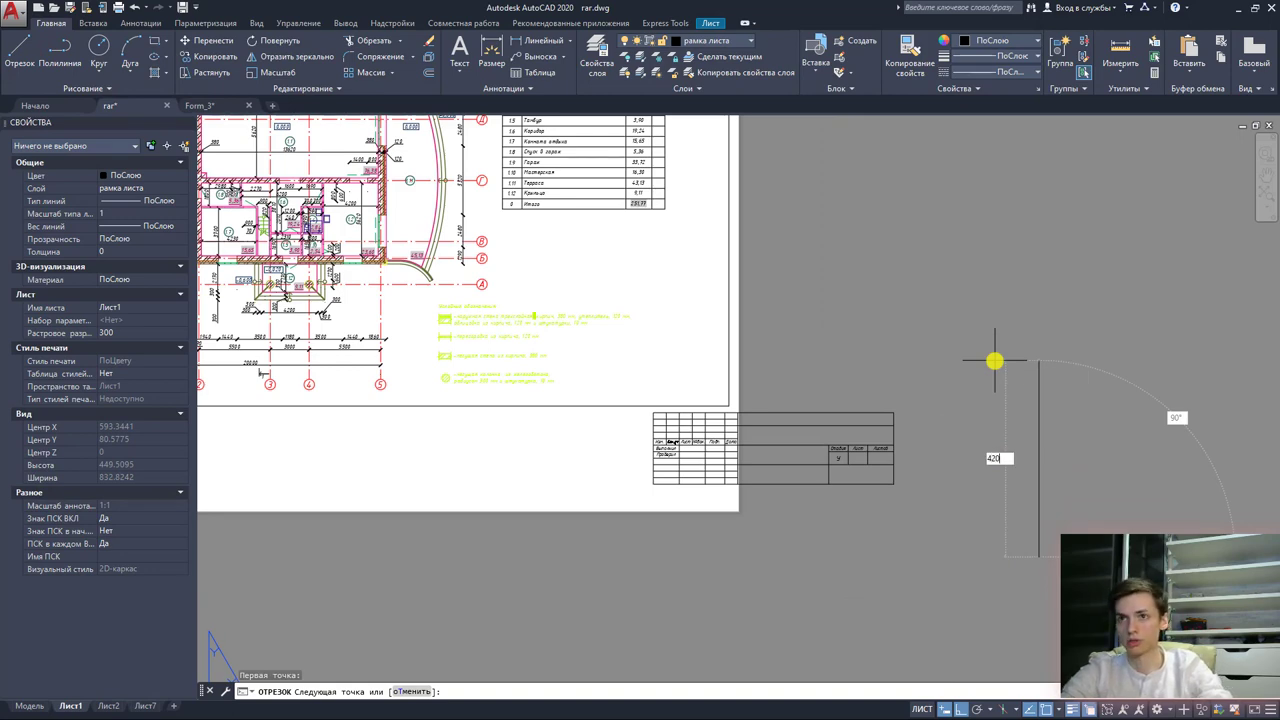
key("Return")
scroll(1051, 400, "down", 5)
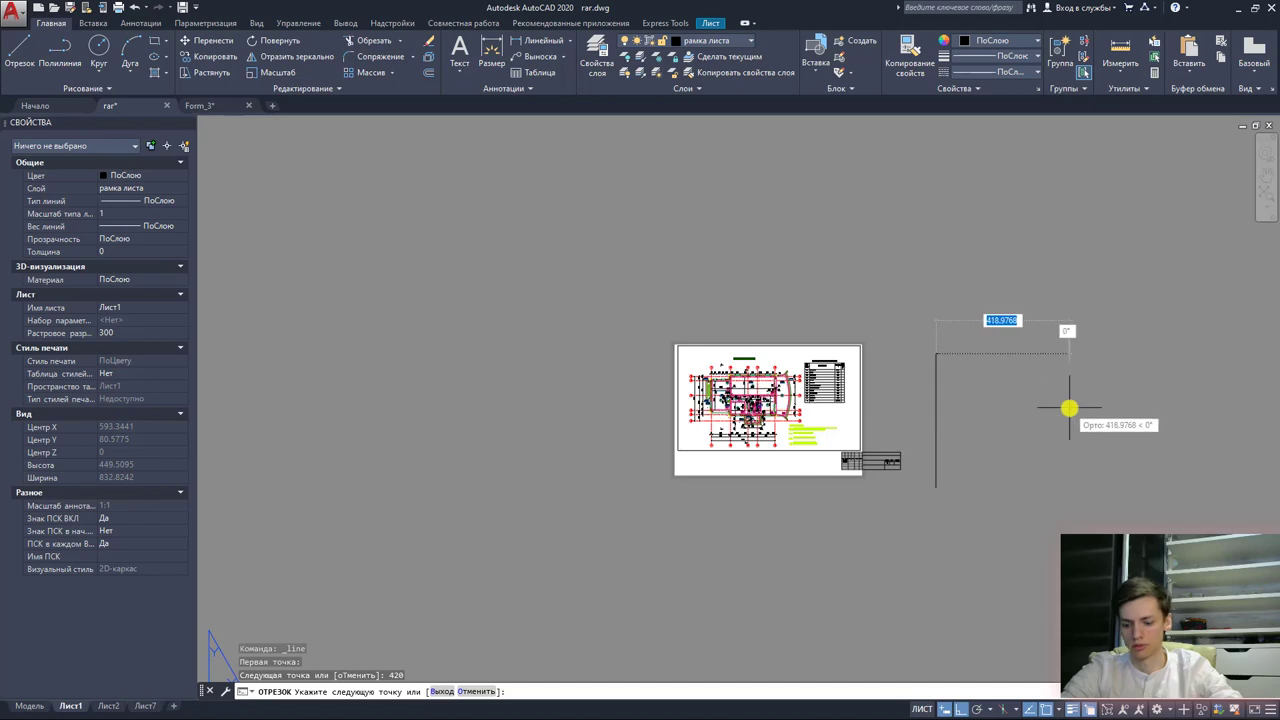
type("5")
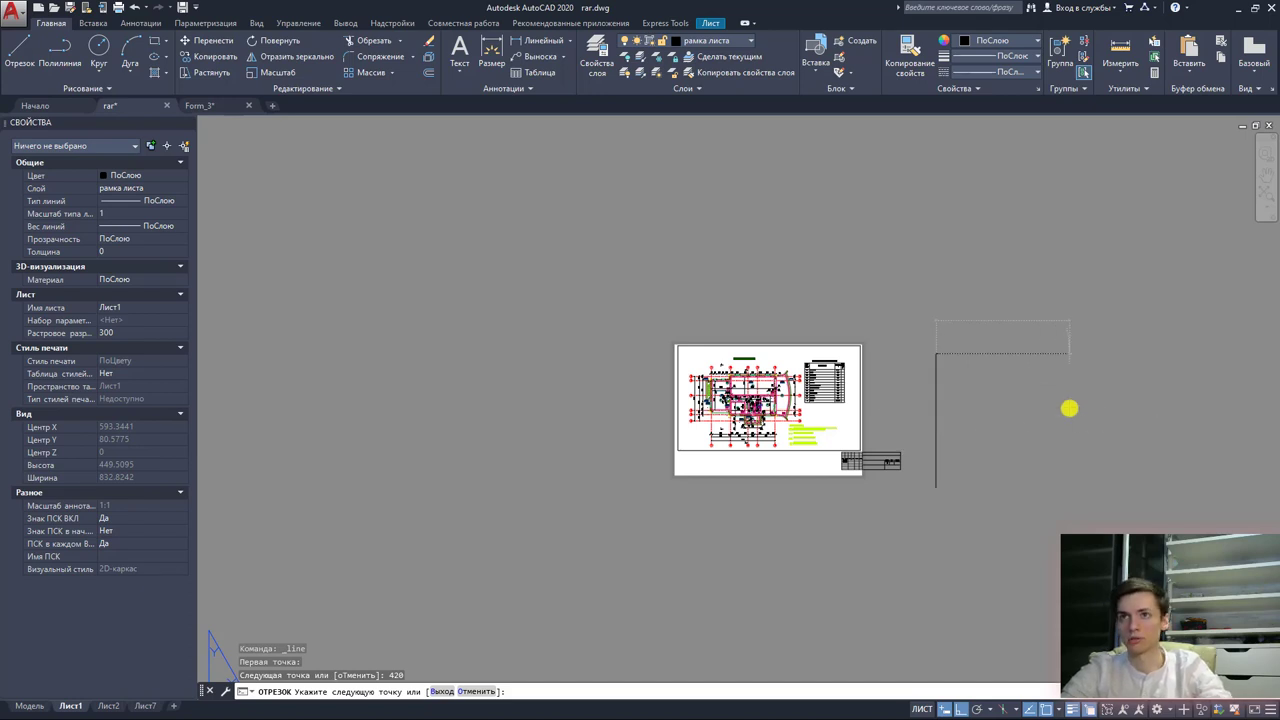
key("Return")
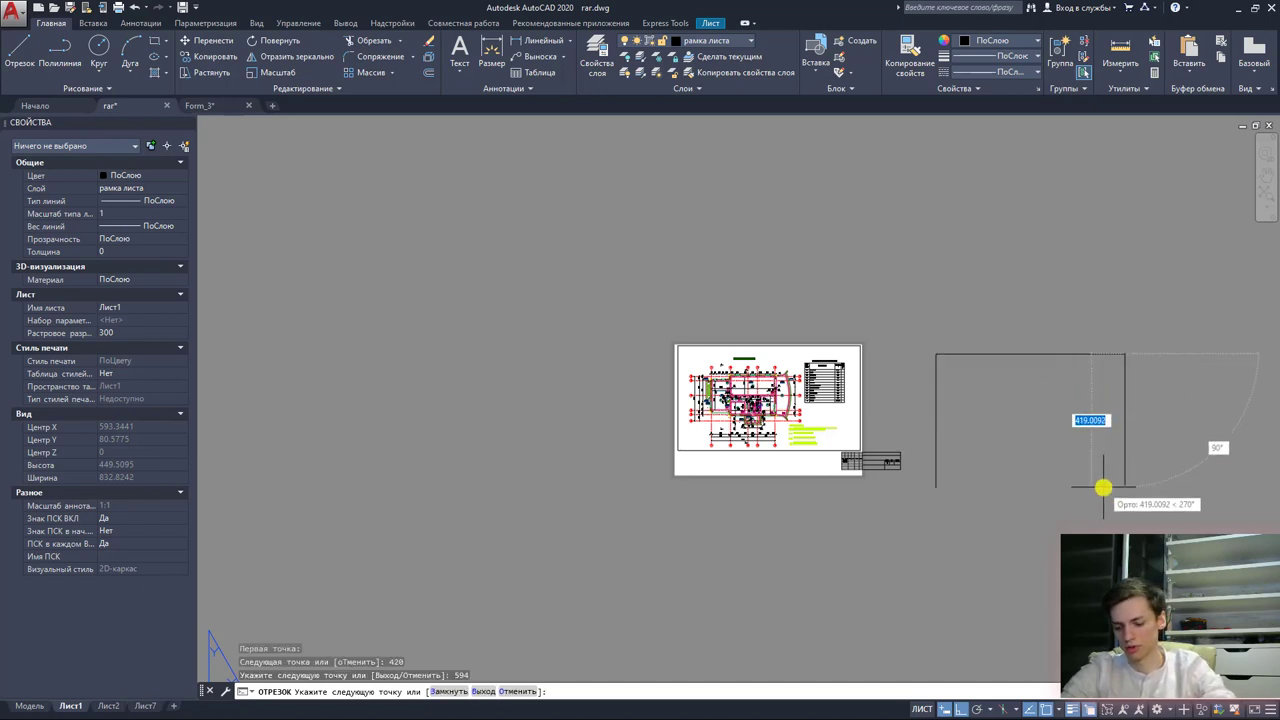
type("420")
key("Return")
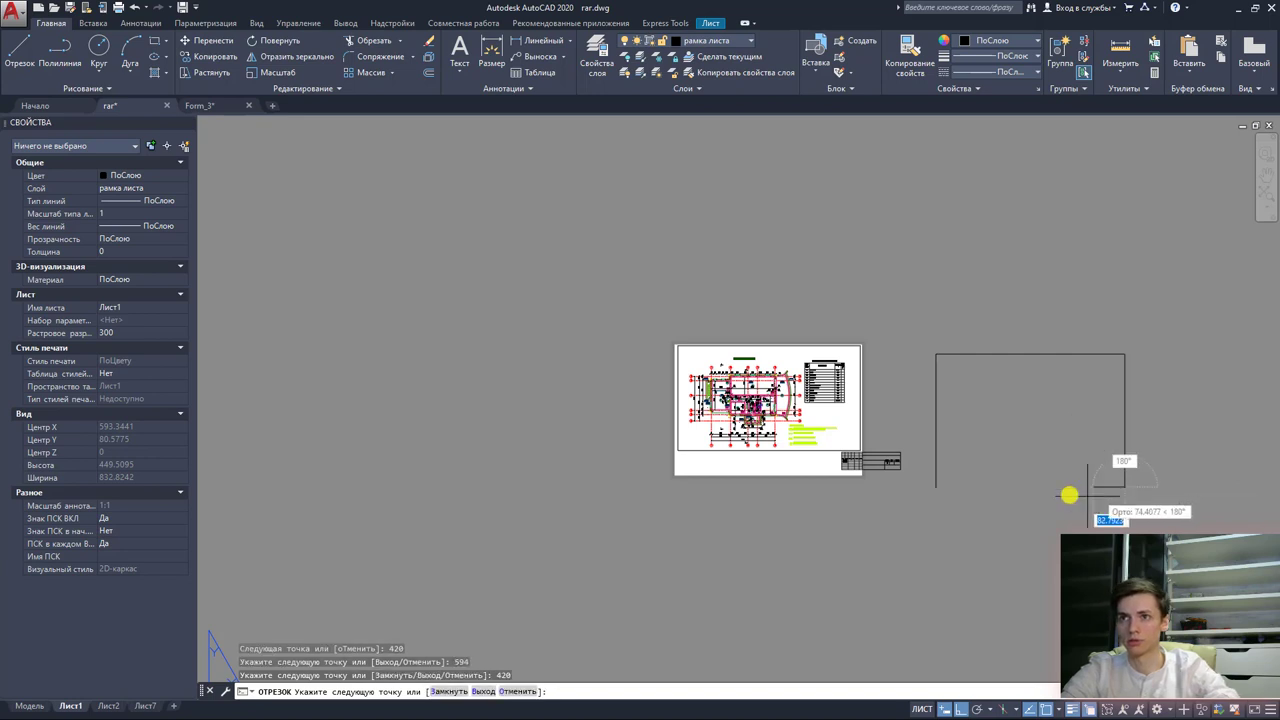
middle_click_drag(1100, 478, 957, 463)
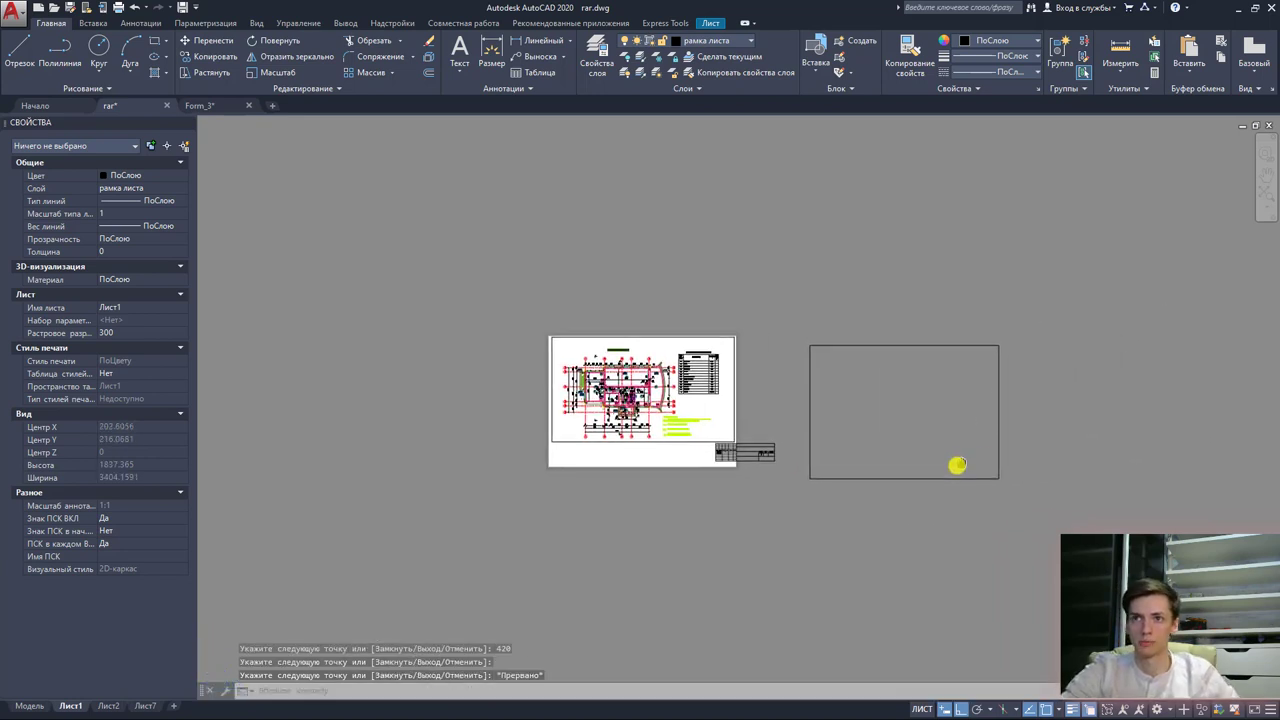
scroll(1023, 491, "up", 3)
scroll(1060, 457, "down", 2)
key("Return")
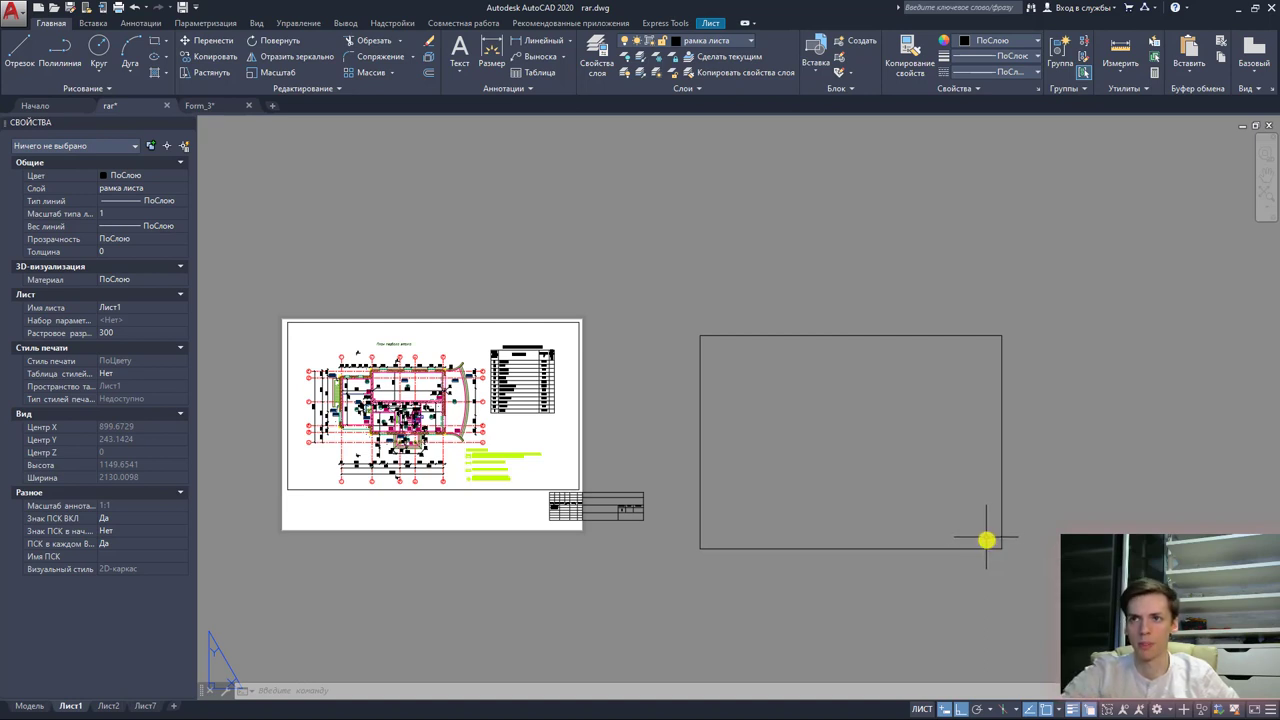
Step: Offset the frame's left line 20 units inward
left_click(1005, 560)
left_click(697, 303)
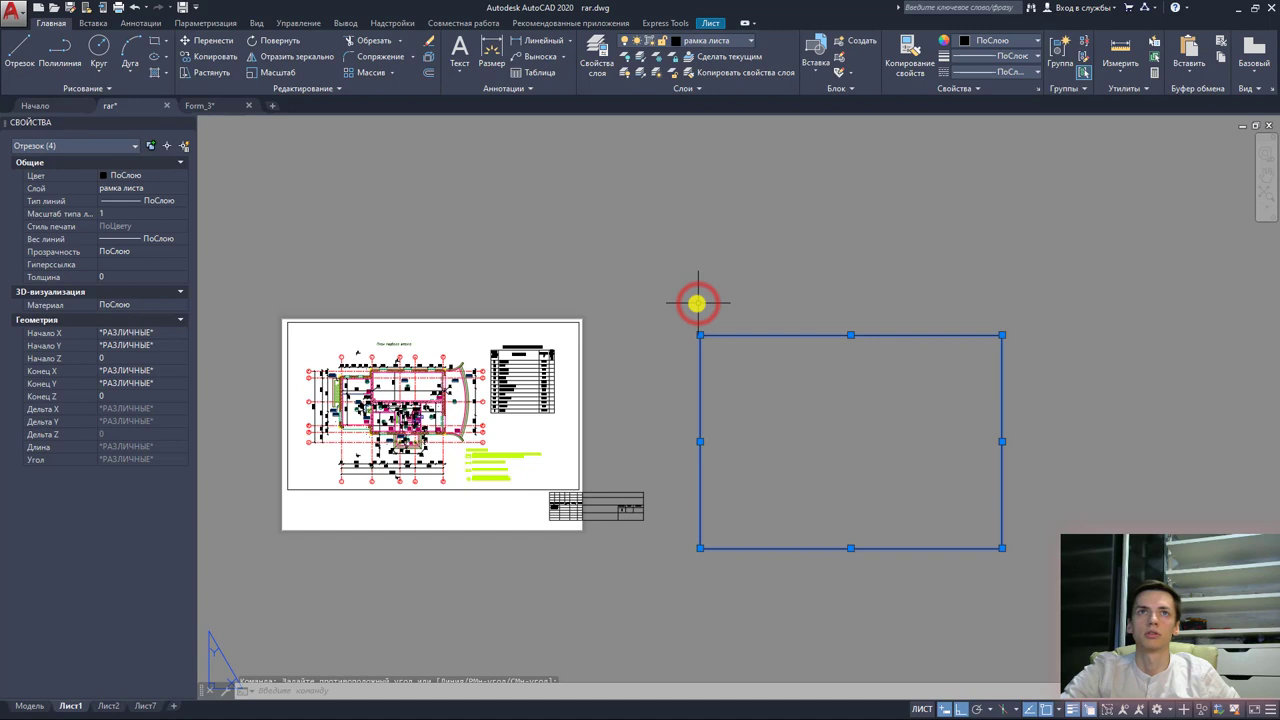
left_click(430, 72)
key("BackSpace")
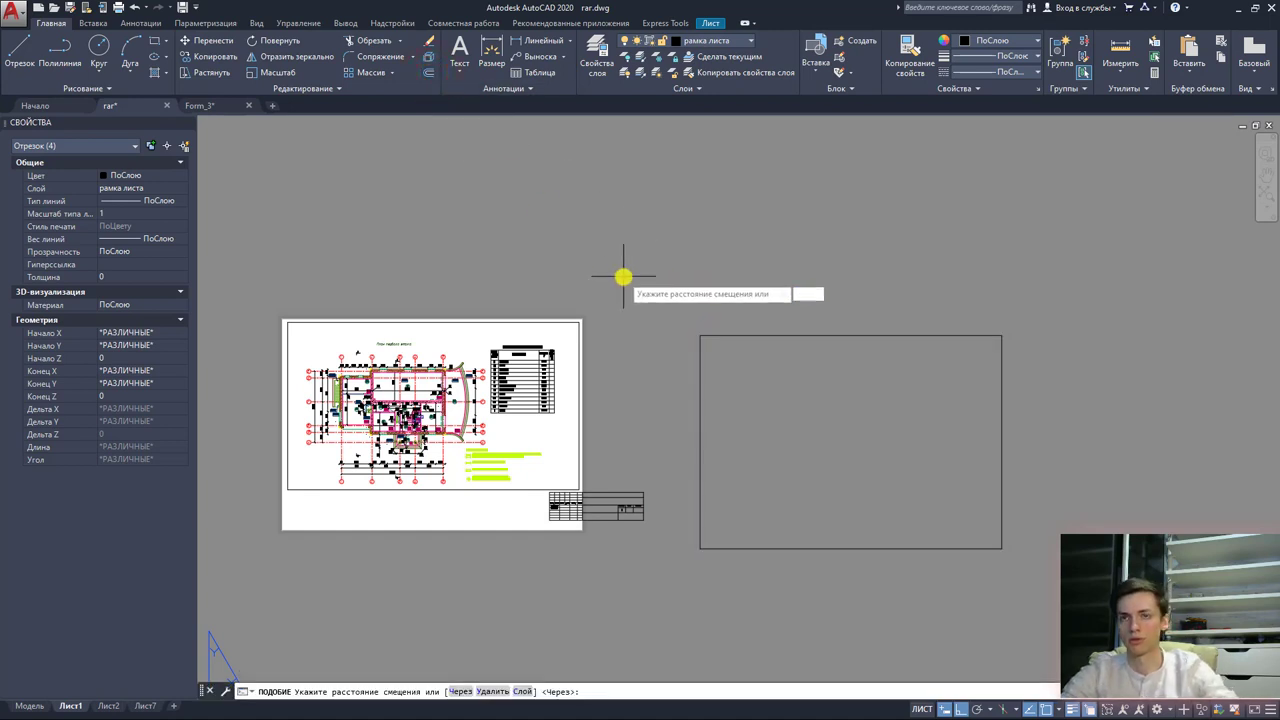
type("20")
key("Return")
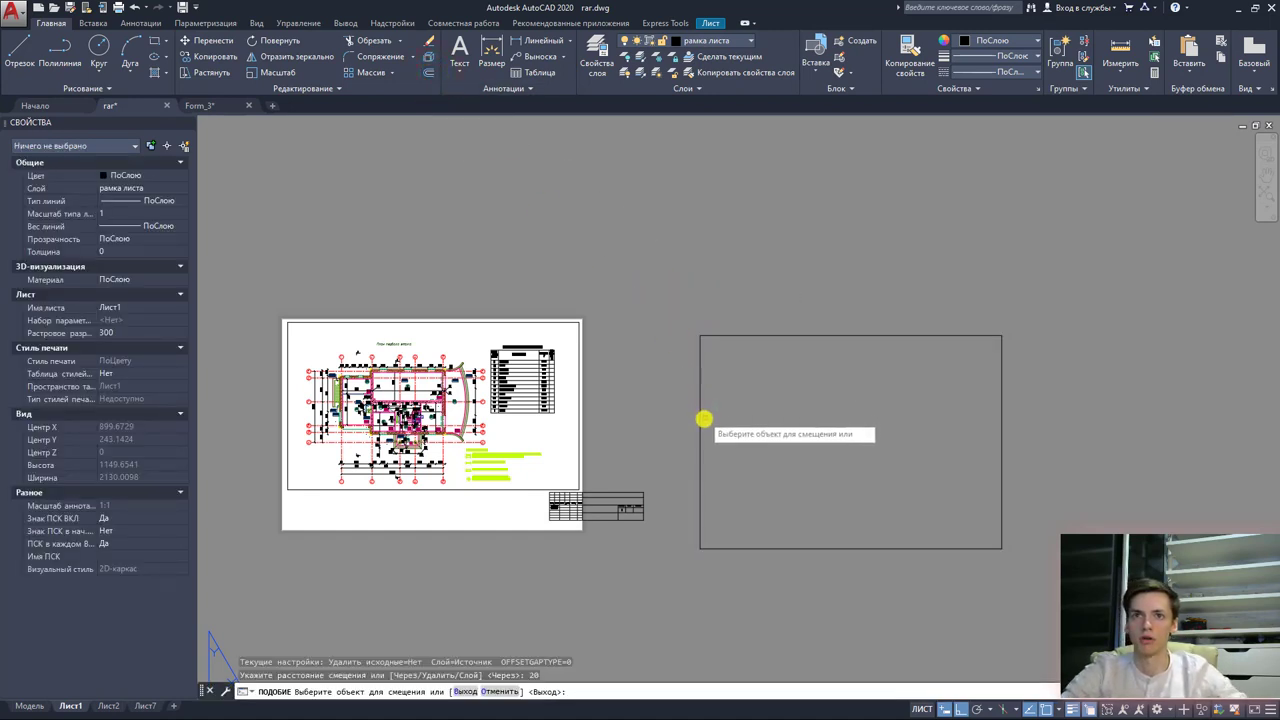
left_click(700, 422)
left_click(745, 430)
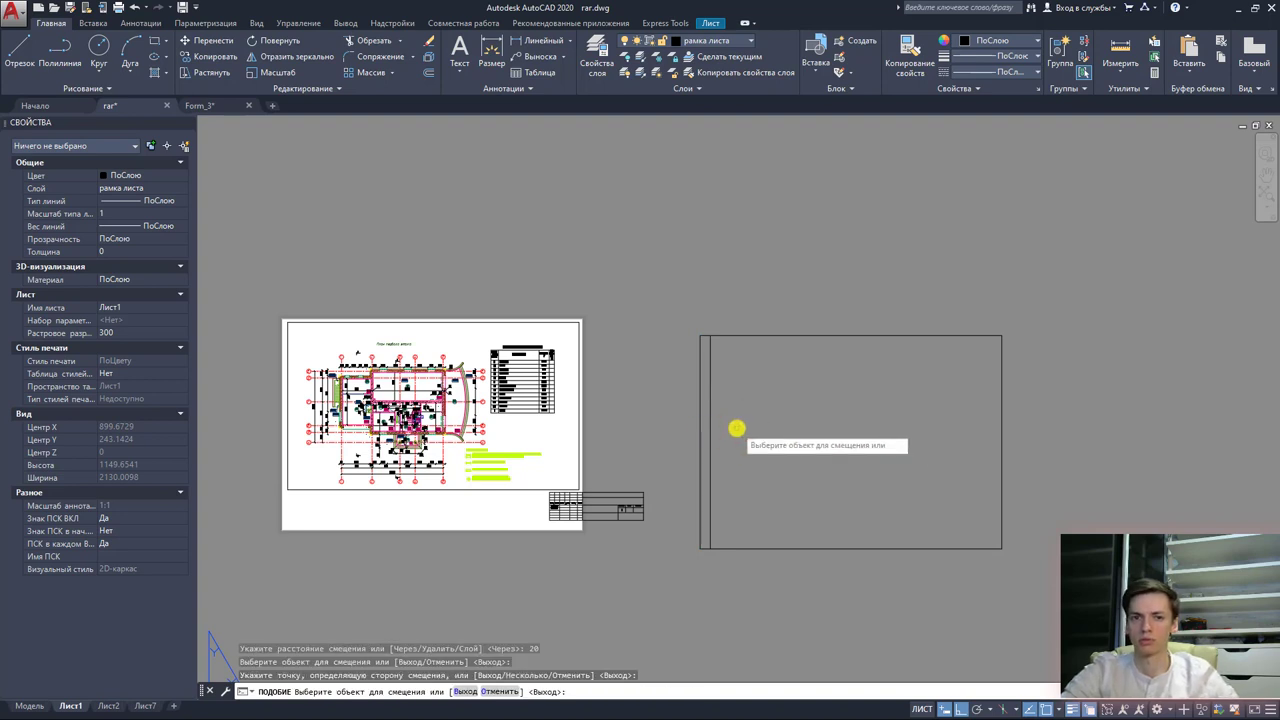
key("Escape")
mouse_move(740, 428)
middle_mouse_down()
mouse_move(654, 397)
mouse_move(660, 341)
middle_mouse_up()
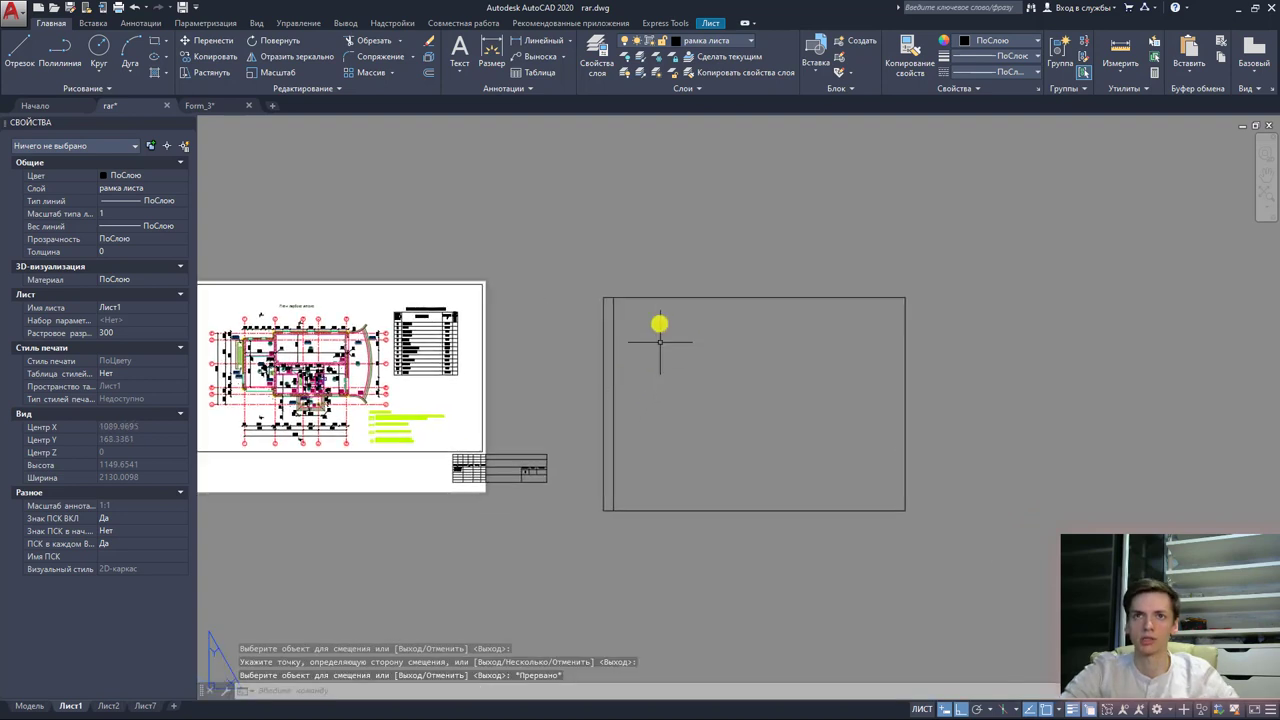
Step: Offset the frame's top and right lines 5 units inward
left_click(426, 78)
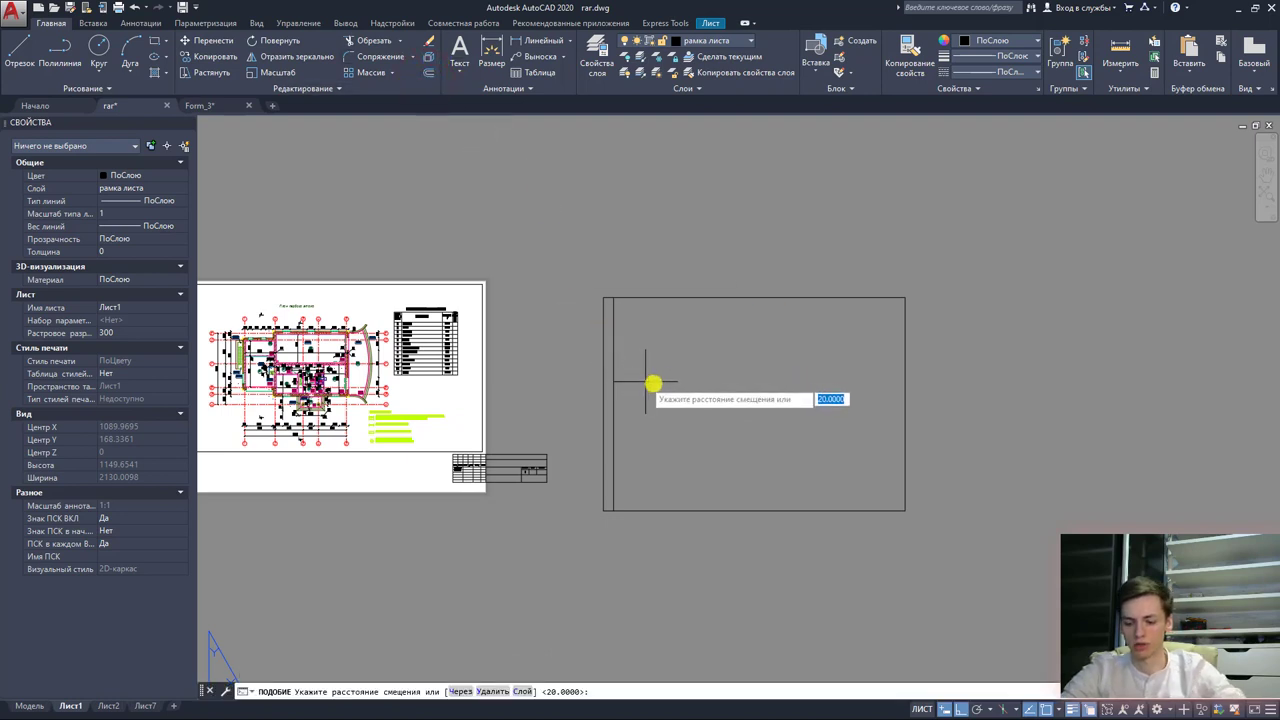
type("5")
key("Return")
left_click(686, 297)
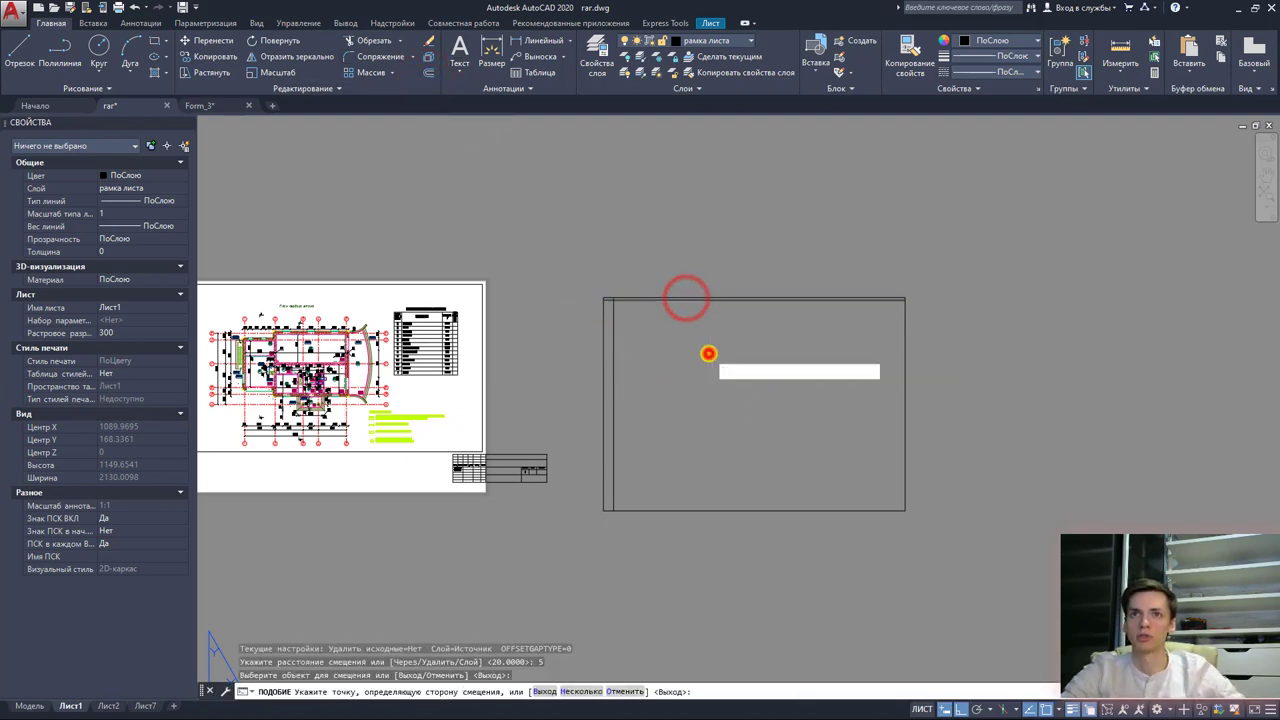
left_click(709, 351)
left_click(903, 364)
left_click(843, 369)
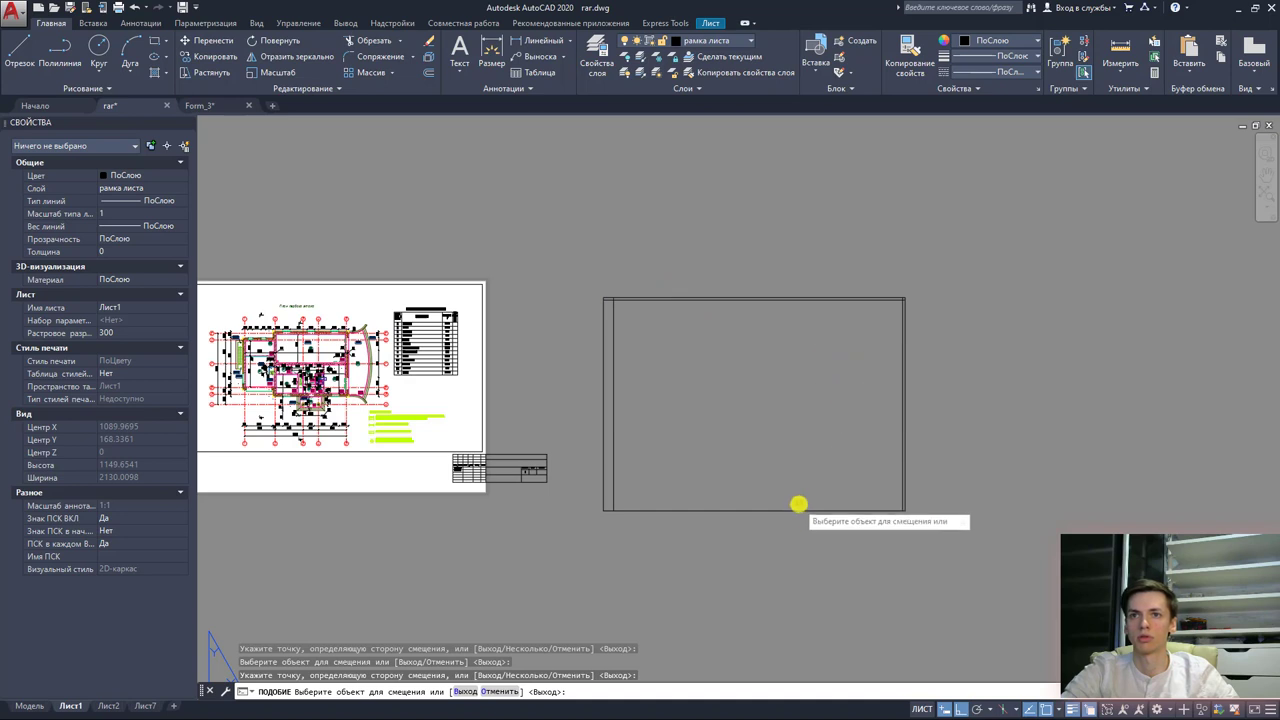
key("Escape")
key("Escape")
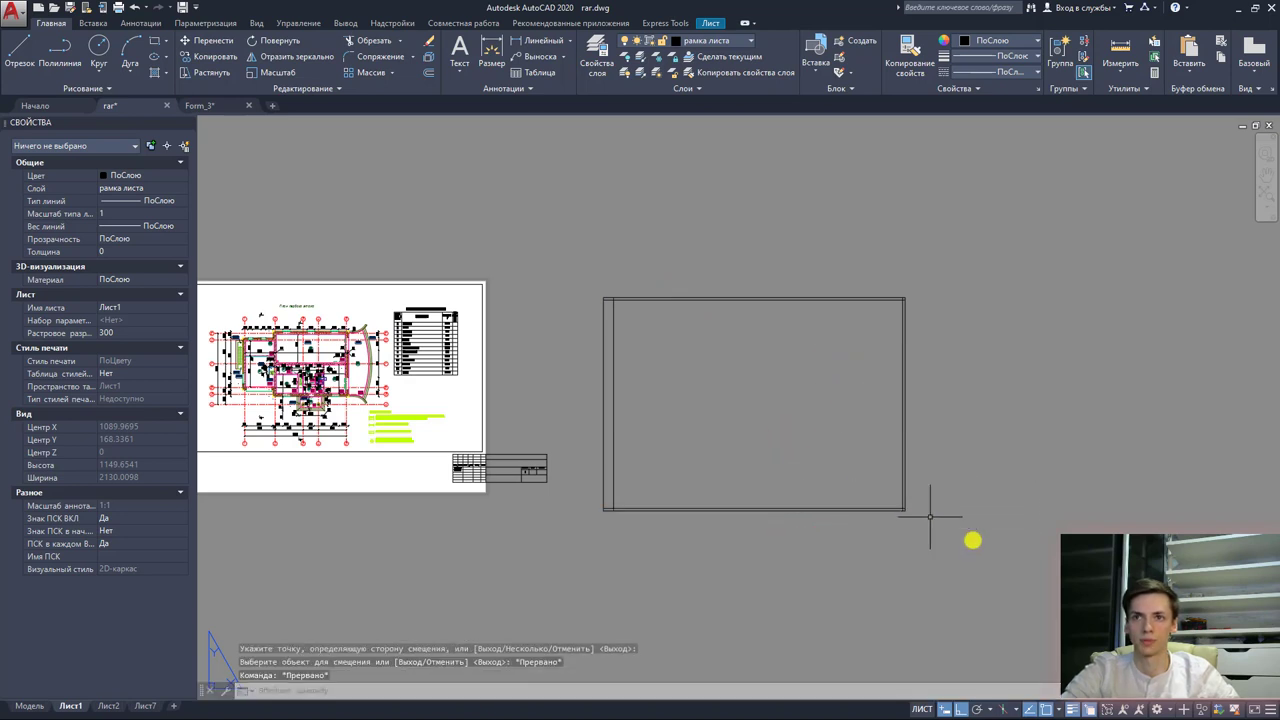
left_click(991, 549)
left_click(557, 226)
key("Escape")
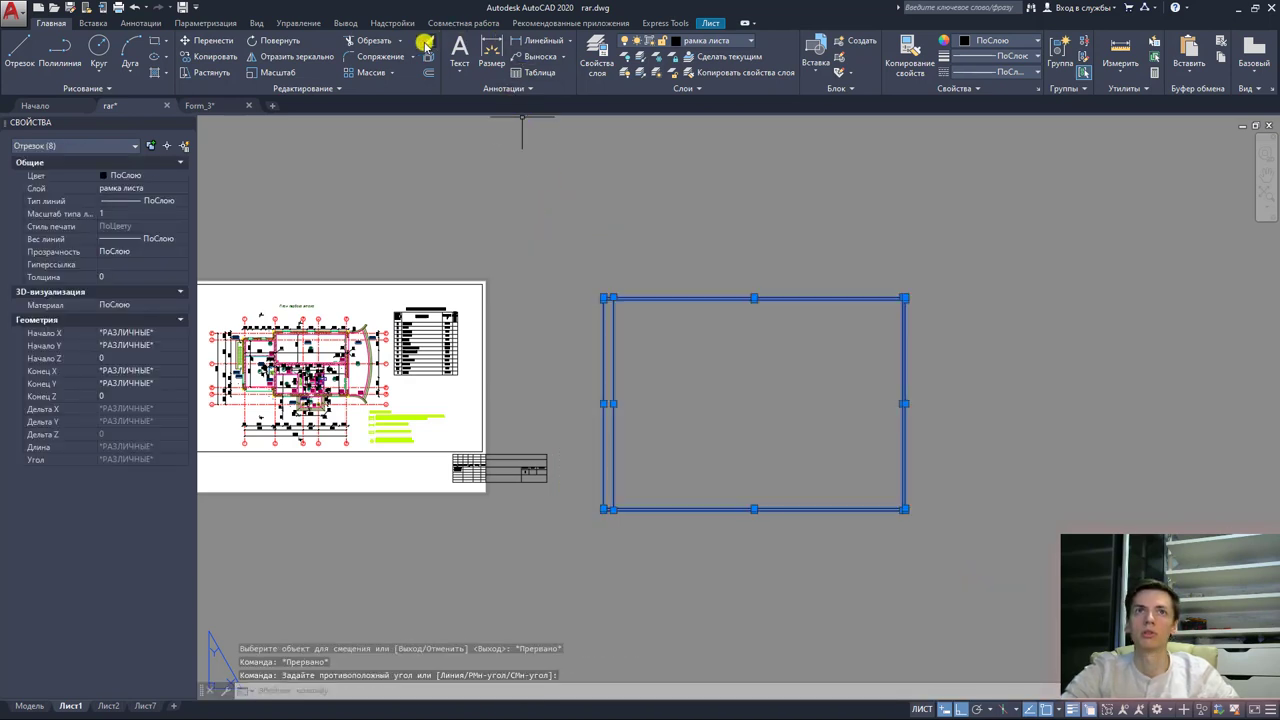
Step: Trim the overhanging line ends at the top-left and bottom-left corners of the inner border
scroll(605, 290, "up", 10)
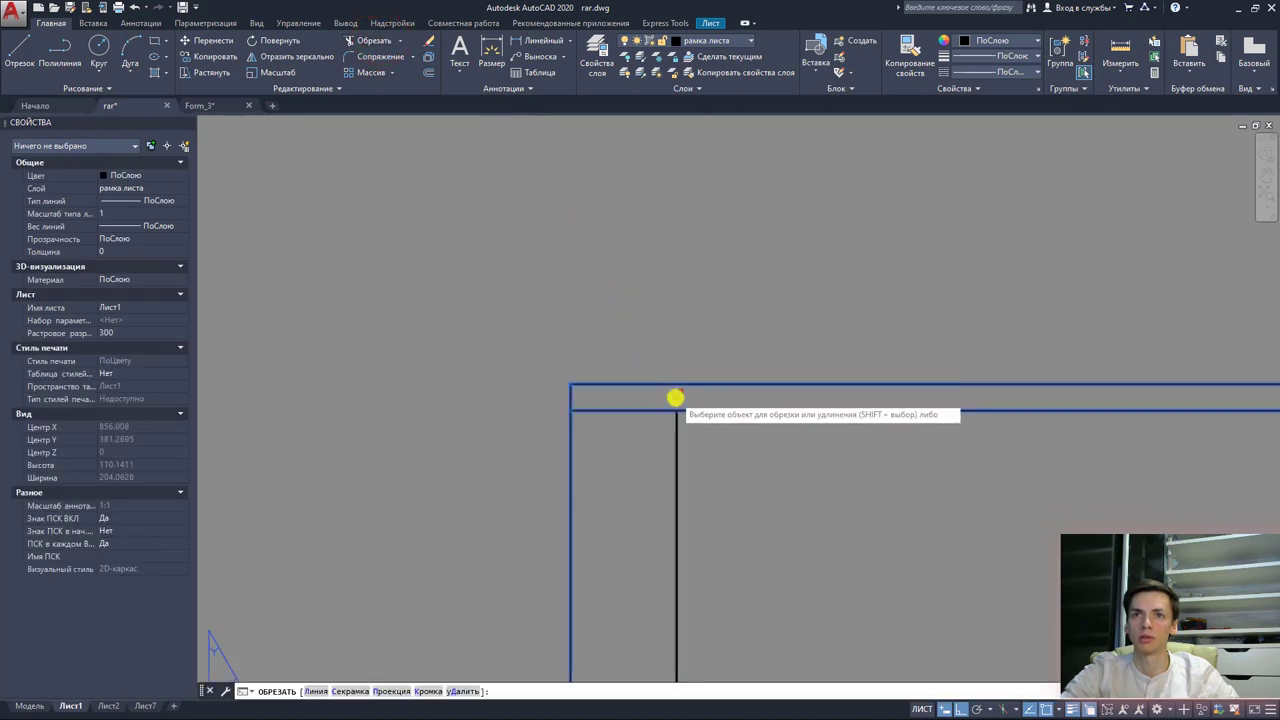
left_click_drag(674, 396, 648, 408)
left_click(648, 408)
scroll(648, 408, "down", 3)
scroll(634, 386, "down", 3)
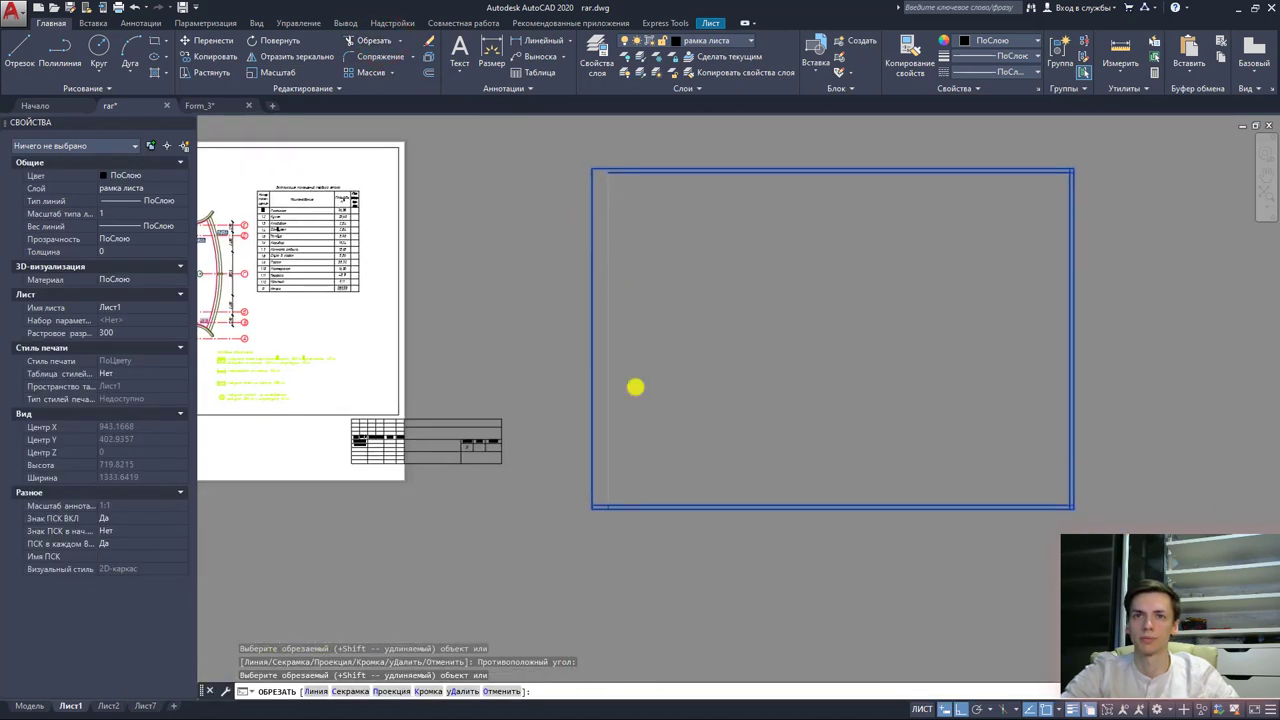
scroll(600, 505, "up", 6)
left_click(634, 497)
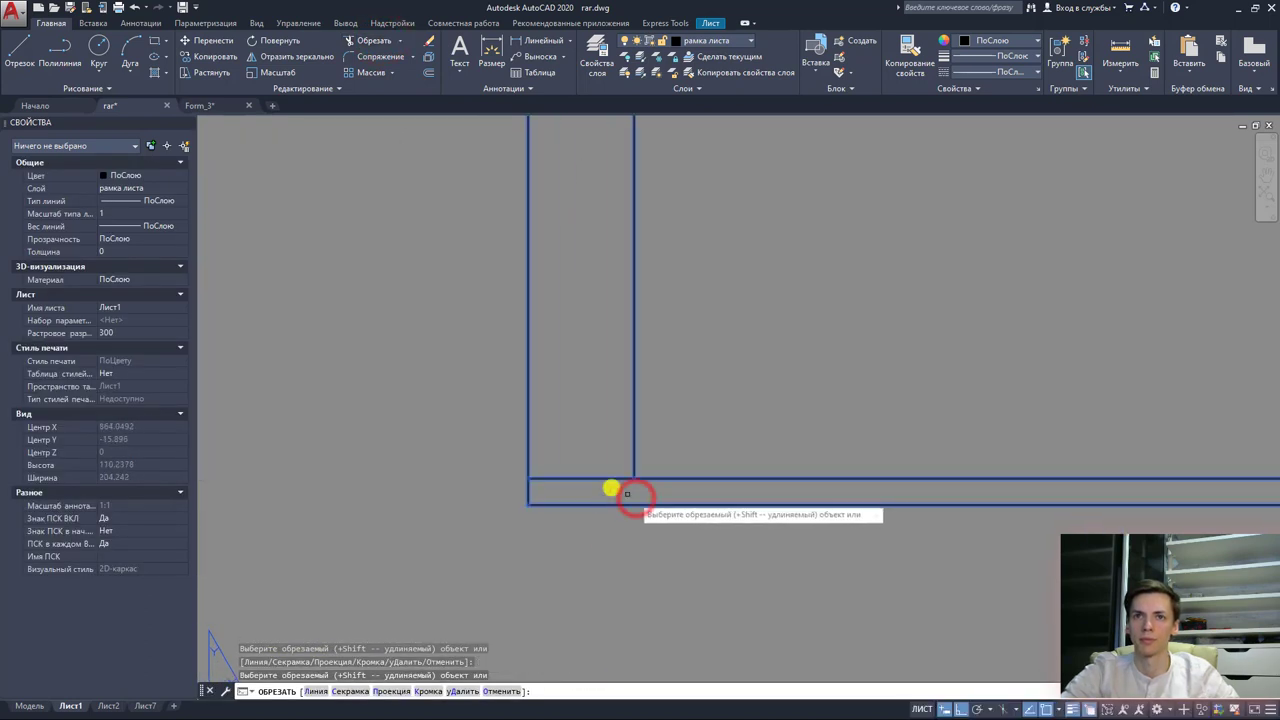
left_click(601, 481)
Step: Trim the overhanging ends at the bottom-right and top-right corners, then end the trim
scroll(598, 478, "down", 2)
scroll(480, 514, "down", 3)
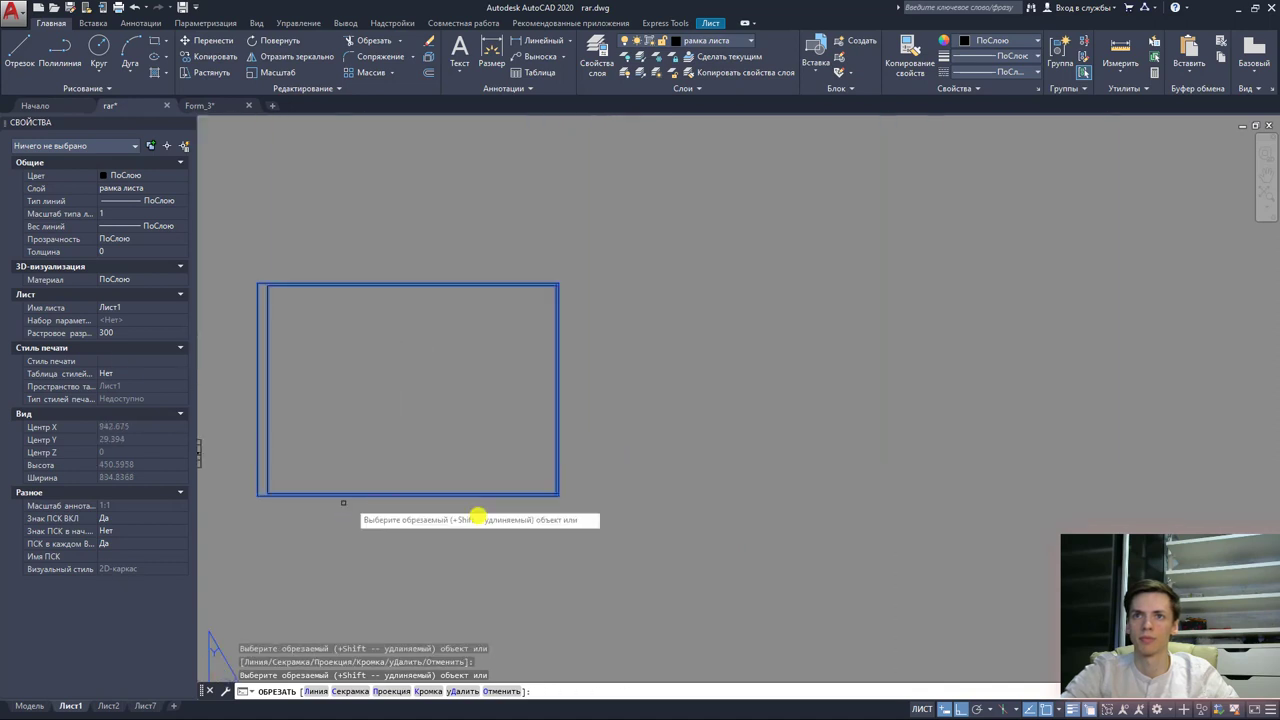
scroll(480, 500, "up", 5)
scroll(590, 513, "up", 2)
left_click(590, 513)
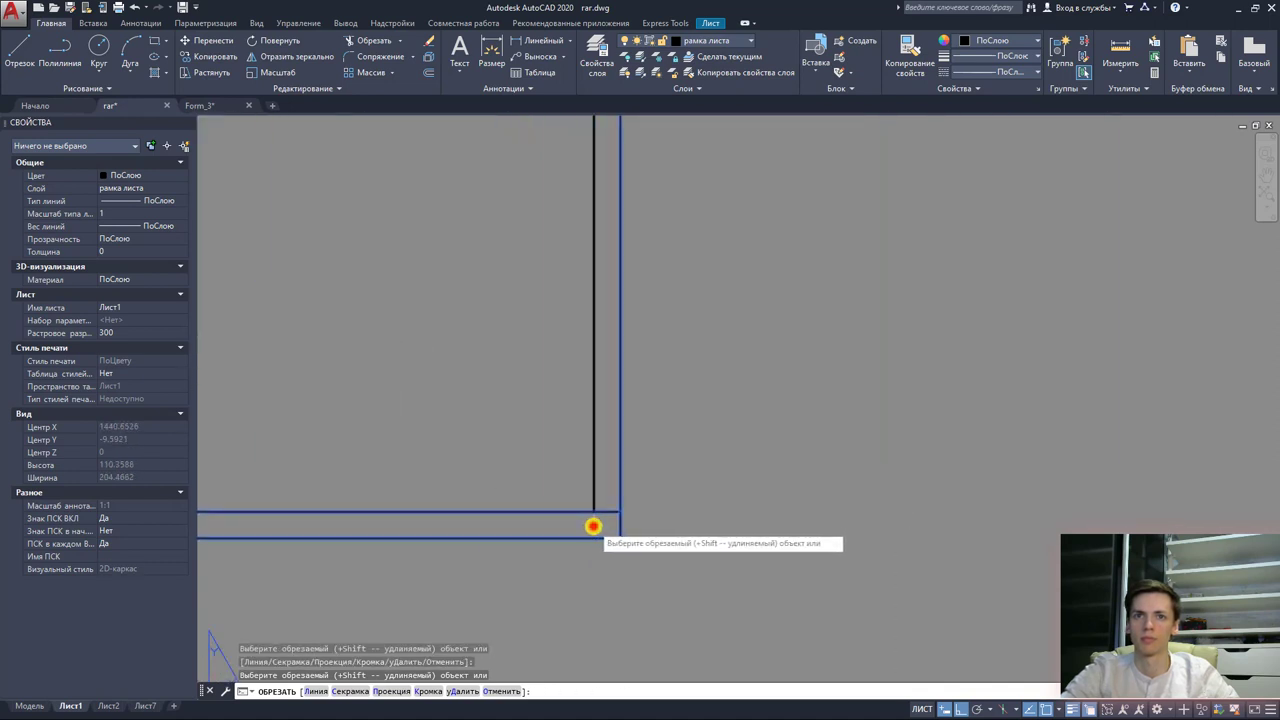
left_click(606, 511)
scroll(614, 450, "down", 3)
scroll(622, 389, "down", 3)
scroll(663, 511, "up", 3)
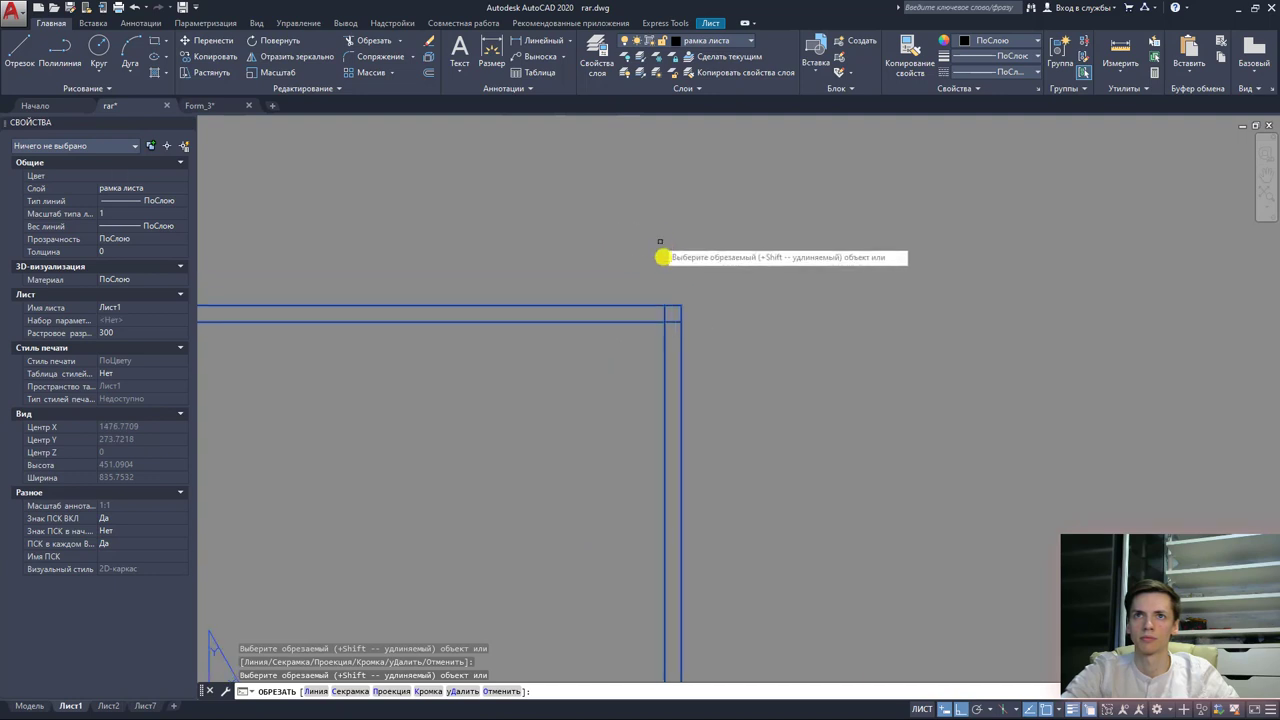
scroll(663, 254, "up", 2)
left_click(680, 366)
left_click(666, 349)
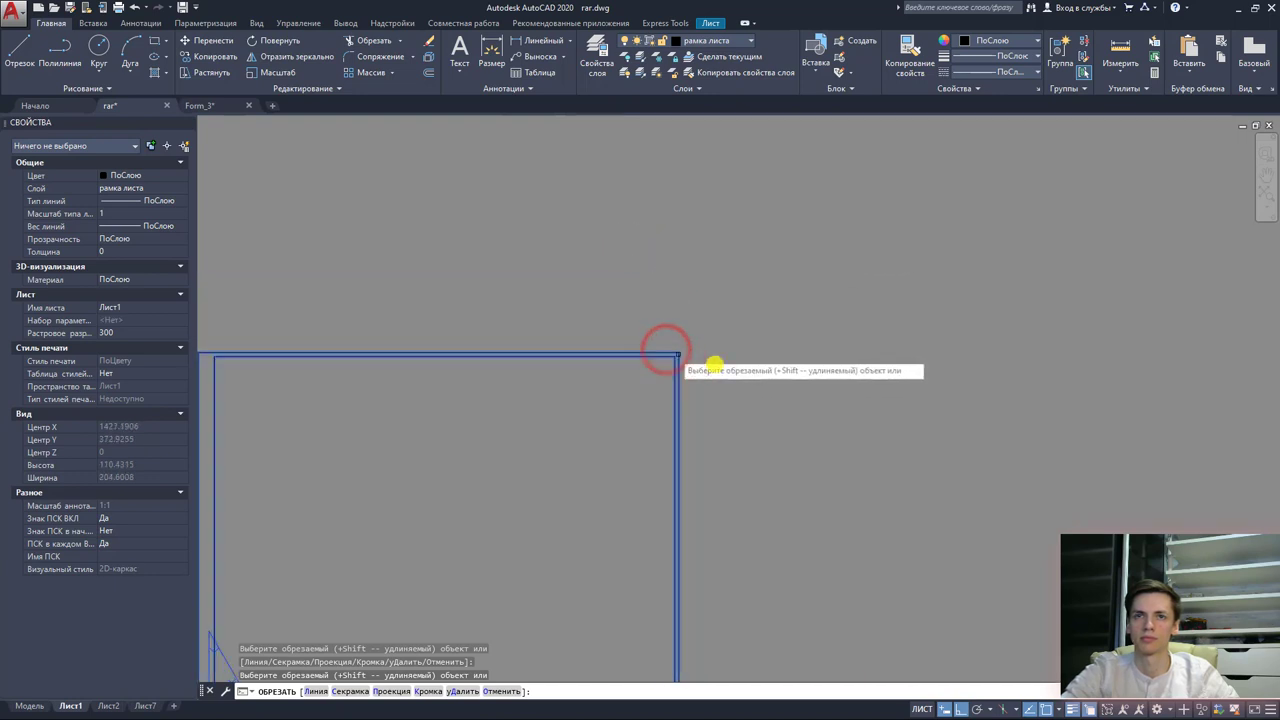
scroll(666, 349, "down", 5)
key("Escape")
scroll(552, 482, "up", 2)
scroll(552, 482, "up", 2)
scroll(531, 526, "down", 2)
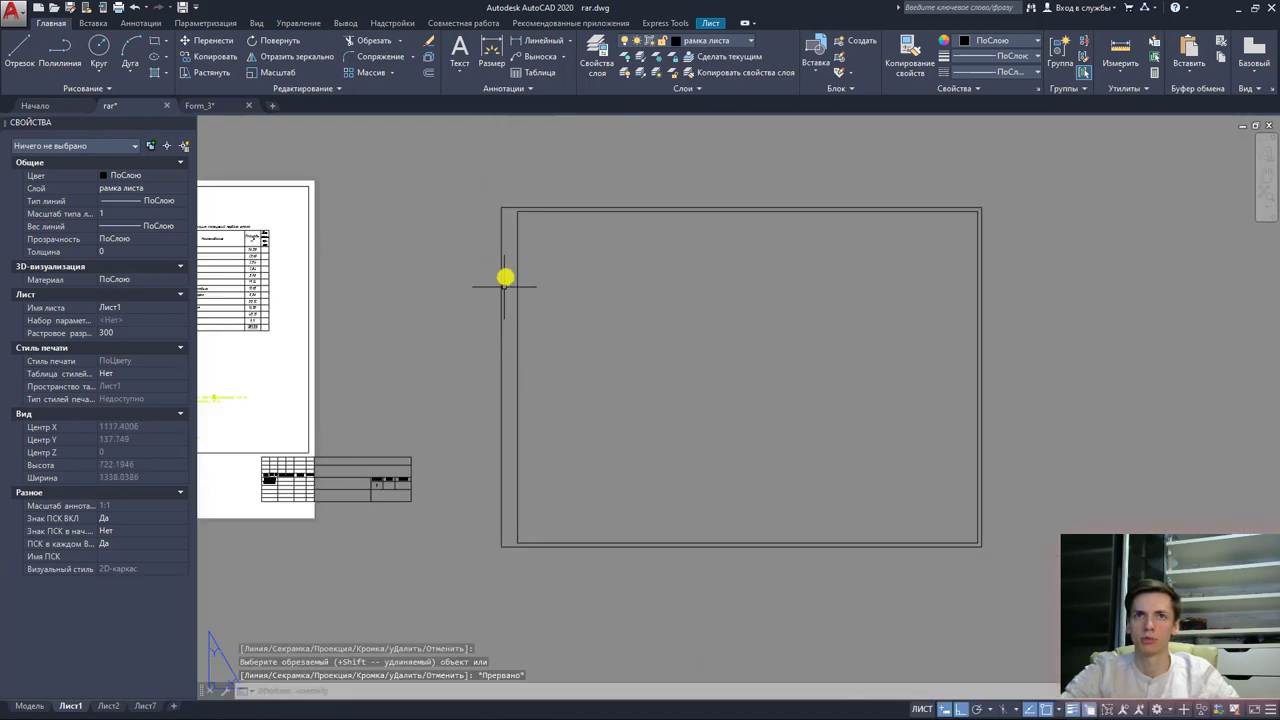
Step: Give the left, top, bottom and right inner frame lines a 0.50 mm lineweight
left_click(517, 251)
left_click(563, 210)
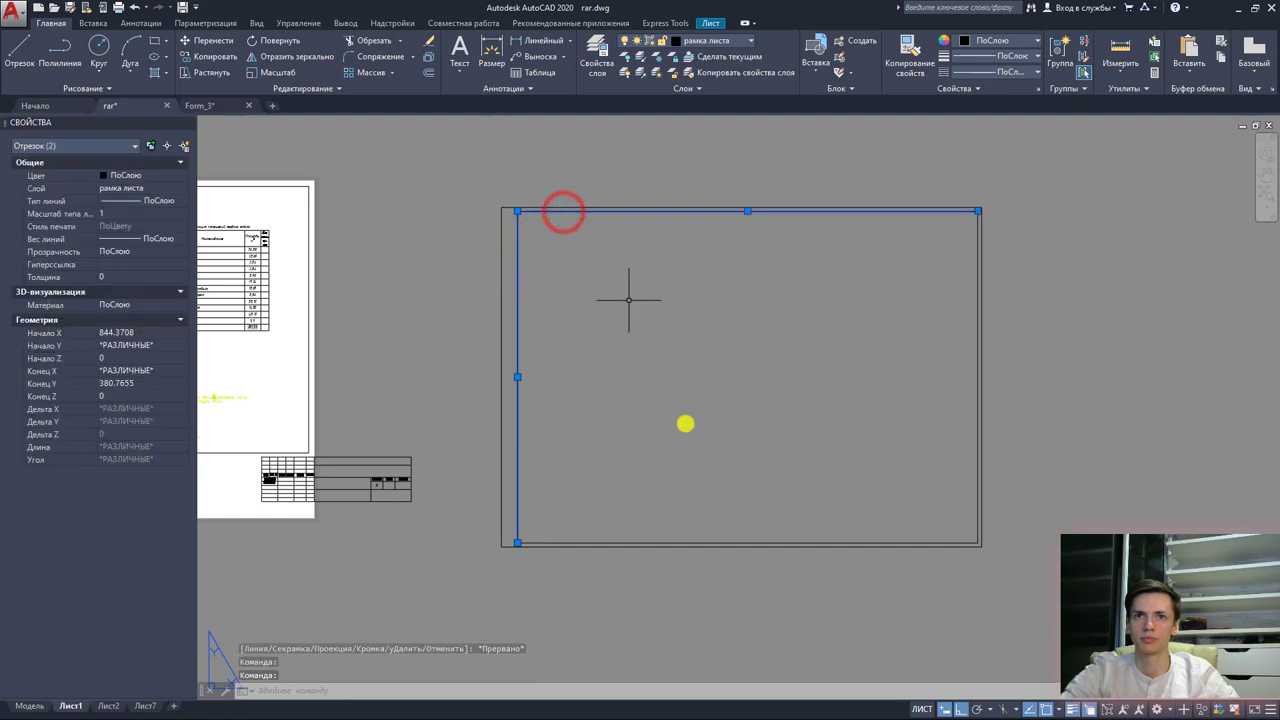
left_click(665, 543)
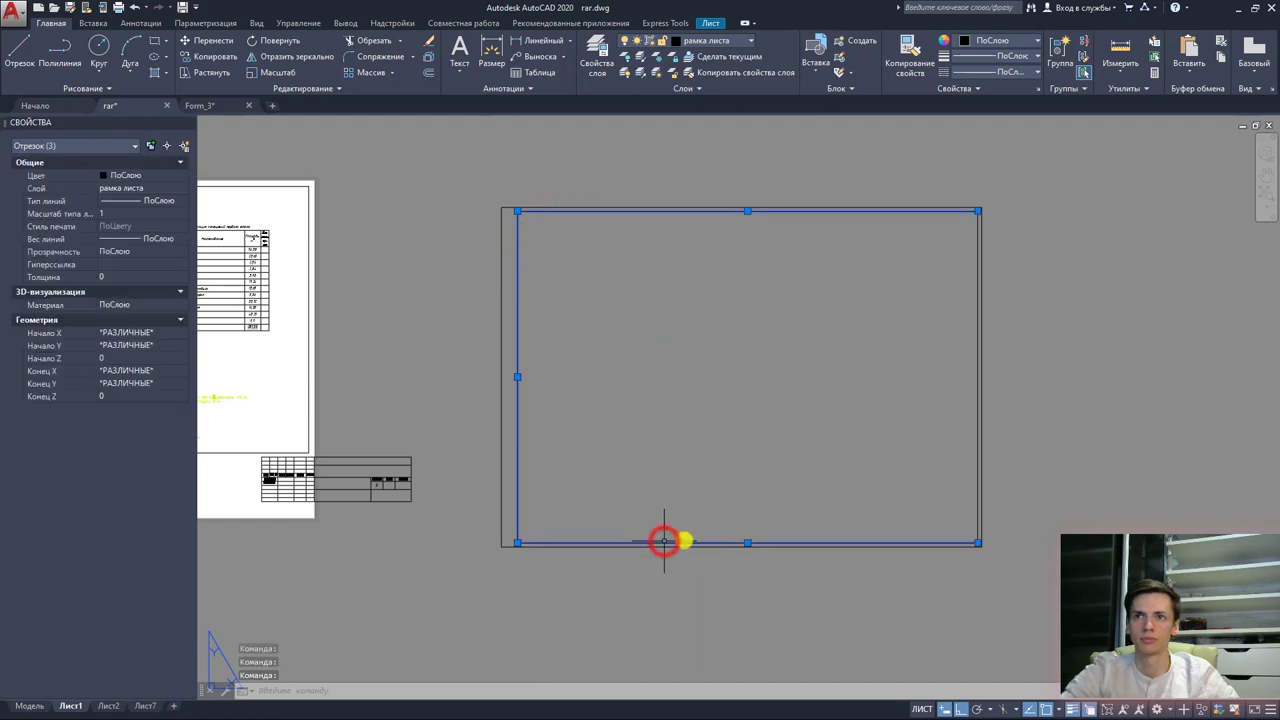
left_click(978, 430)
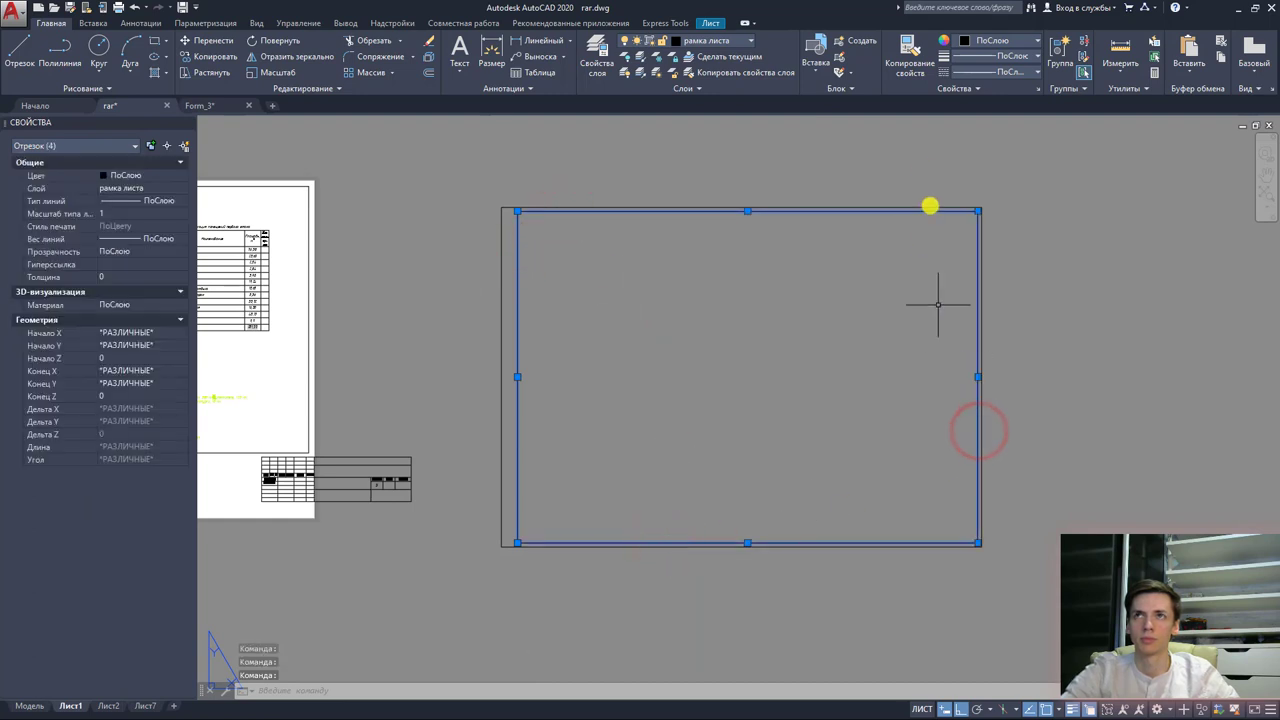
left_click(1013, 58)
scroll(1015, 170, "down", 2)
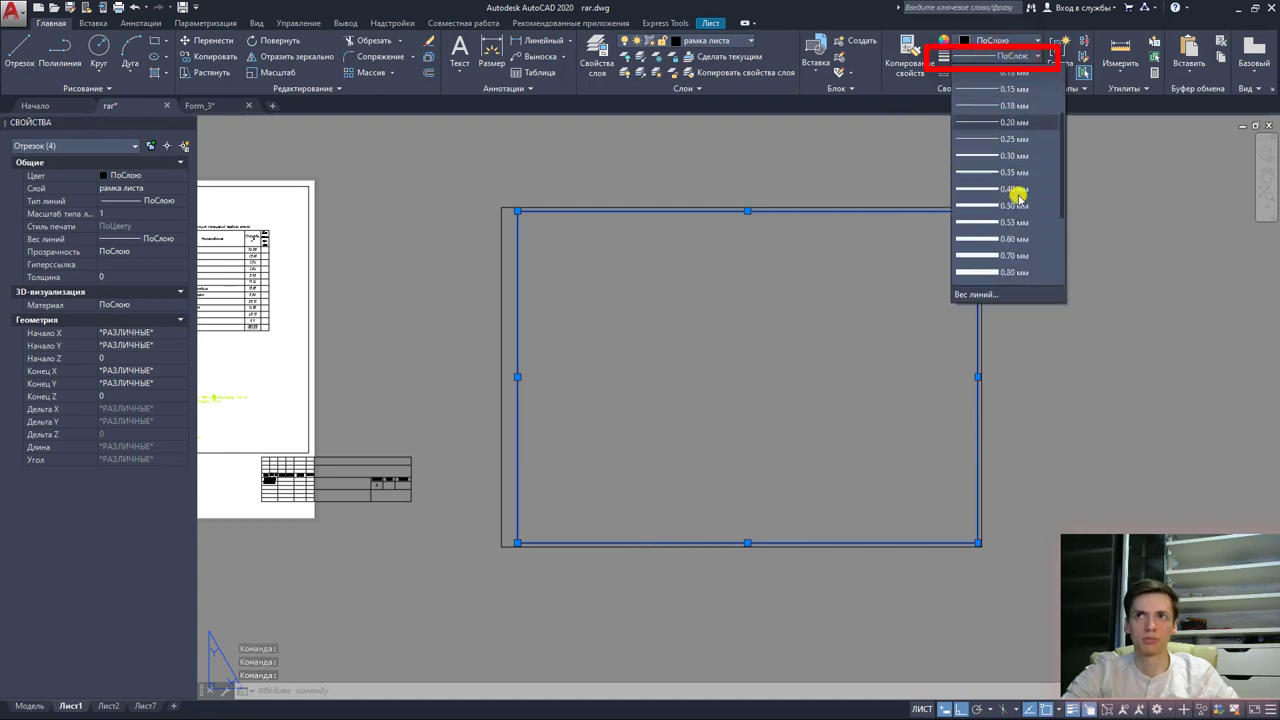
left_click(997, 205)
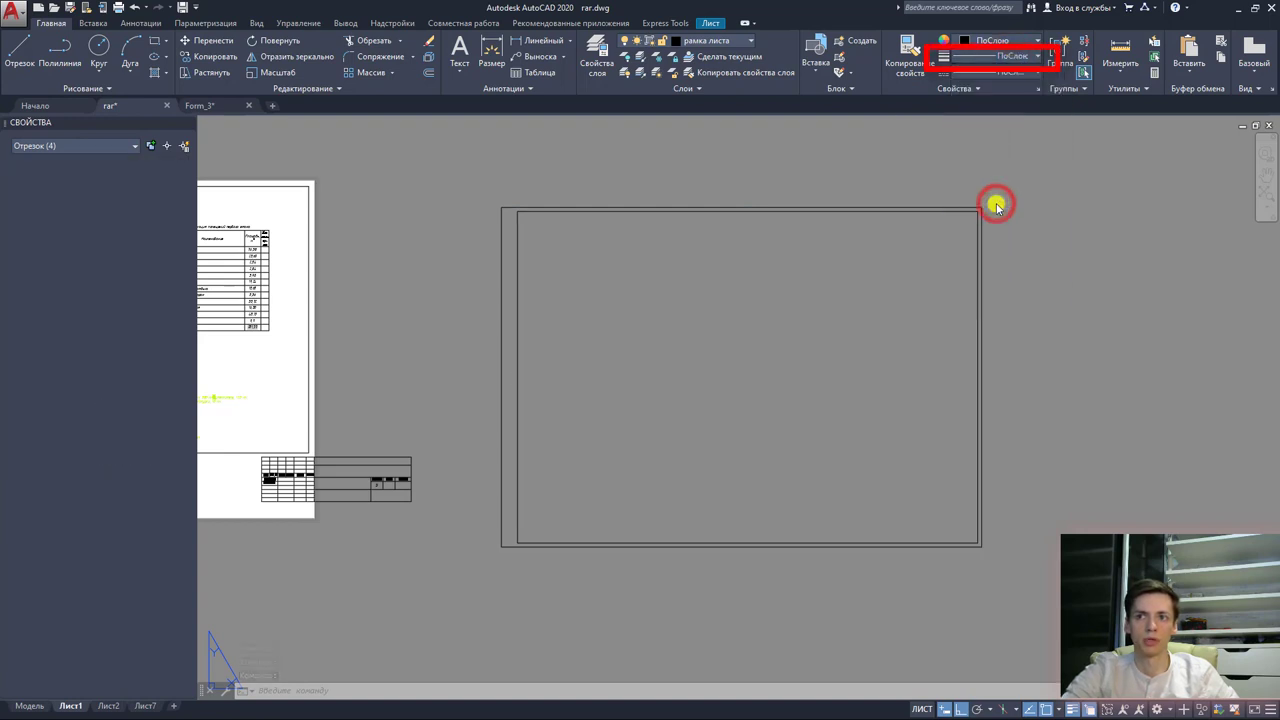
scroll(966, 323, "up", 7)
key("Escape")
key("Escape")
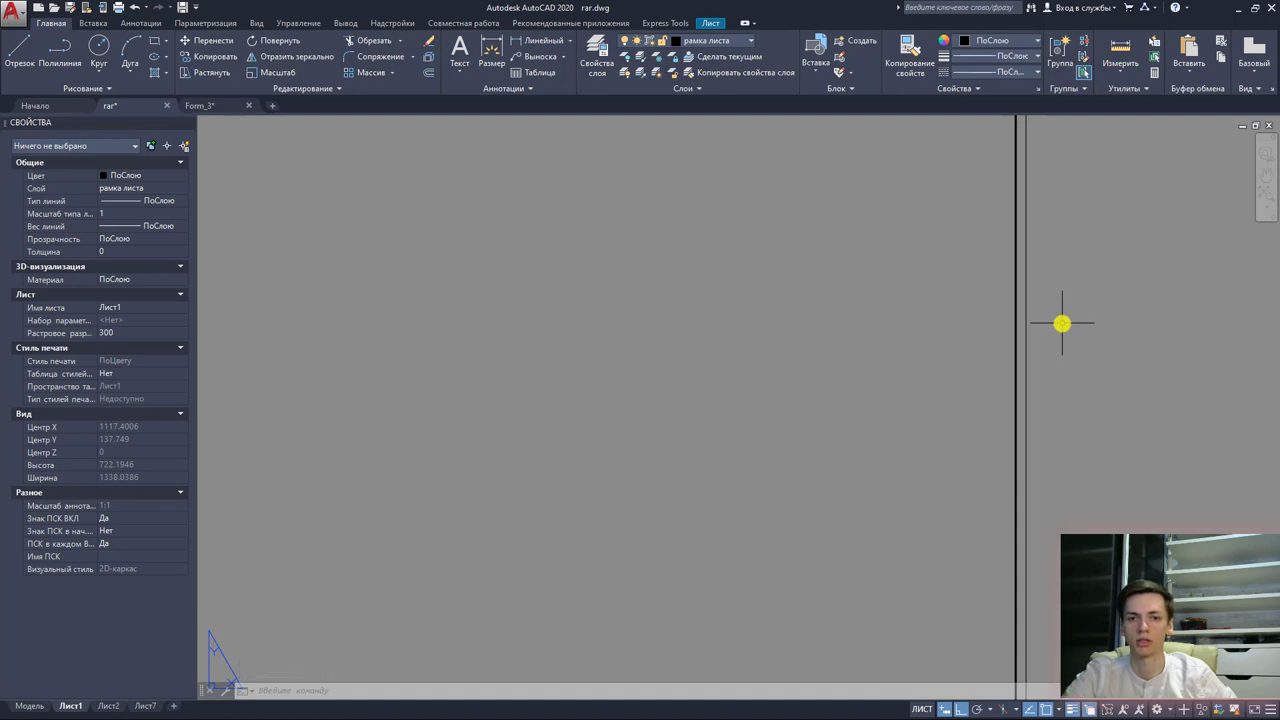
scroll(1062, 323, "down", 5)
Step: Snap the title block's corner grip onto the frame's lower-right corner
scroll(891, 297, "down", 2)
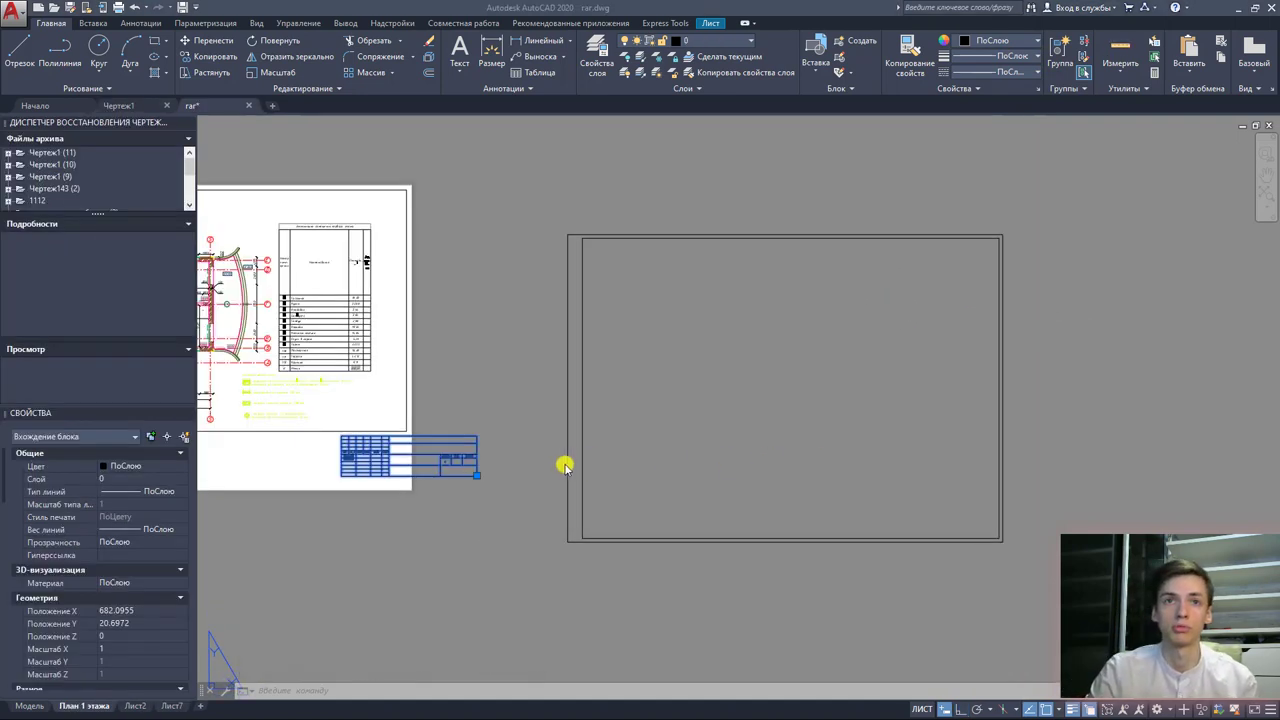
left_click(477, 474)
left_click(478, 476)
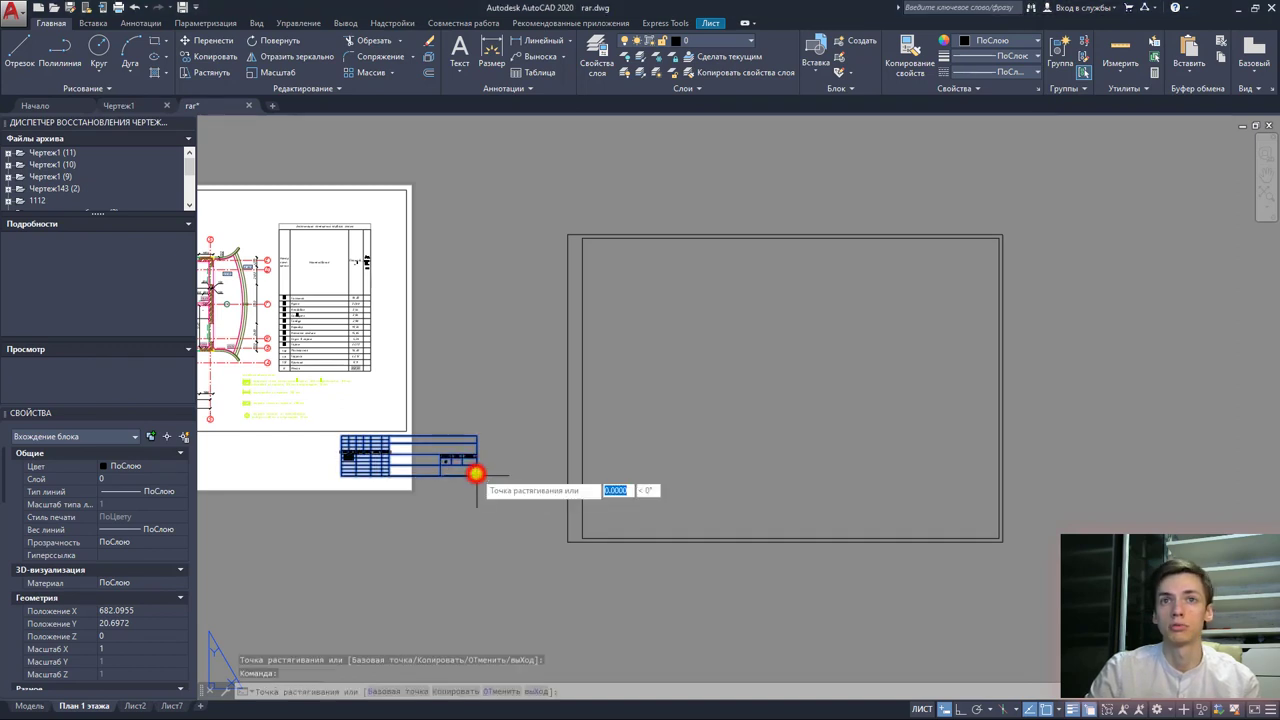
left_click(996, 536)
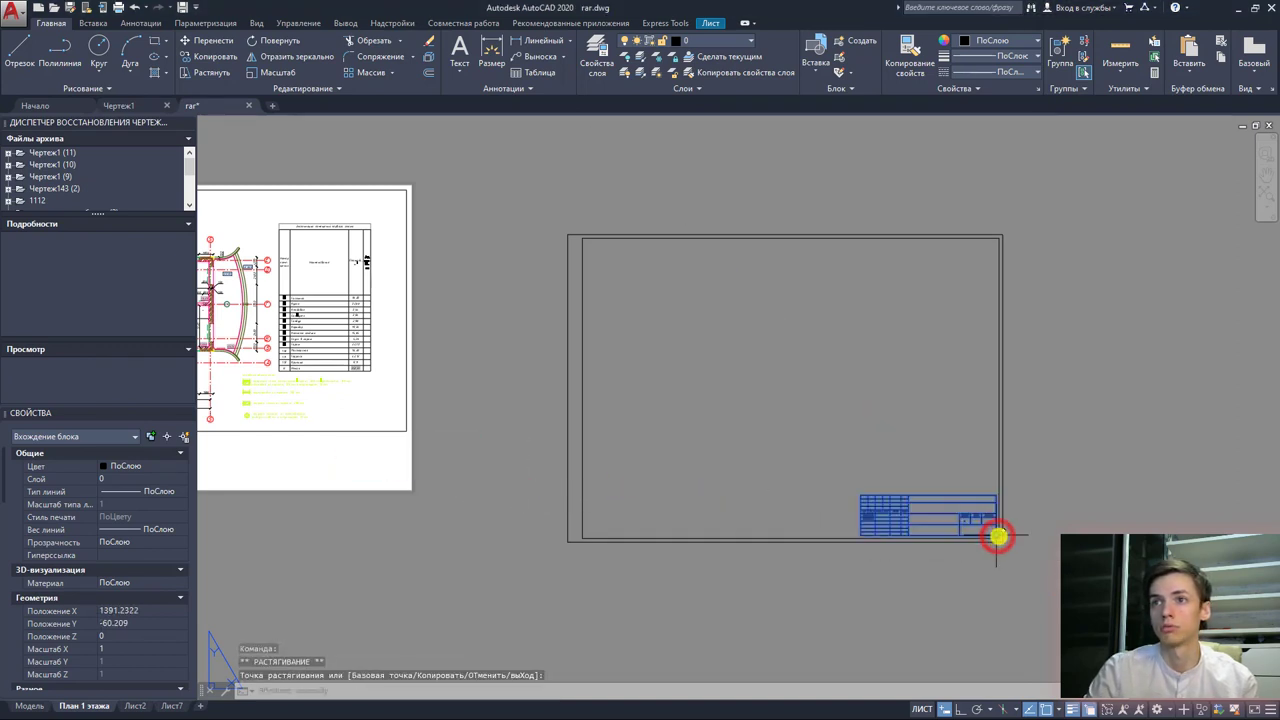
scroll(987, 535, "up", 5)
left_click(1004, 549)
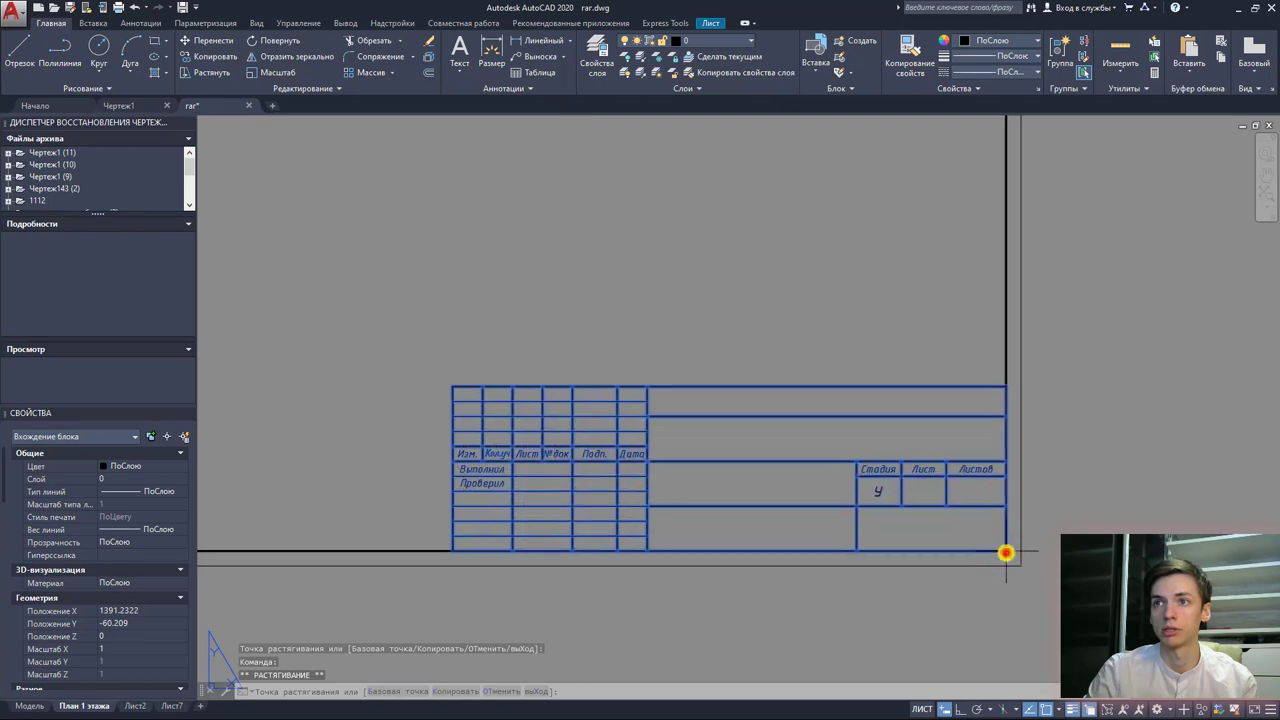
scroll(1004, 549, "down", 3)
scroll(561, 422, "down", 2)
scroll(654, 431, "down", 2)
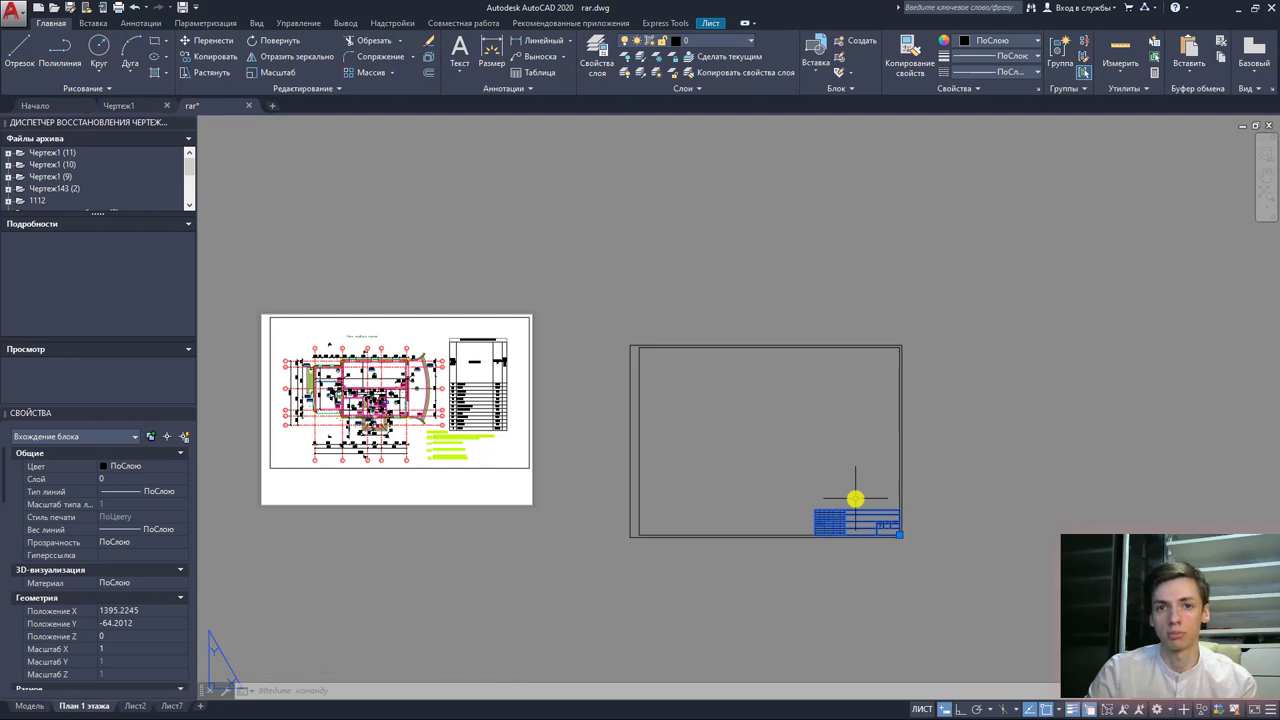
Step: After a #0,0 entry is cancelled, window-select the frame and title block together
type("#0,0")
key("Return")
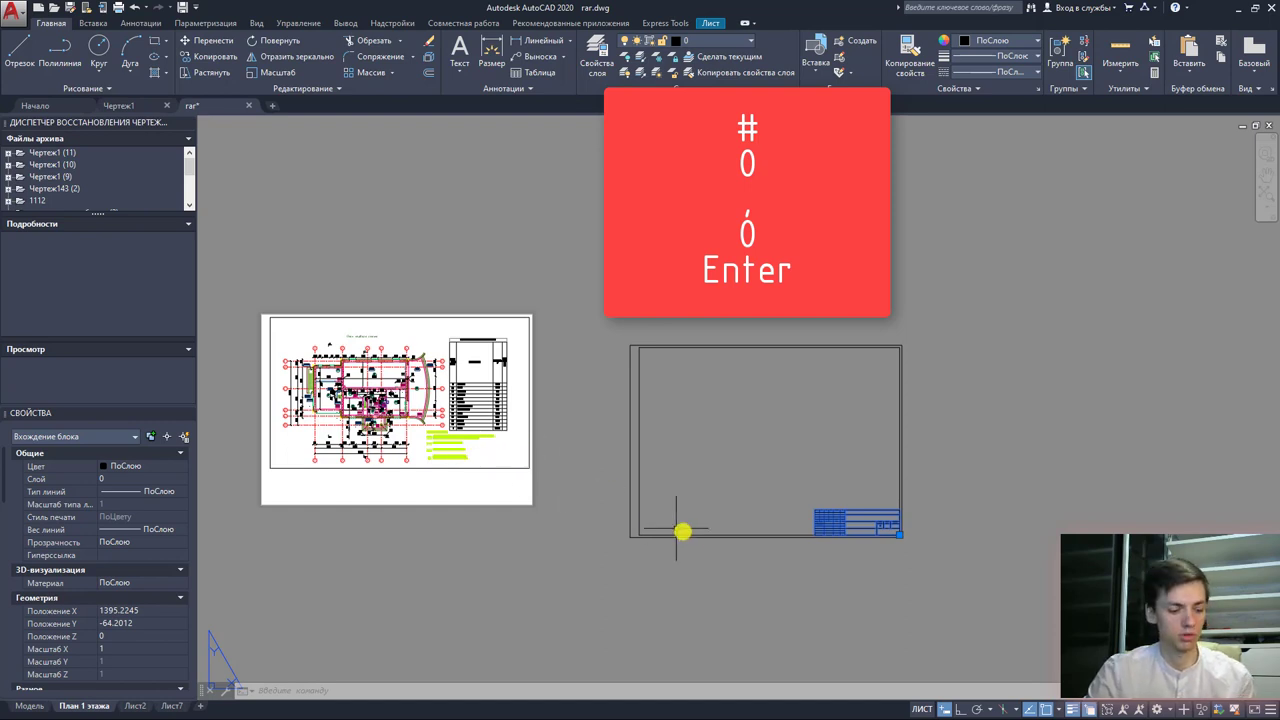
key("Escape")
left_click(957, 572)
left_click(655, 323)
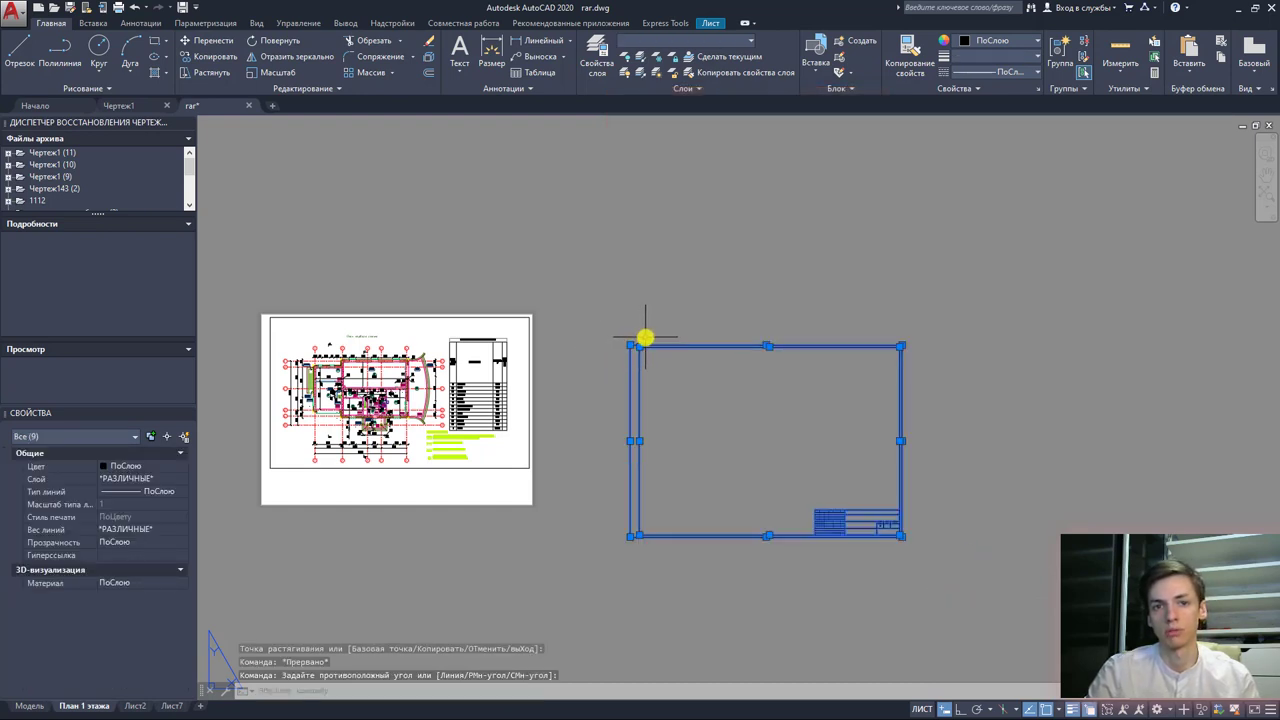
Step: Move the frame and title block from the frame's lower-left corner to point #0,0
left_click(208, 41)
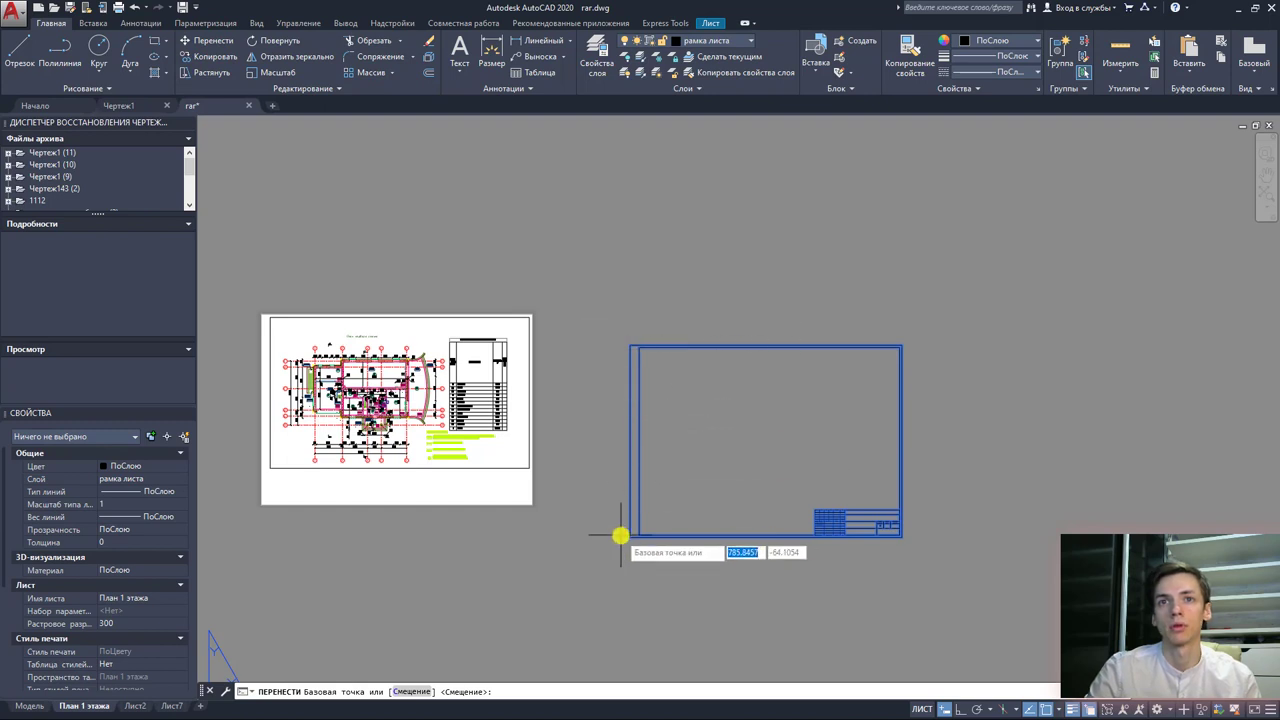
left_click(630, 536)
scroll(609, 539, "up", 4)
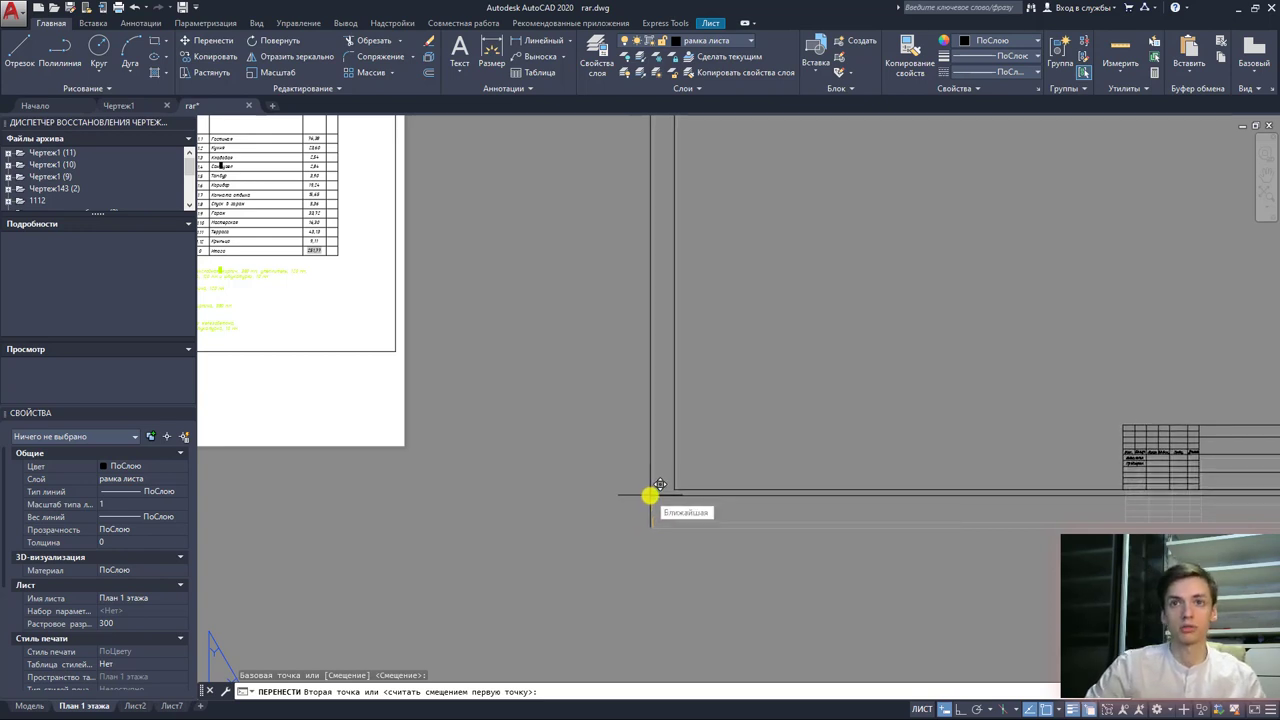
middle_click_drag(660, 485, 767, 512)
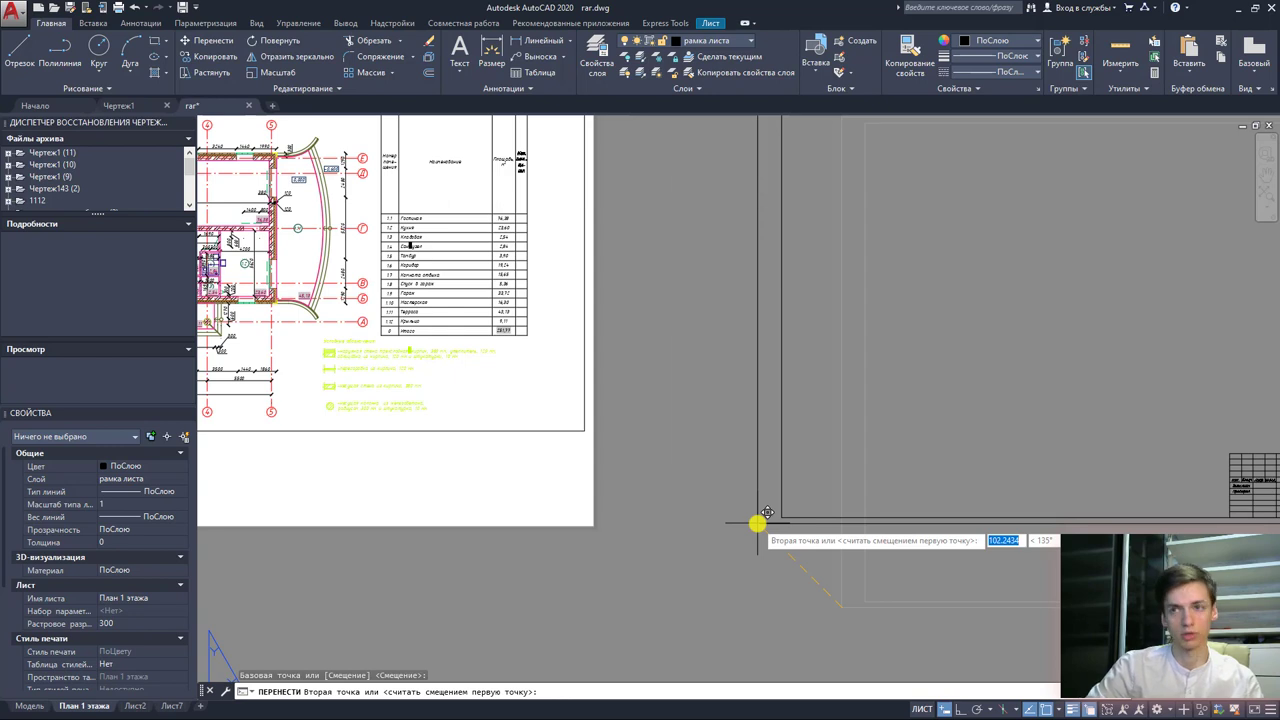
type("#0,")
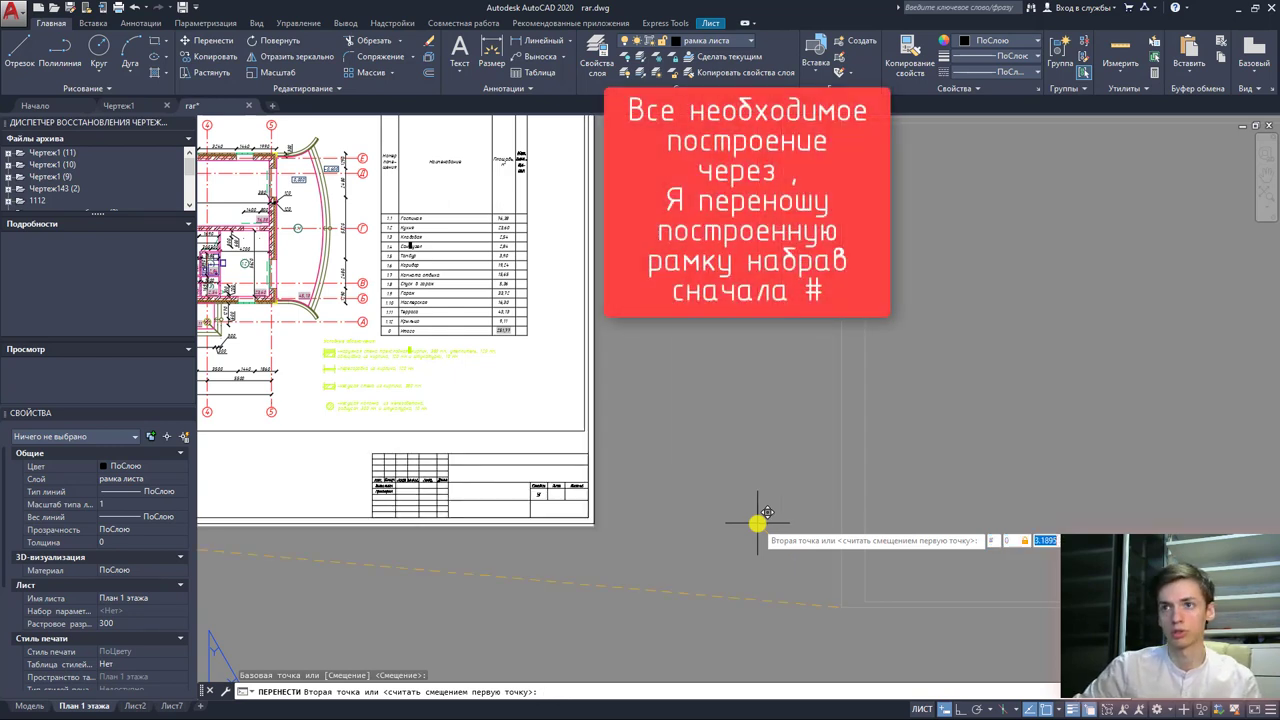
key("Return")
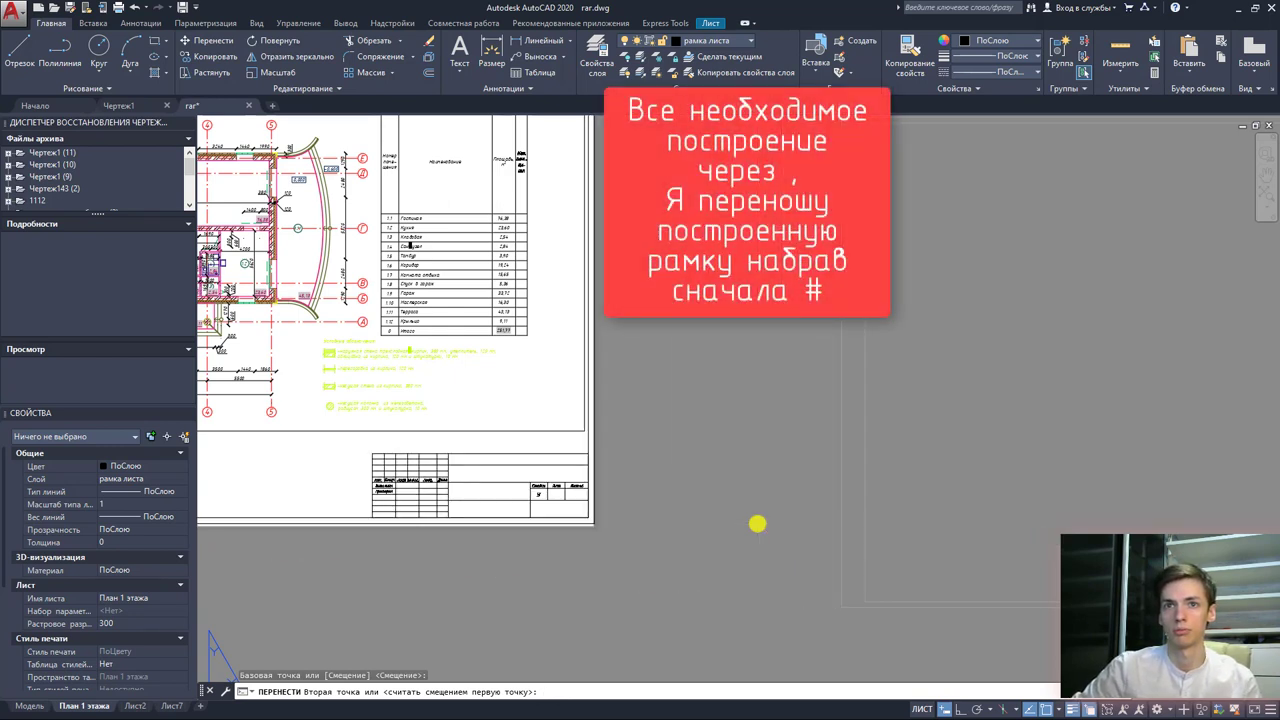
mouse_move(596, 513)
middle_mouse_down()
mouse_move(940, 549)
mouse_move(1018, 588)
middle_mouse_up()
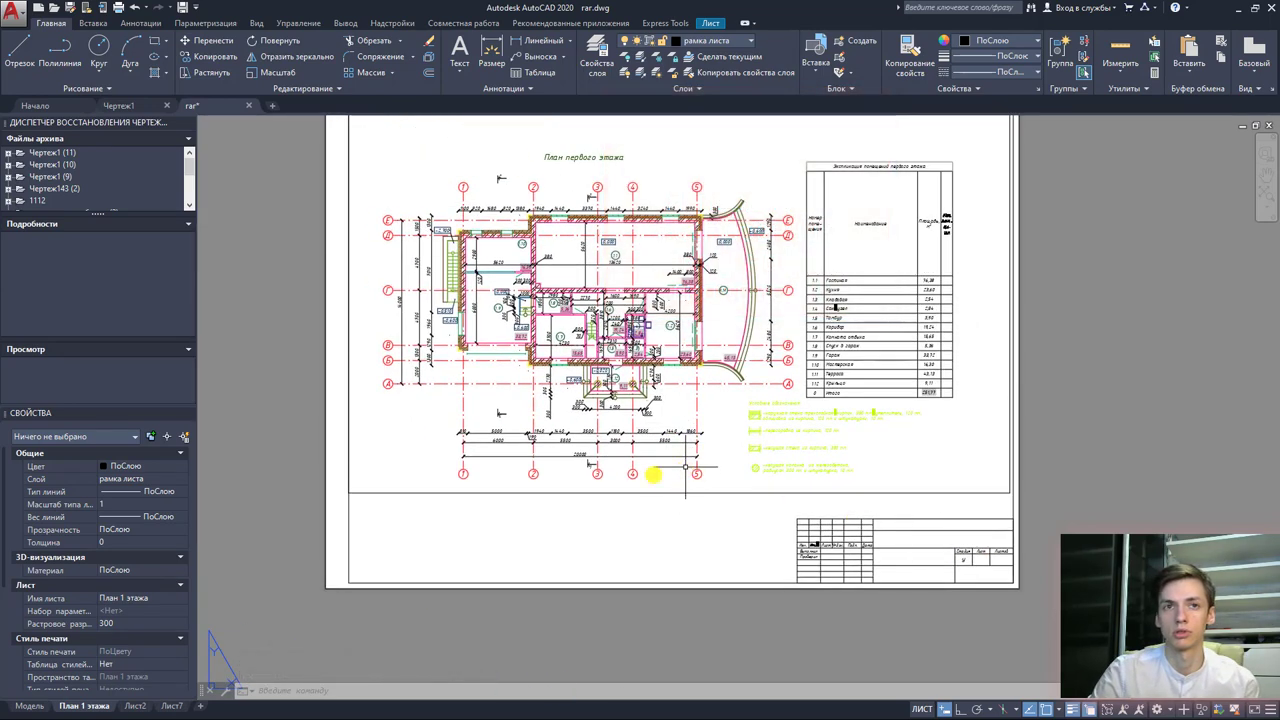
scroll(305, 574, "up", 4)
scroll(470, 658, "up", 3)
scroll(462, 660, "up", 4)
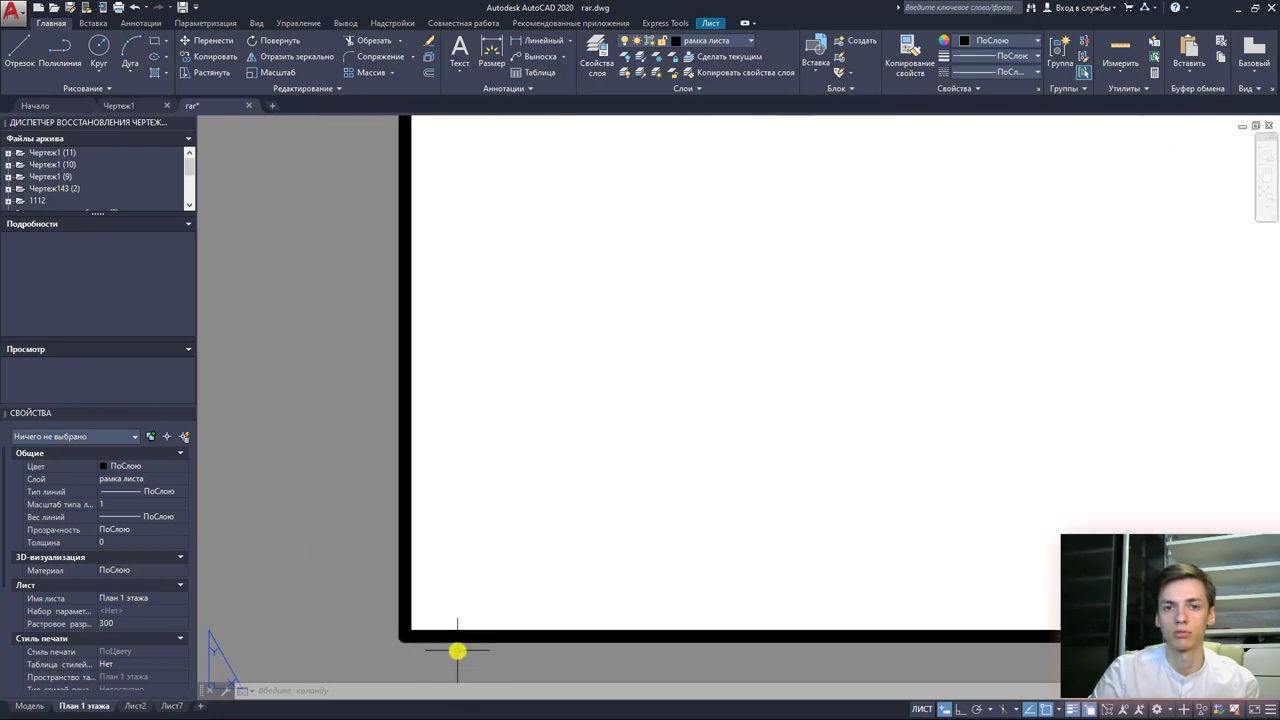
scroll(600, 548, "down", 3)
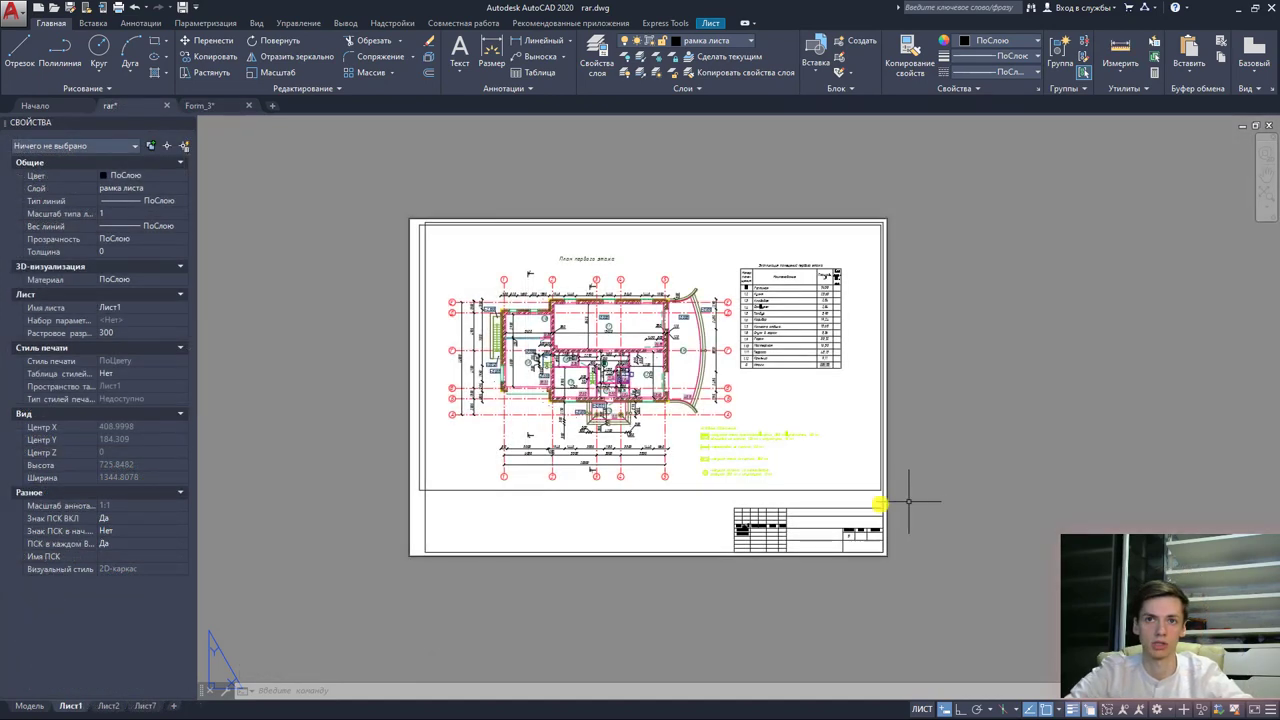
Step: Select the viewport and try turning off its border layer, then undo that attempt
left_click(675, 490)
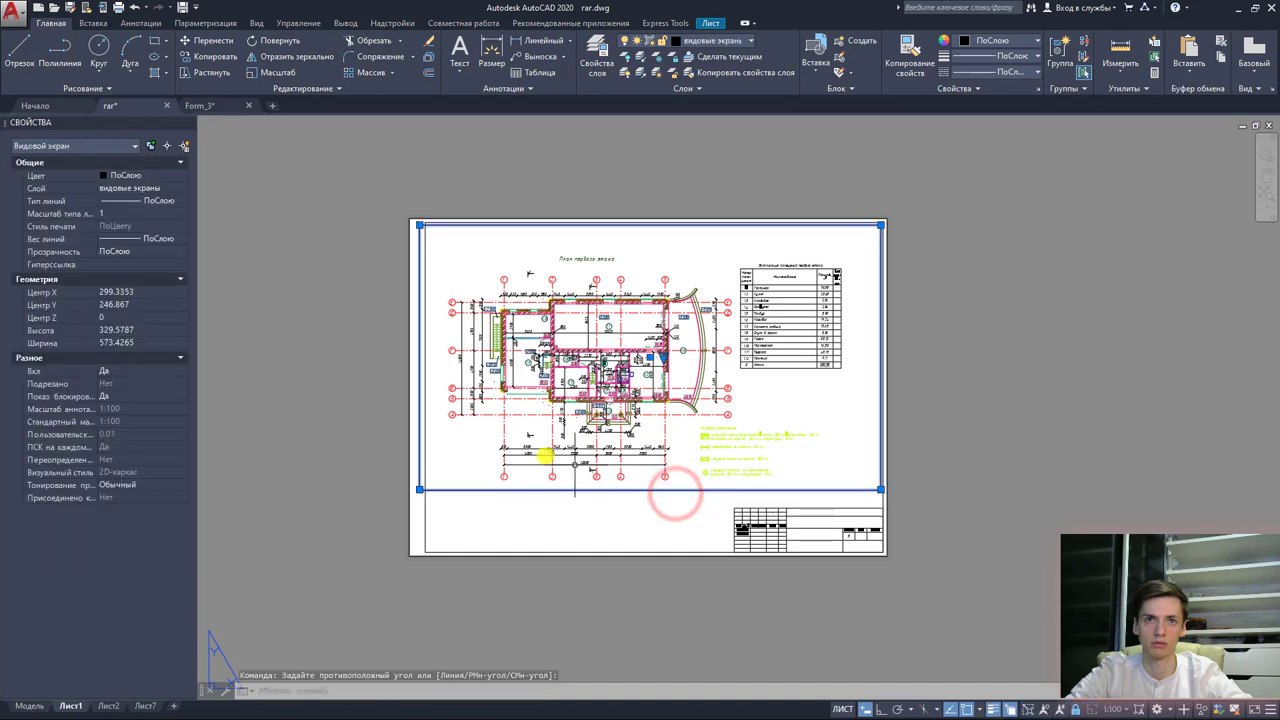
left_click(420, 488)
left_click(426, 490)
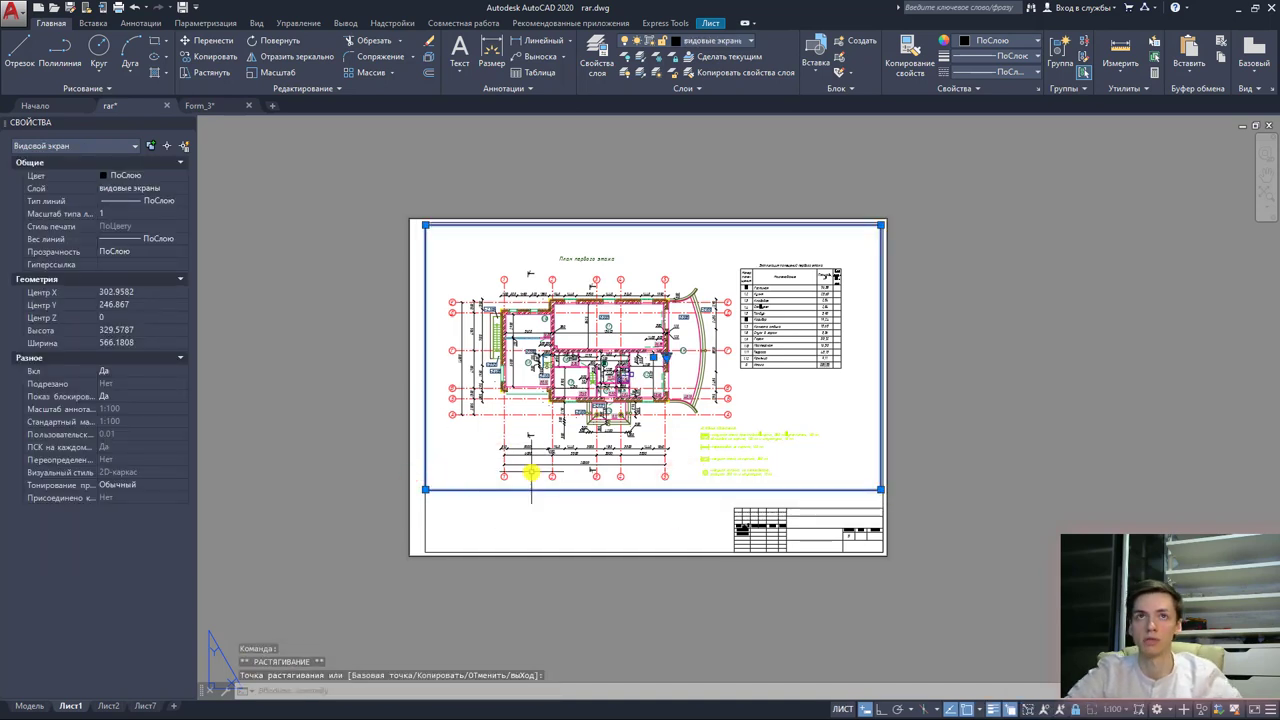
left_click(624, 41)
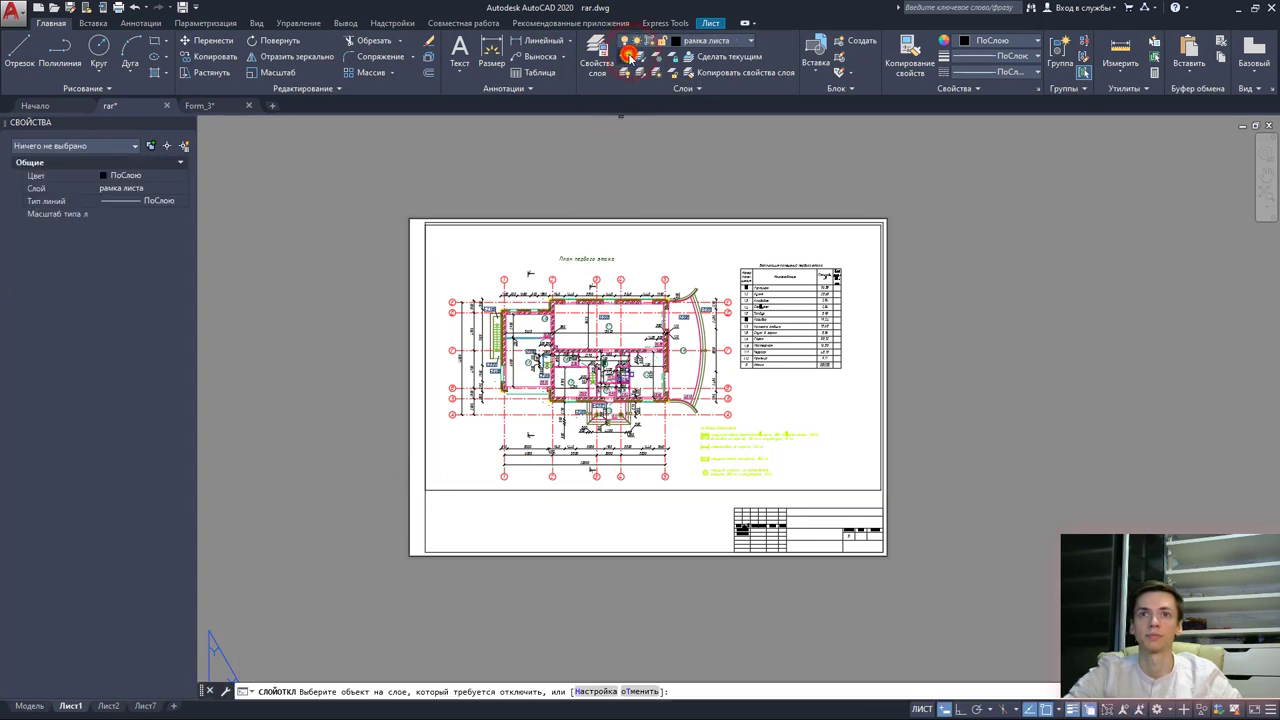
left_click(652, 490)
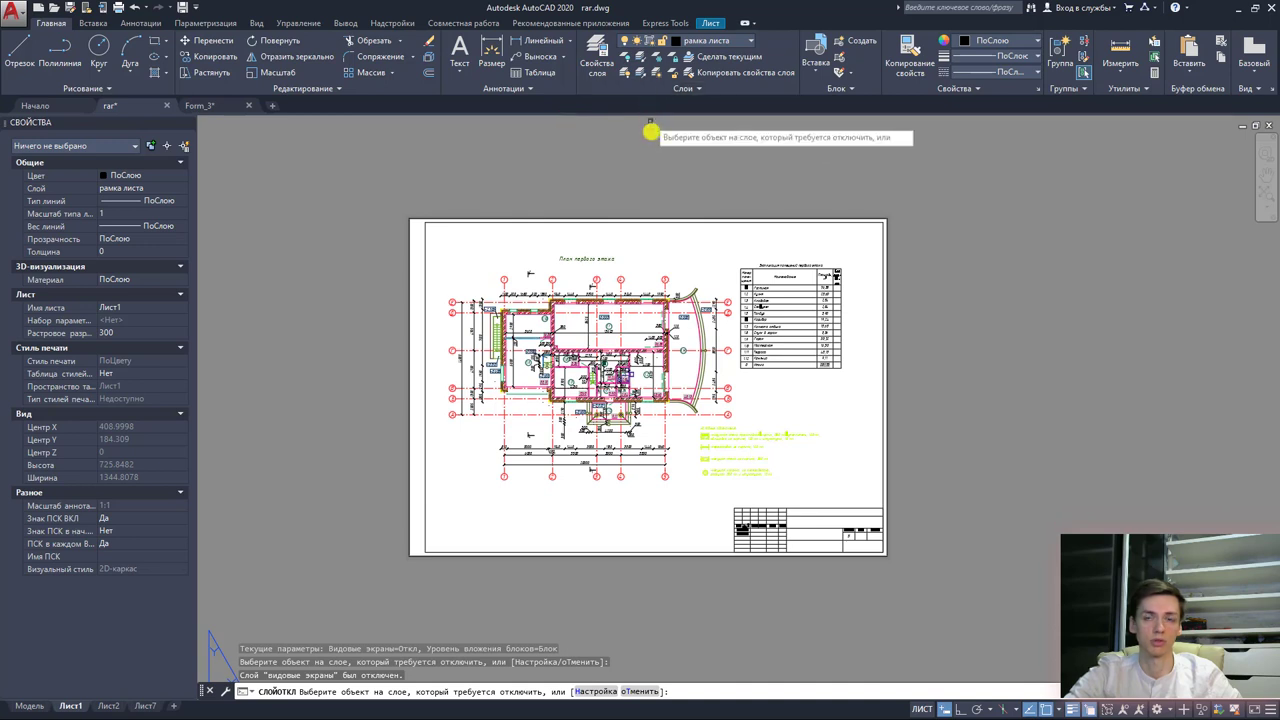
key("ctrl+z")
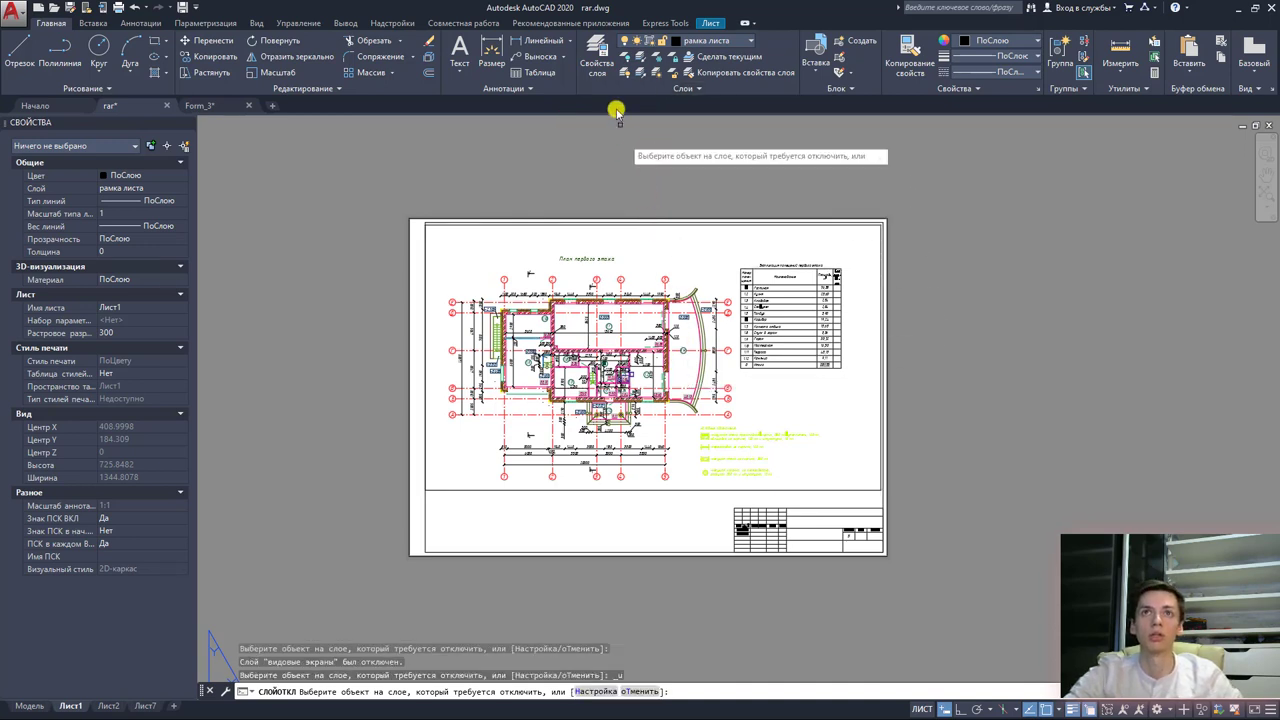
key("Escape")
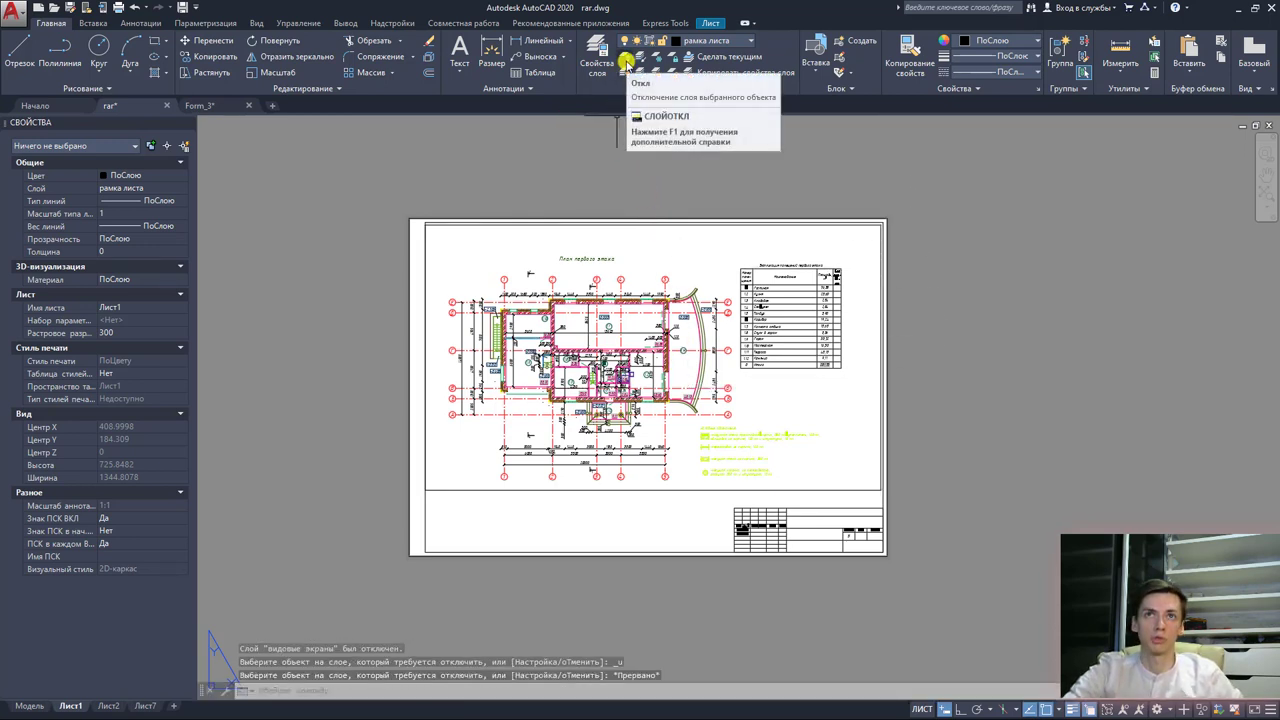
Step: Turn off the видовые экраны layer by picking the viewport border, then open Layer Properties
left_click(627, 63)
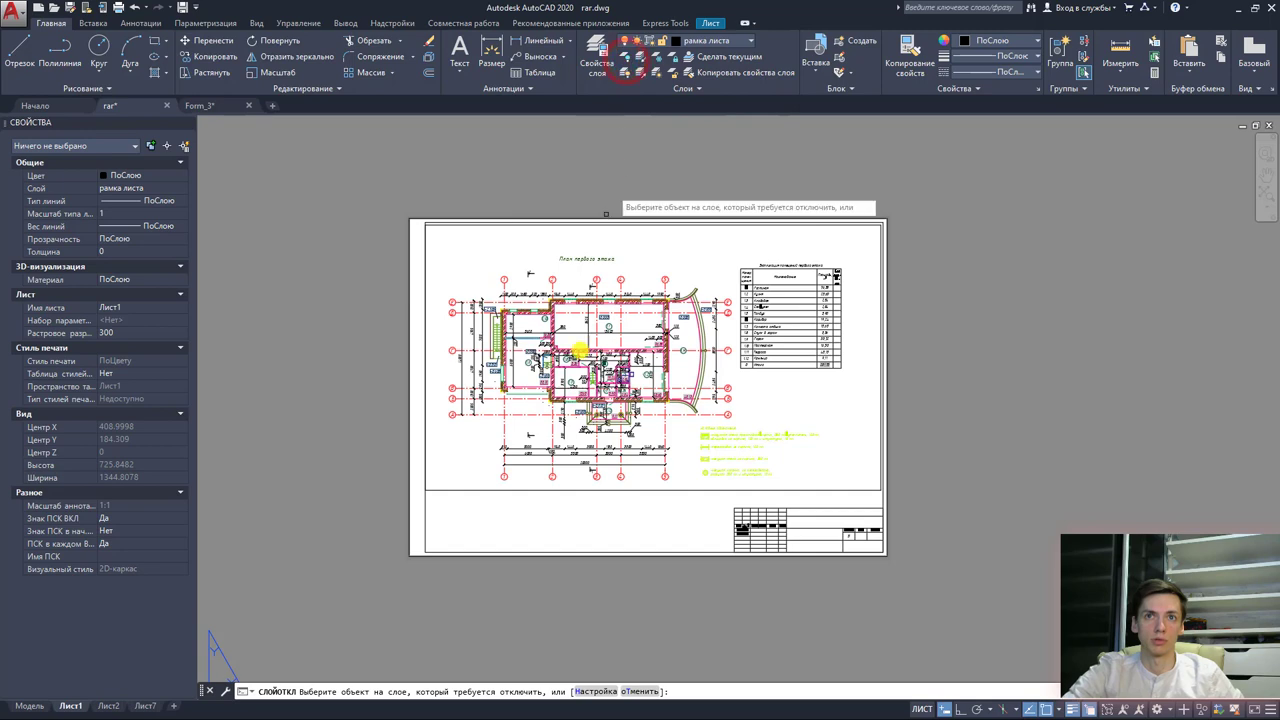
left_click(570, 491)
key("Escape")
left_click(600, 52)
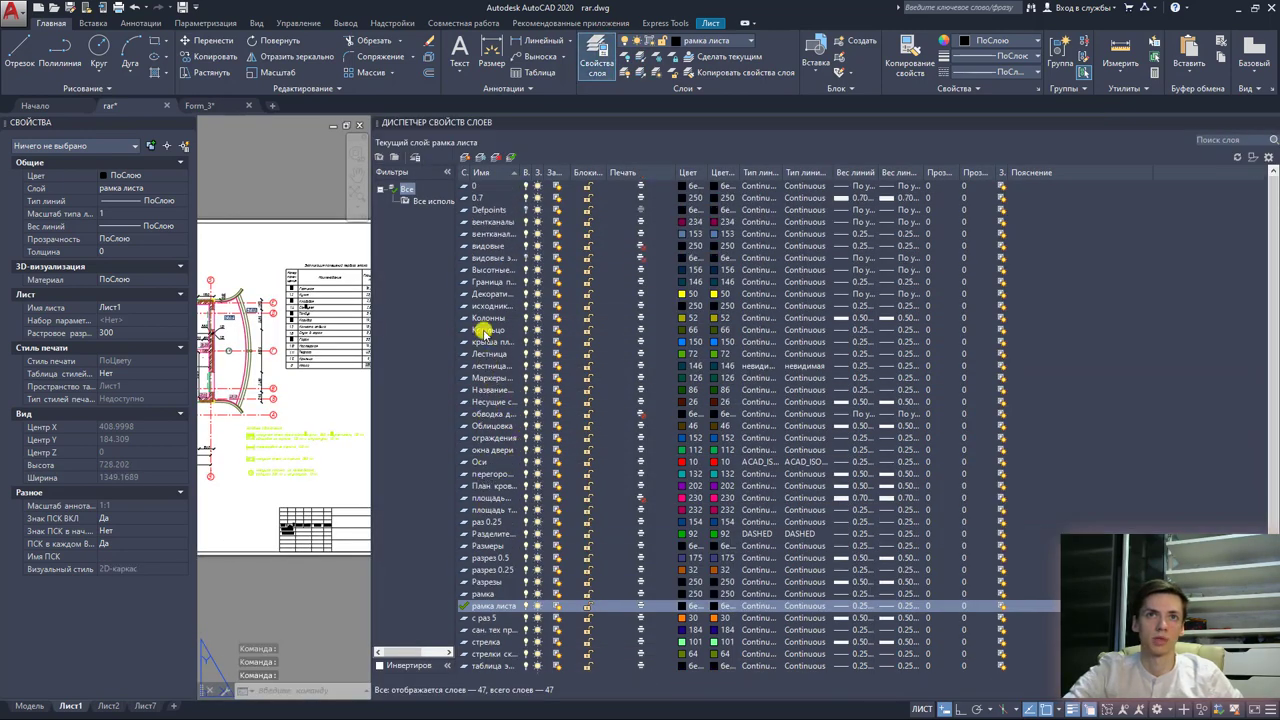
Step: Toggle the видовые экраны layer, close Layer Properties, and nudge the sheet view up
left_click(523, 258)
left_click(523, 258)
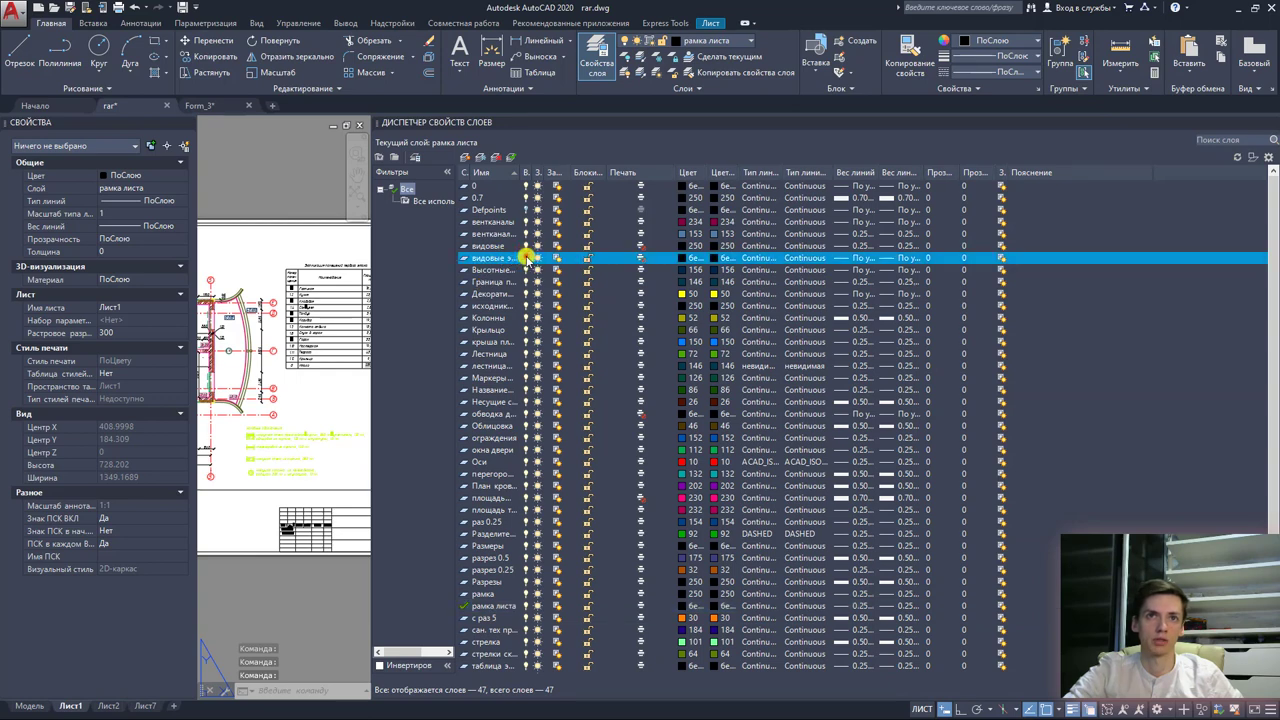
left_click(592, 72)
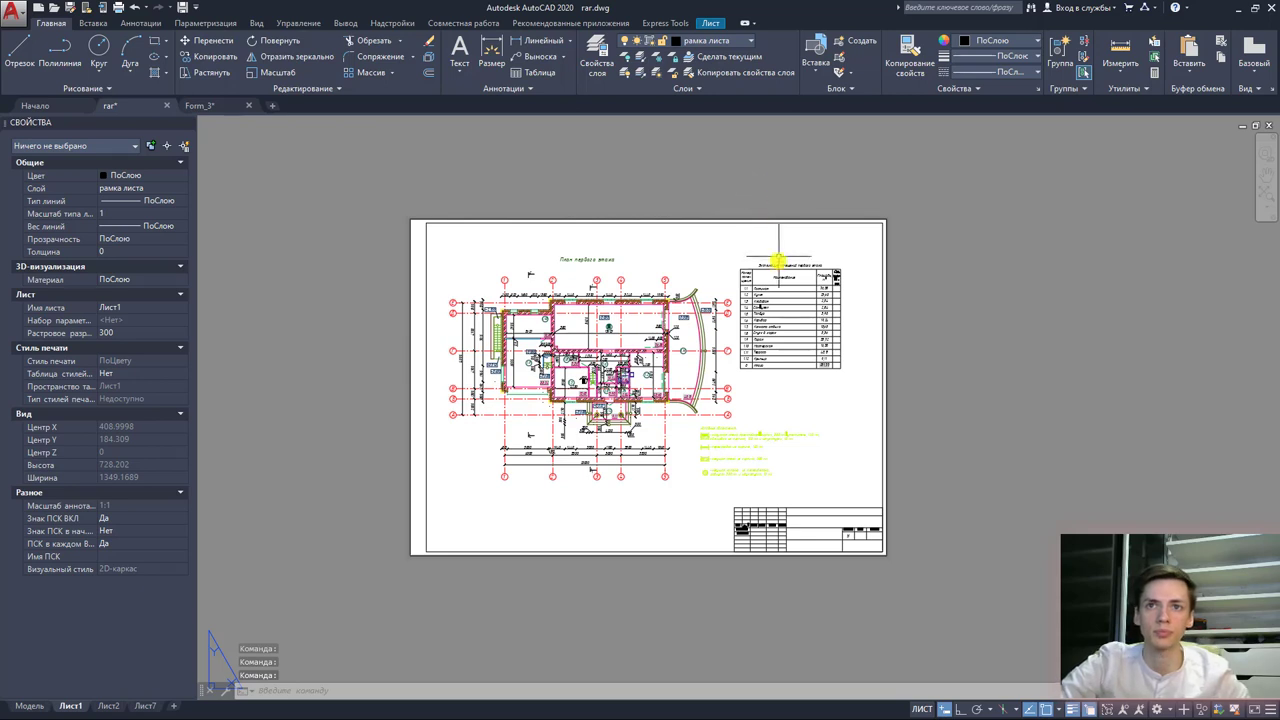
middle_click_drag(768, 299, 766, 271)
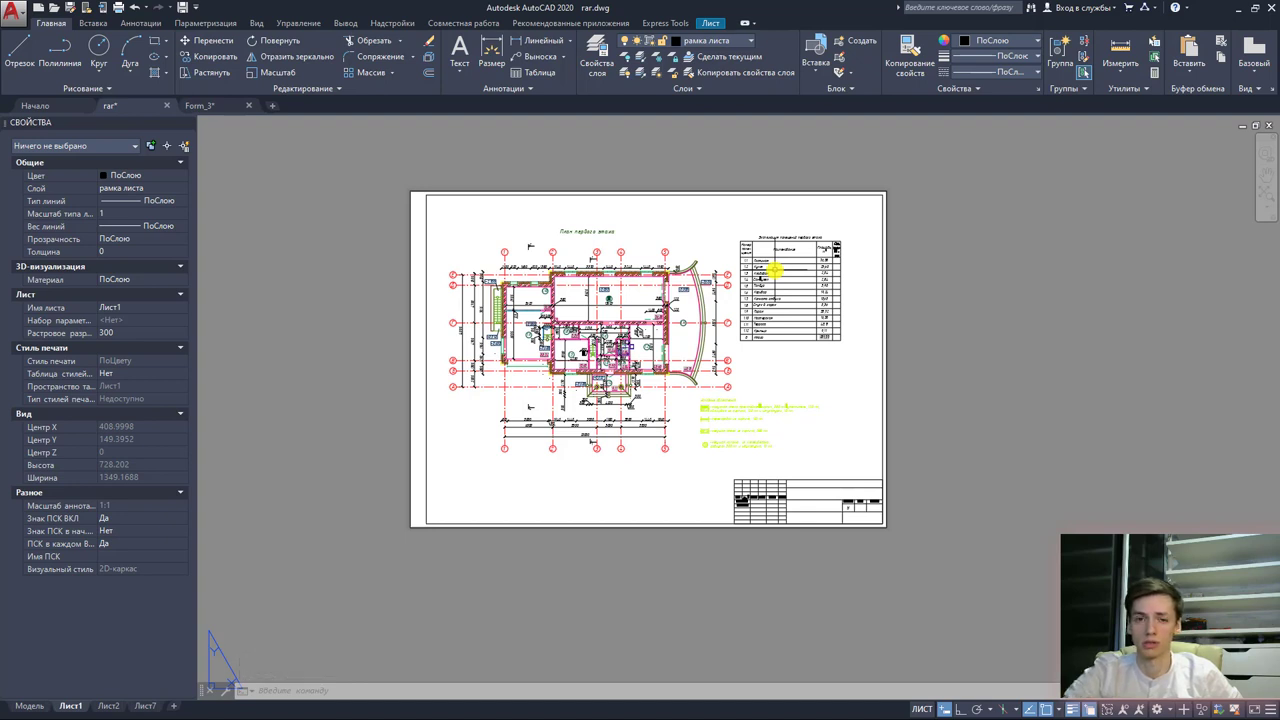
Step: Use Переименовать on the Лист1 tab to name the layout 'План 1 этажа'
right_click(72, 705)
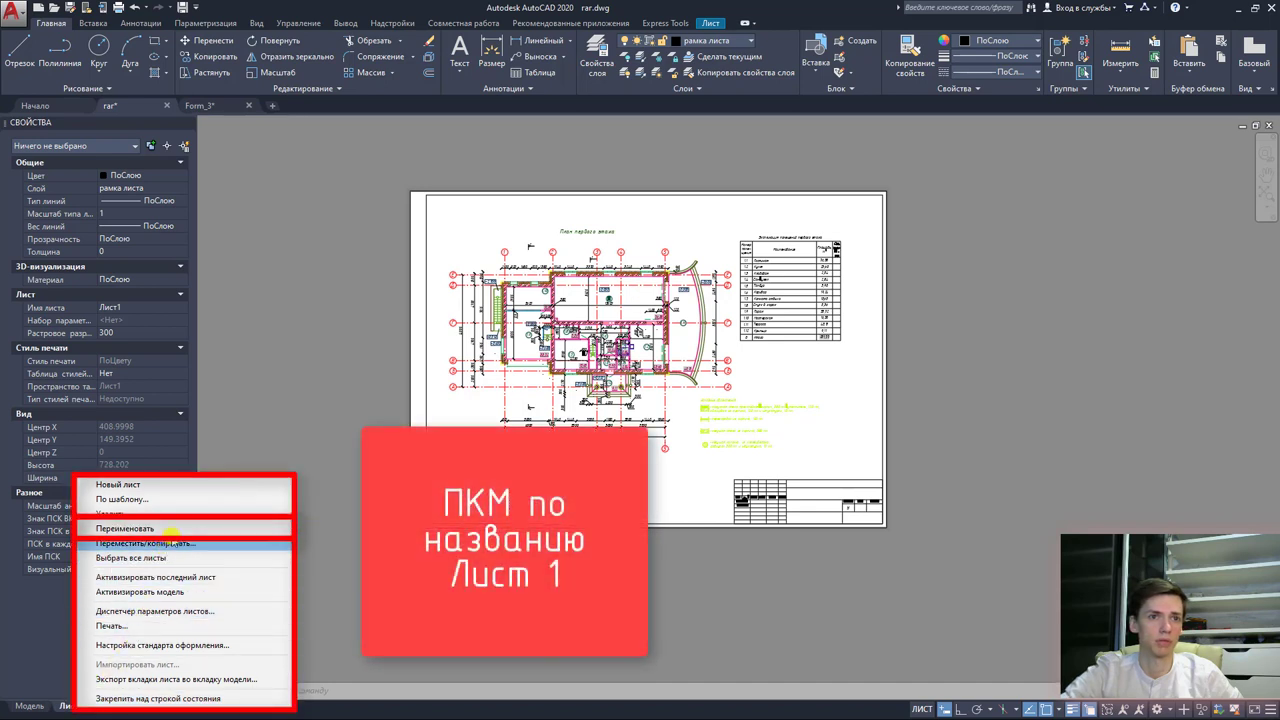
left_click(172, 530)
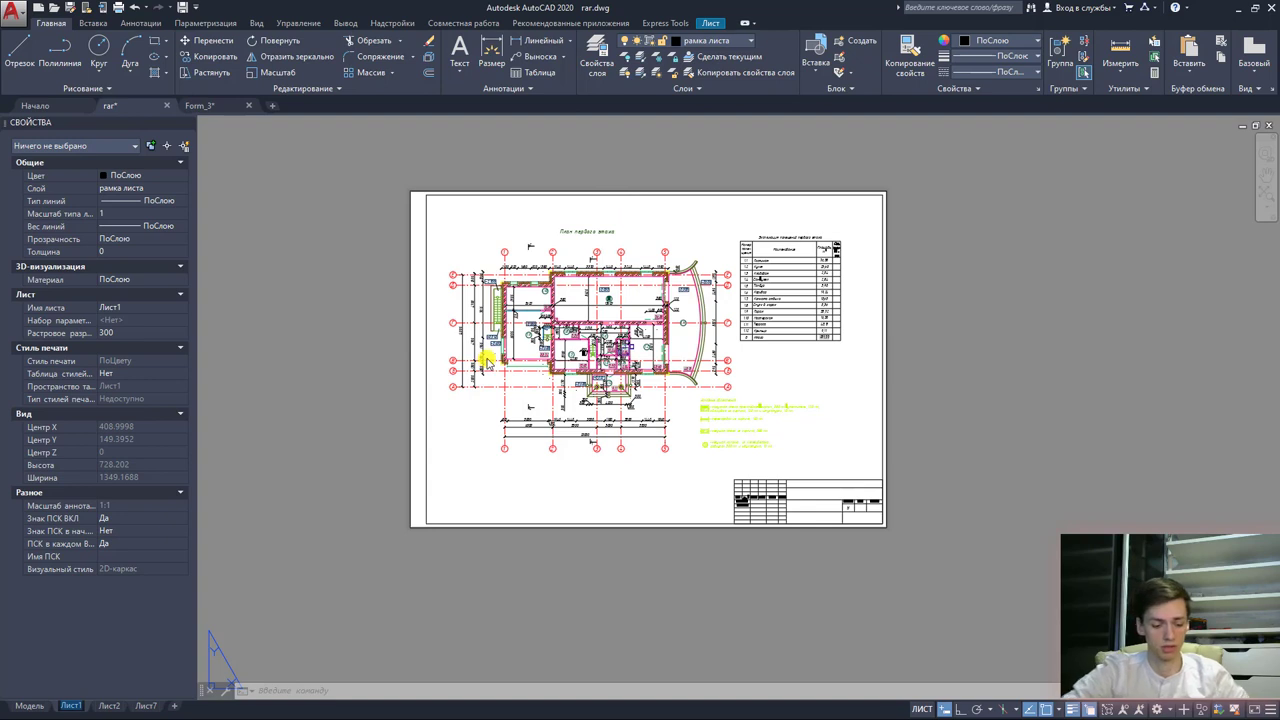
type("План 1")
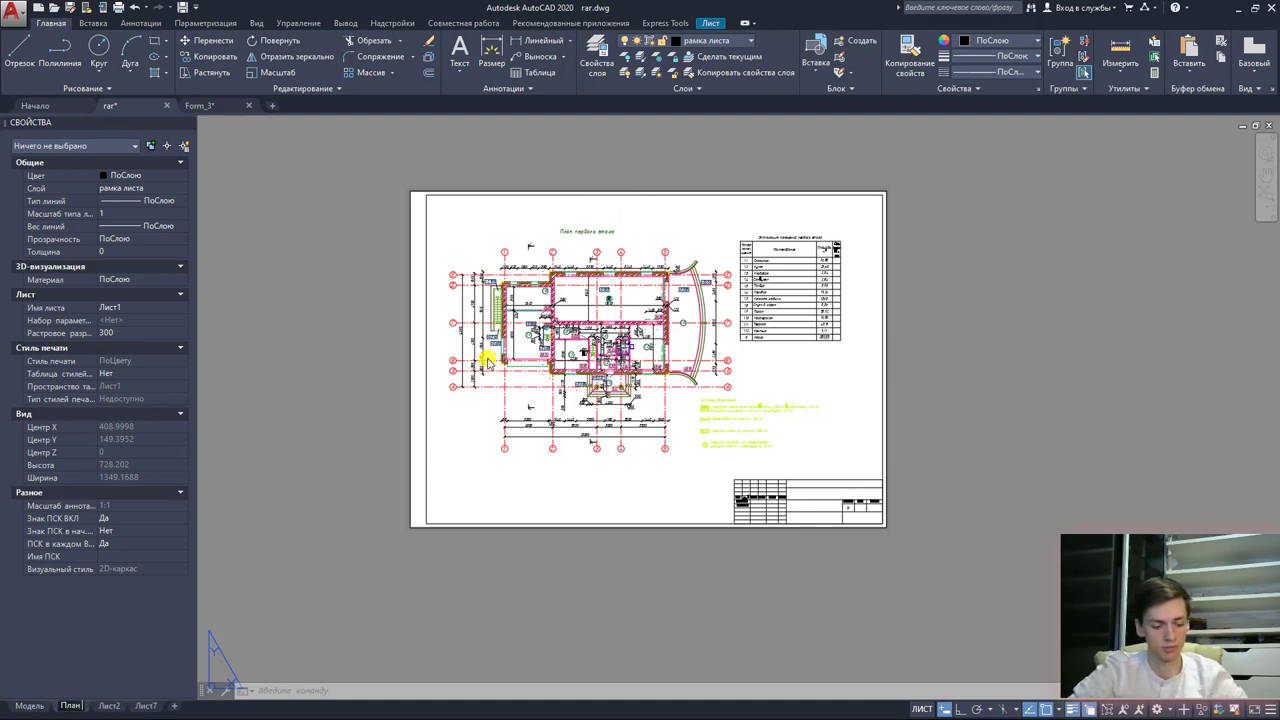
key("Return")
type("этажа")
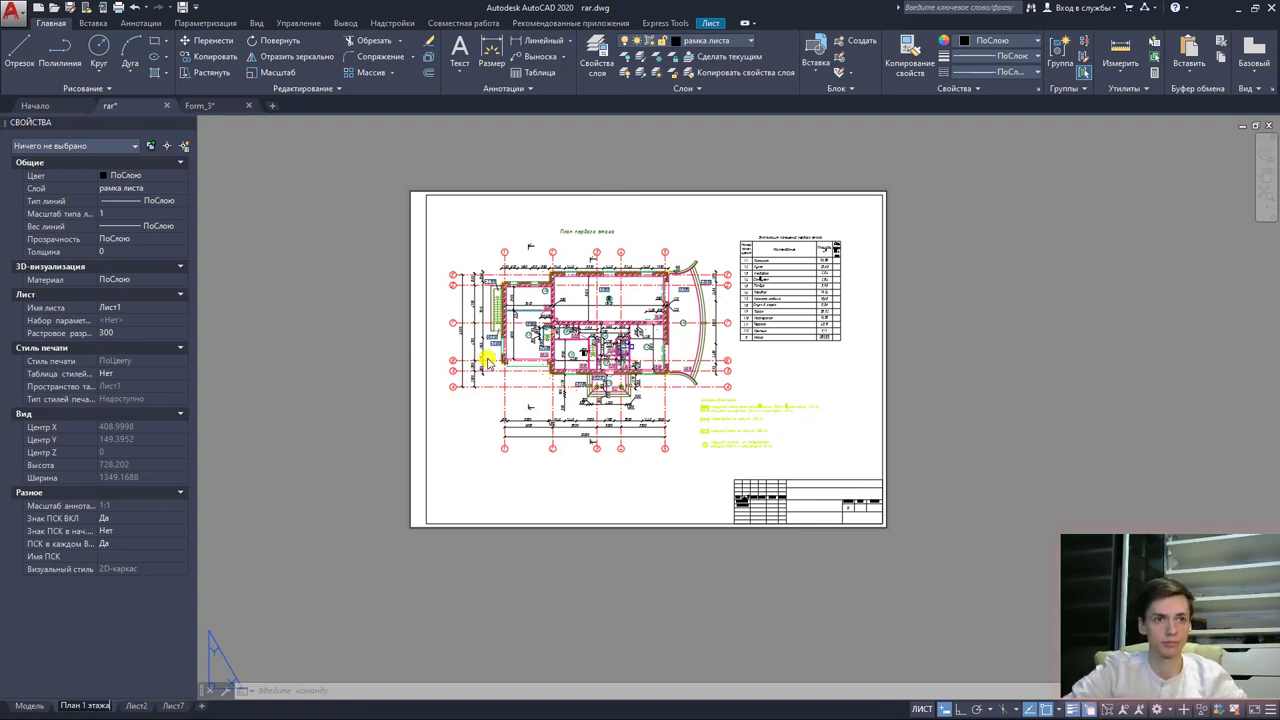
key("Return")
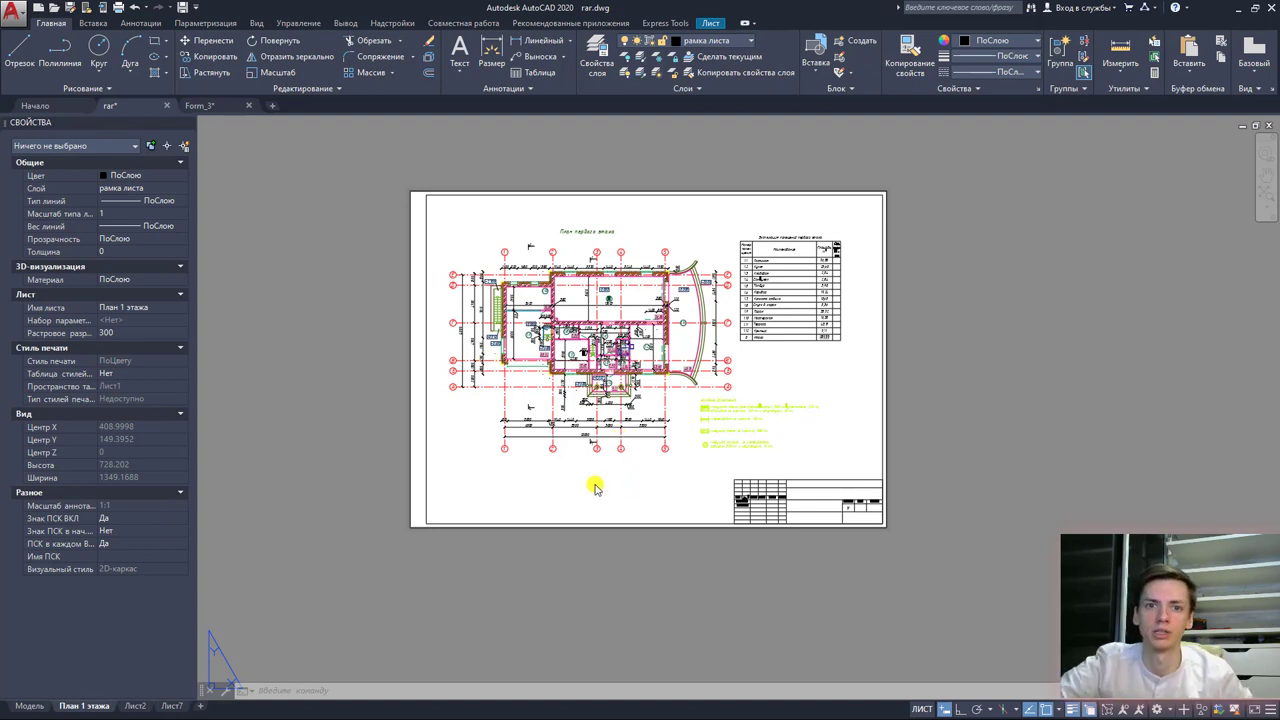
Step: Copy the План 1 этажа layout with Создать копию ticked and switch to 'План 1 этажа (2)'
right_click(95, 707)
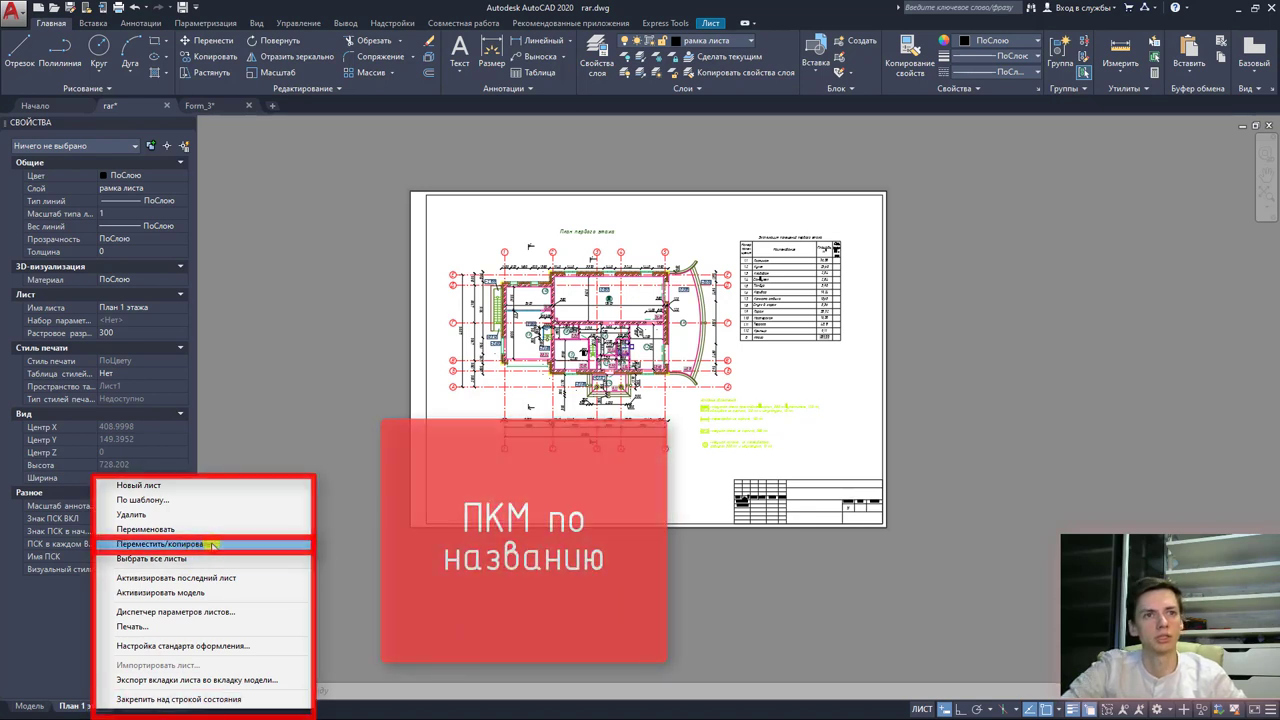
left_click(213, 545)
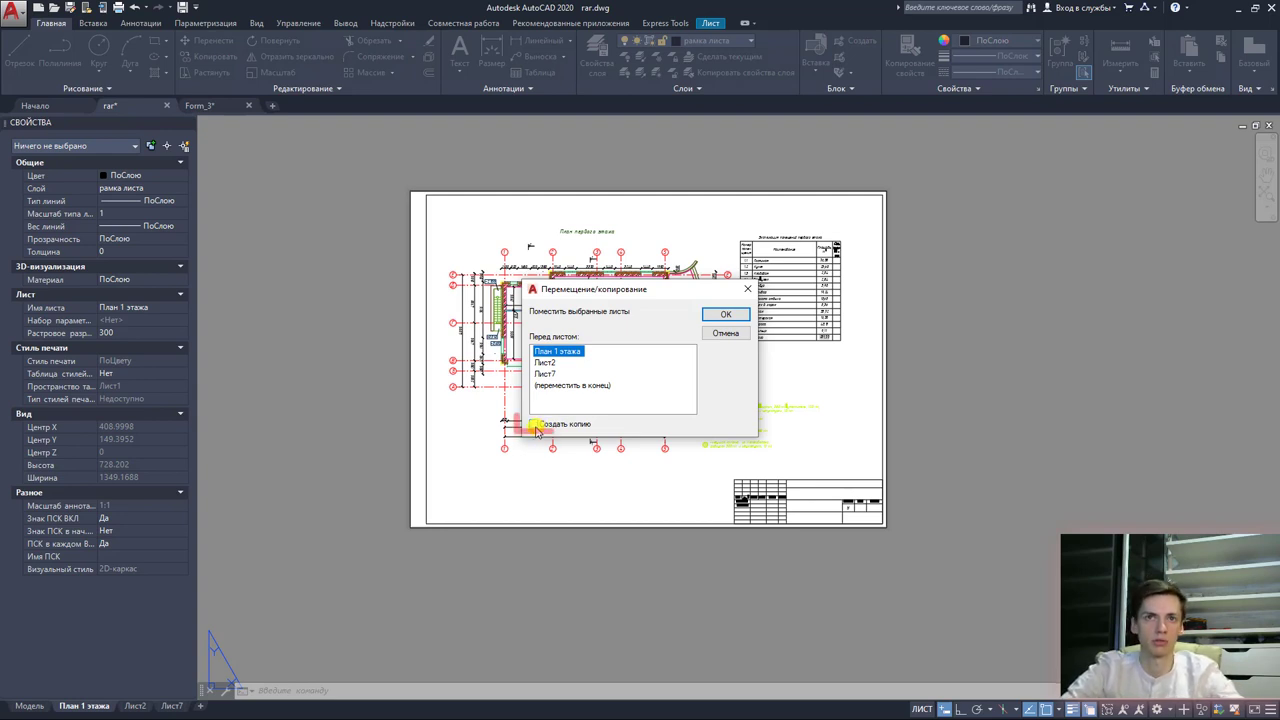
left_click(535, 426)
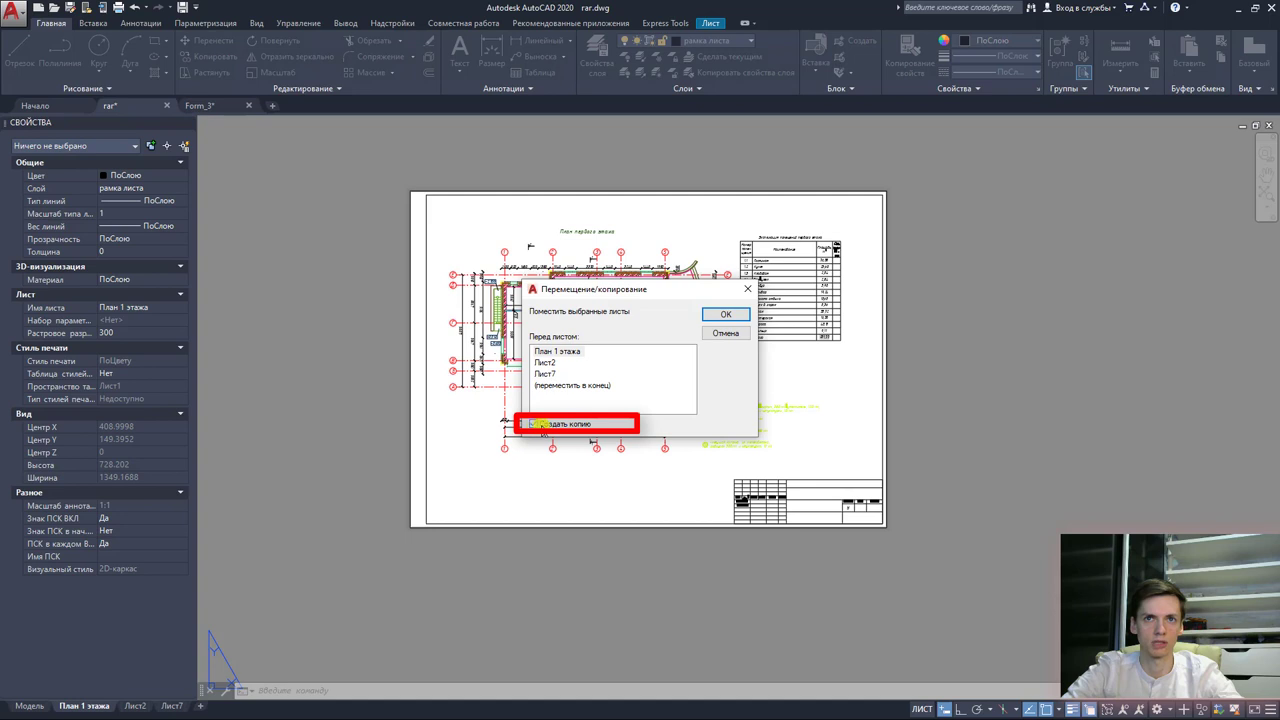
left_click(716, 315)
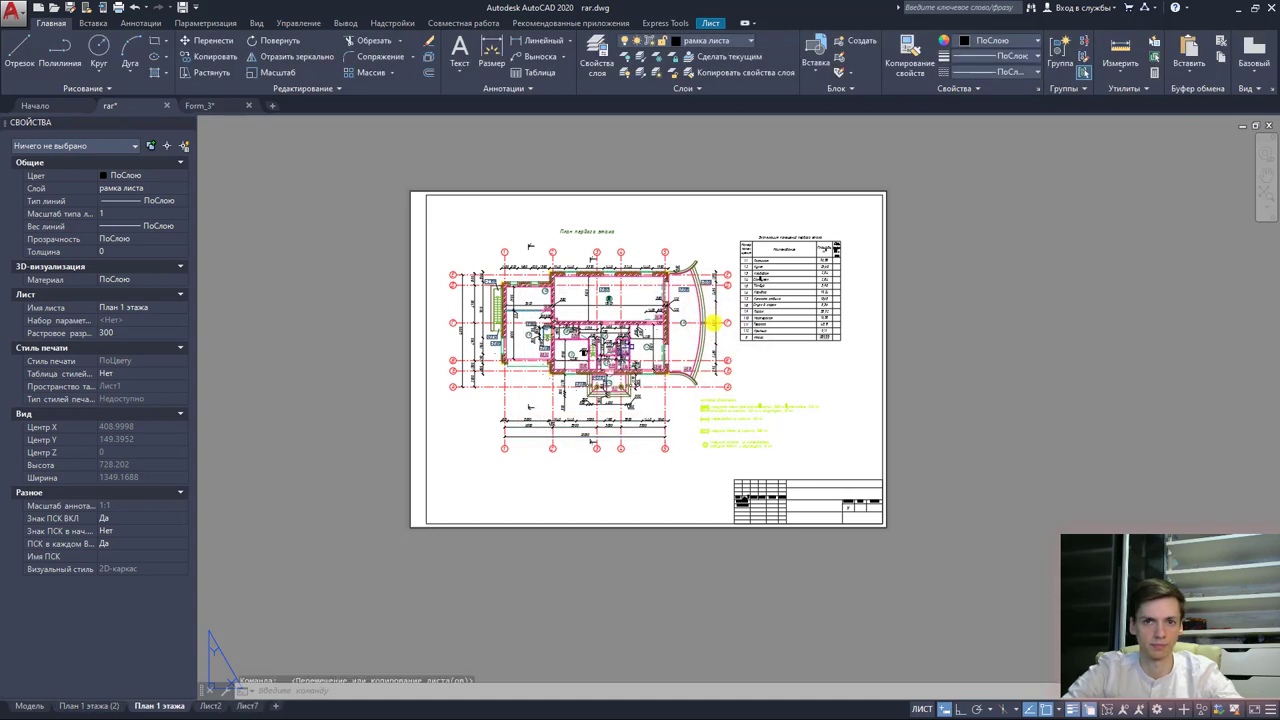
left_click(80, 706)
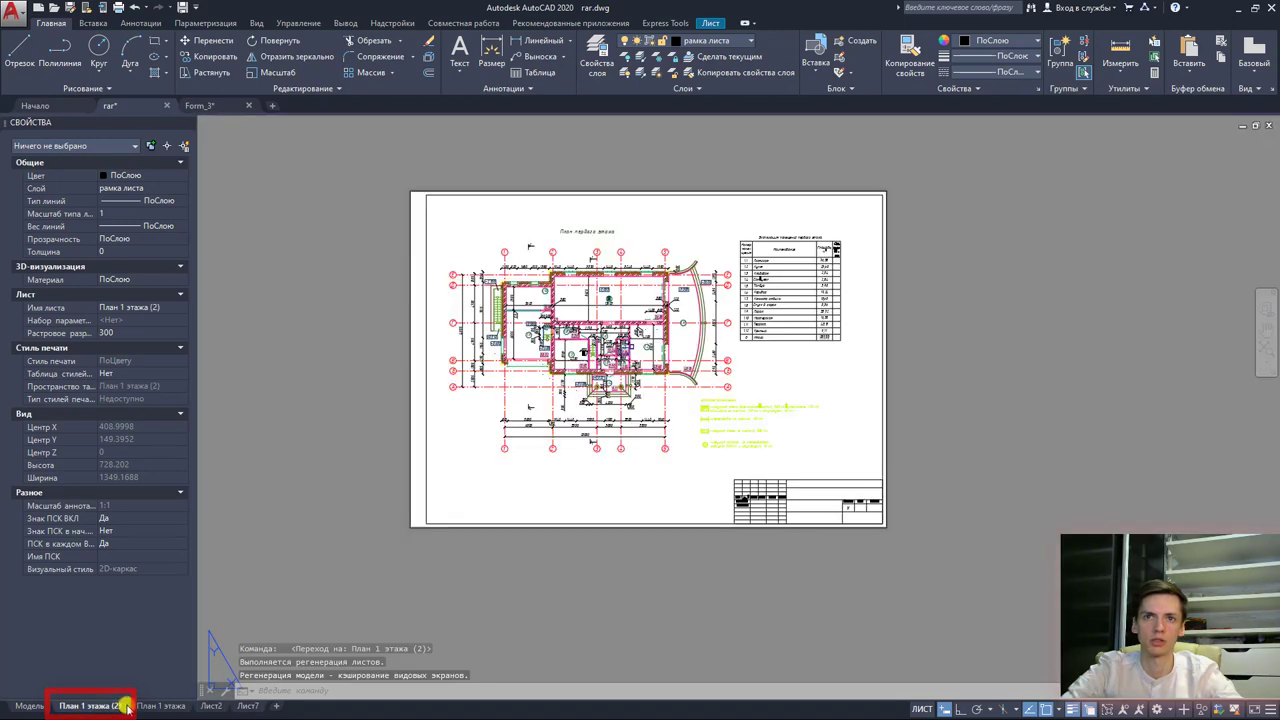
Step: Rename the copied layout to 'План 2 этажа' and click into its viewport for model space
scroll(800, 490, "up", 6)
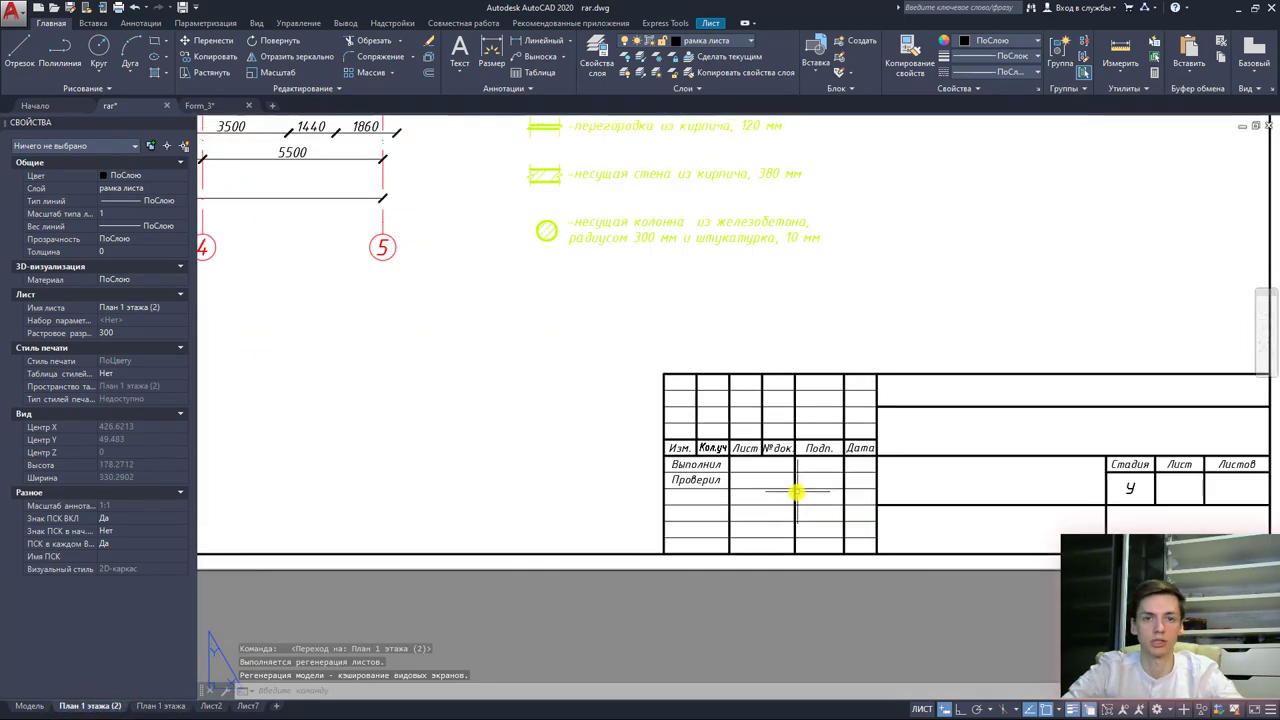
scroll(797, 491, "down", 6)
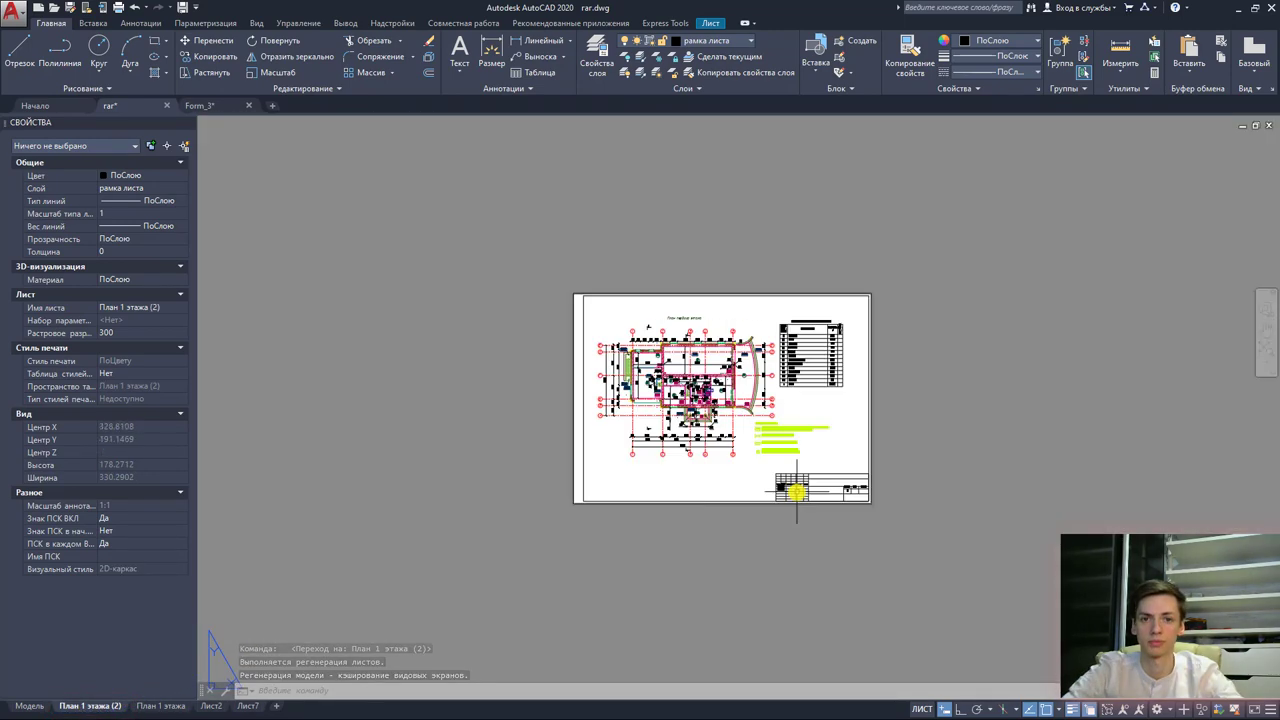
scroll(684, 364, "up", 4)
scroll(684, 364, "down", 2)
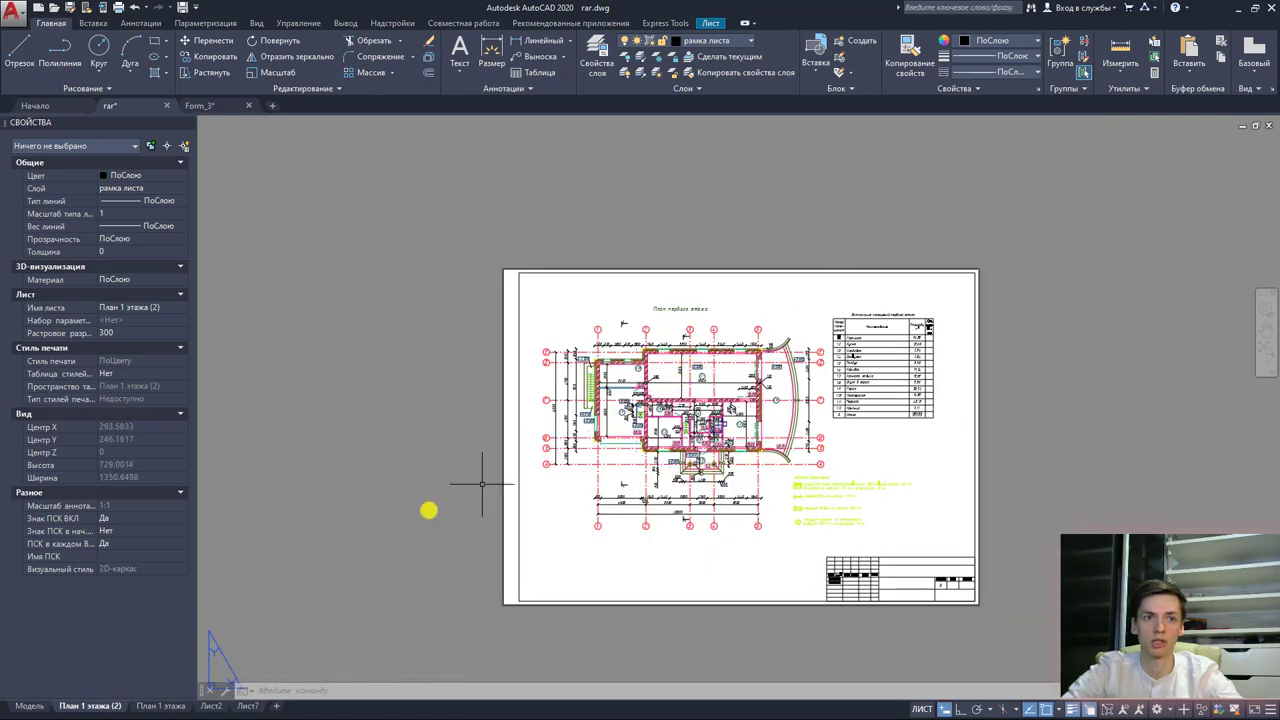
right_click(100, 706)
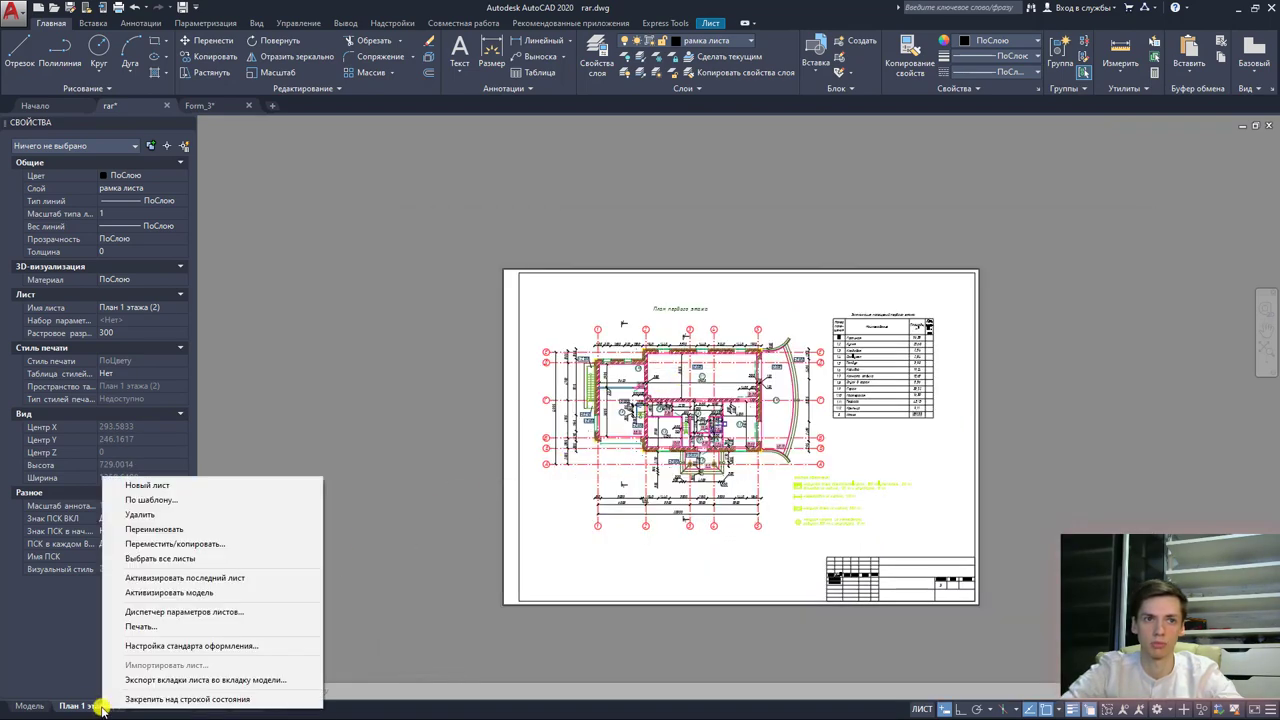
left_click(160, 529)
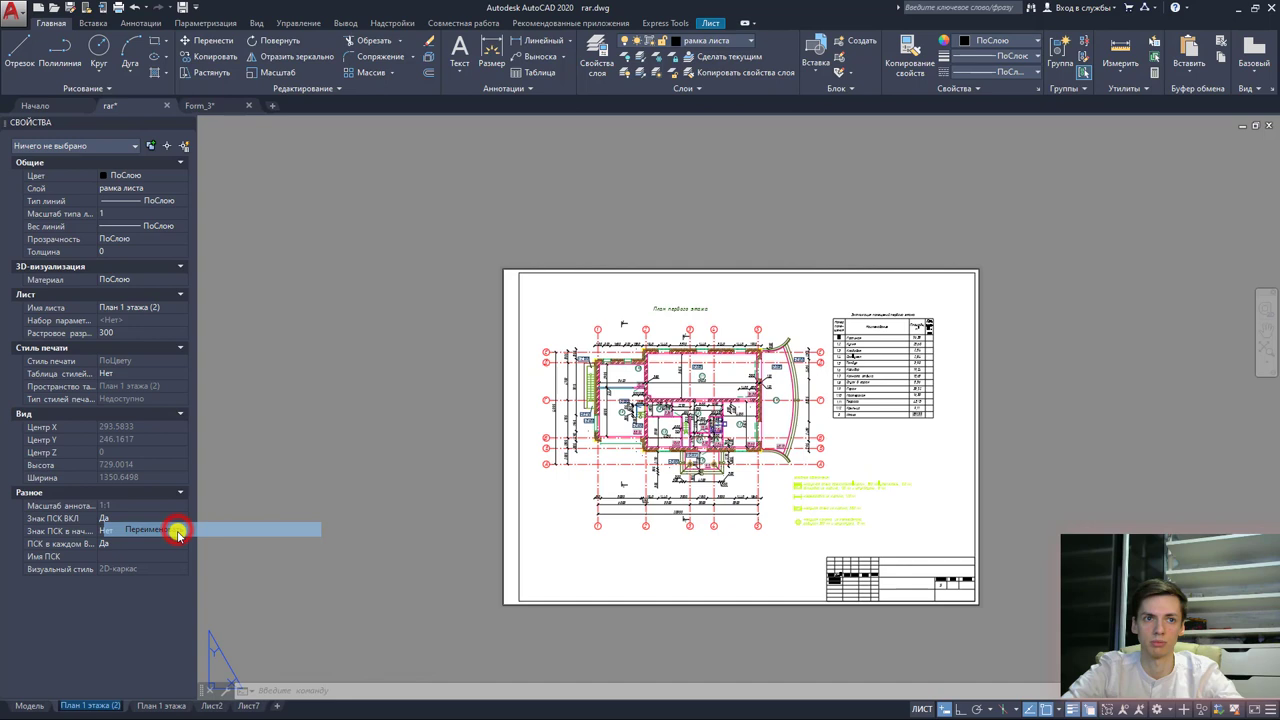
left_click(88, 706)
type("2")
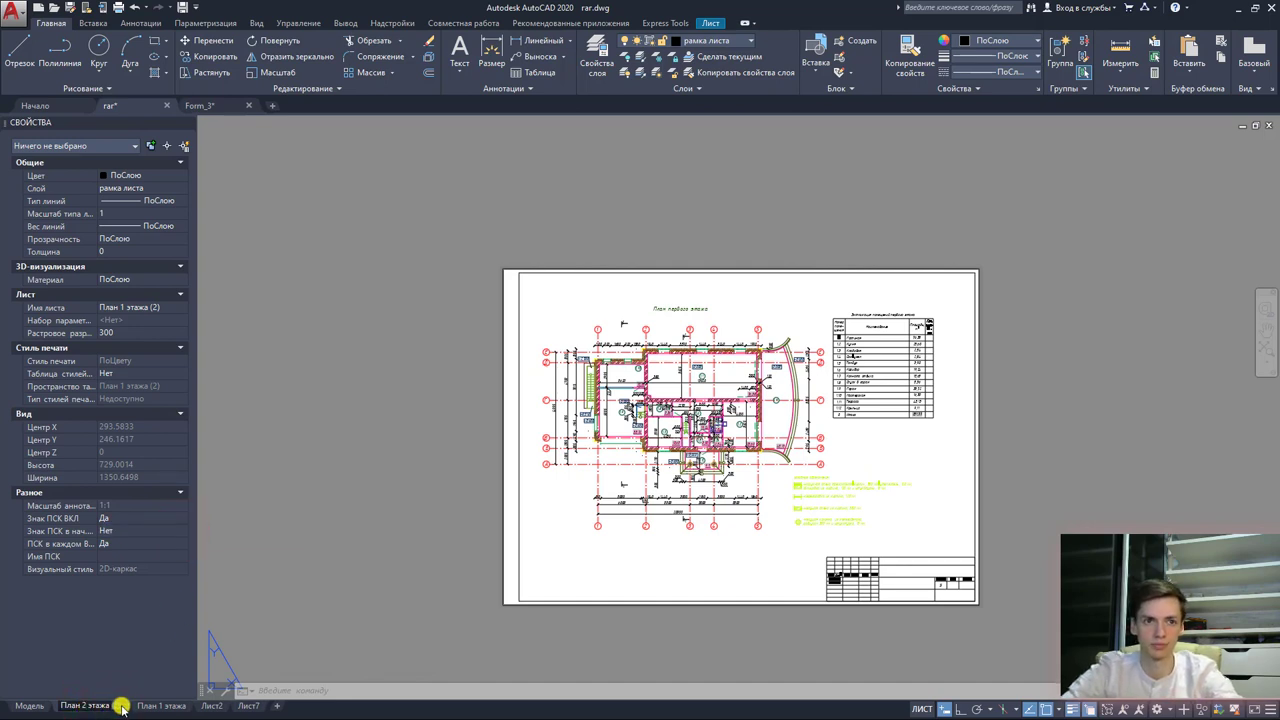
key("Return")
left_click(121, 676)
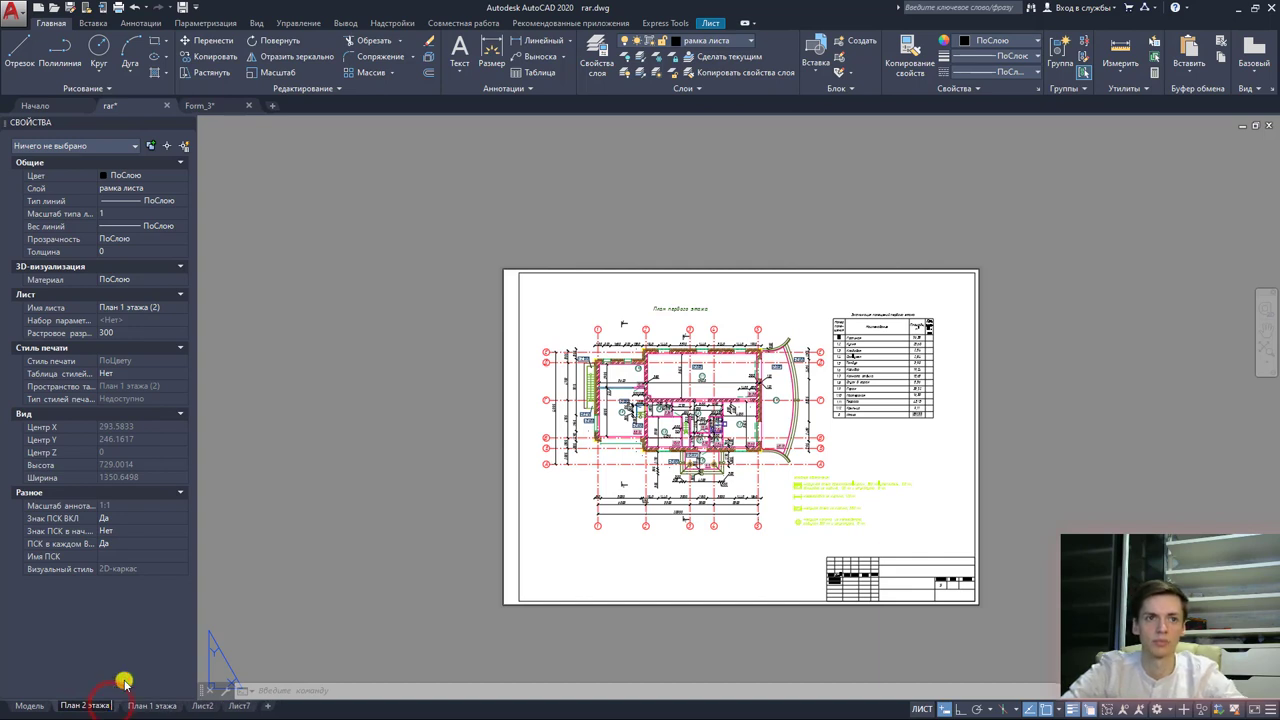
left_click(568, 582)
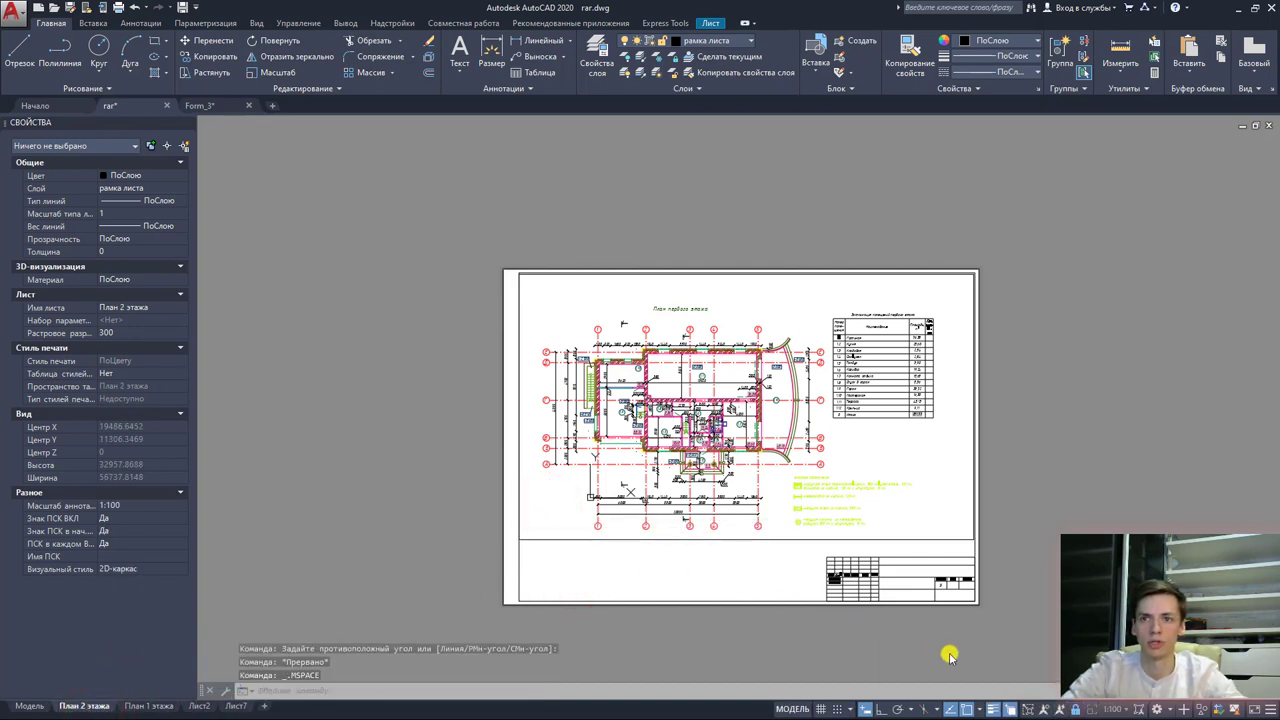
left_click(921, 709)
middle_click_drag(937, 597, 266, 474)
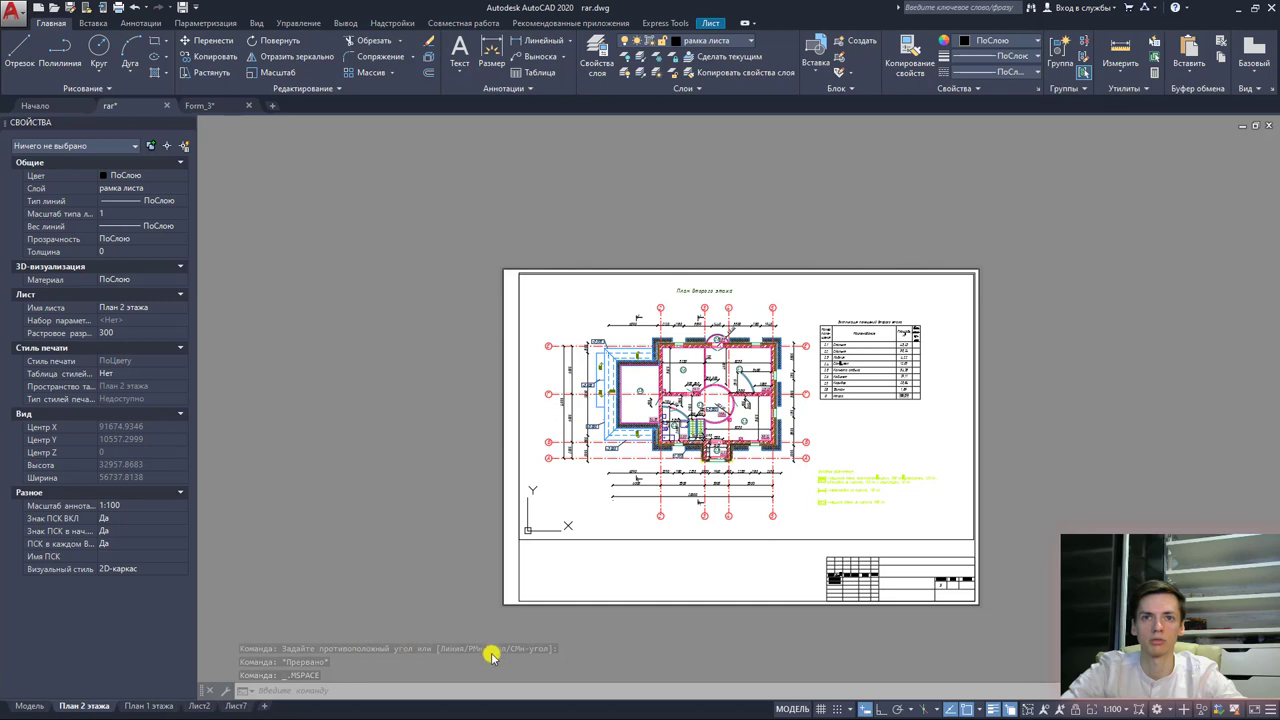
double_click(543, 659)
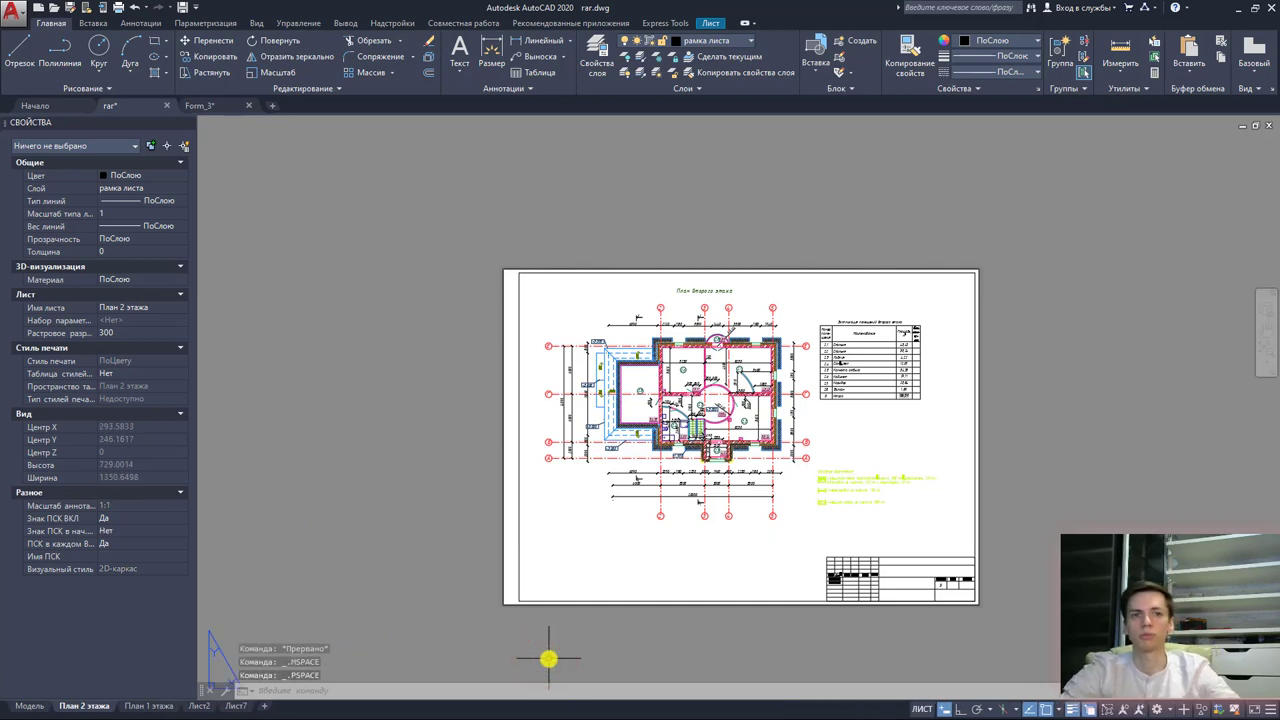
double_click(563, 521)
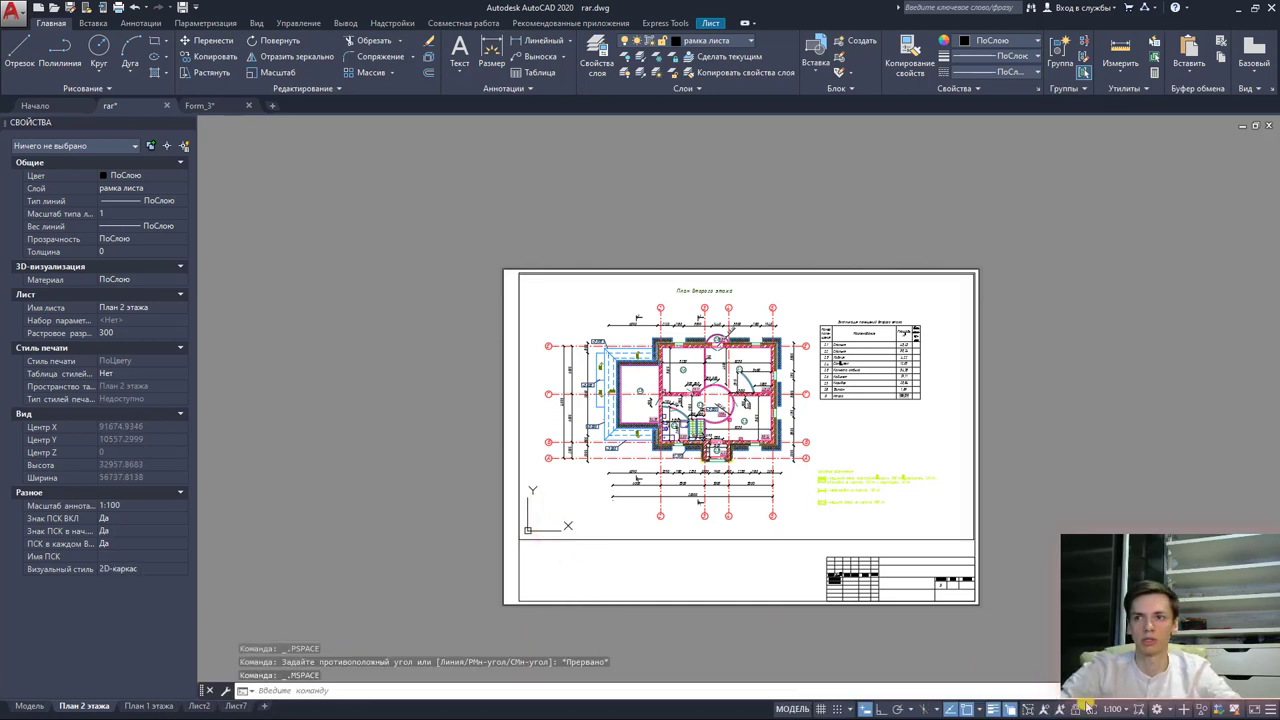
double_click(666, 570)
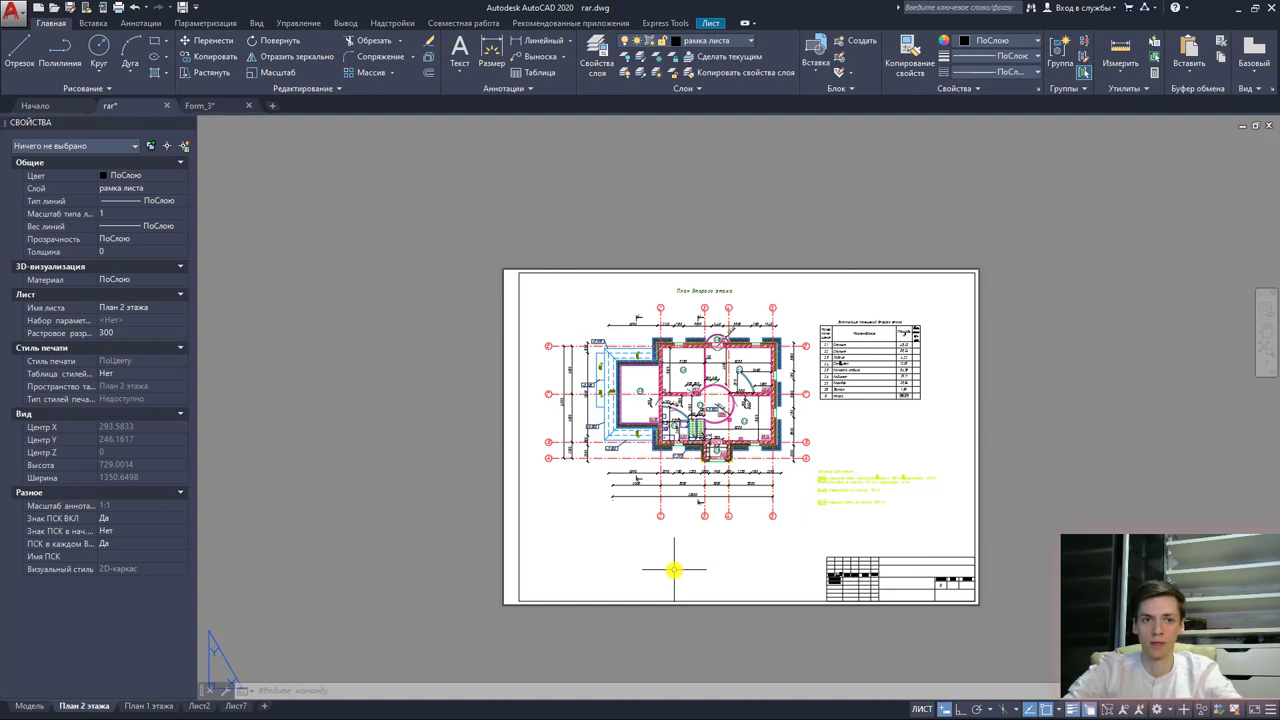
Step: Reorder the tabs so План 1 этажа comes before План 2 этажа, then show Лист7
left_click(140, 706)
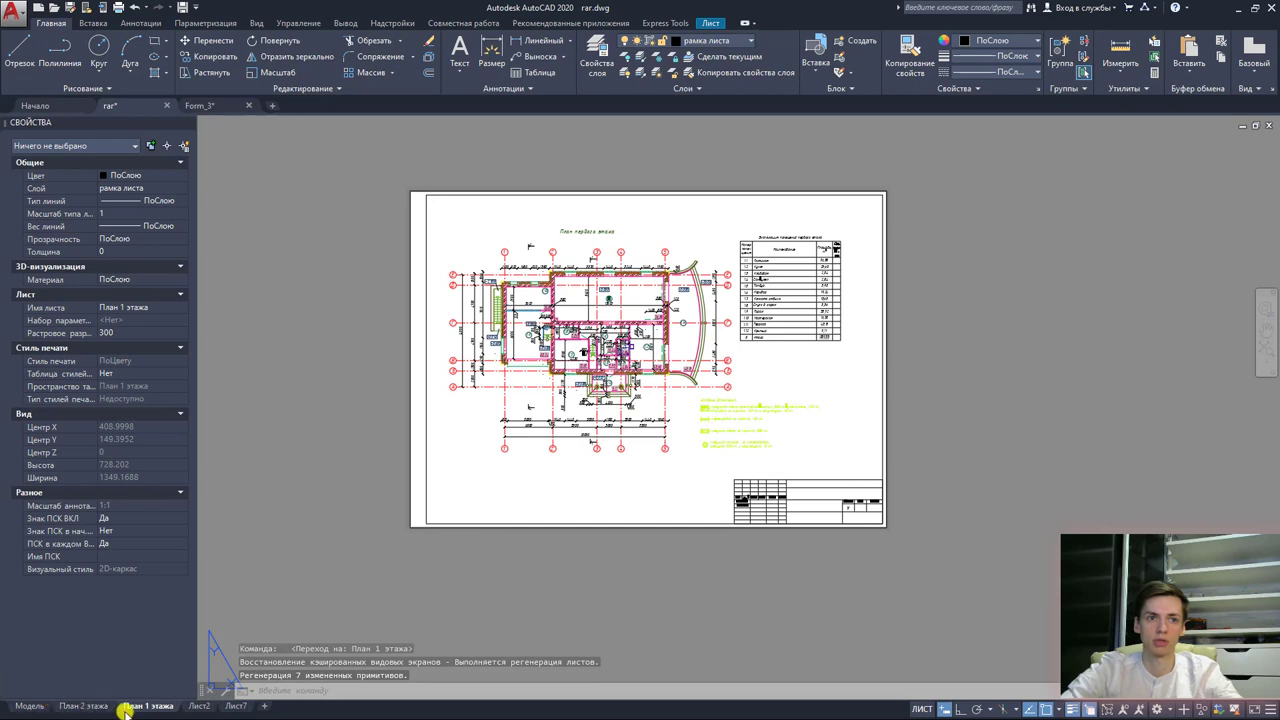
left_click_drag(126, 708, 62, 707)
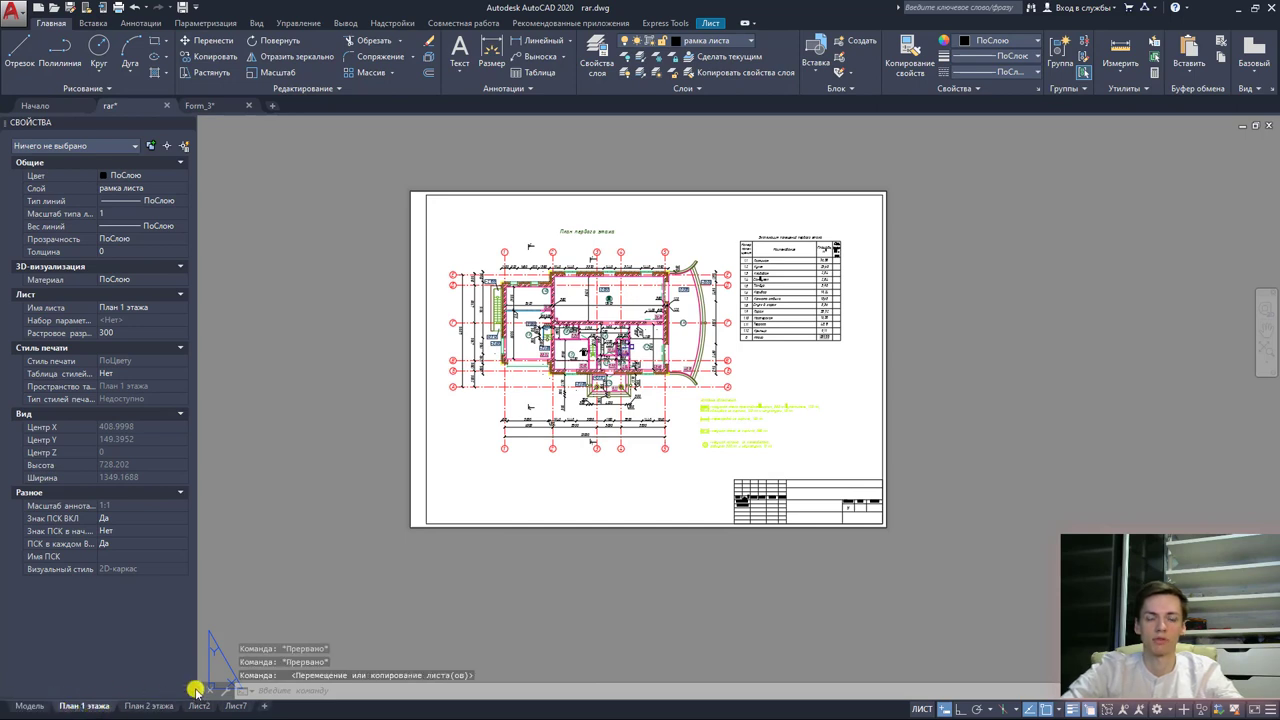
left_click(150, 706)
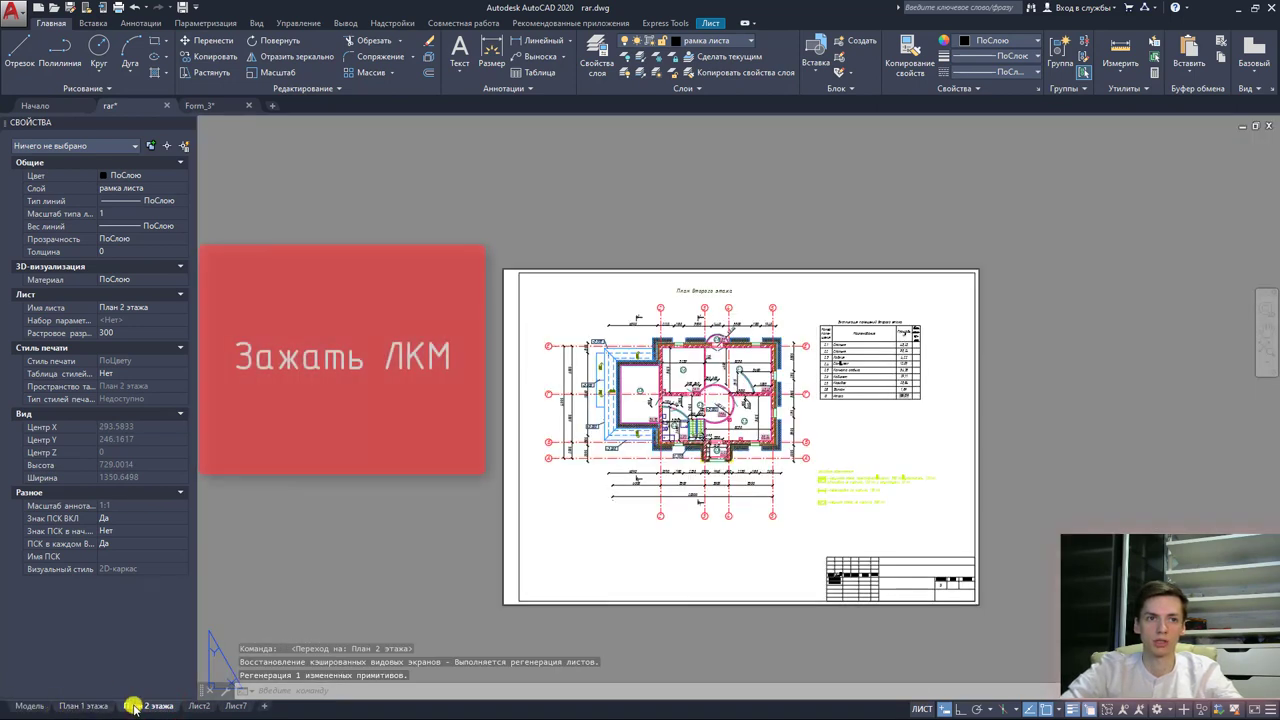
left_click_drag(134, 708, 62, 709)
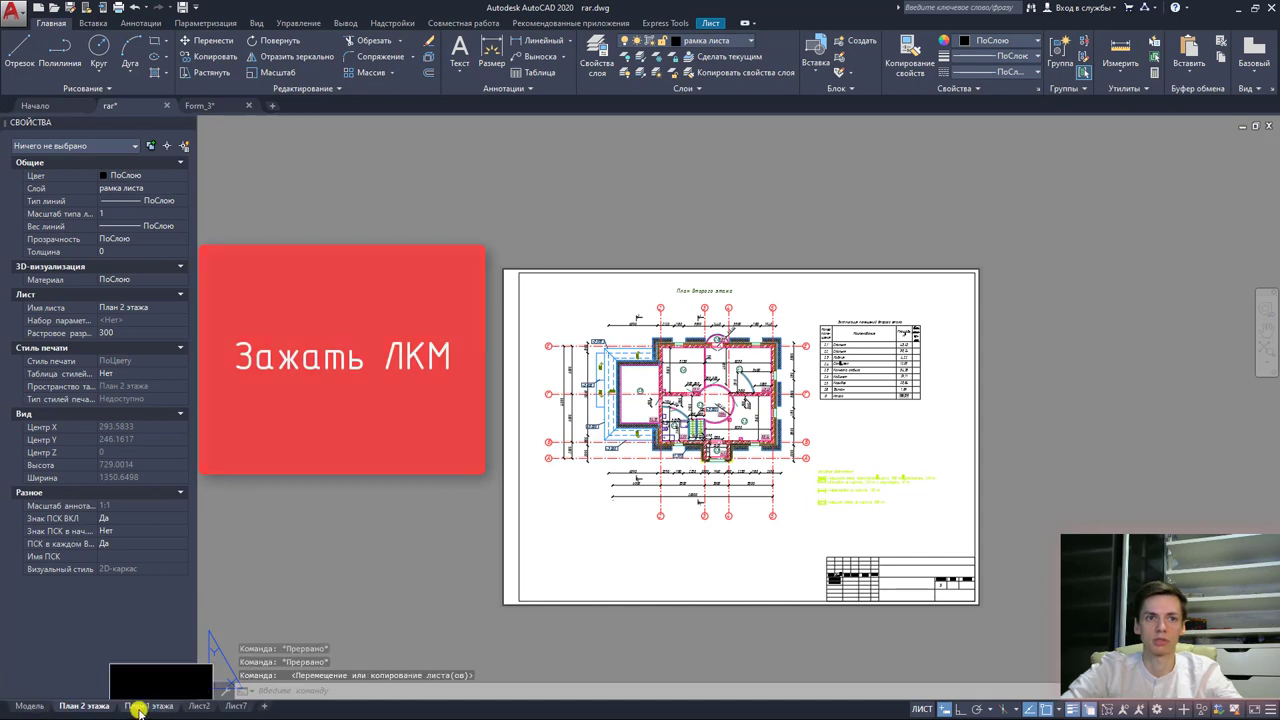
left_click(140, 706)
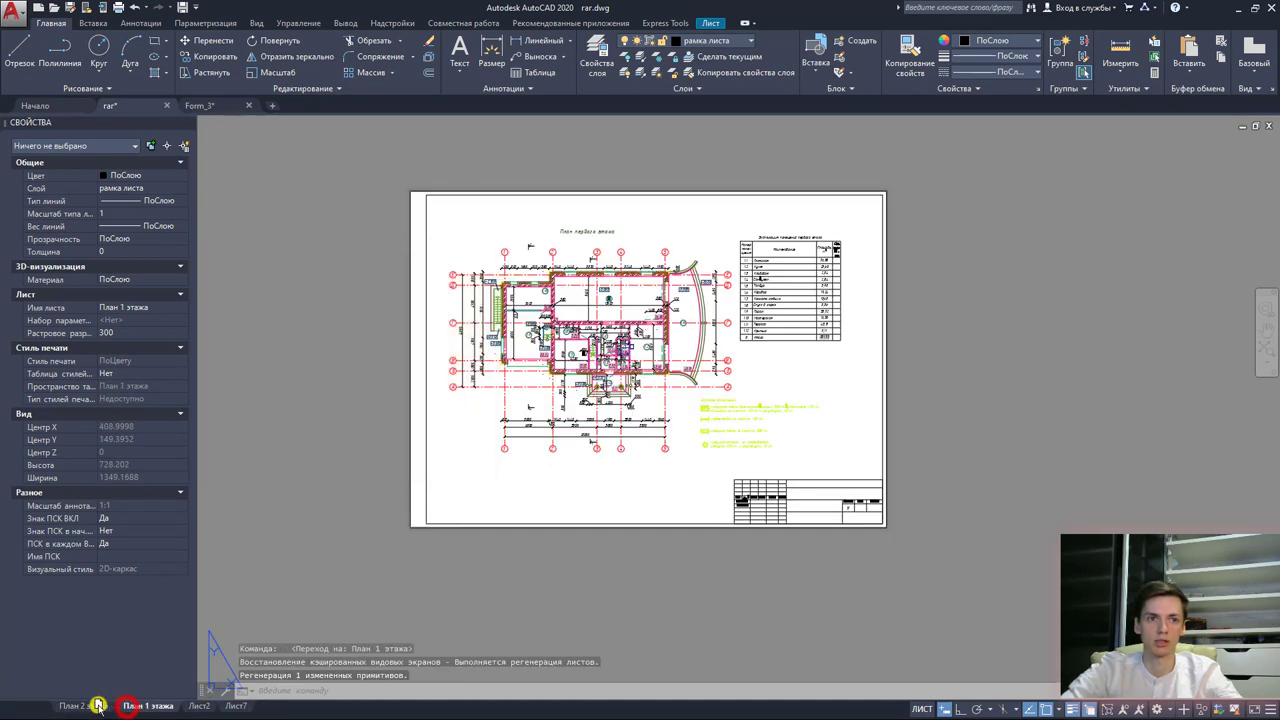
left_click_drag(47, 712, 60, 709)
mouse_move(146, 706)
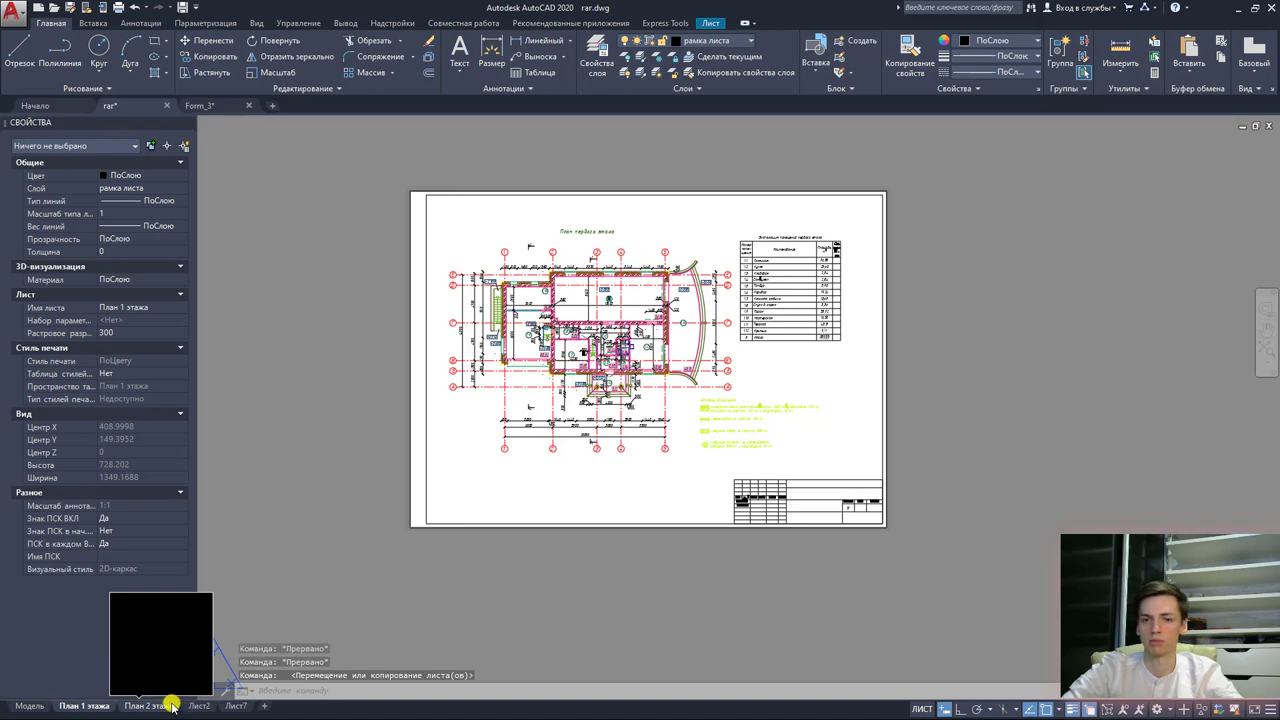
left_click(234, 706)
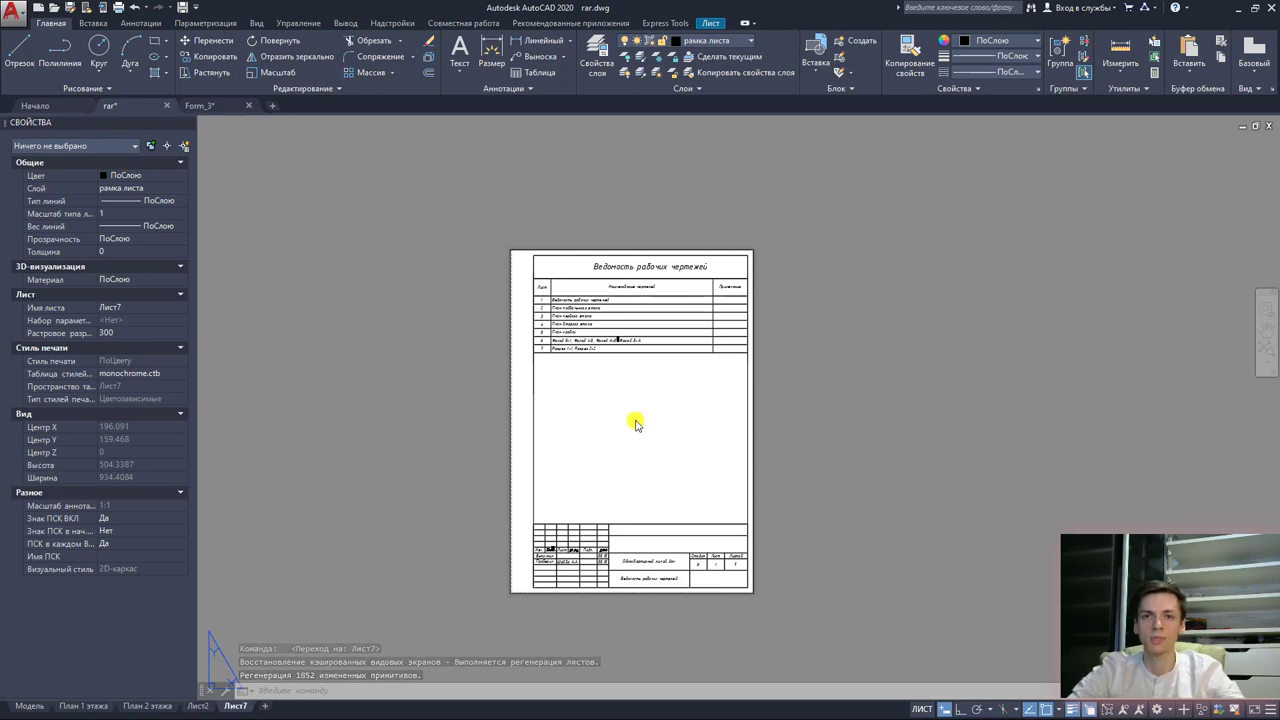
scroll(637, 420, "up", 2)
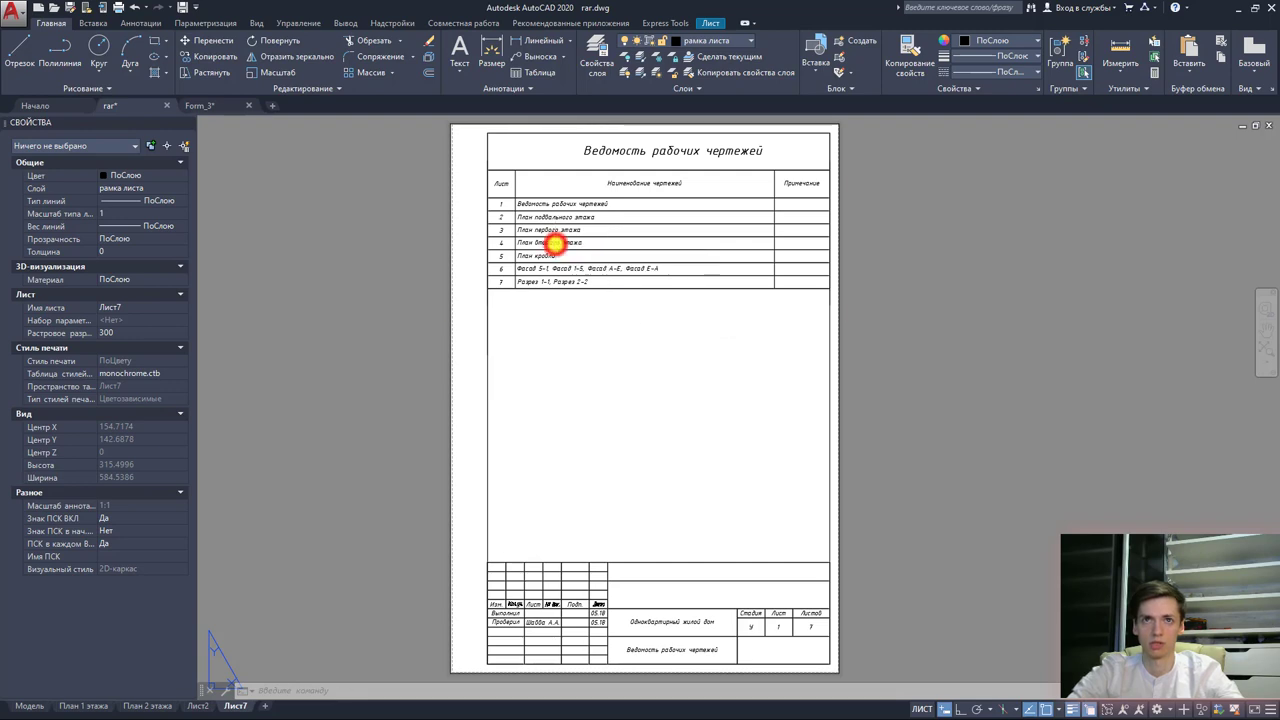
left_click(555, 243)
scroll(728, 432, "down", 2)
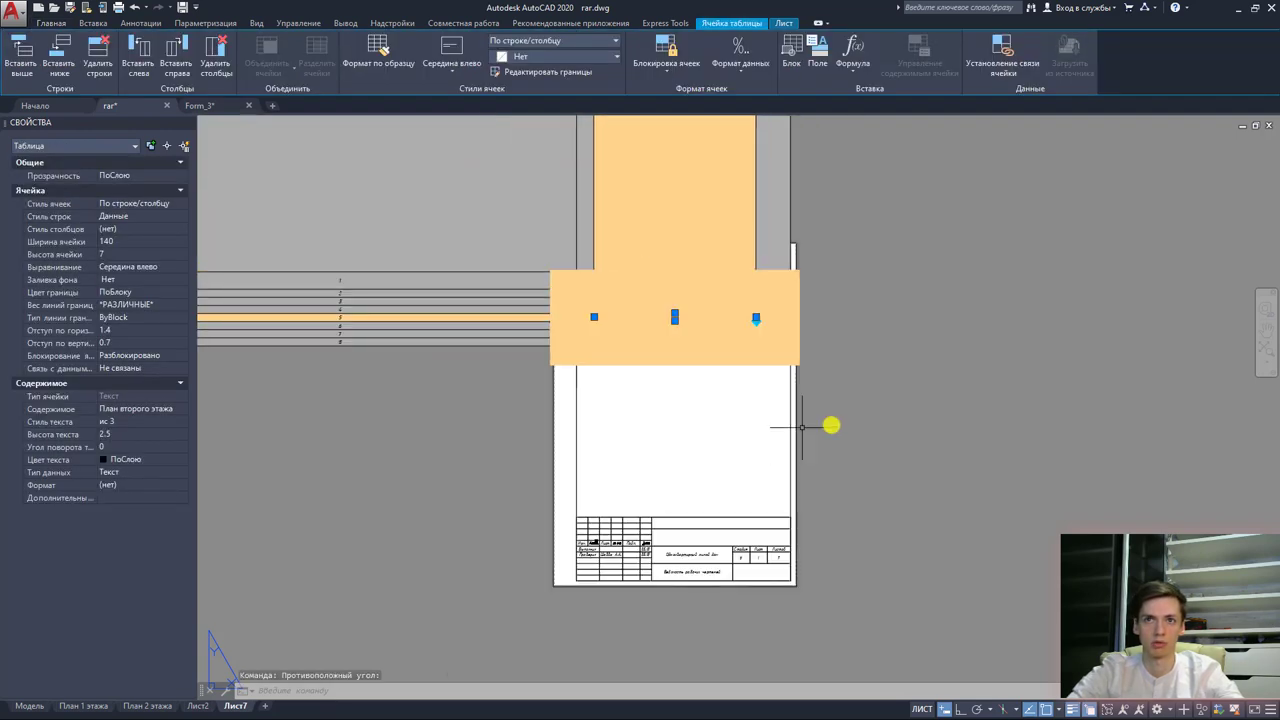
left_click(922, 414)
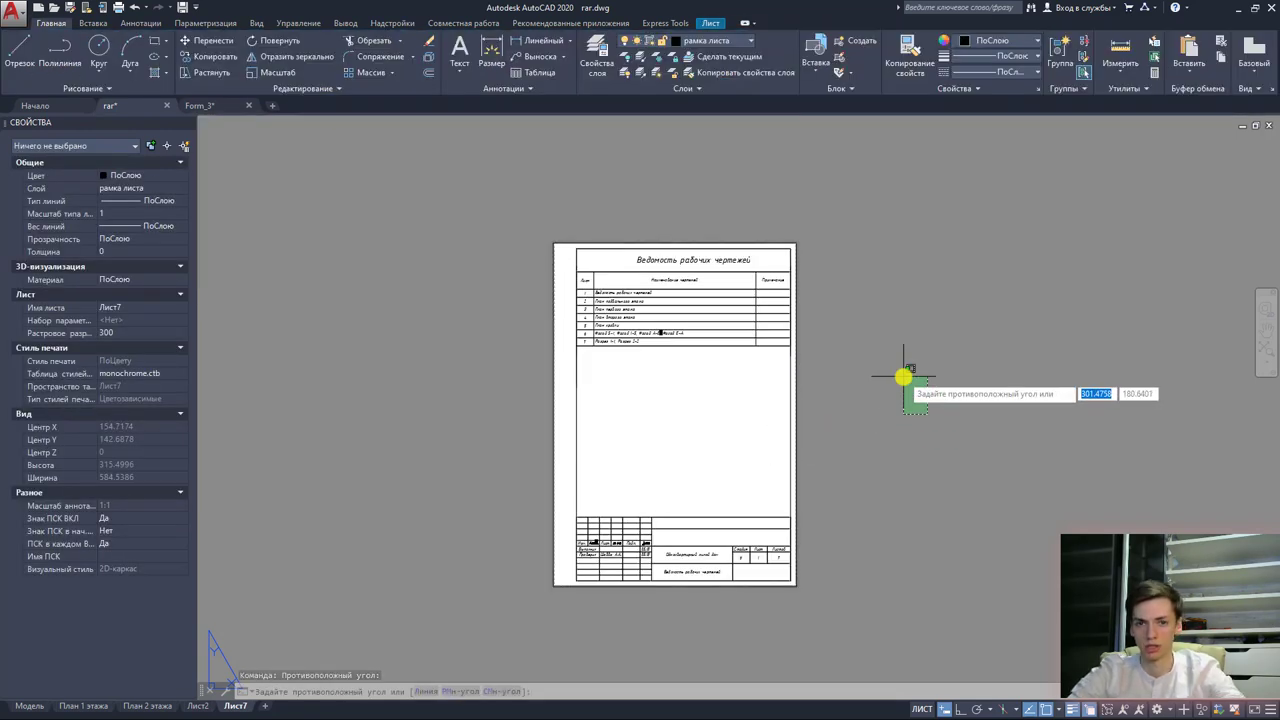
key("Escape")
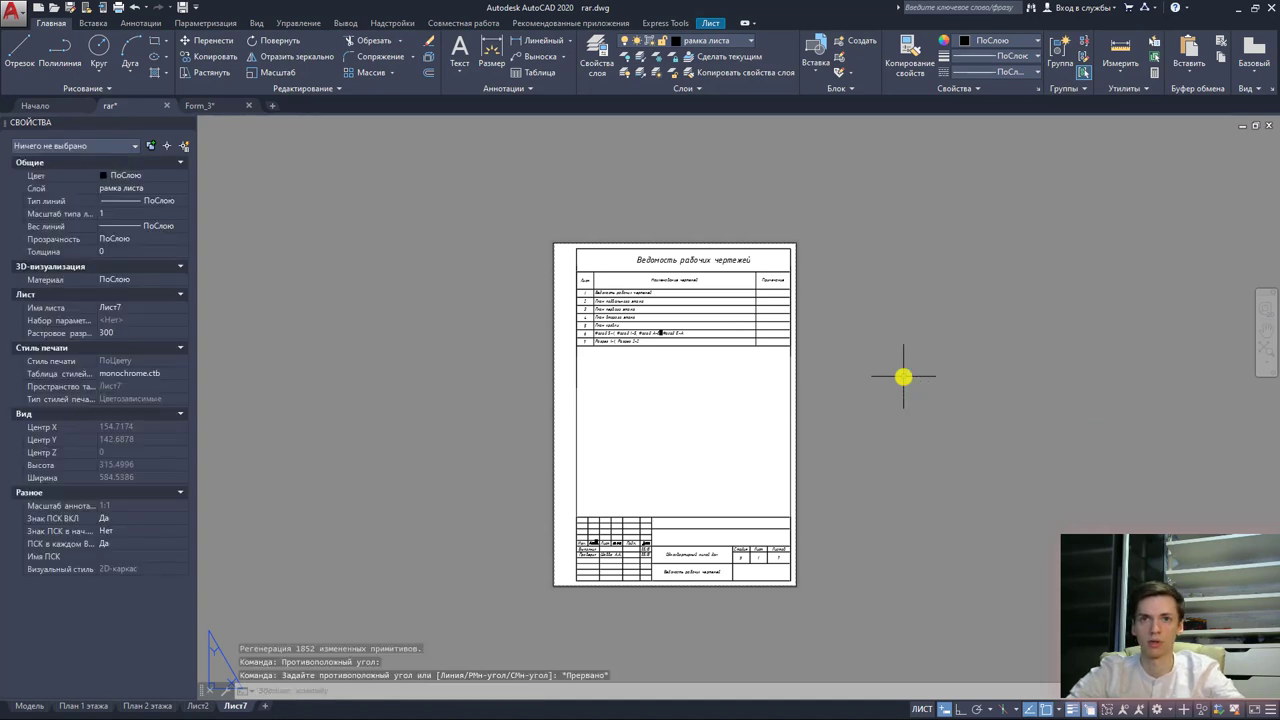
scroll(903, 375, "up", 1)
scroll(905, 370, "up", 1)
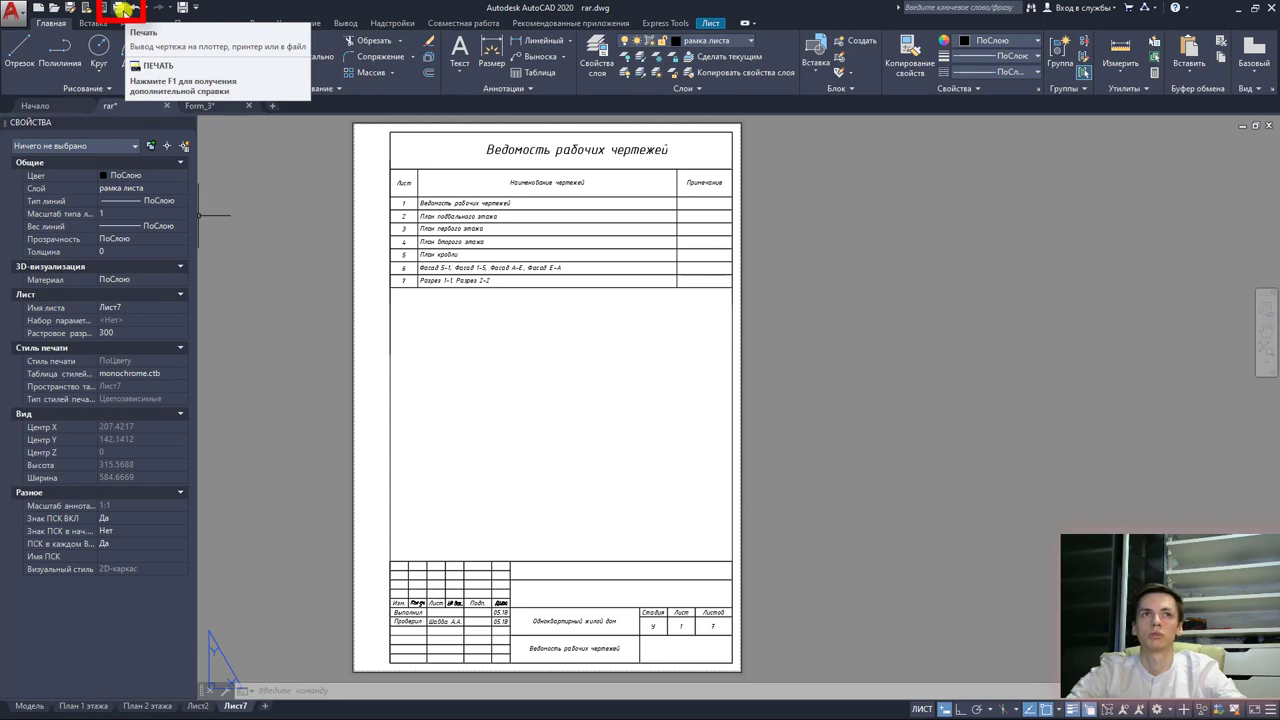
left_click(15, 14)
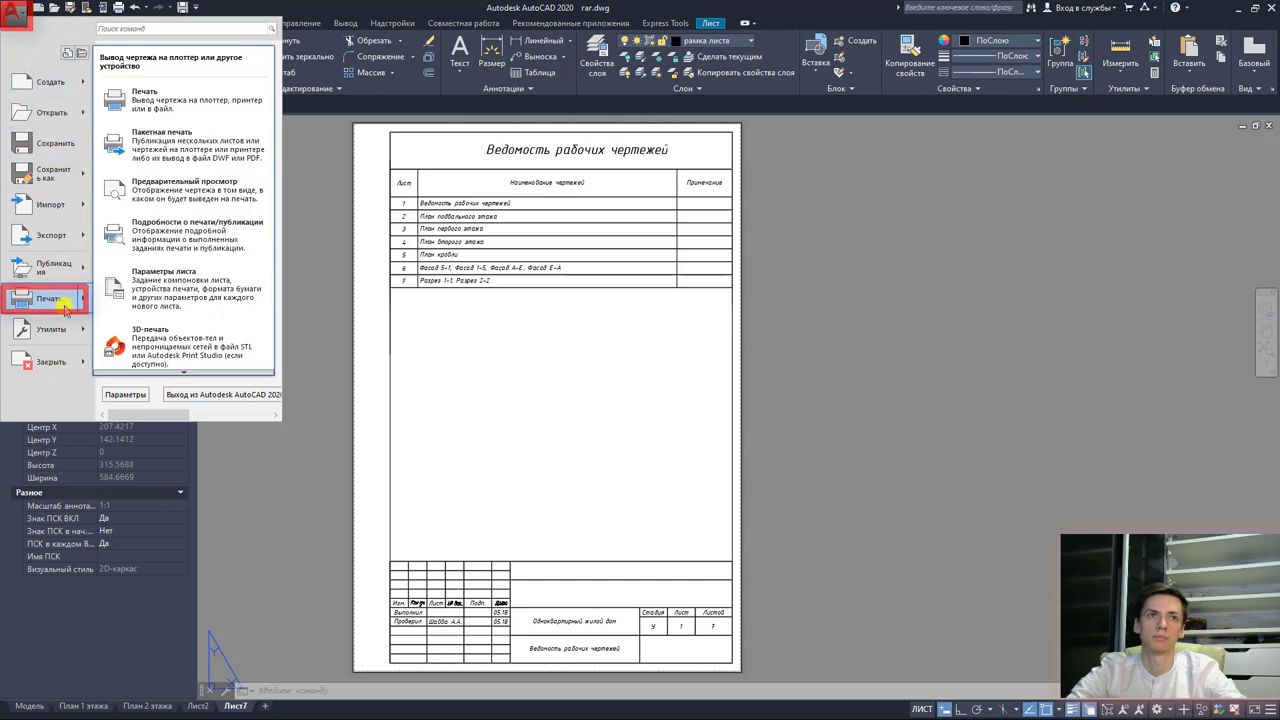
mouse_move(48, 298)
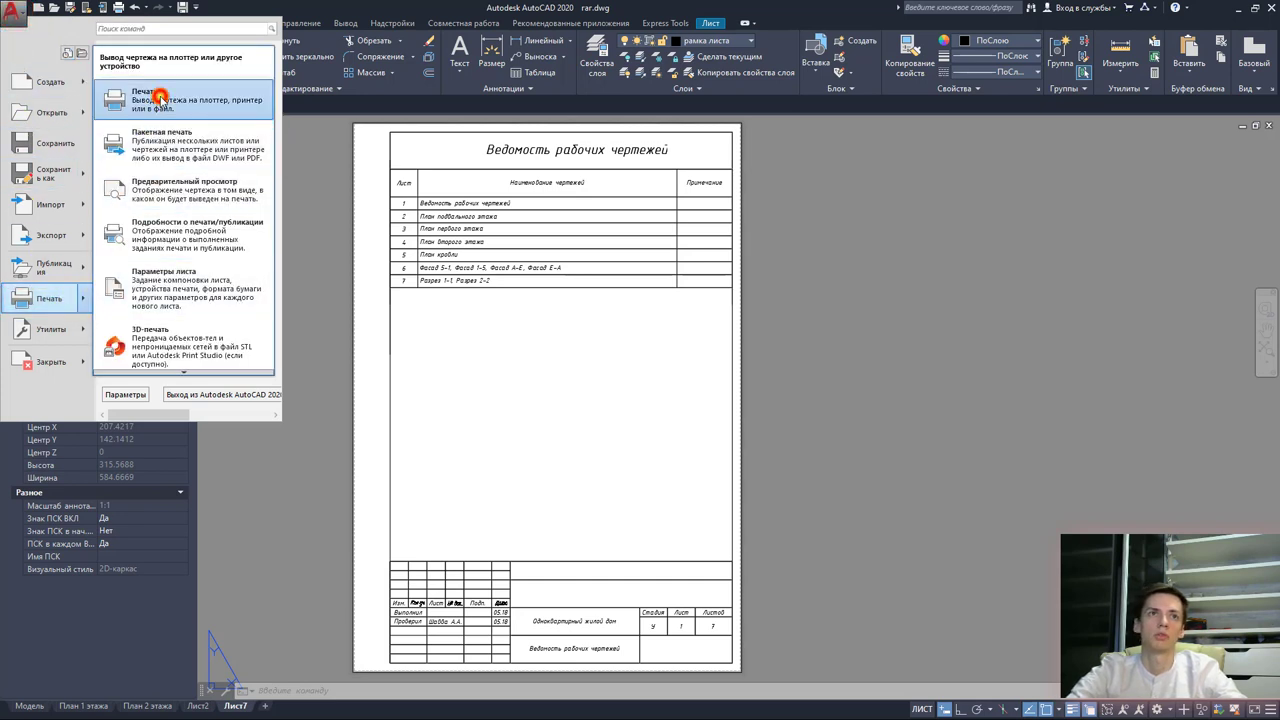
left_click(158, 96)
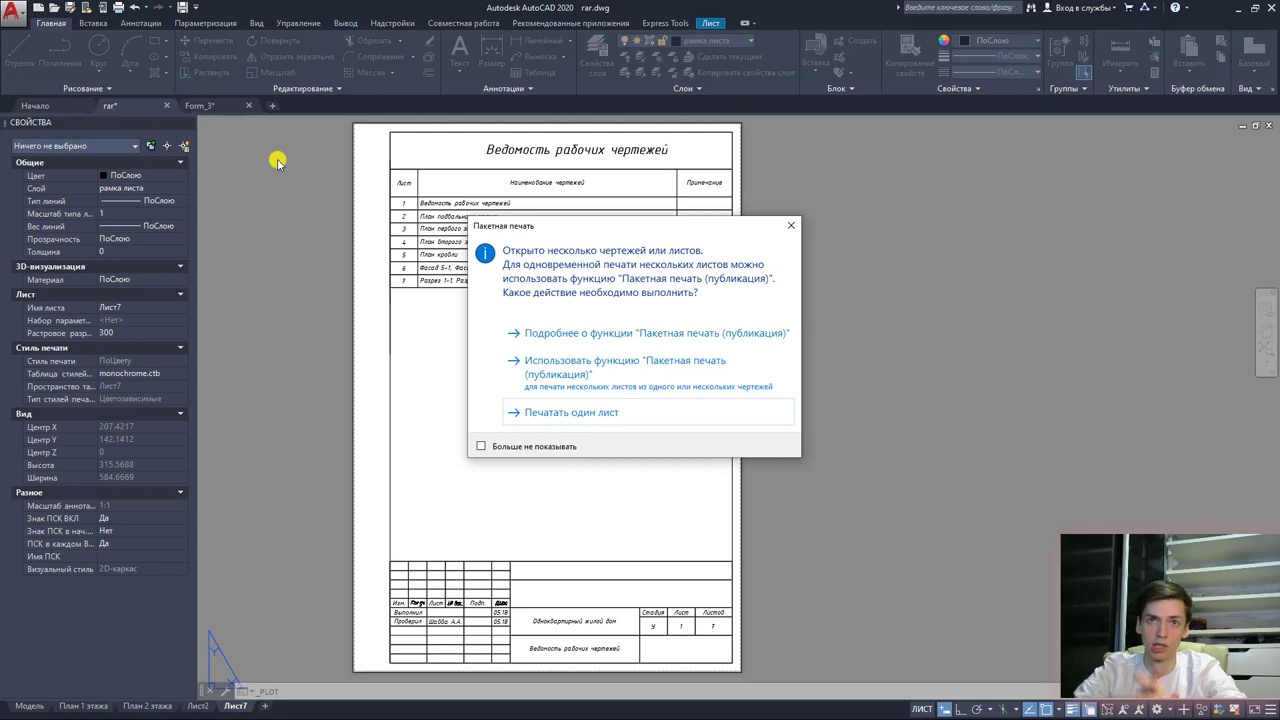
left_click(582, 413)
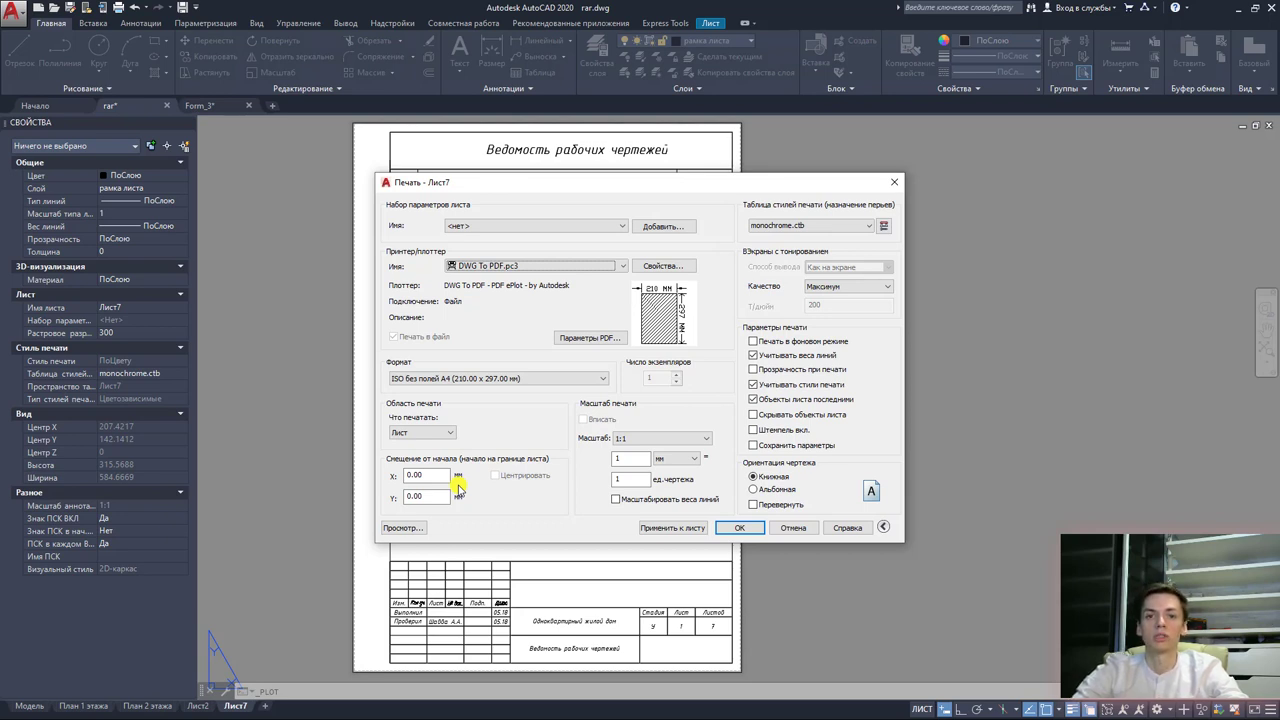
left_click(894, 182)
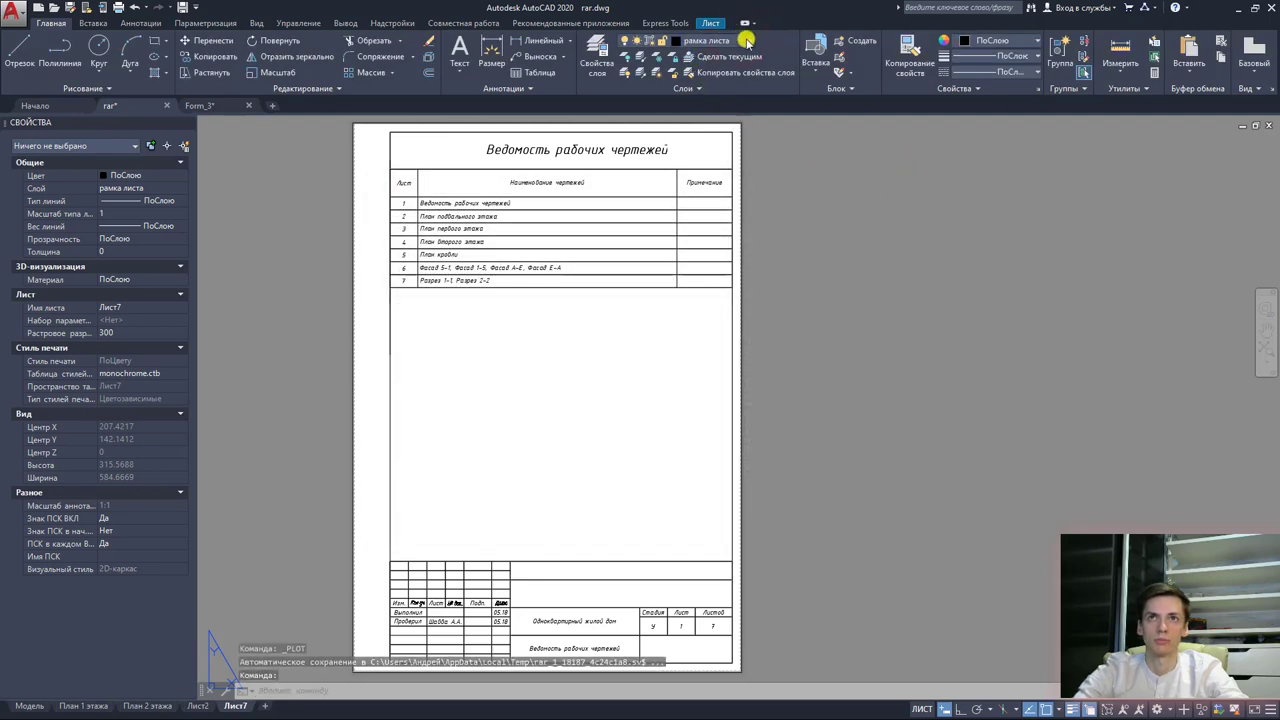
Step: After checking the layer list, preview the Ведомость рабочих чертежей sheet as a single sheet with monochrome.ctb
left_click(715, 41)
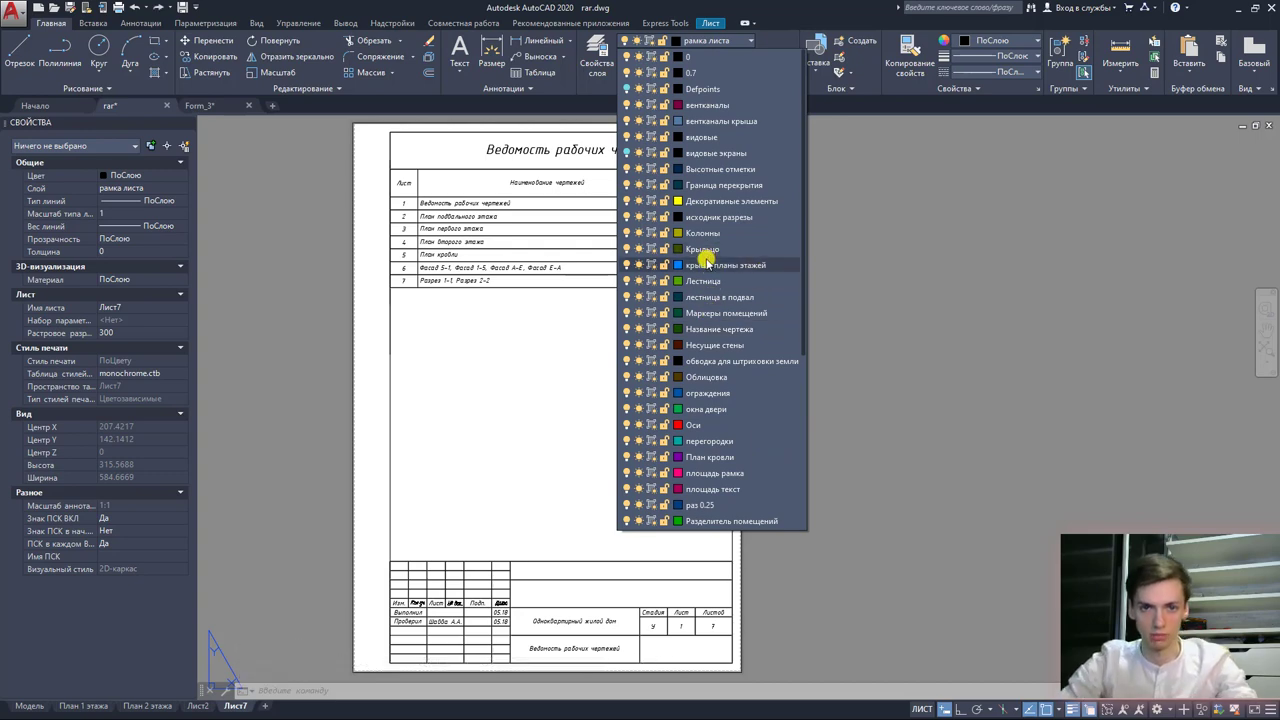
left_click(726, 40)
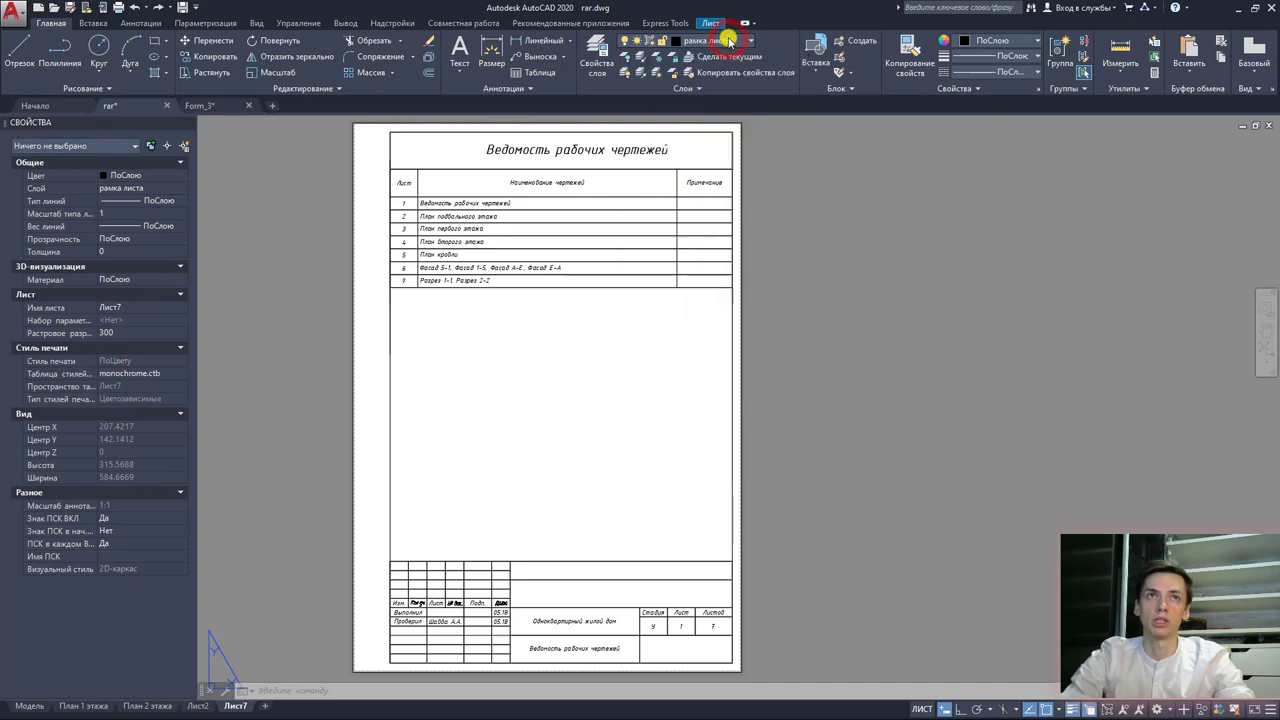
left_click(118, 7)
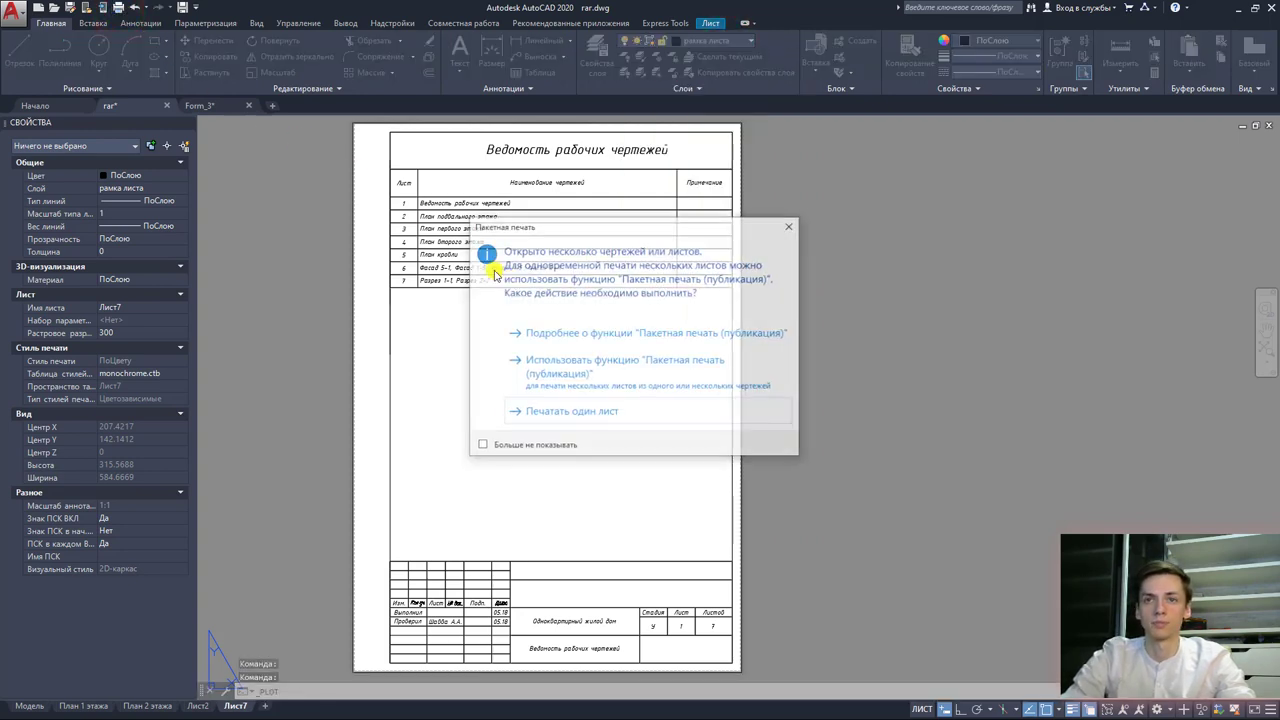
left_click(552, 412)
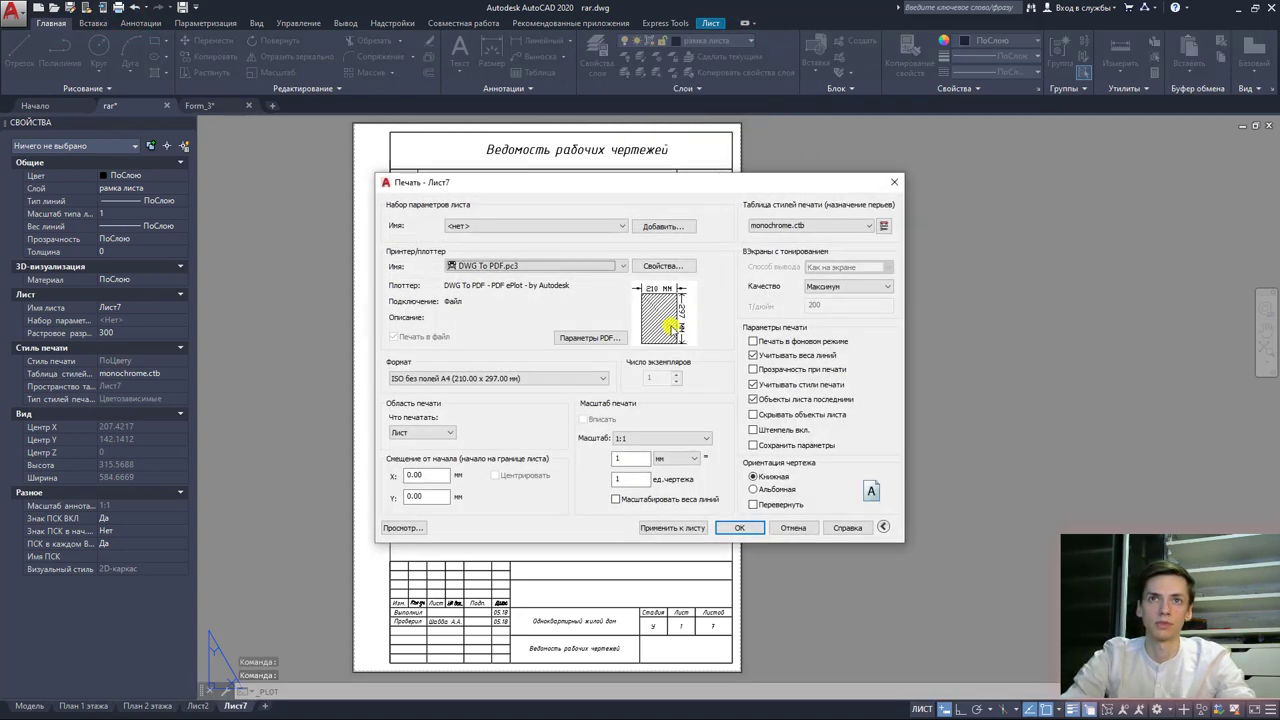
left_click(866, 227)
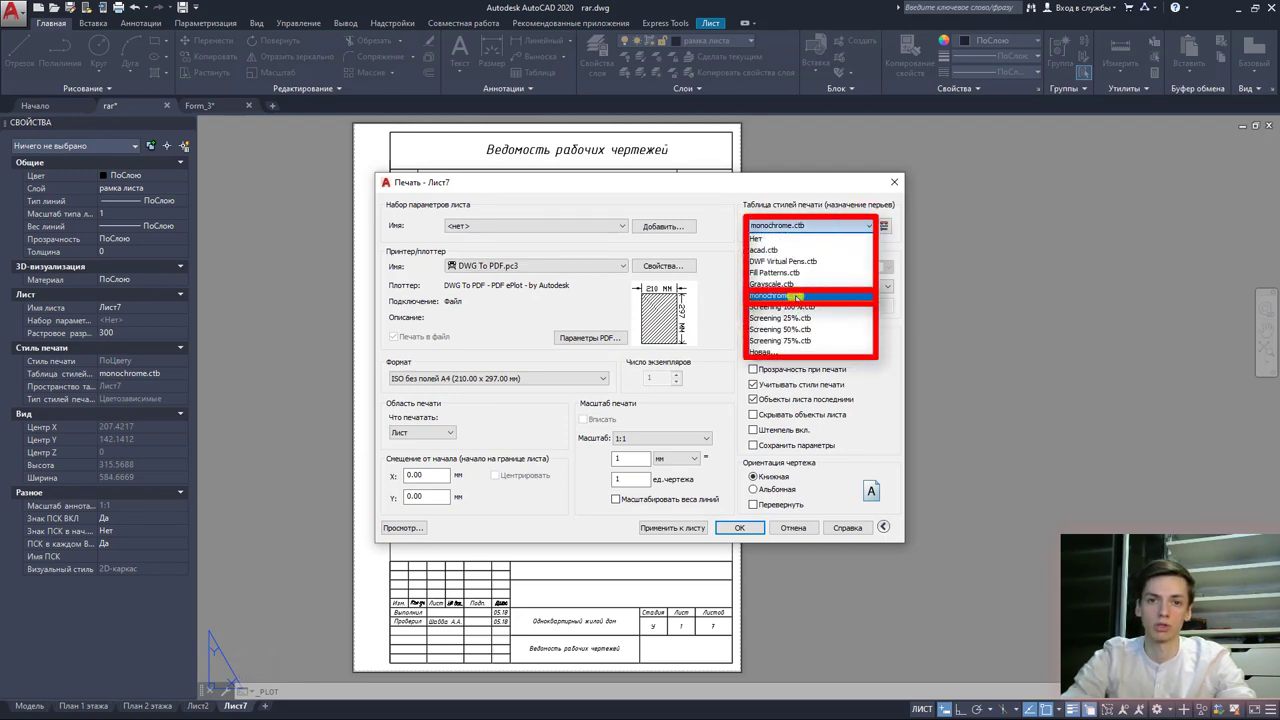
left_click(796, 297)
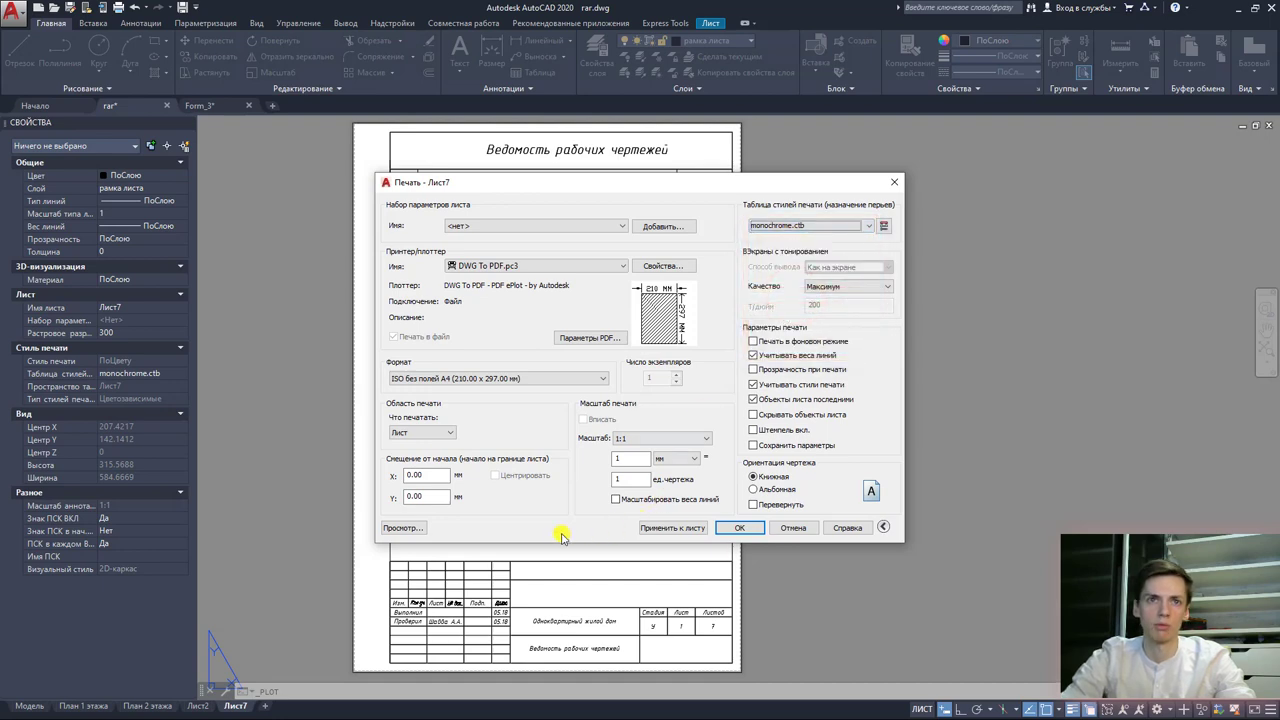
left_click(405, 527)
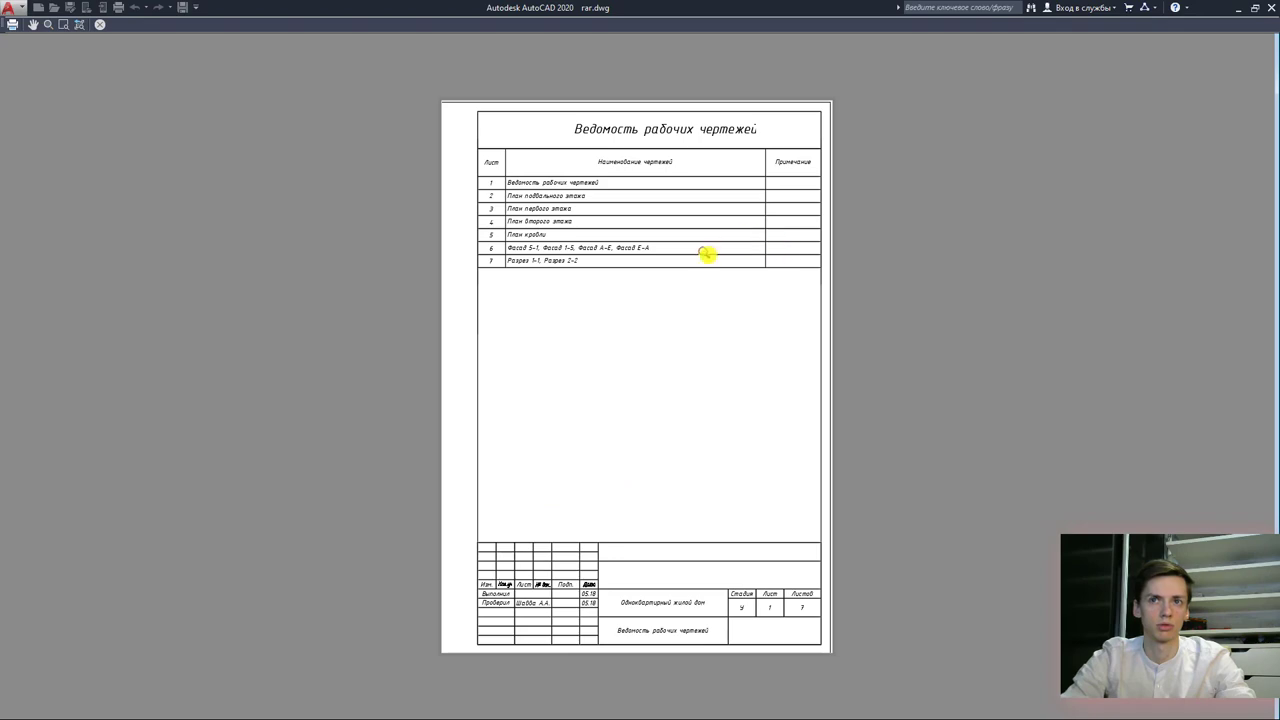
key("Escape")
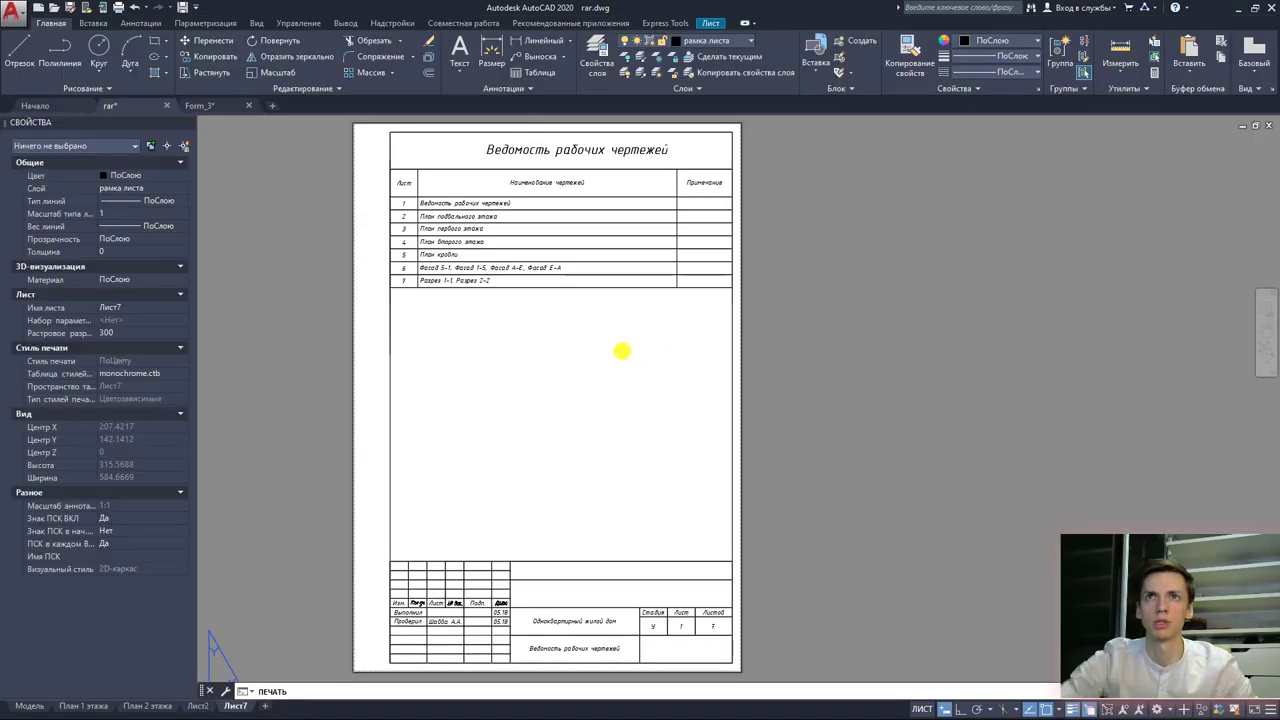
left_click(886, 175)
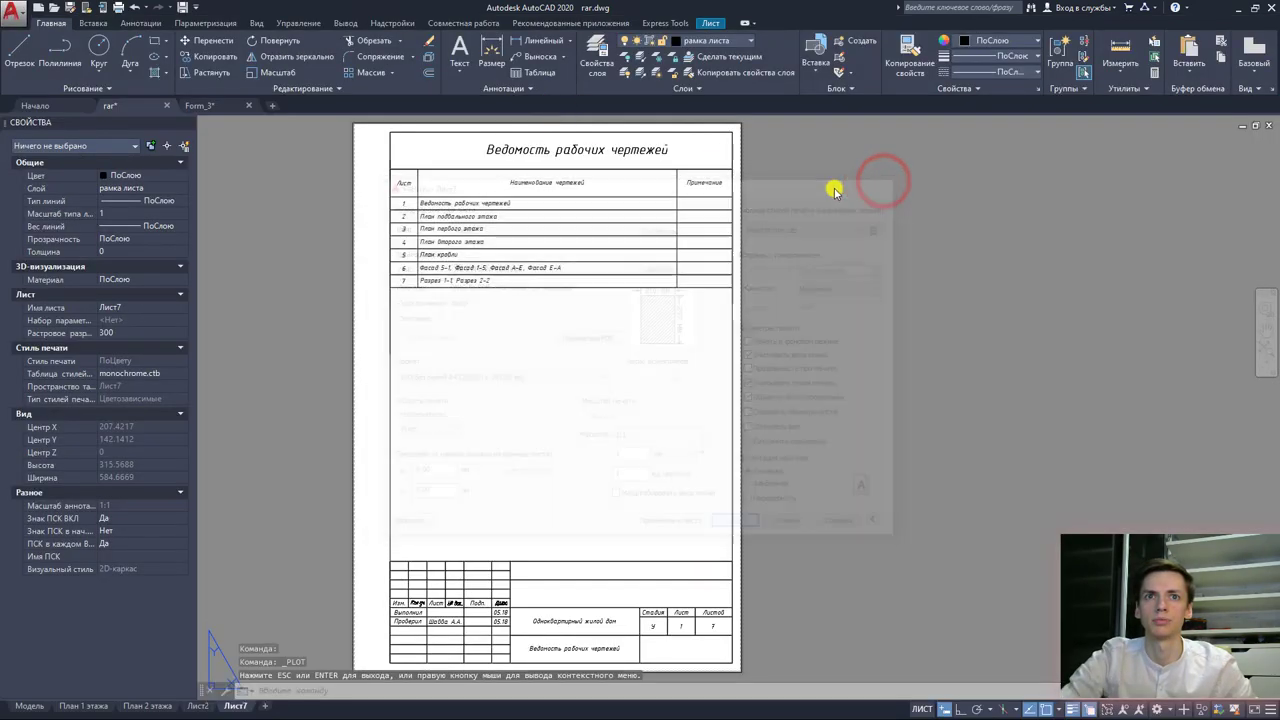
scroll(612, 127, "up", 4)
scroll(612, 127, "up", 2)
scroll(889, 246, "up", 2)
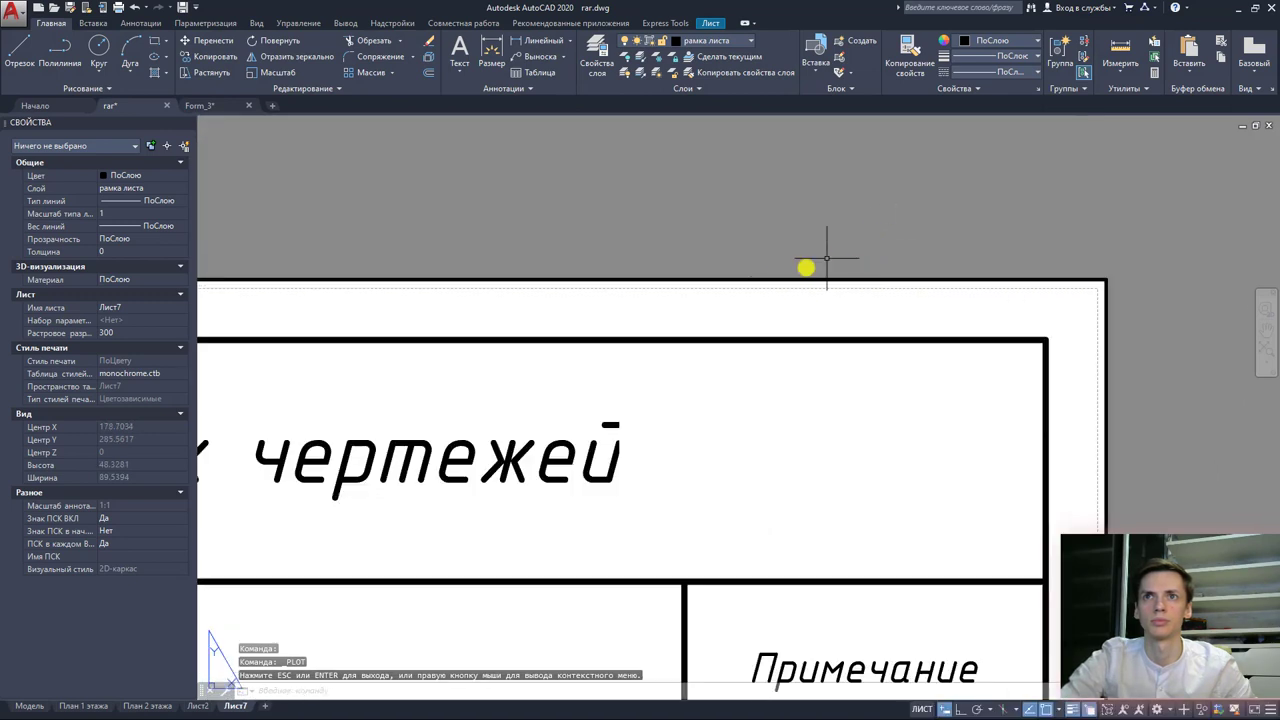
scroll(808, 266, "down", 8)
scroll(759, 284, "up", 6)
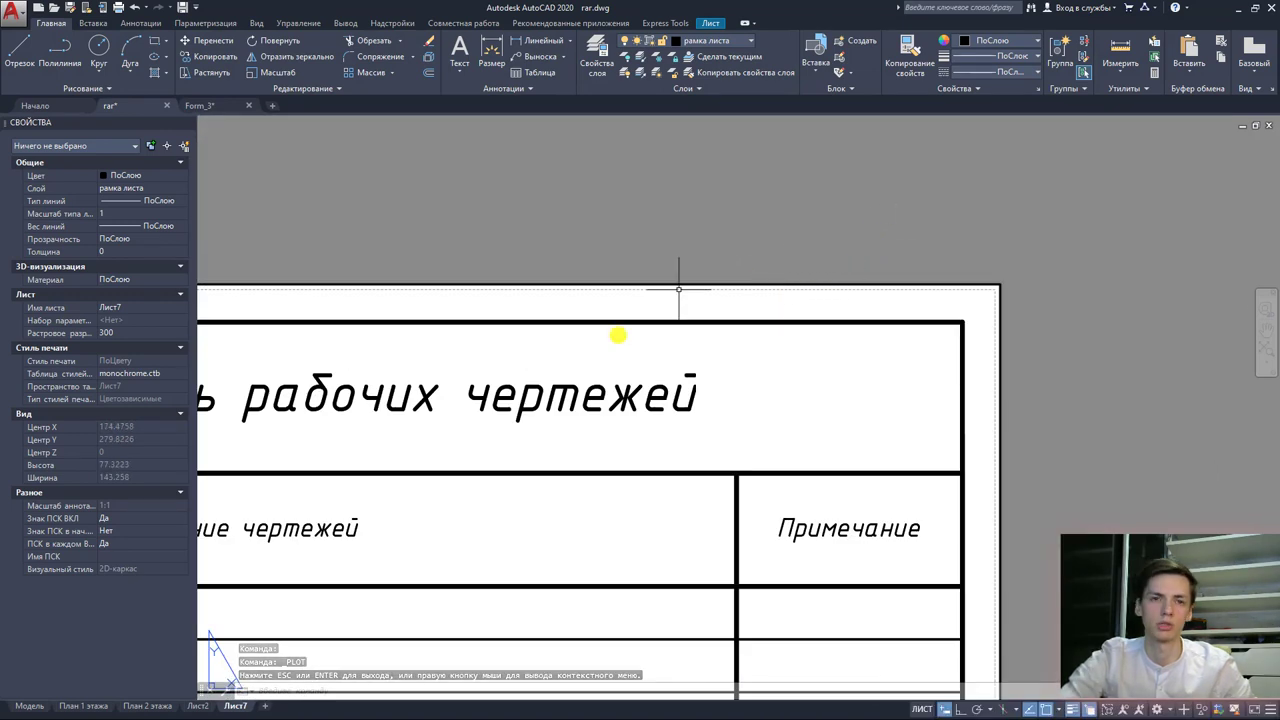
left_click(118, 7)
left_click(657, 407)
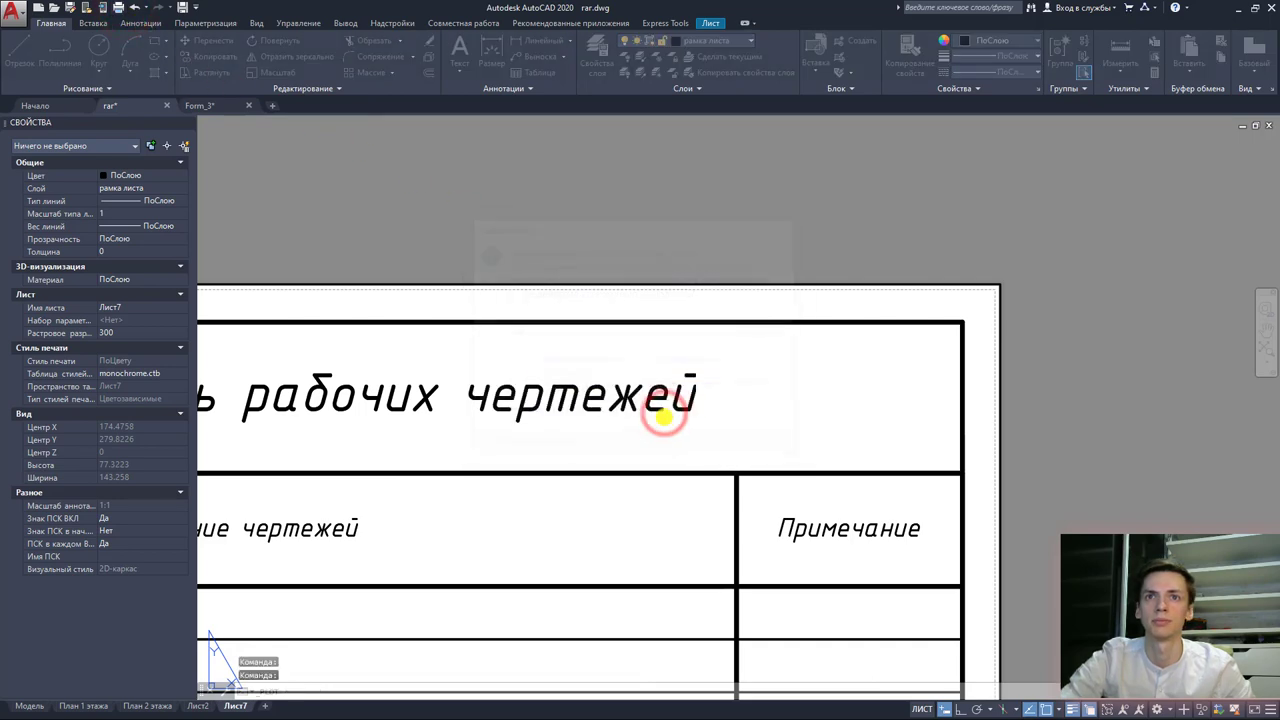
key("Escape")
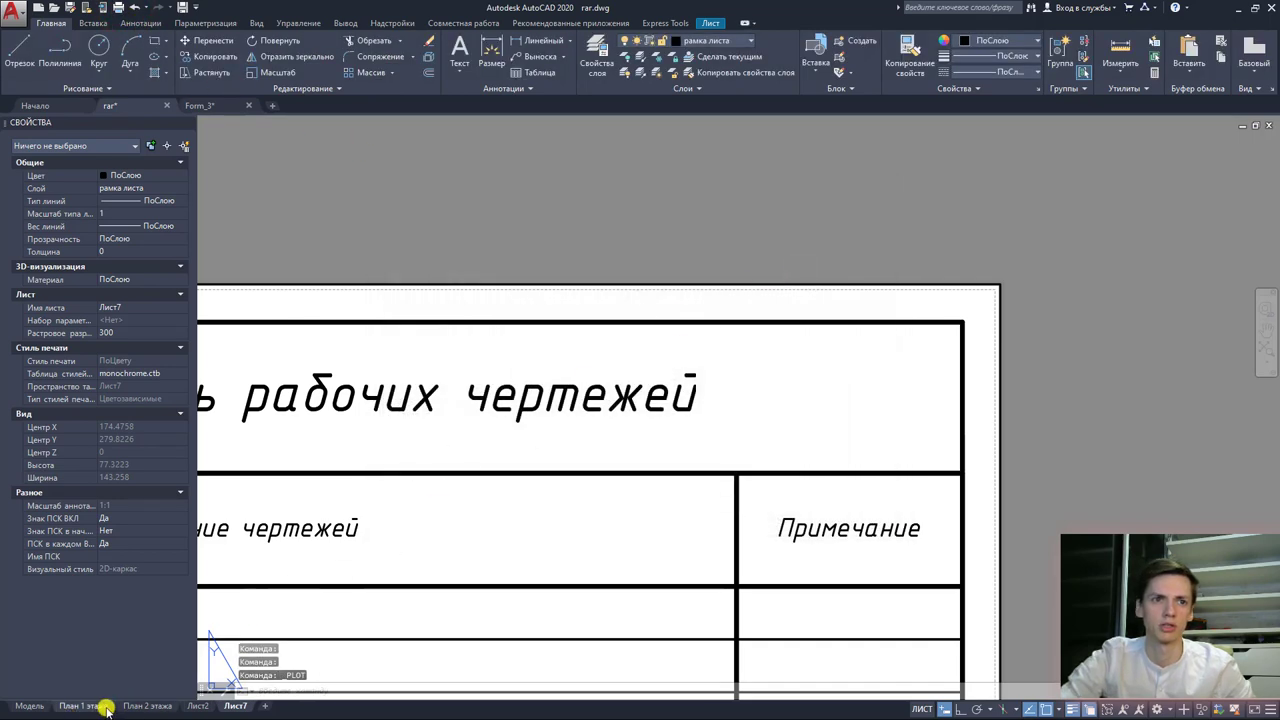
Step: Set up the План 1 этажа layout to plot as a single sheet with monochrome.ctb
left_click(100, 704)
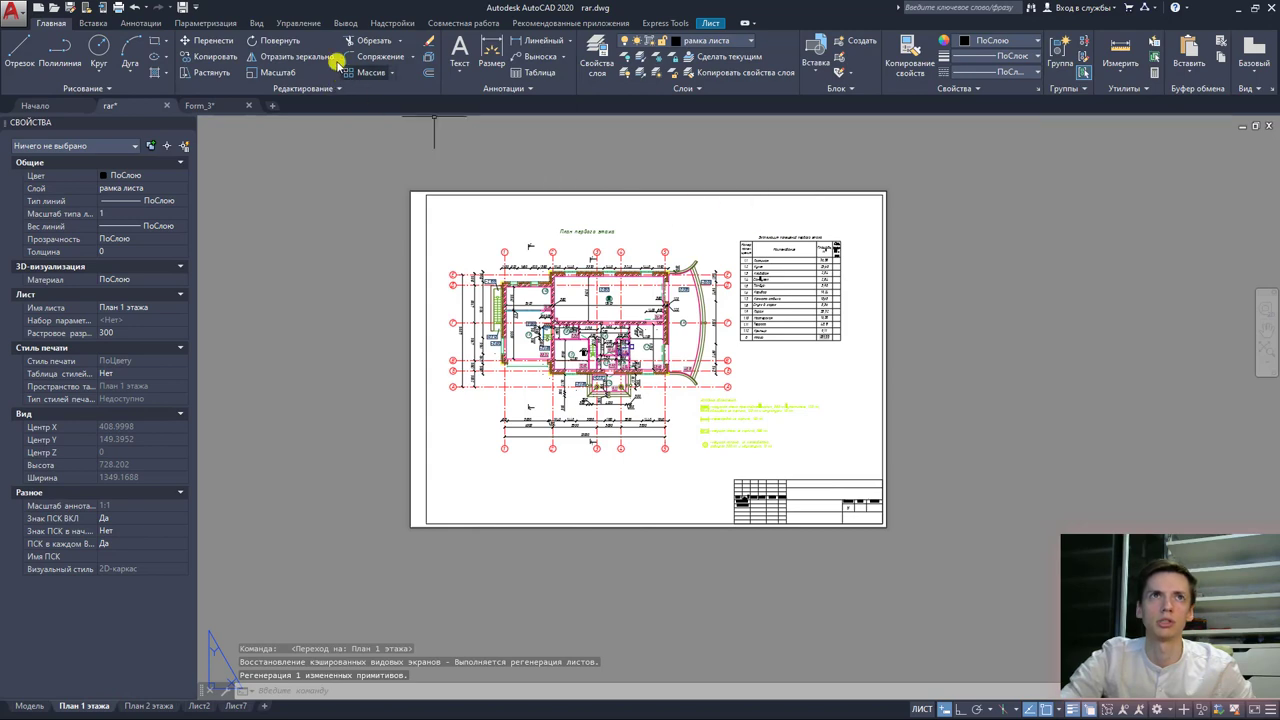
left_click(117, 7)
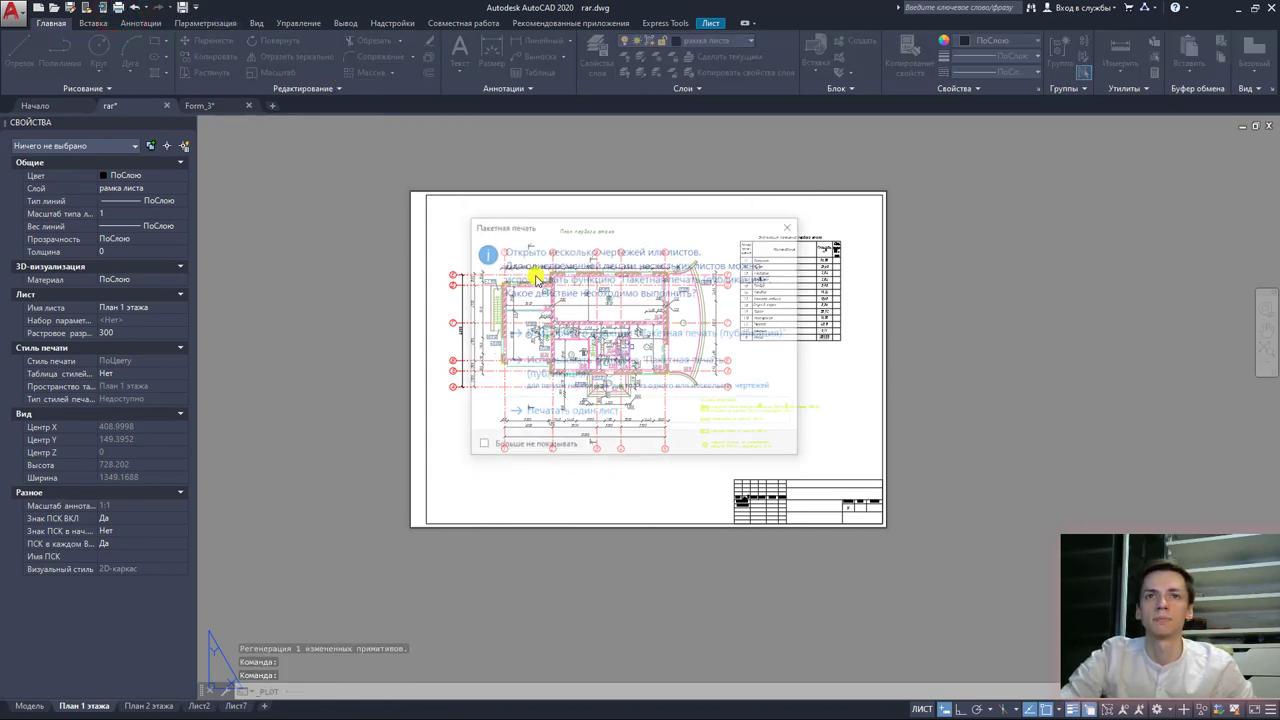
left_click(539, 423)
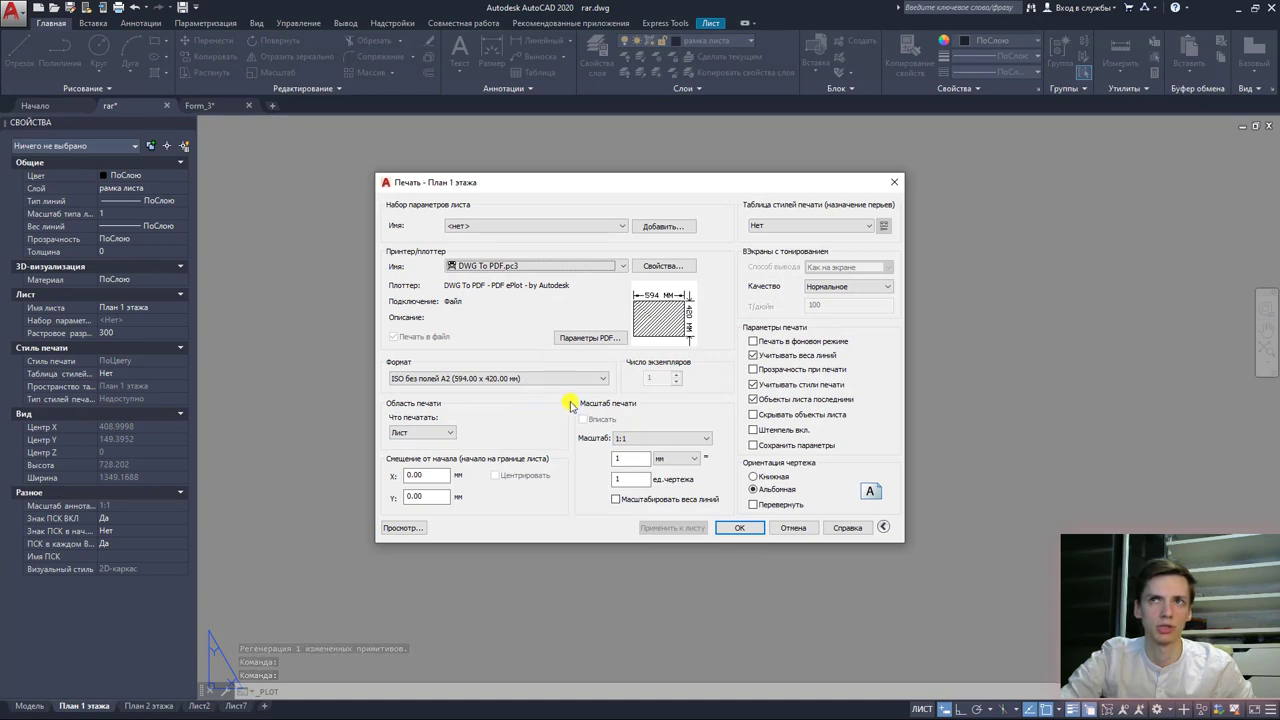
left_click(820, 225)
left_click(798, 296)
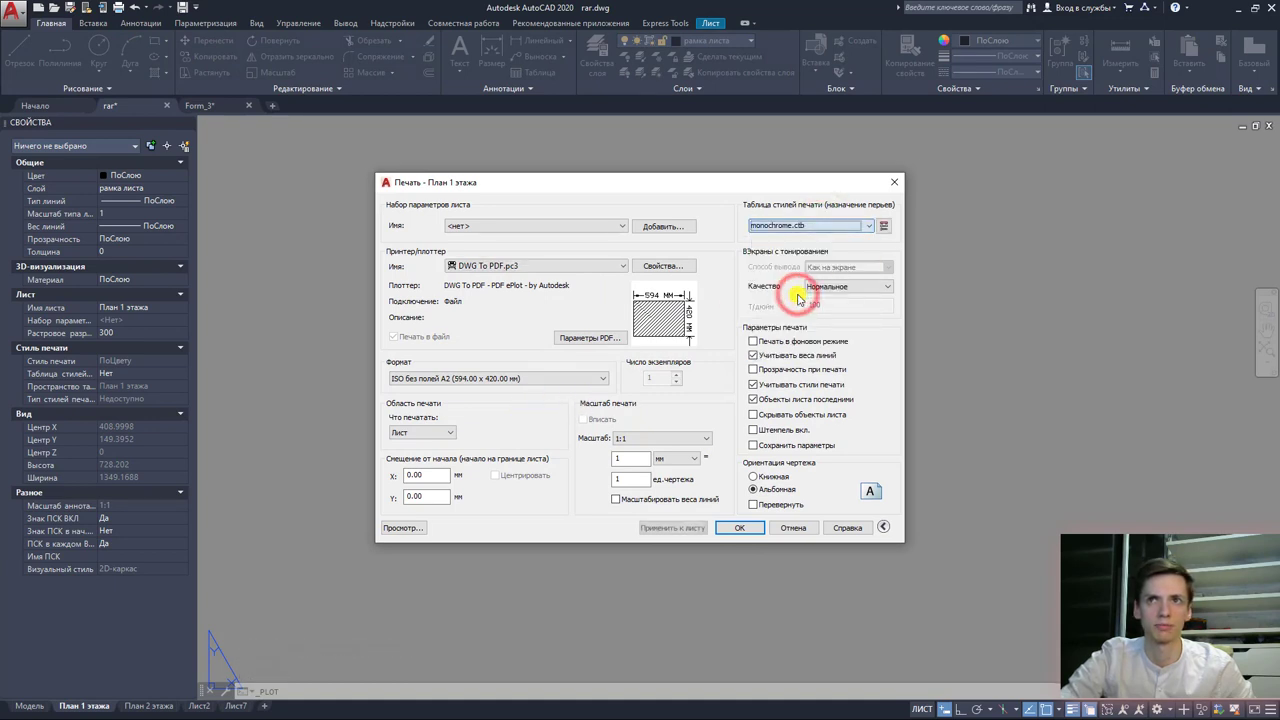
left_click(735, 527)
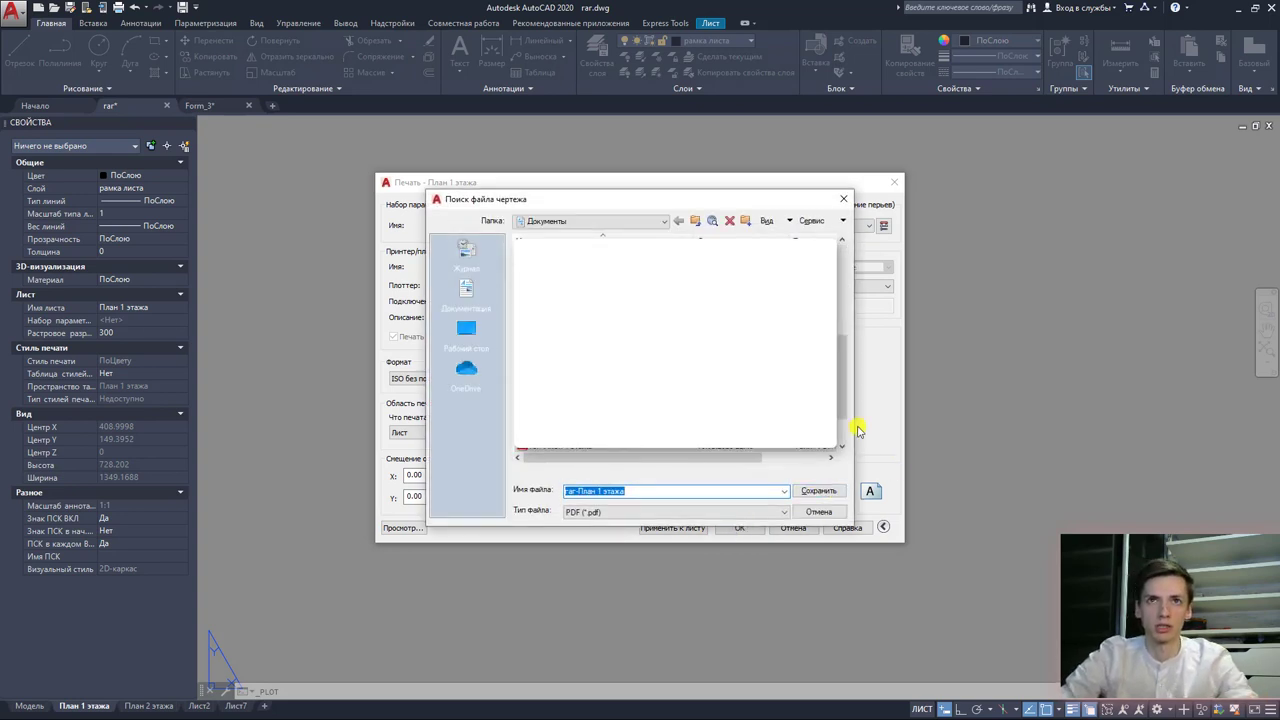
Step: Save the PDF in Документы as rar-План 1 этажа, overwriting the existing file
left_click(622, 217)
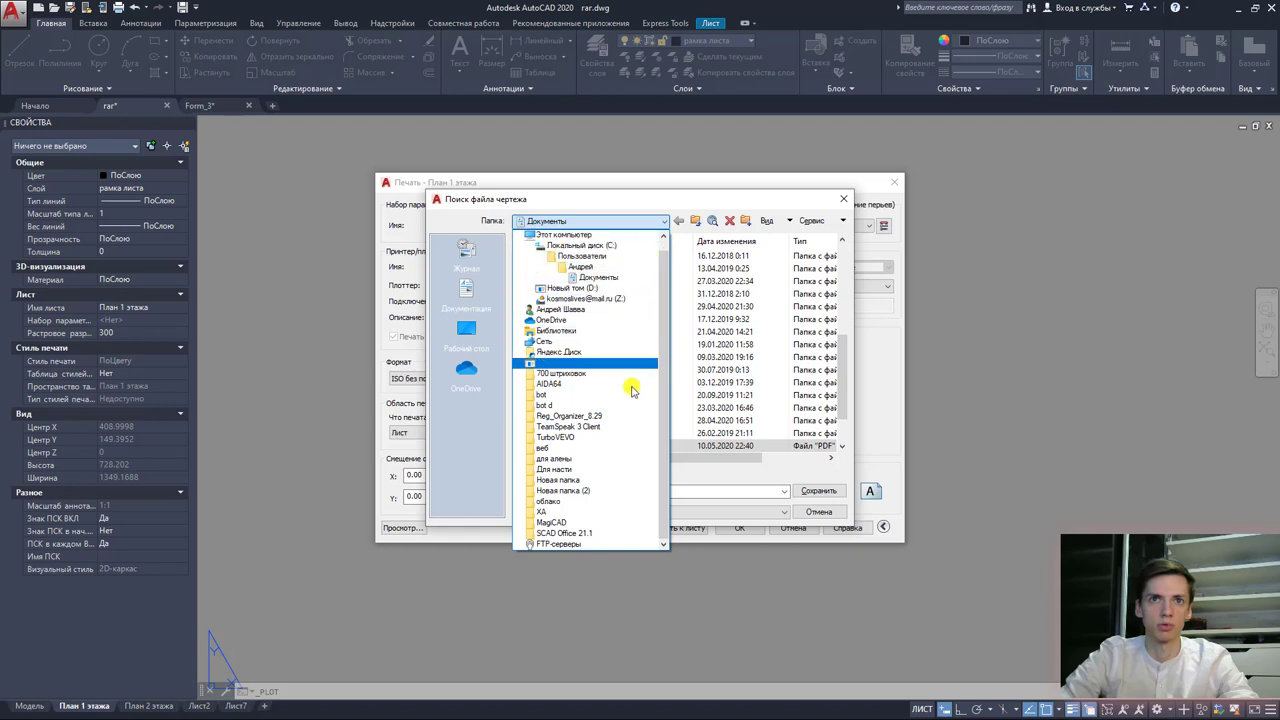
left_click(632, 226)
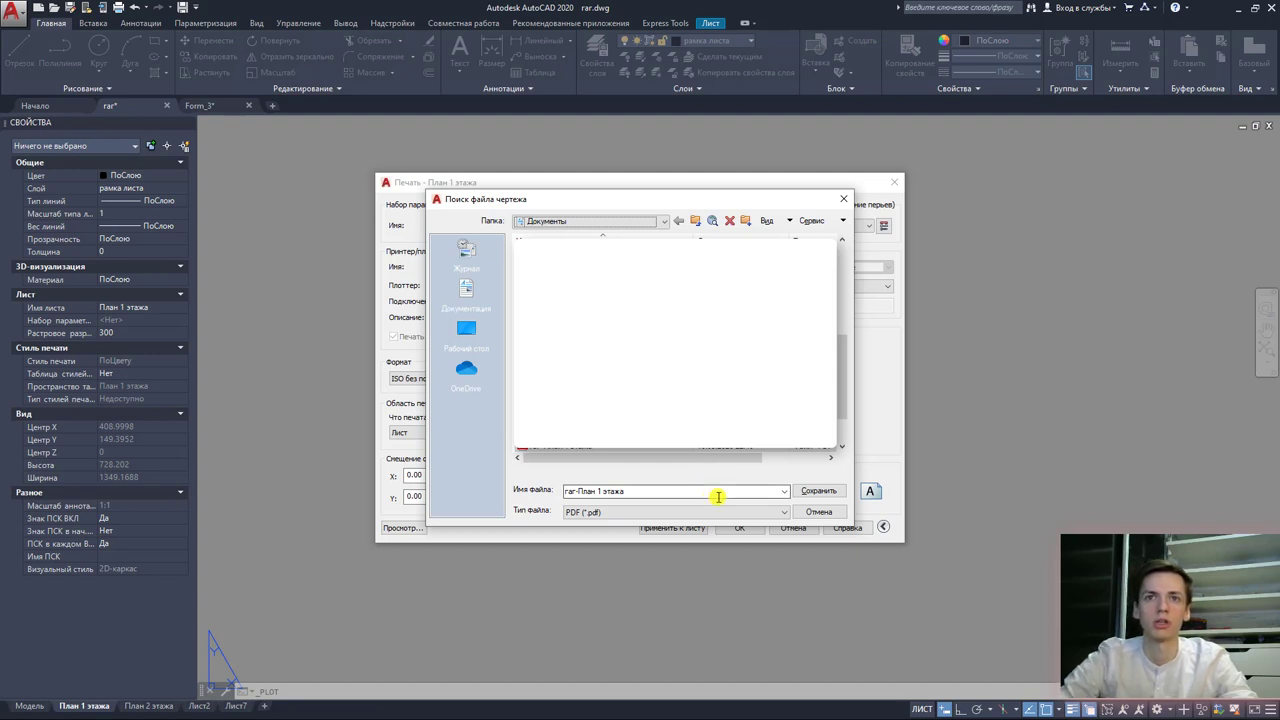
double_click(636, 491)
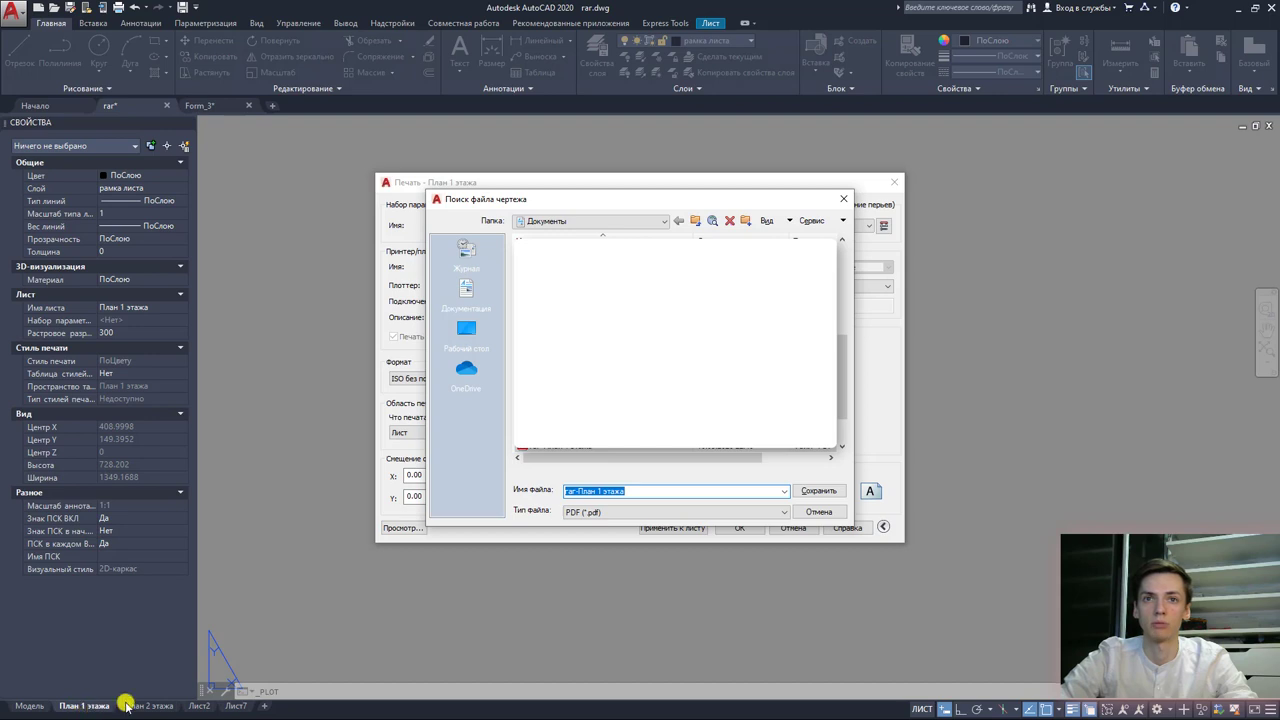
left_click(594, 490)
left_click_drag(651, 490, 570, 491)
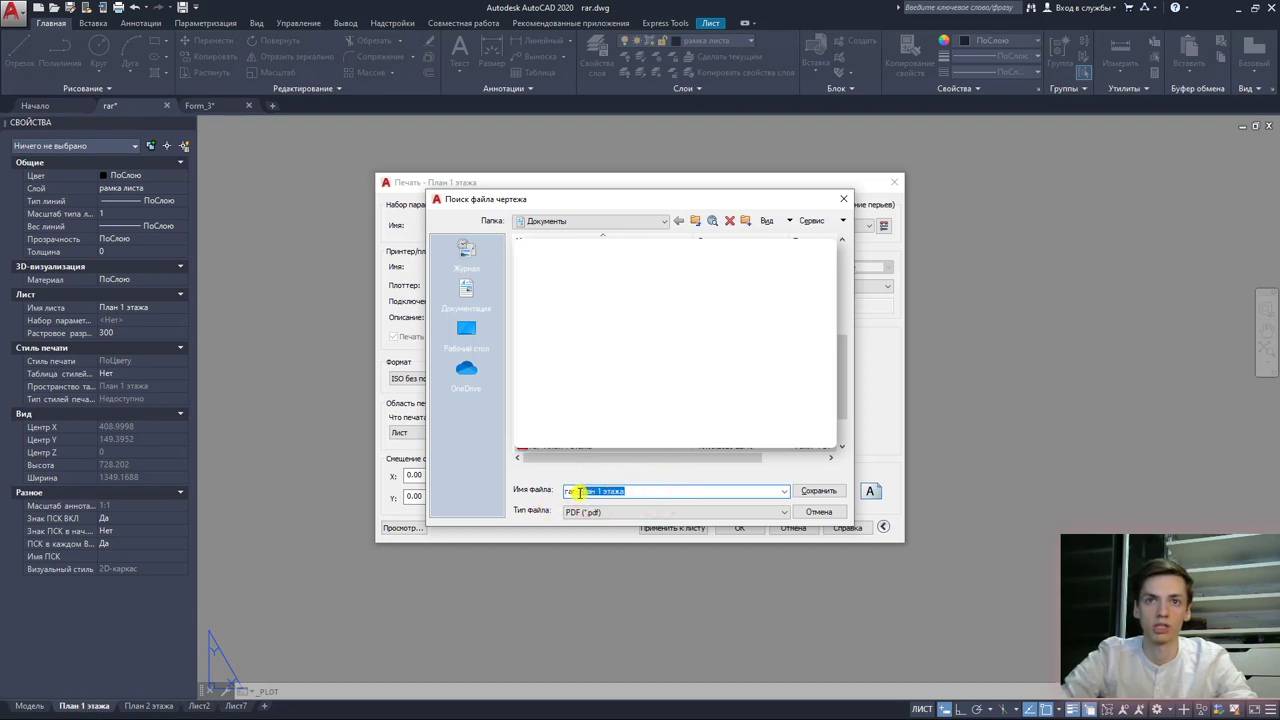
left_click(573, 491)
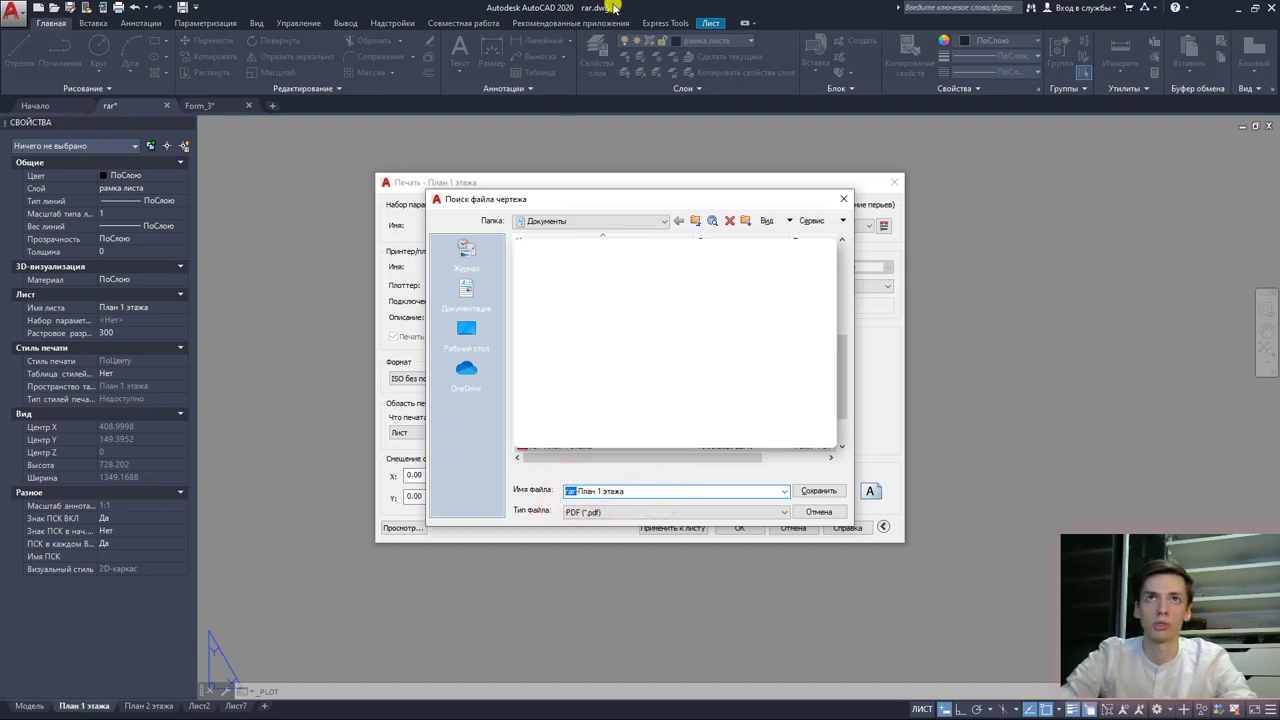
type("rar-")
left_click(643, 490)
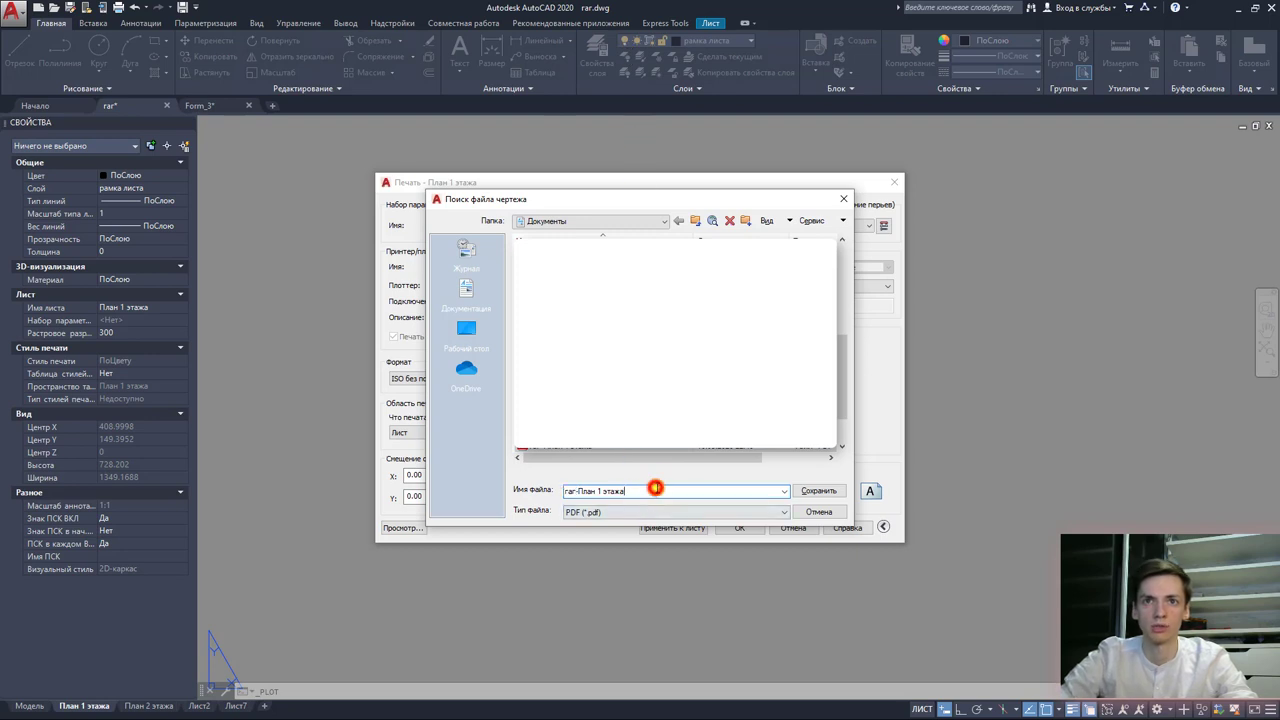
left_click(828, 493)
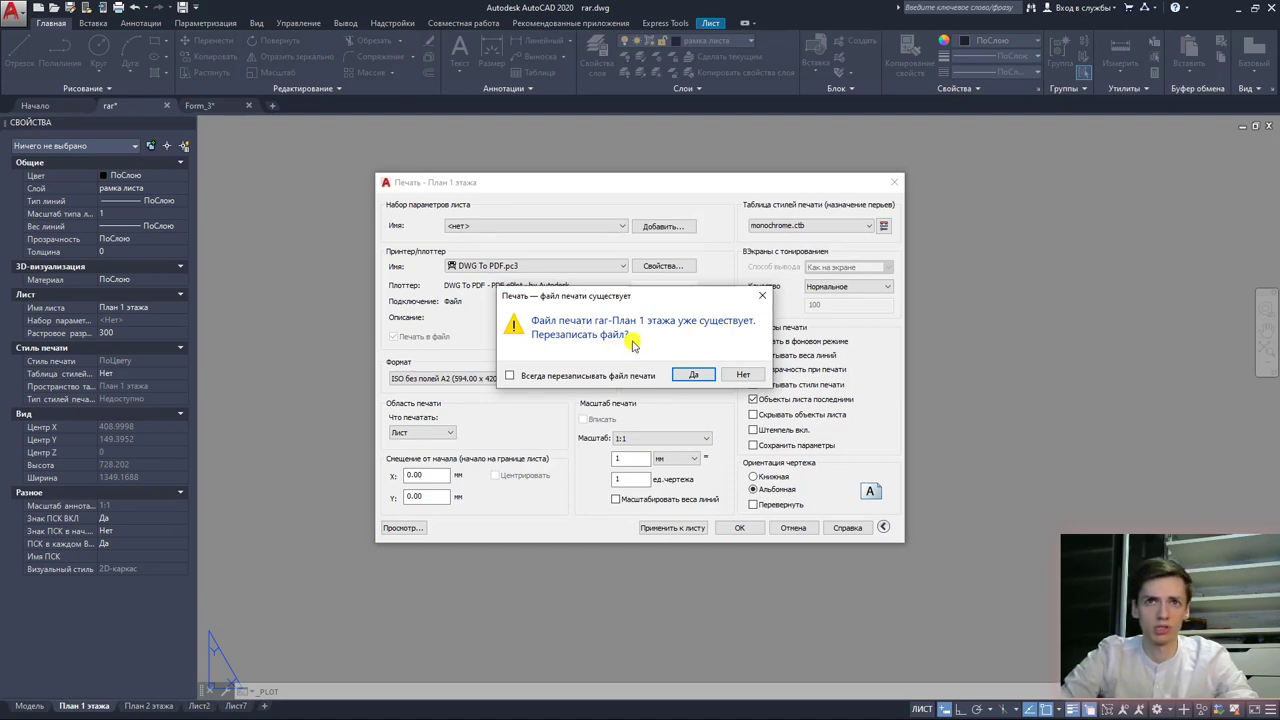
left_click(693, 375)
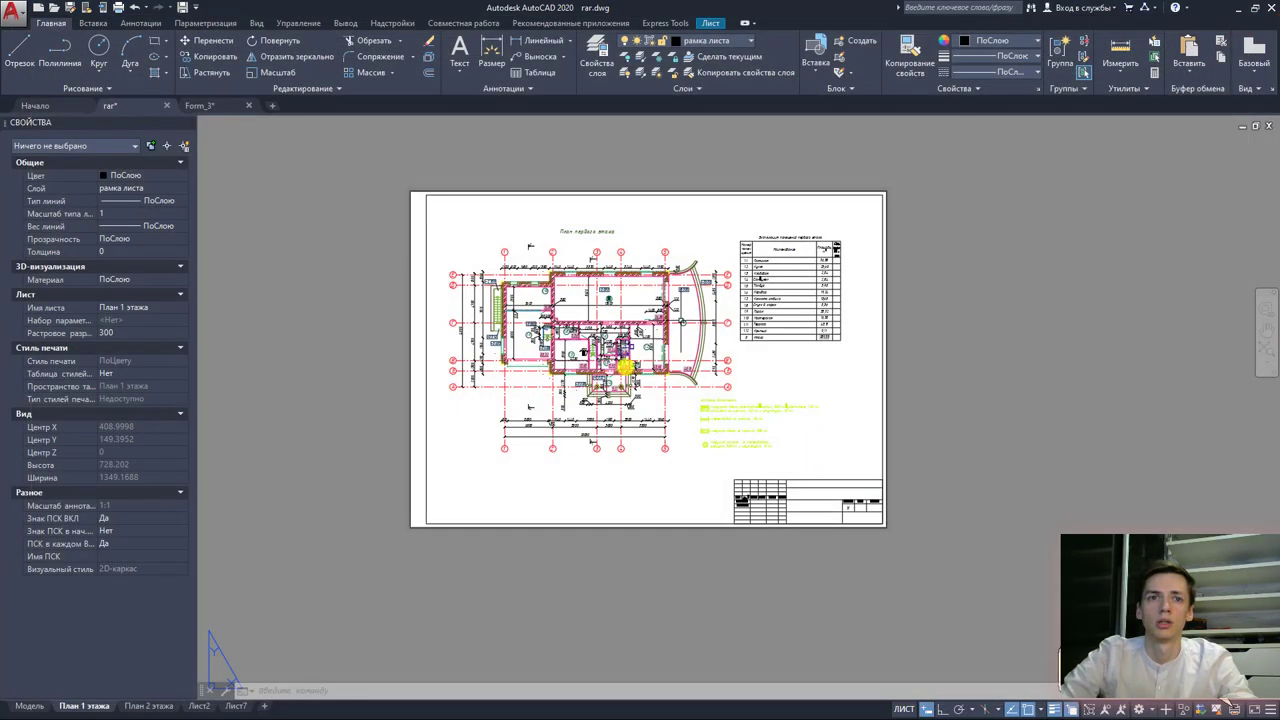
Step: Plot the План 2 этажа layout as a single sheet with monochrome.ctb and save the PDF
left_click(146, 706)
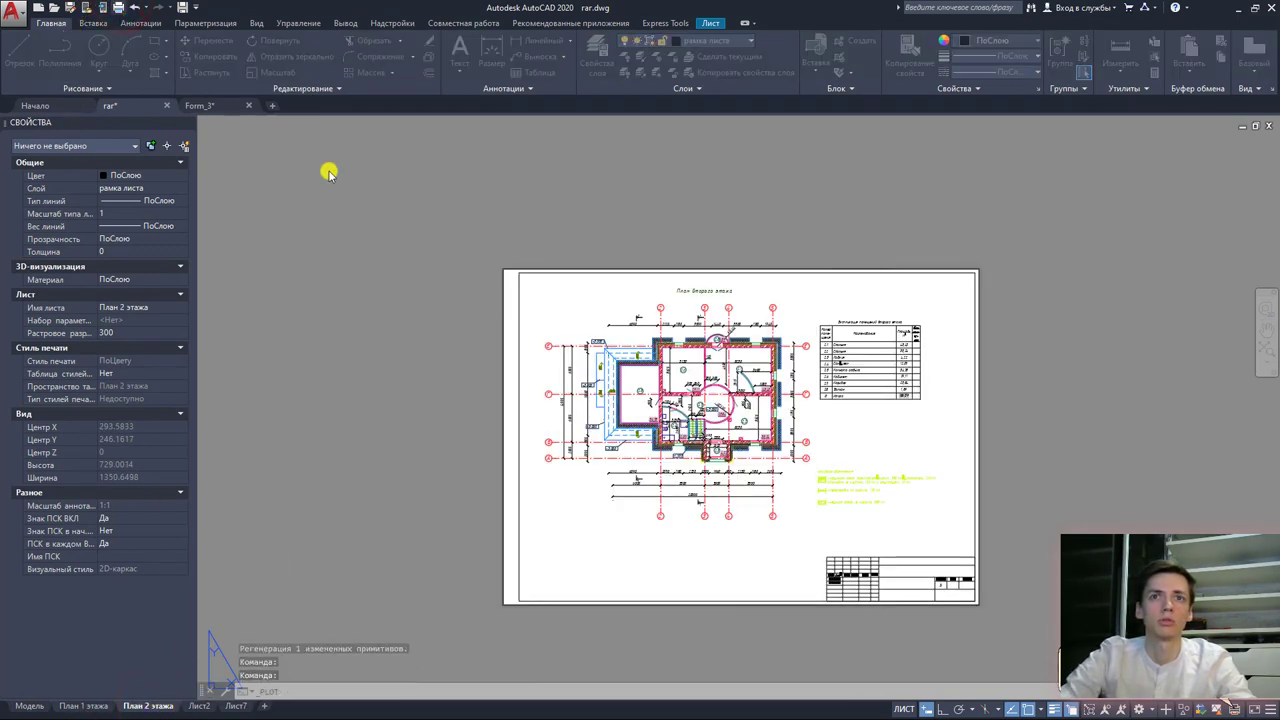
left_click(603, 413)
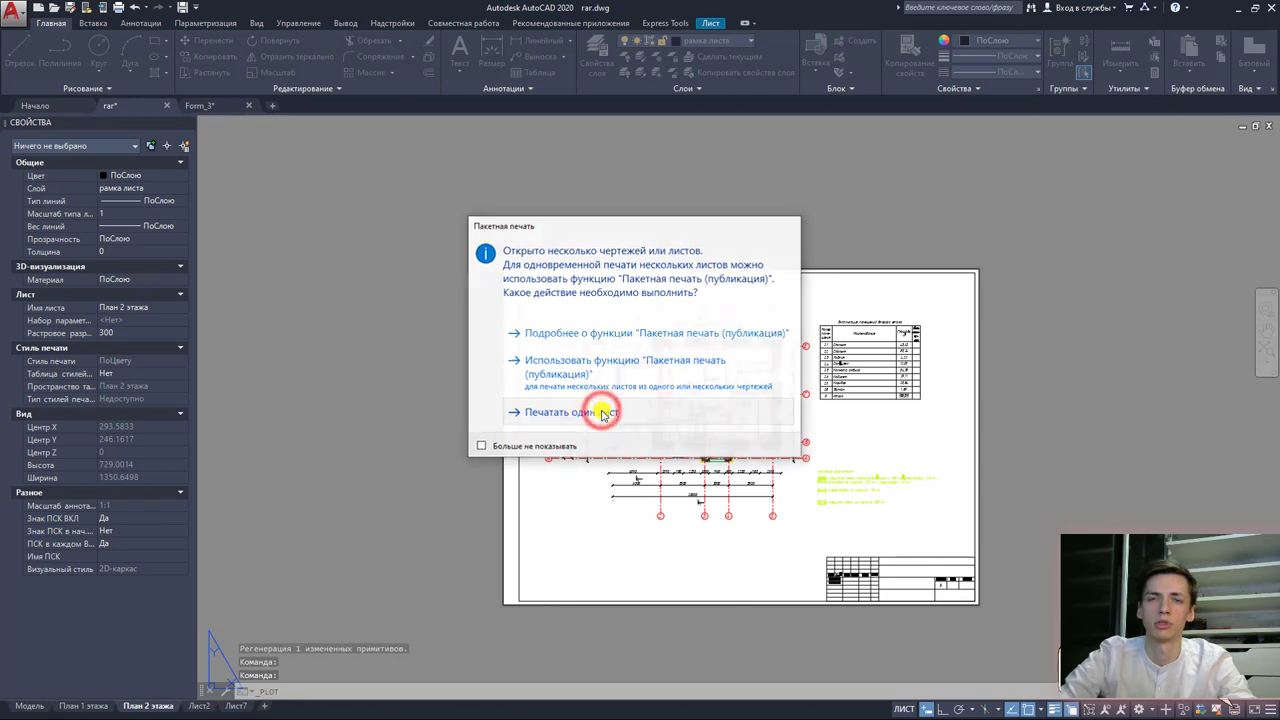
left_click(797, 232)
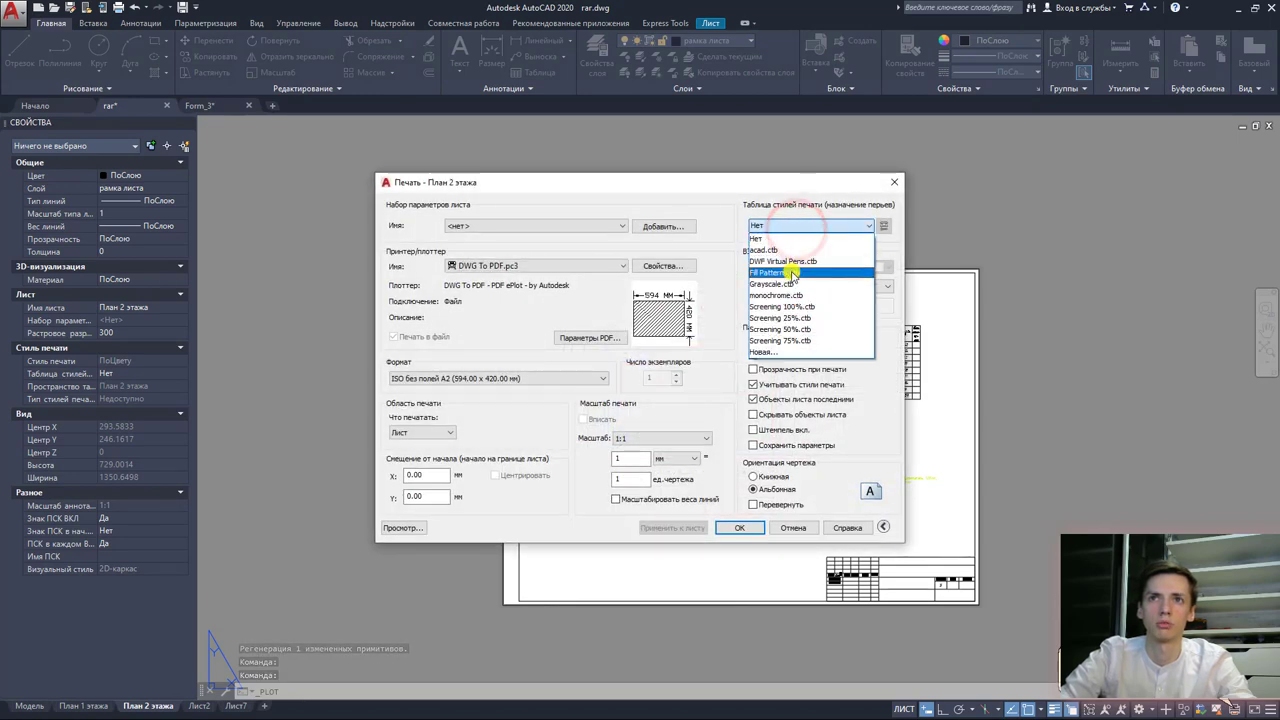
left_click(782, 290)
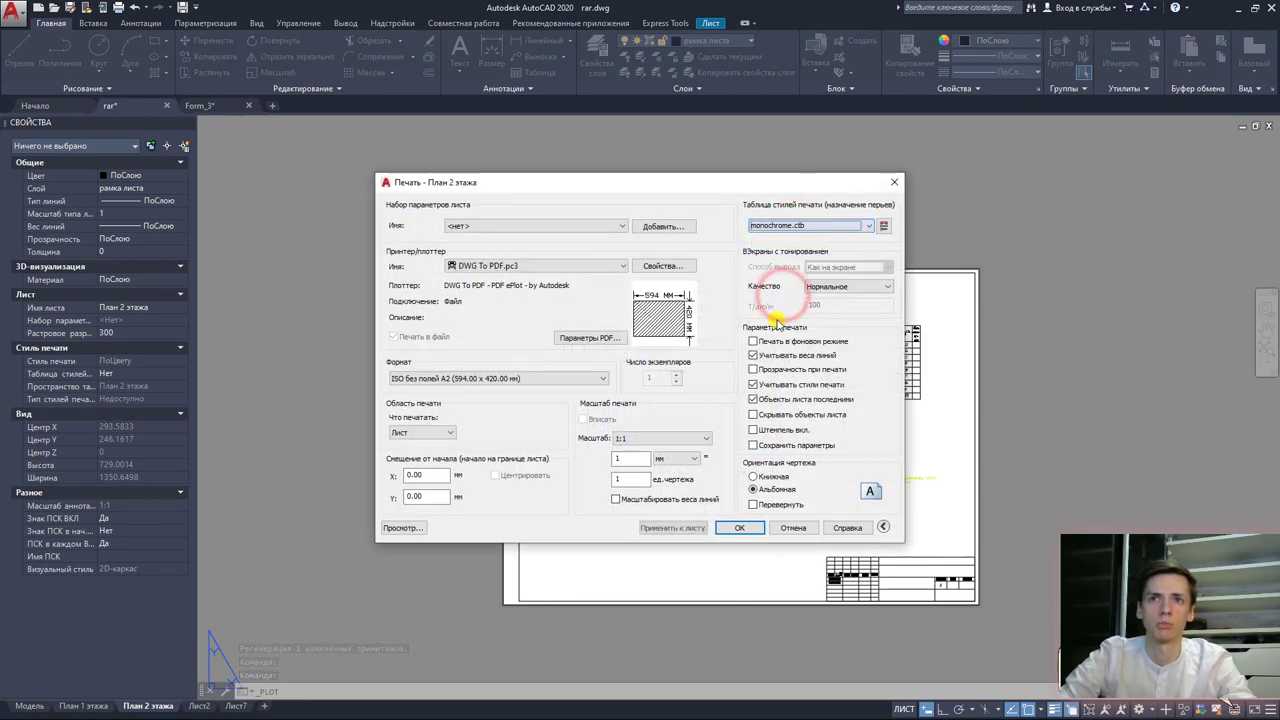
left_click(739, 527)
left_click(812, 489)
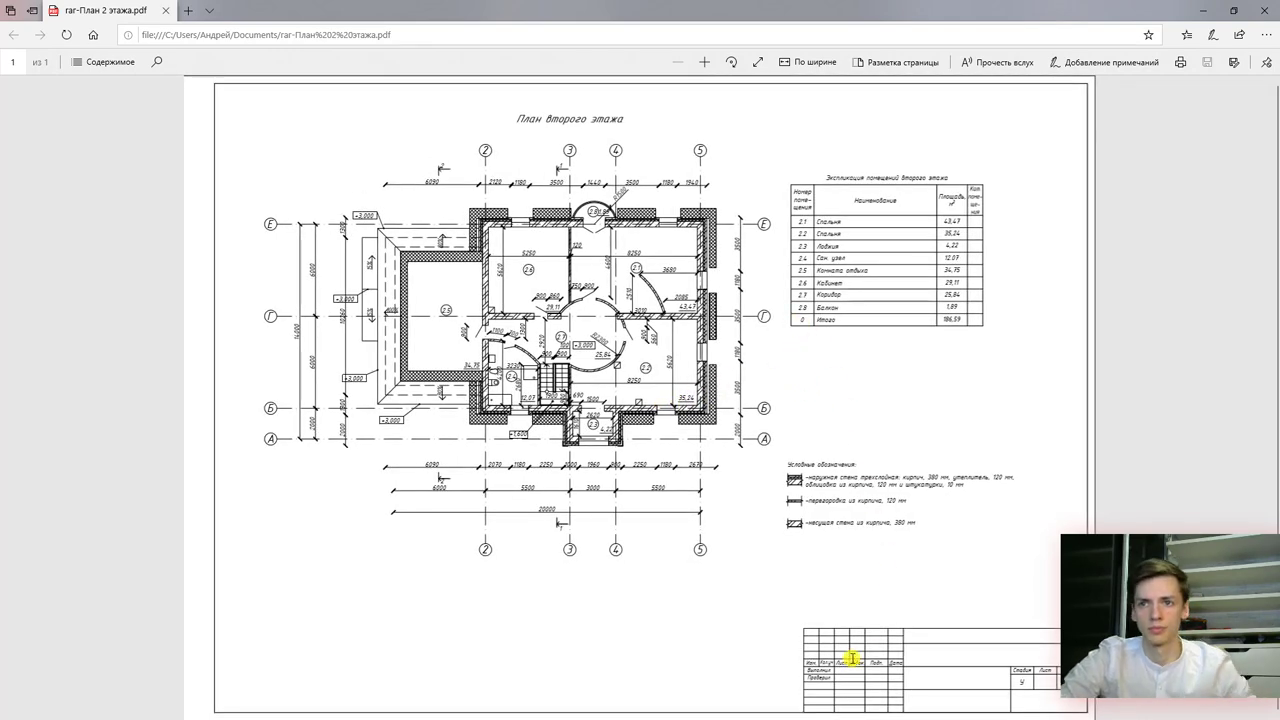
scroll(866, 660, "up", 2, "ctrl")
scroll(886, 660, "up", 3, "ctrl")
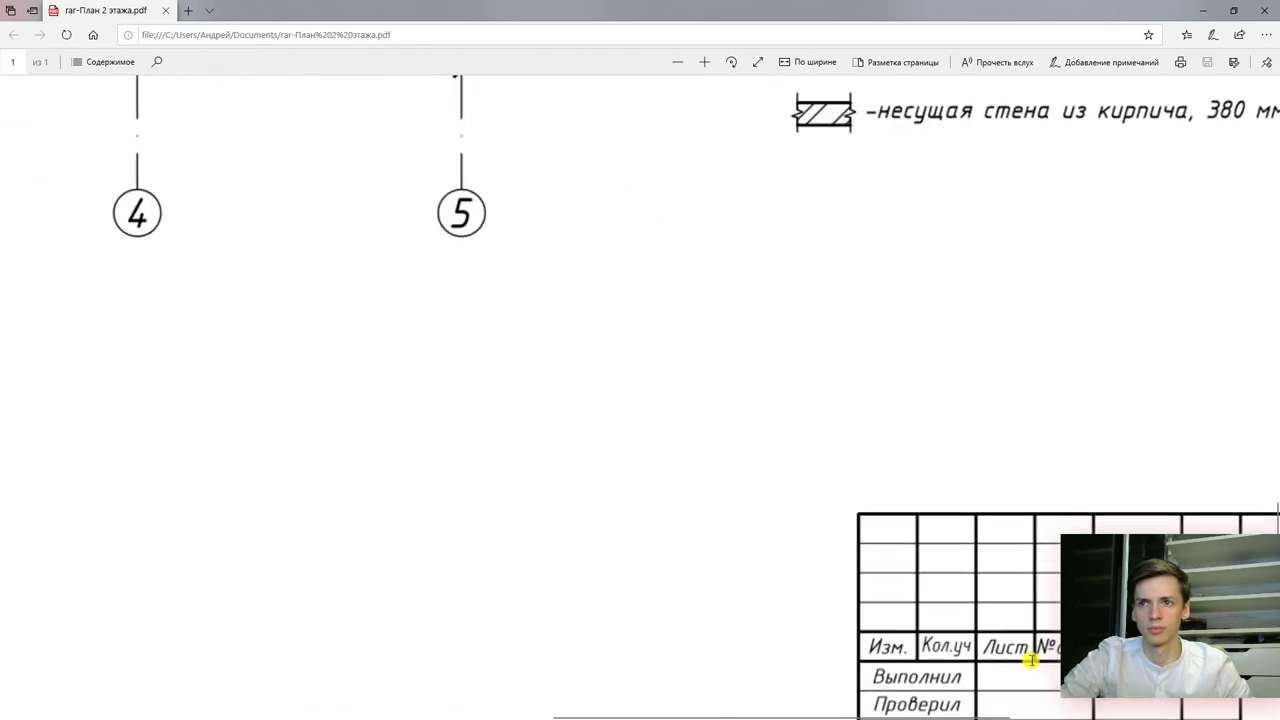
scroll(1003, 646, "down", 2, "ctrl")
scroll(933, 560, "down", 3, "ctrl")
scroll(920, 543, "up", 1, "ctrl")
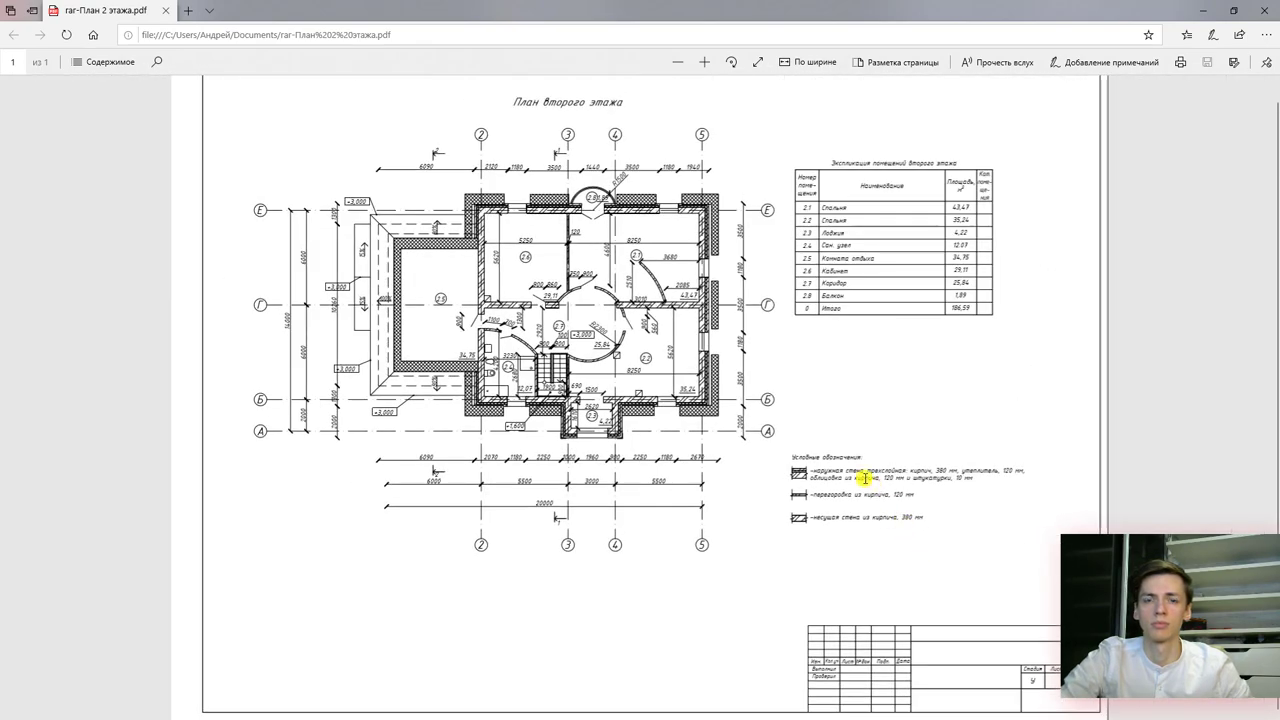